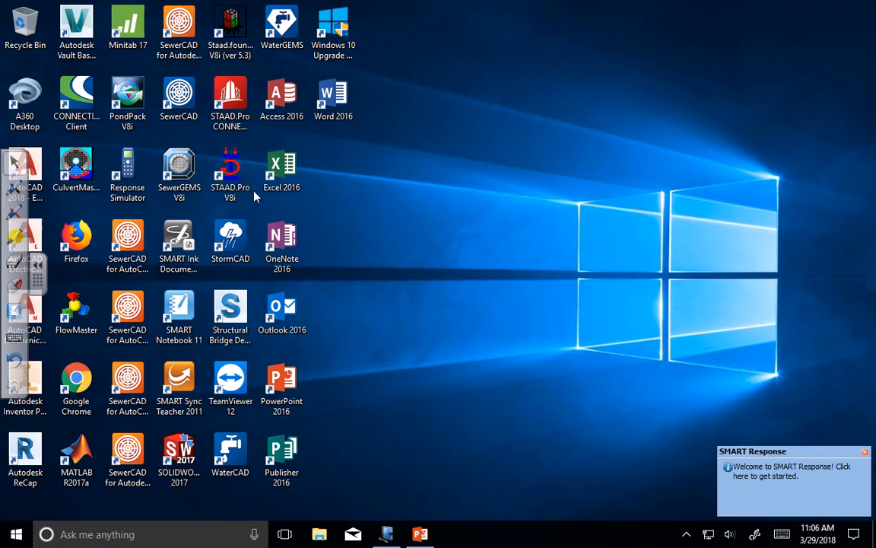
Open STAAD.Pro V8i, start a new project and set its structure type to Plane.
double_click(230, 179)
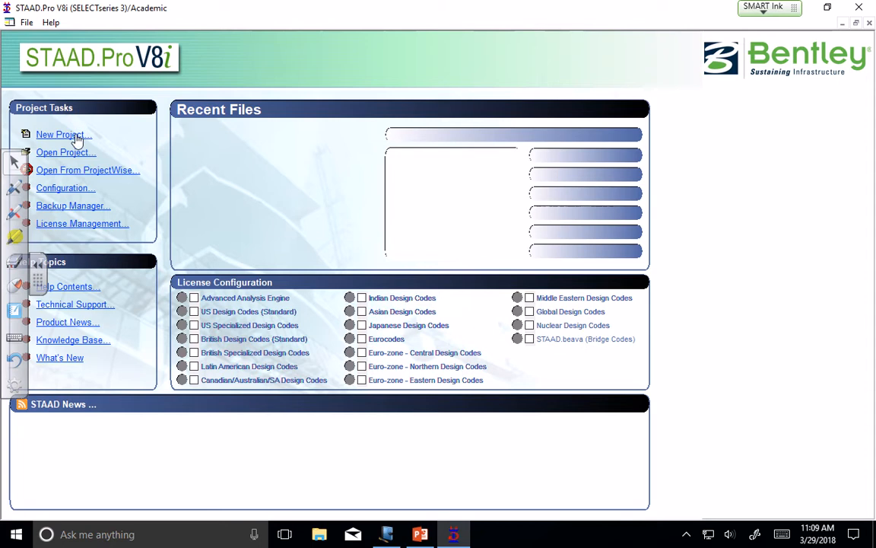
left_click(60, 135)
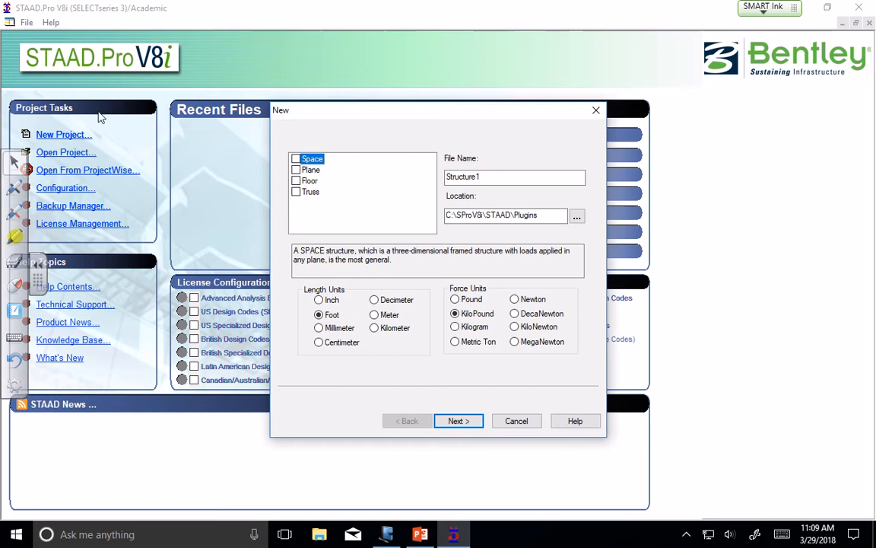
left_click(300, 172)
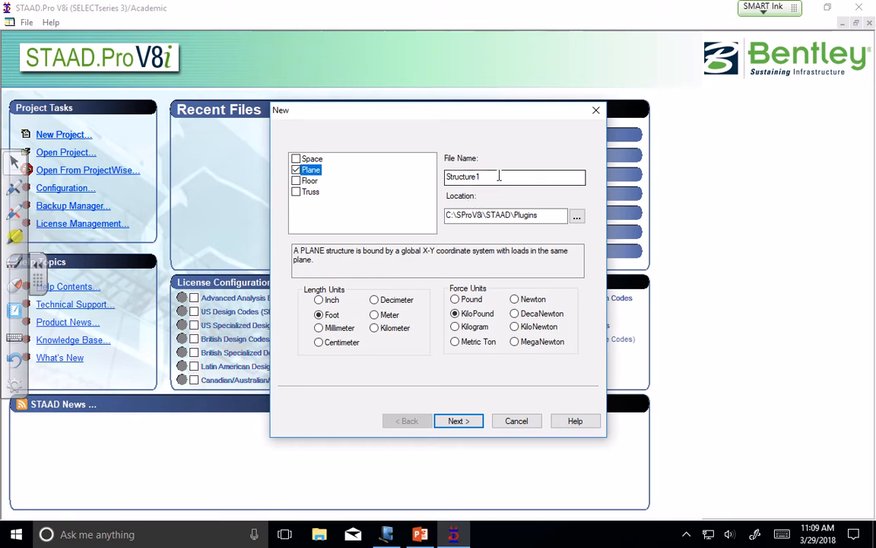
Set the project location to a Staad-examples folder on the Desktop.
left_click(578, 219)
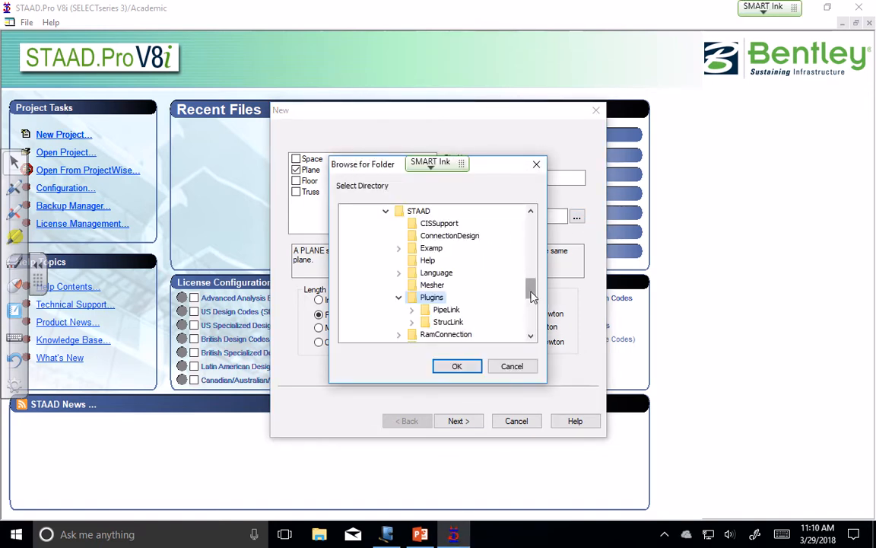
left_click_drag(532, 297, 533, 213)
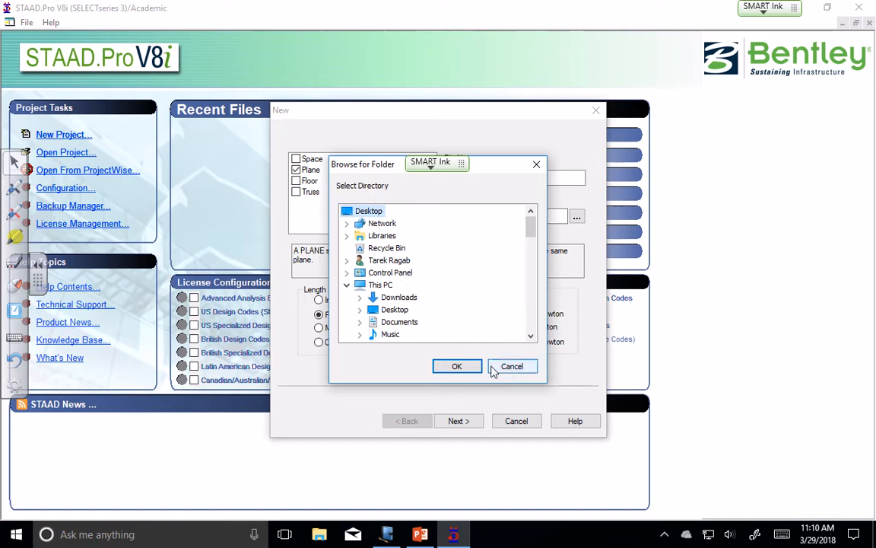
left_click(457, 367)
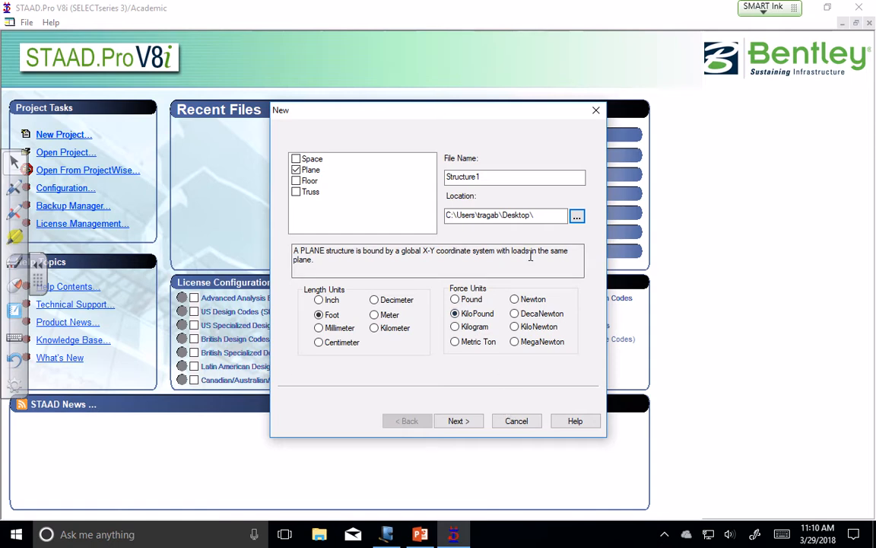
left_click(541, 217)
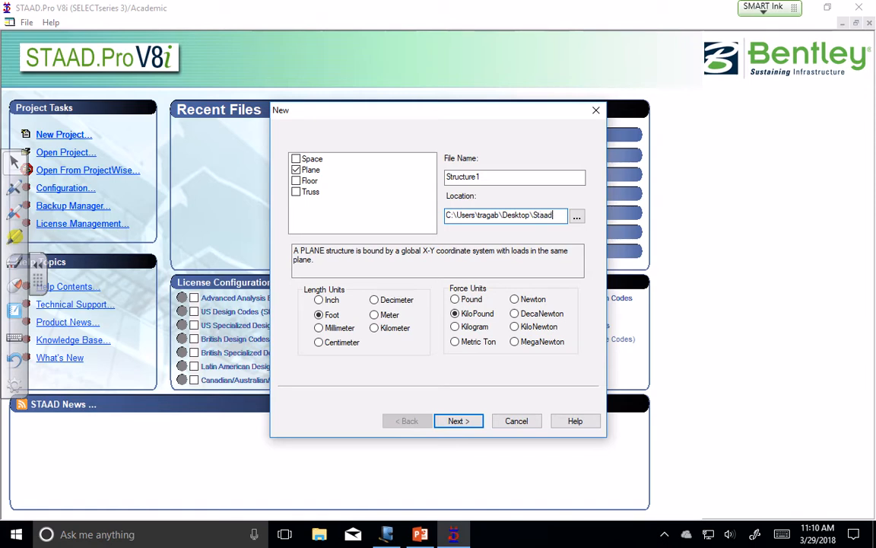
type("Staad-examples")
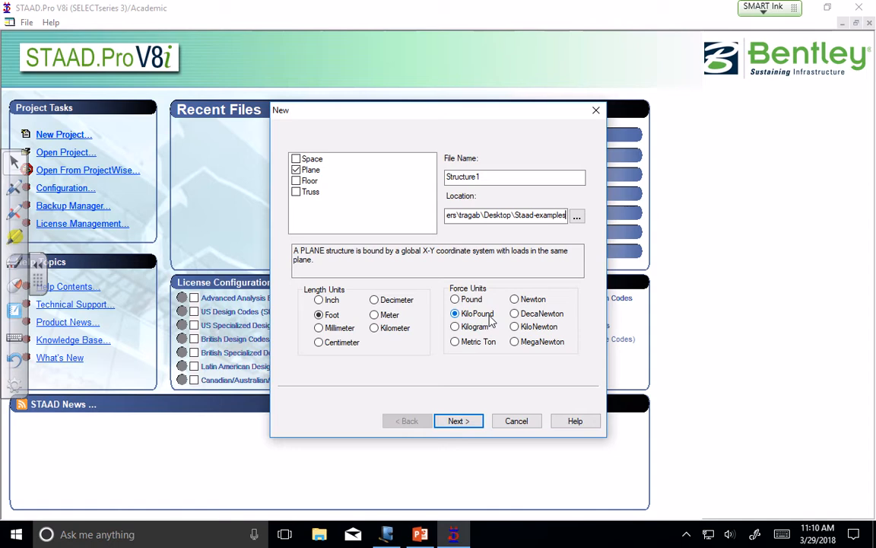
Create the specified project folder and finish the project setup with the Add Beam option.
left_click(457, 421)
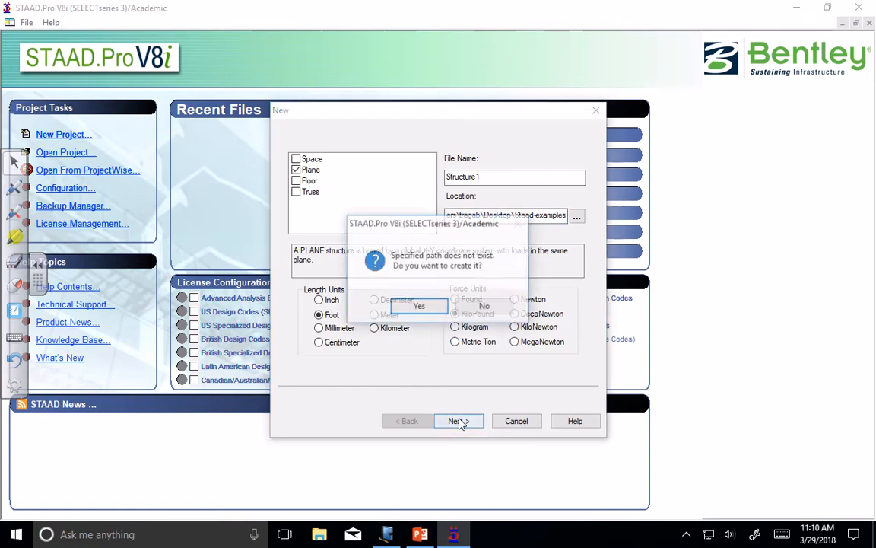
left_click(420, 307)
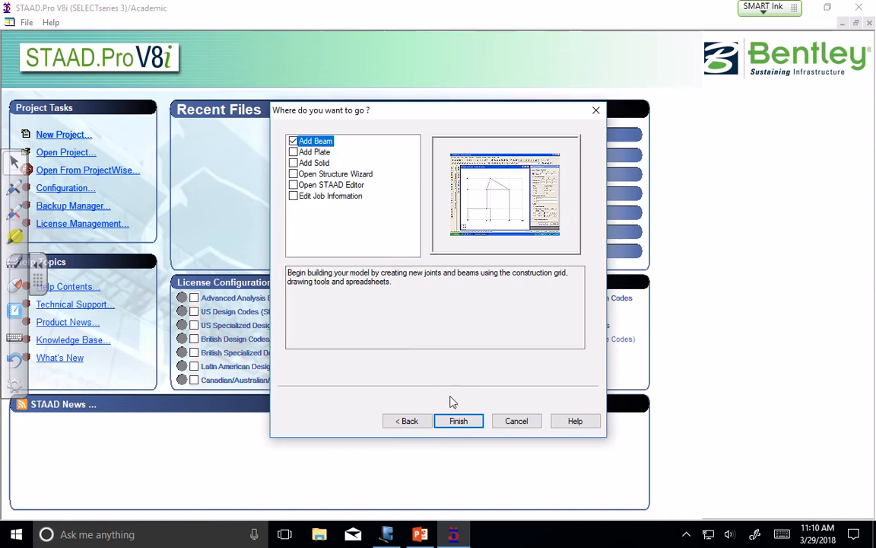
left_click(459, 422)
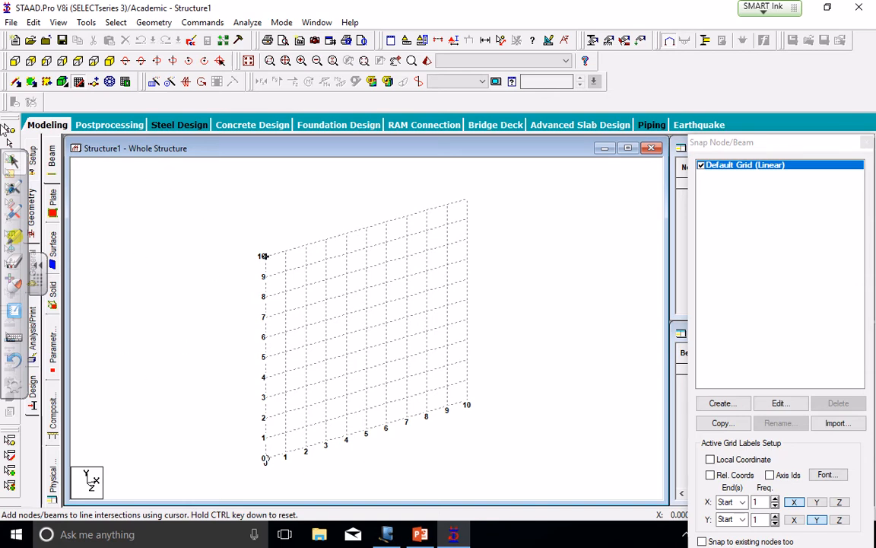
left_click(22, 171)
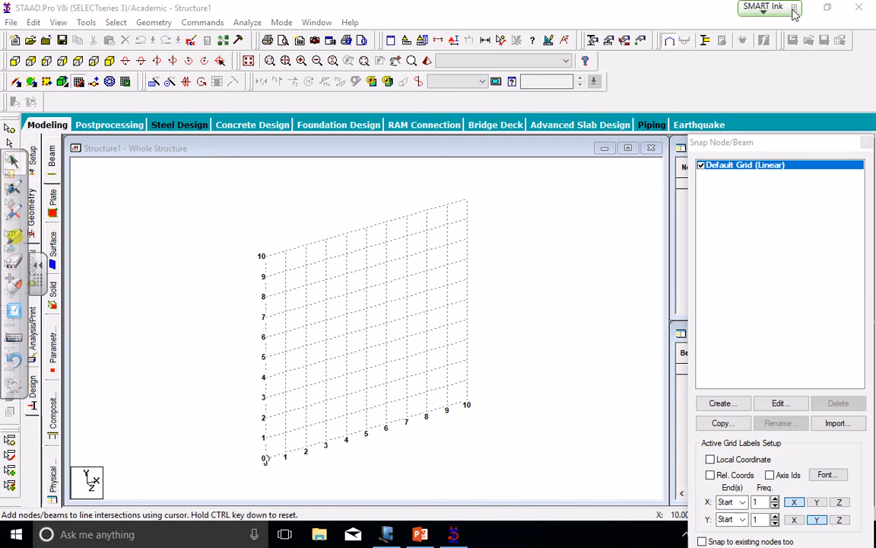
left_click(764, 13)
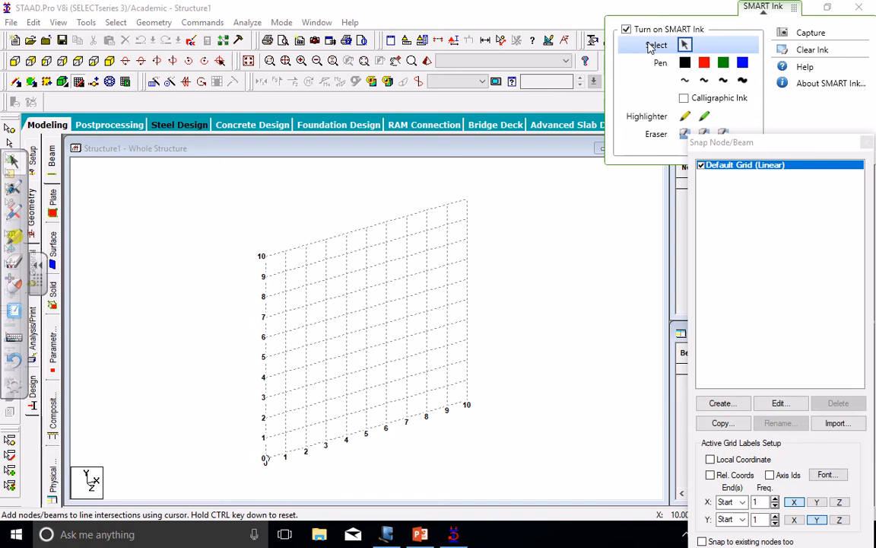
left_click(627, 30)
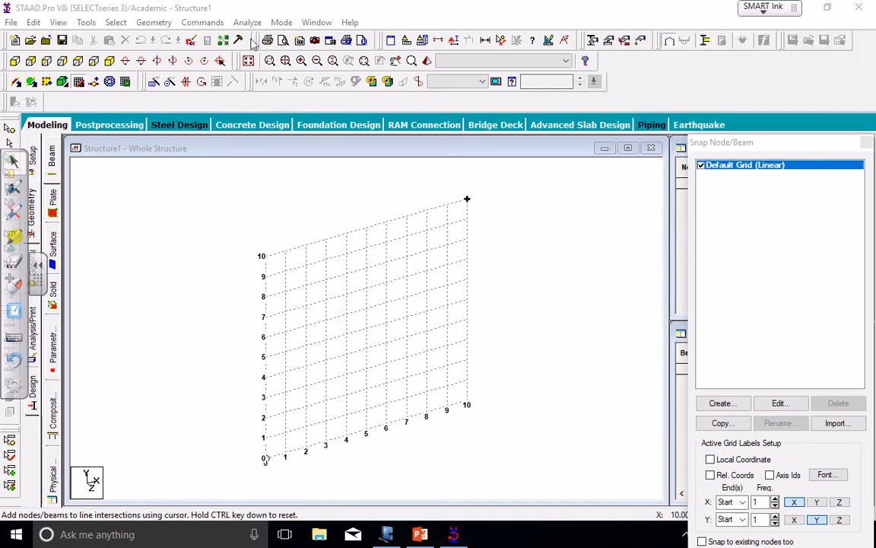
left_click(763, 7)
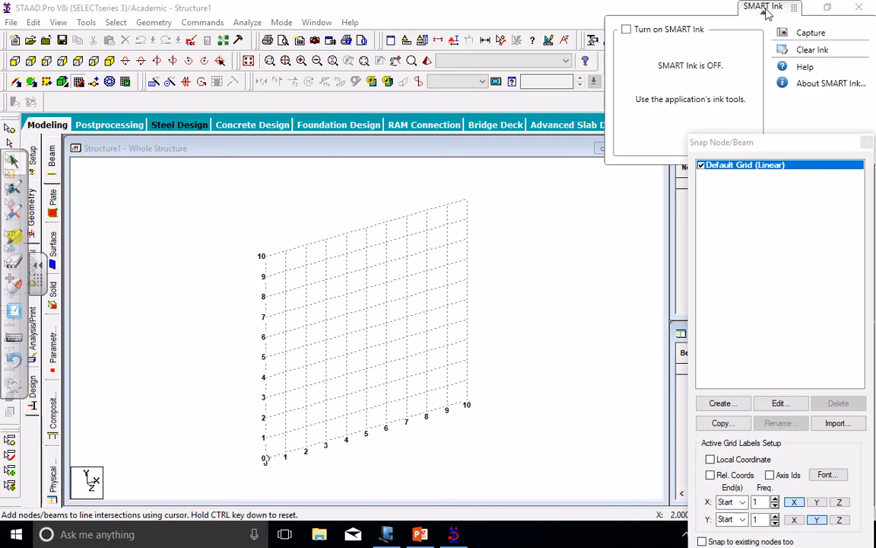
left_click(627, 29)
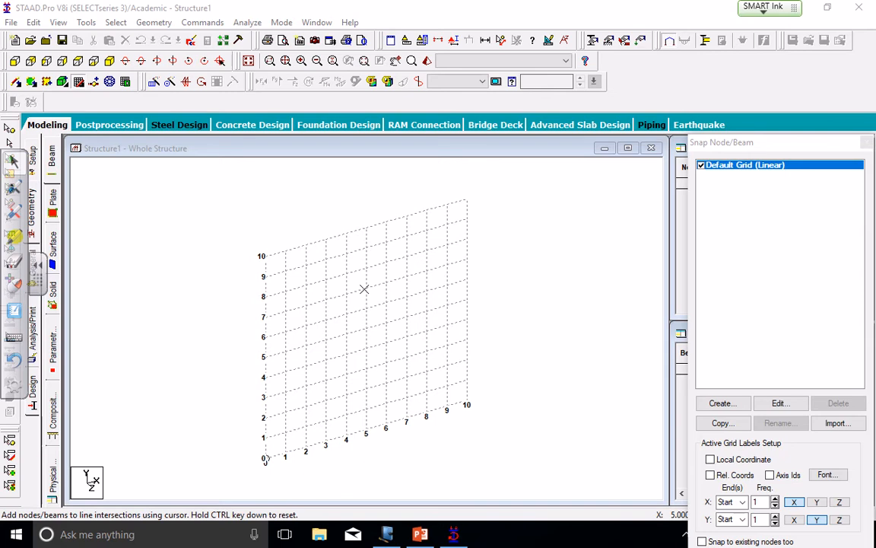
Switch to Windows Journal and sketch a long horizontal black beam with hatched fixed supports at both ends.
left_click(389, 535)
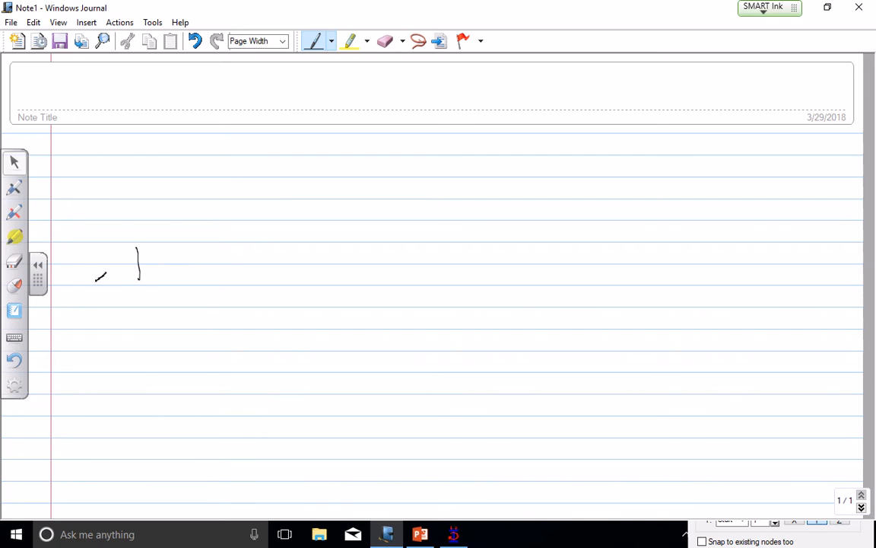
left_click_drag(77, 269, 125, 263)
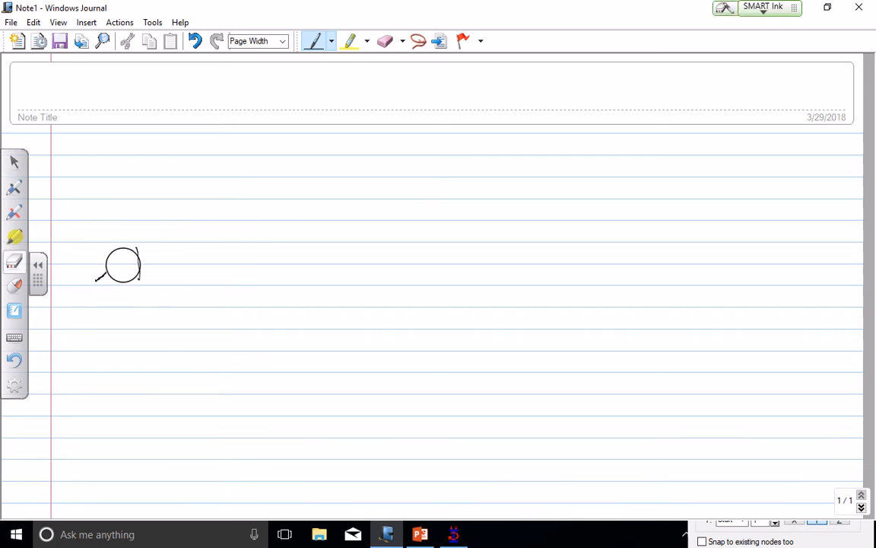
left_click(14, 162)
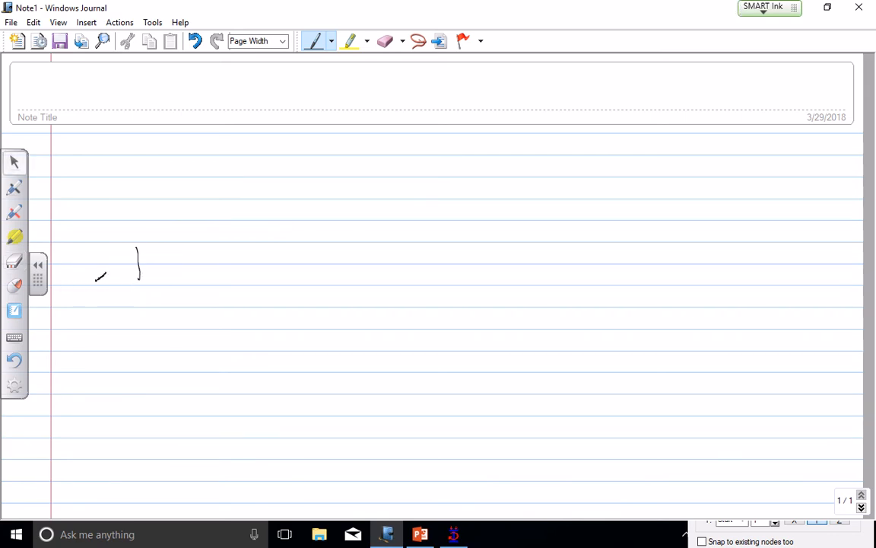
left_click(14, 187)
mouse_move(122, 277)
left_mouse_down()
mouse_move(137, 262)
mouse_move(135, 285)
mouse_move(211, 266)
mouse_move(728, 266)
mouse_move(730, 276)
left_mouse_up()
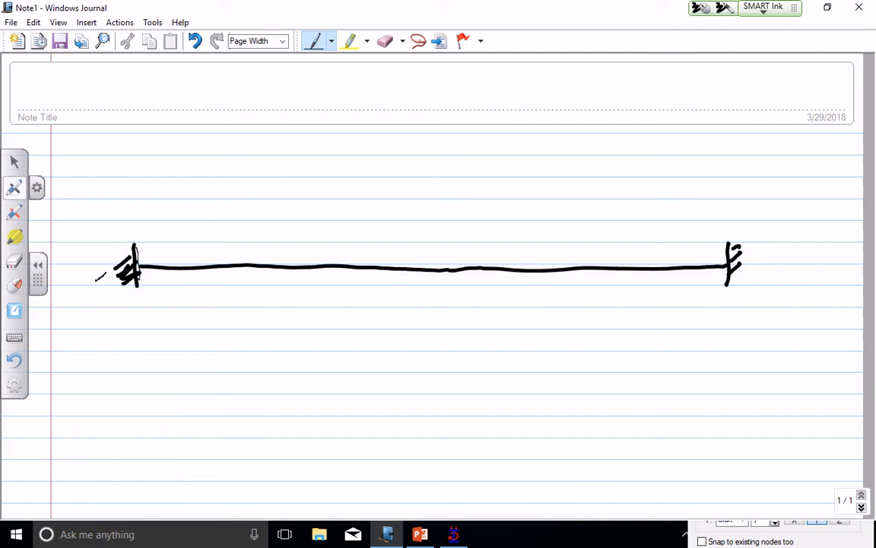
Sketch a hatched triangular pin support under the middle of the beam.
mouse_move(424, 271)
left_mouse_down()
mouse_move(401, 302)
mouse_move(442, 298)
mouse_move(405, 308)
left_mouse_up()
left_click_drag(410, 313, 417, 307)
left_click_drag(421, 311, 429, 304)
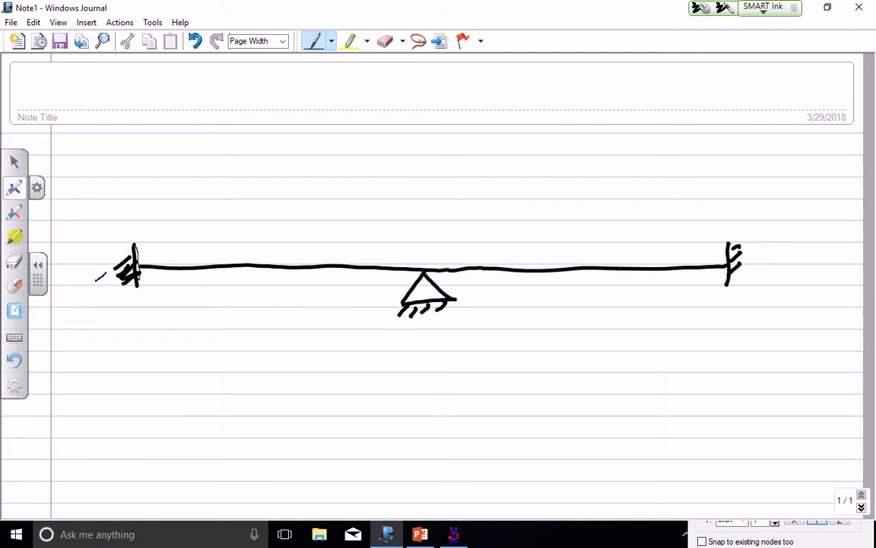
Draw a dimension line below the beam with ticks at the three supports and label each span 15 ft.
mouse_move(134, 358)
left_mouse_down()
mouse_move(135, 384)
mouse_move(264, 366)
mouse_move(737, 378)
left_mouse_up()
left_click_drag(737, 363, 735, 388)
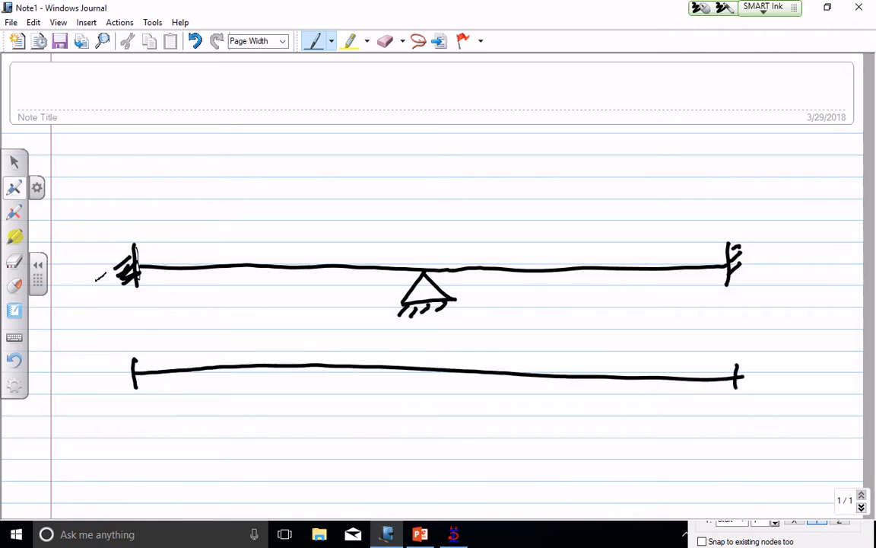
left_click_drag(431, 363, 431, 386)
left_click_drag(142, 364, 136, 374)
left_click_drag(254, 341, 241, 359)
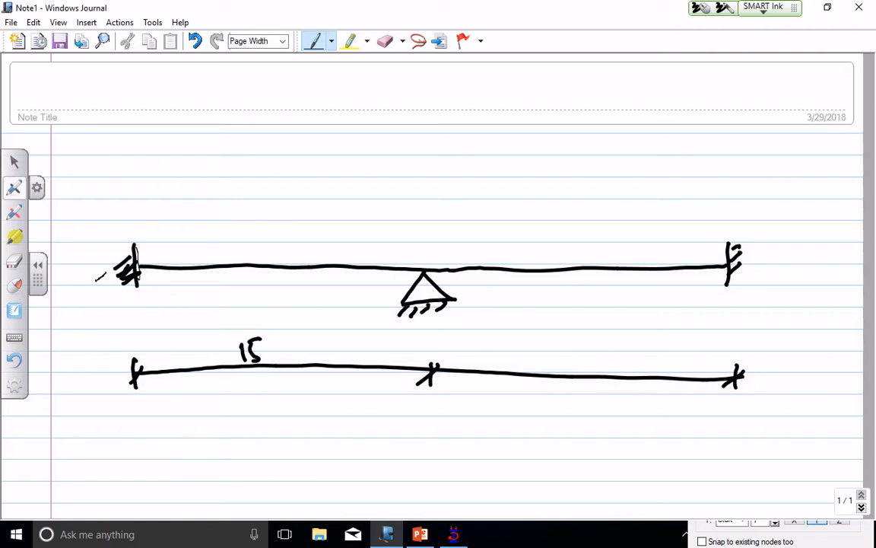
mouse_move(278, 331)
left_mouse_down()
mouse_move(267, 357)
mouse_move(279, 341)
left_mouse_up()
left_click_drag(289, 329, 289, 351)
left_click_drag(516, 338, 522, 361)
mouse_move(566, 337)
left_mouse_down()
mouse_move(556, 360)
mouse_move(567, 348)
left_mouse_up()
left_click_drag(582, 336, 582, 357)
left_click_drag(575, 348, 592, 347)
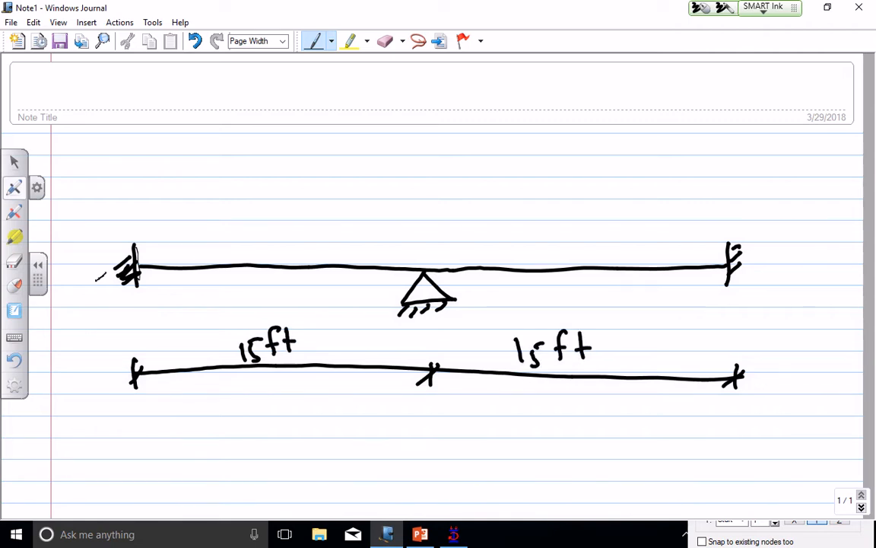
Draw a uniformly distributed load with downward arrows along the whole beam and label it 10 K/ft.
left_click_drag(135, 246, 724, 242)
mouse_move(677, 244)
left_mouse_down()
mouse_move(678, 267)
mouse_move(684, 255)
left_mouse_up()
left_click_drag(620, 242, 621, 265)
left_click_drag(613, 254, 628, 253)
mouse_move(556, 245)
left_mouse_down()
mouse_move(557, 257)
mouse_move(567, 256)
left_mouse_up()
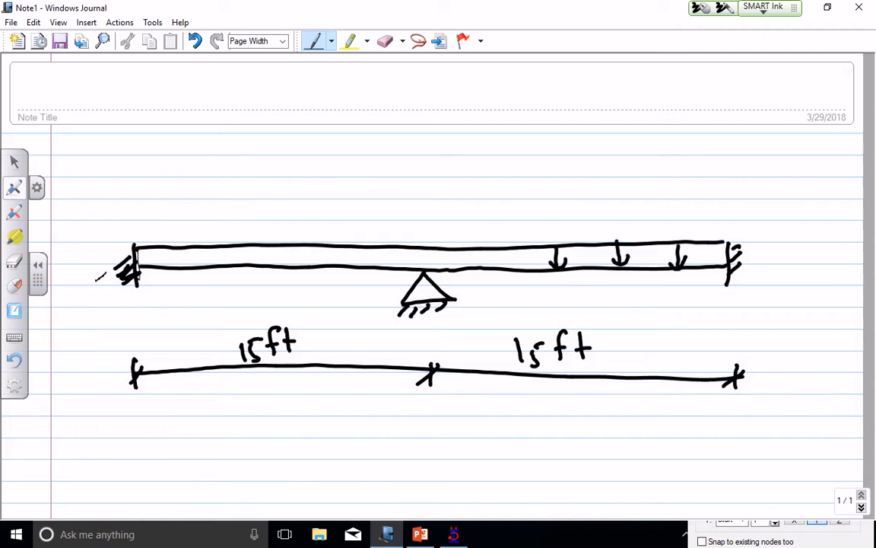
mouse_move(495, 247)
left_mouse_down()
mouse_move(496, 266)
mouse_move(503, 257)
left_mouse_up()
left_click_drag(419, 248, 419, 266)
left_click_drag(414, 261, 424, 260)
mouse_move(365, 247)
left_mouse_down()
mouse_move(366, 267)
mouse_move(373, 257)
left_mouse_up()
mouse_move(291, 247)
left_mouse_down()
mouse_move(291, 267)
mouse_move(299, 258)
left_mouse_up()
mouse_move(216, 247)
left_mouse_down()
mouse_move(217, 266)
mouse_move(224, 258)
left_mouse_up()
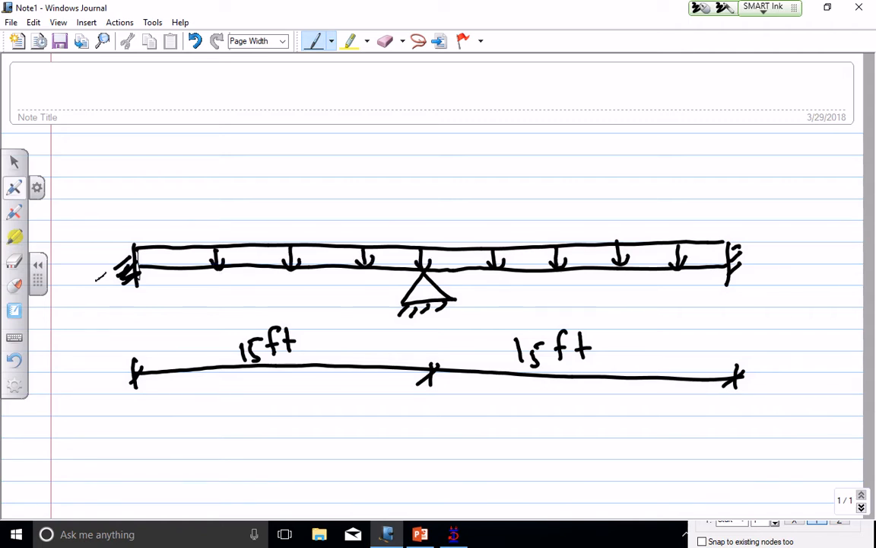
mouse_move(715, 181)
left_mouse_down()
mouse_move(716, 201)
mouse_move(725, 183)
mouse_move(752, 178)
mouse_move(757, 202)
mouse_move(787, 178)
left_mouse_up()
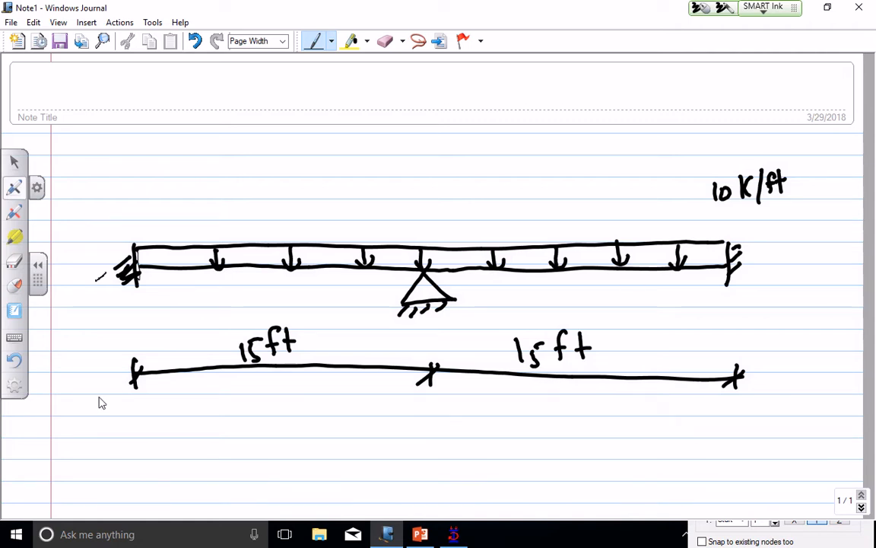
Change to a red pen and circle the midpoint of the beam's right span.
mouse_move(430, 3)
left_click(353, 51)
left_click_drag(277, 178, 300, 190)
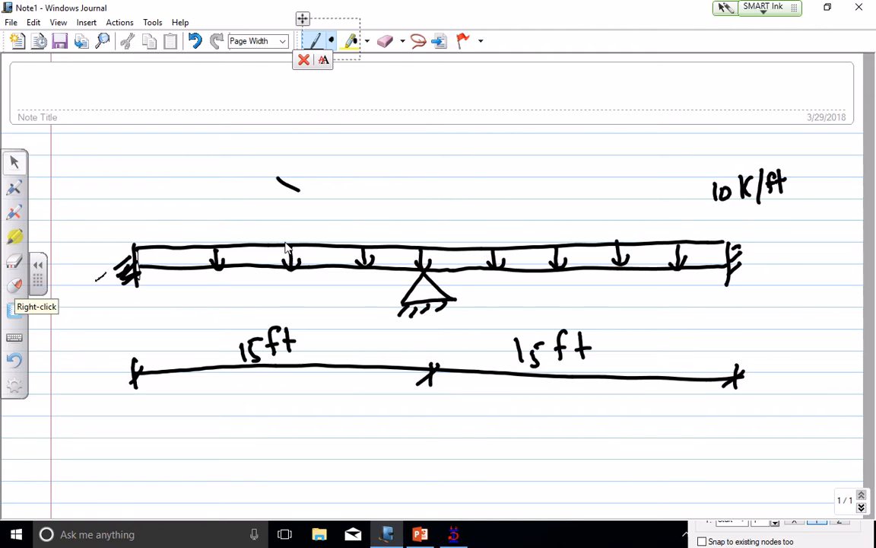
left_click(331, 41)
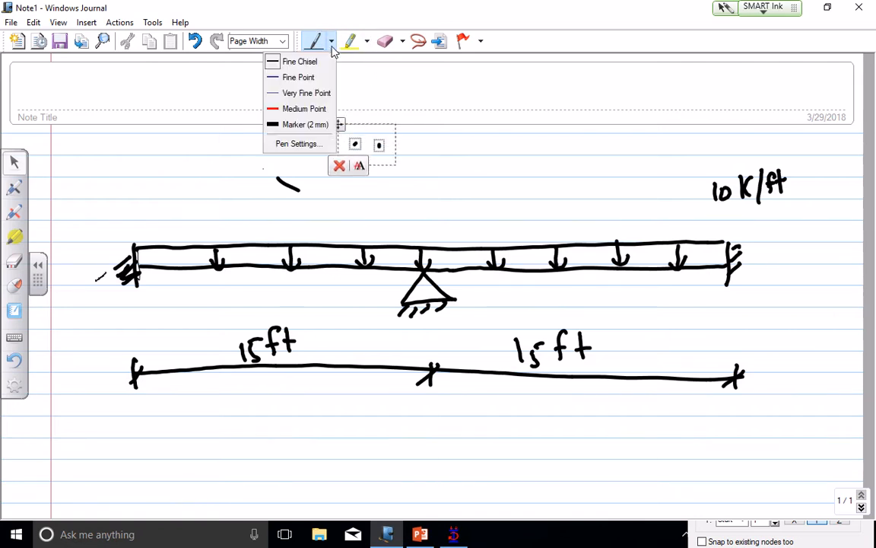
left_click(298, 106)
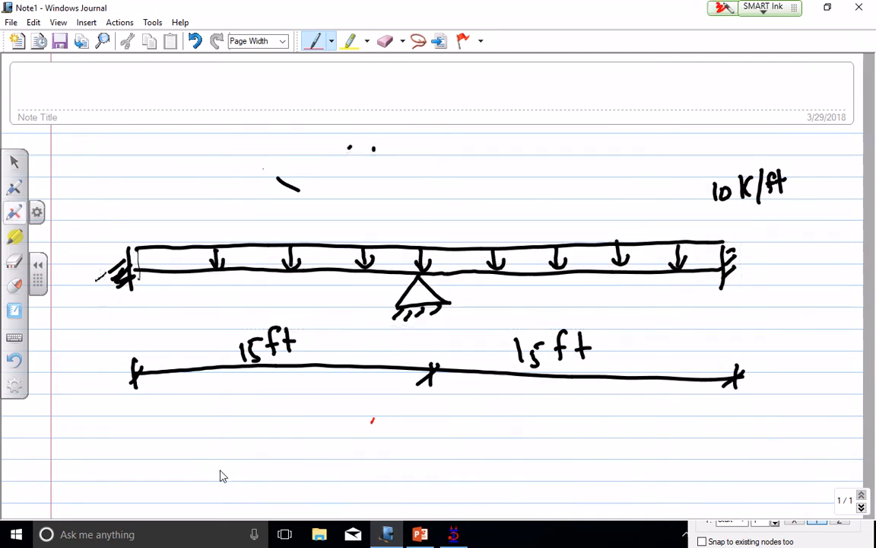
left_click_drag(559, 270, 561, 272)
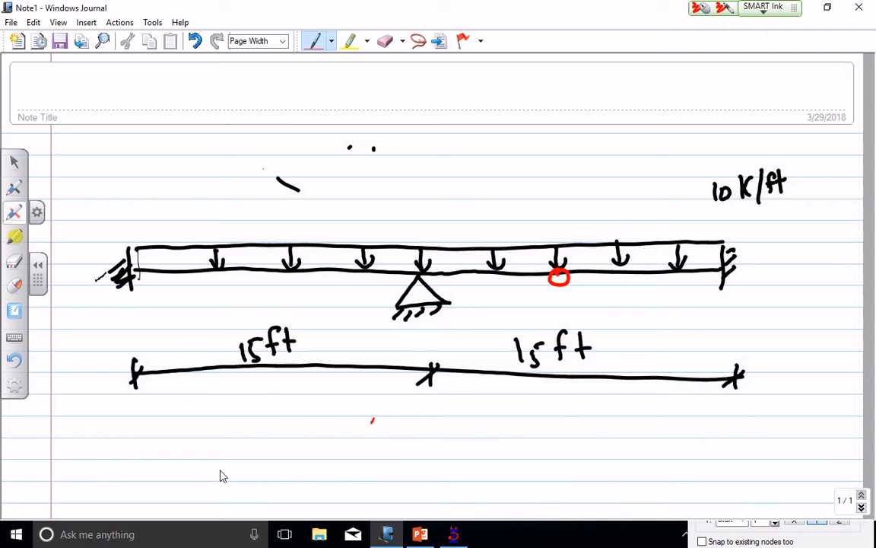
Draw red dimension lines for the two halves of the right span and label each 7.5 ft.
mouse_move(719, 309)
left_mouse_down()
mouse_move(719, 324)
mouse_move(569, 324)
mouse_move(578, 323)
left_mouse_up()
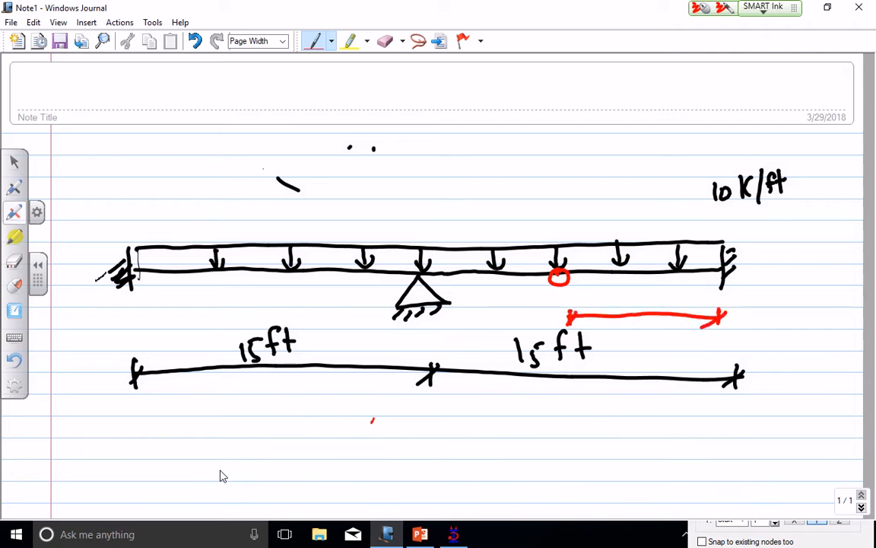
mouse_move(625, 299)
left_mouse_down()
mouse_move(631, 311)
mouse_move(651, 309)
left_mouse_up()
left_click_drag(712, 310, 703, 327)
left_click_drag(676, 289, 669, 306)
left_click_drag(666, 299, 684, 305)
left_click_drag(680, 296, 691, 295)
mouse_move(569, 318)
left_mouse_down()
mouse_move(431, 328)
mouse_move(433, 335)
left_mouse_up()
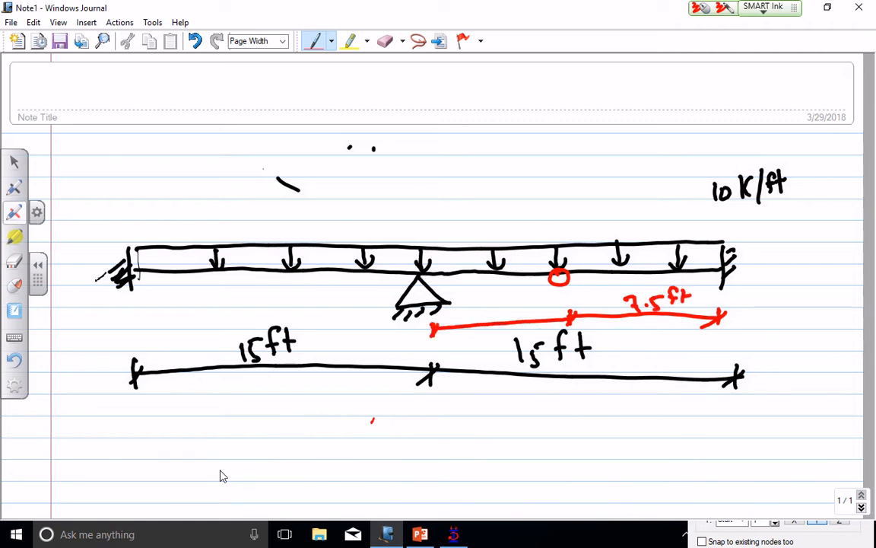
mouse_move(469, 307)
left_mouse_down()
mouse_move(476, 319)
mouse_move(493, 317)
mouse_move(518, 301)
left_mouse_up()
mouse_move(526, 292)
left_mouse_down()
mouse_move(525, 309)
mouse_move(531, 299)
left_mouse_up()
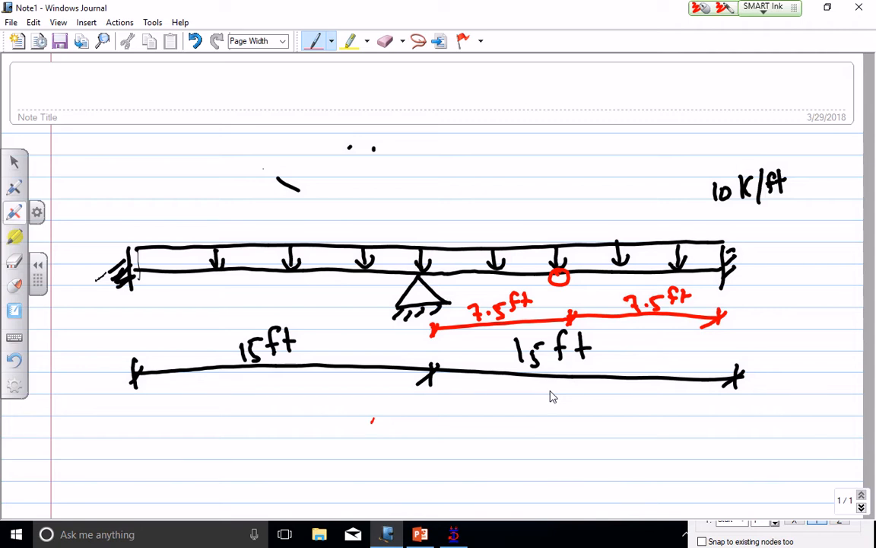
Switch back to the Structure1 model in STAAD.Pro.
left_click(456, 536)
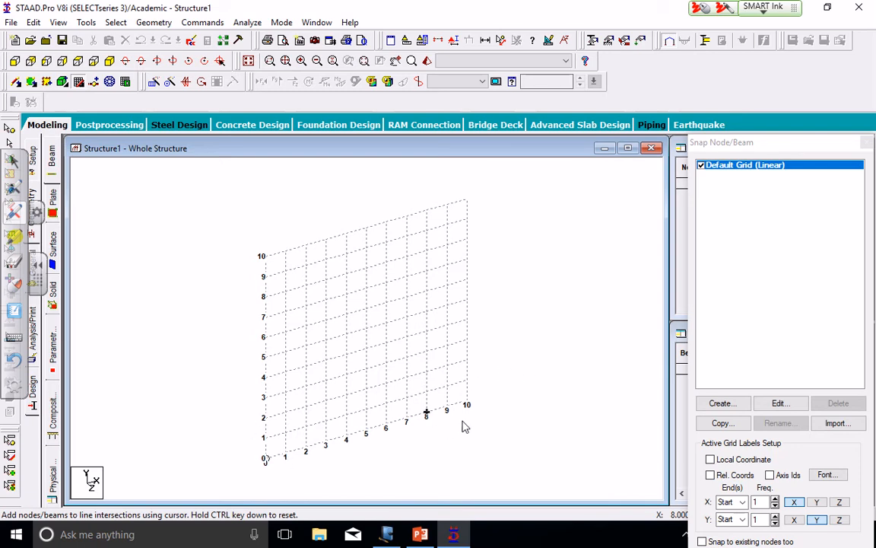
Edit the default linear grid to 4 construction lines in X with a spacing of 7.5 ft.
left_click(777, 408)
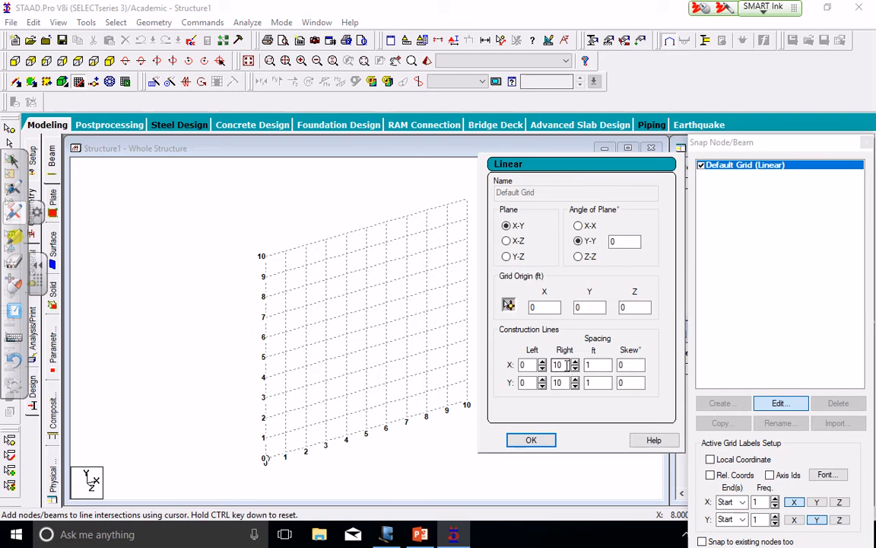
left_click_drag(567, 365, 553, 369)
left_click(553, 368)
double_click(553, 368)
left_click(553, 368)
double_click(553, 368)
type("4")
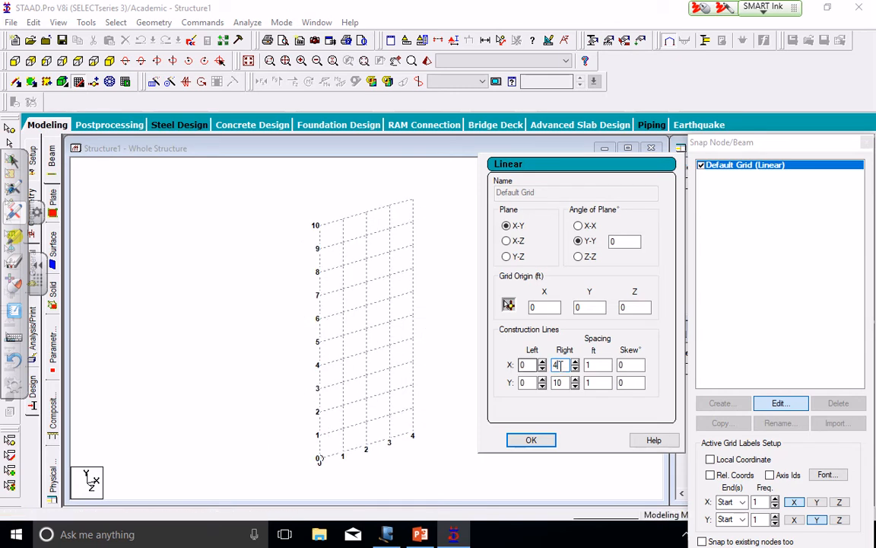
double_click(585, 364)
type("7.5")
left_click(530, 441)
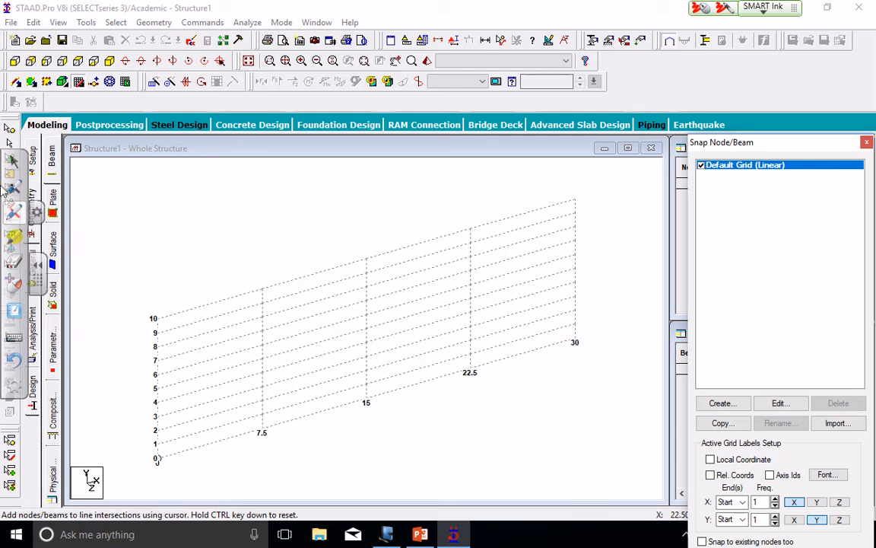
Change from the pen to the selection pointer and turn off SMART Ink.
left_click(8, 161)
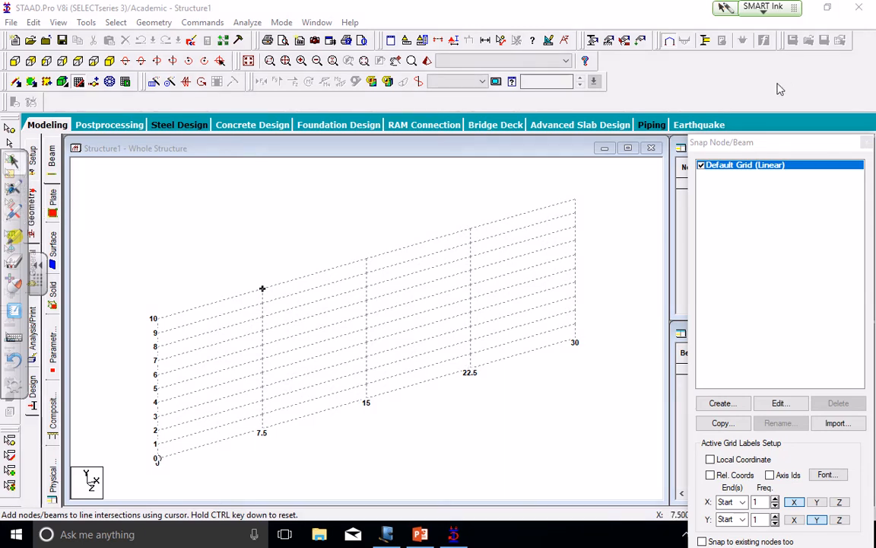
left_click(765, 12)
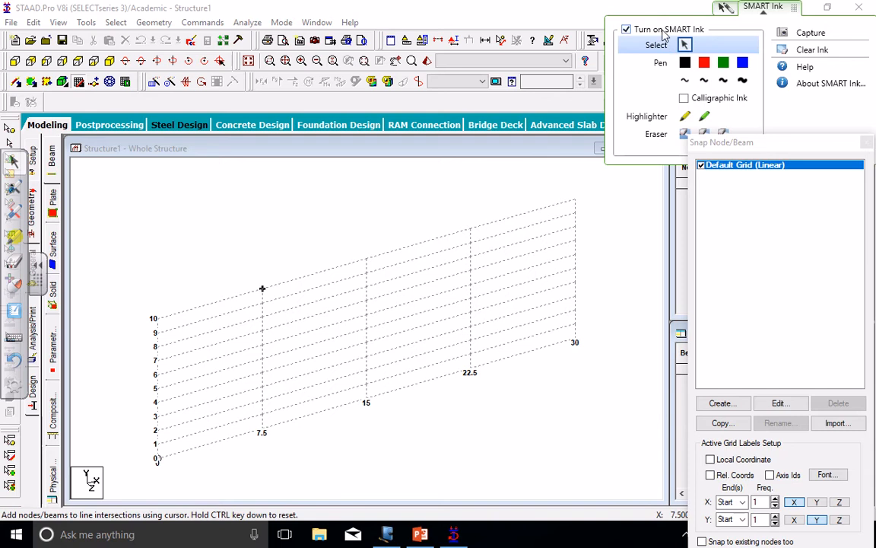
left_click(626, 29)
Draw three connected beams along the grid's base line with nodes at X = 0, 15, 22.5 and 30 ft.
left_click(35, 203)
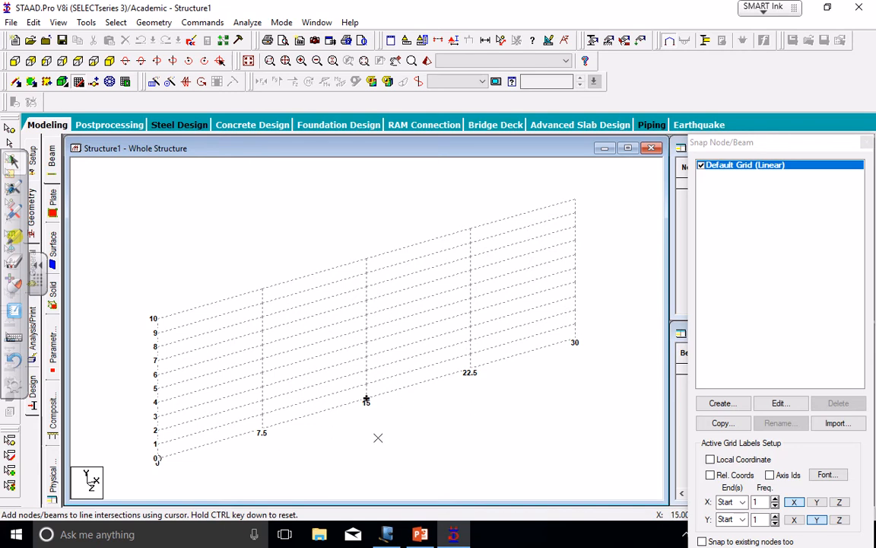
left_click(158, 459)
left_click(366, 403)
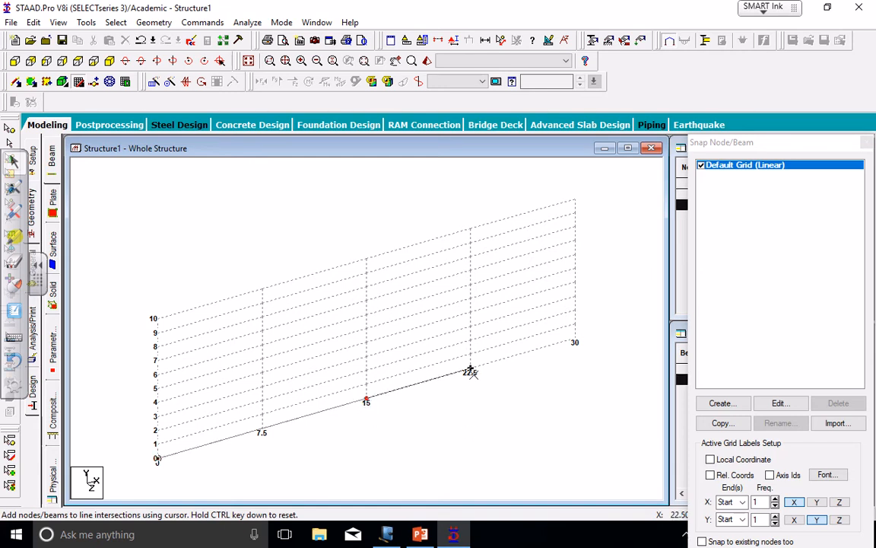
left_click(470, 371)
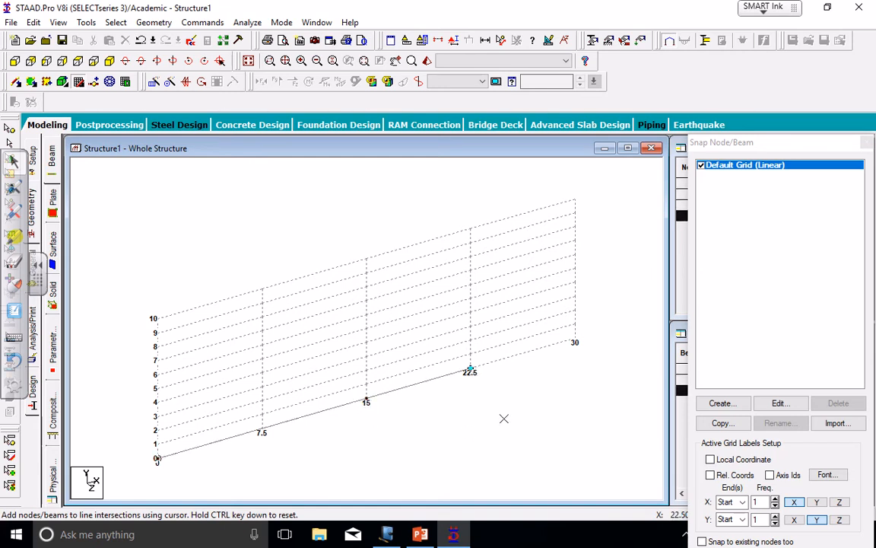
left_click(575, 339)
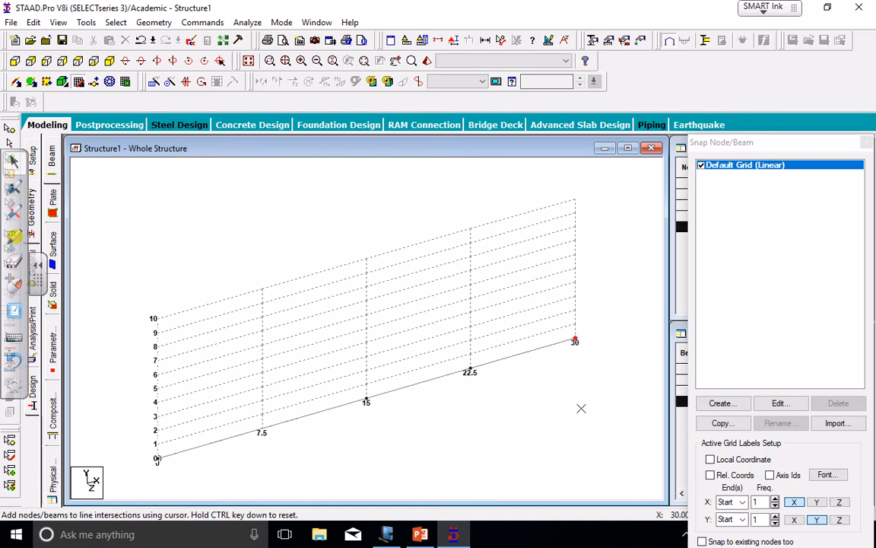
key("Escape")
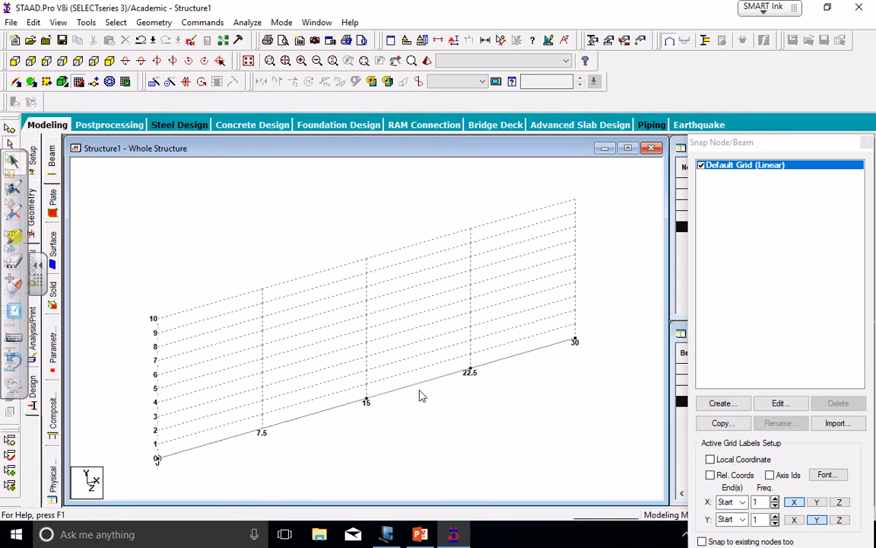
left_click(17, 82)
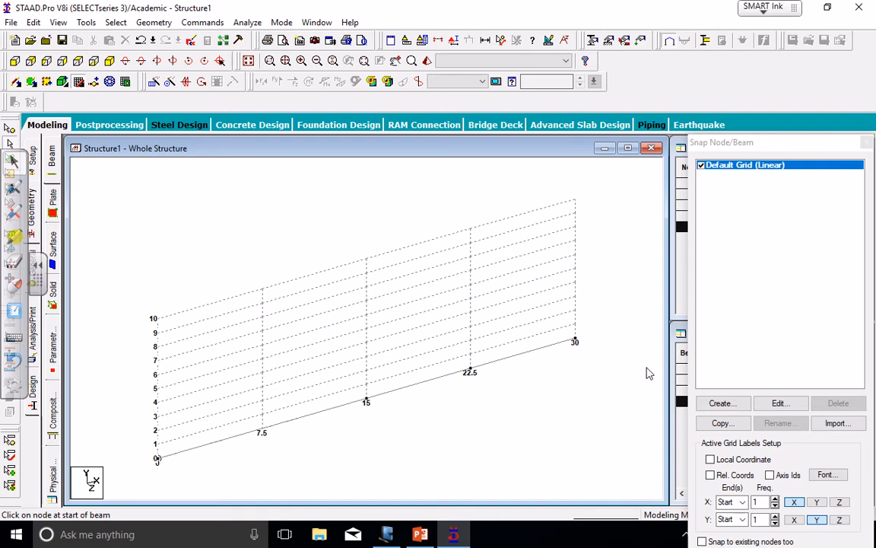
left_click(705, 542)
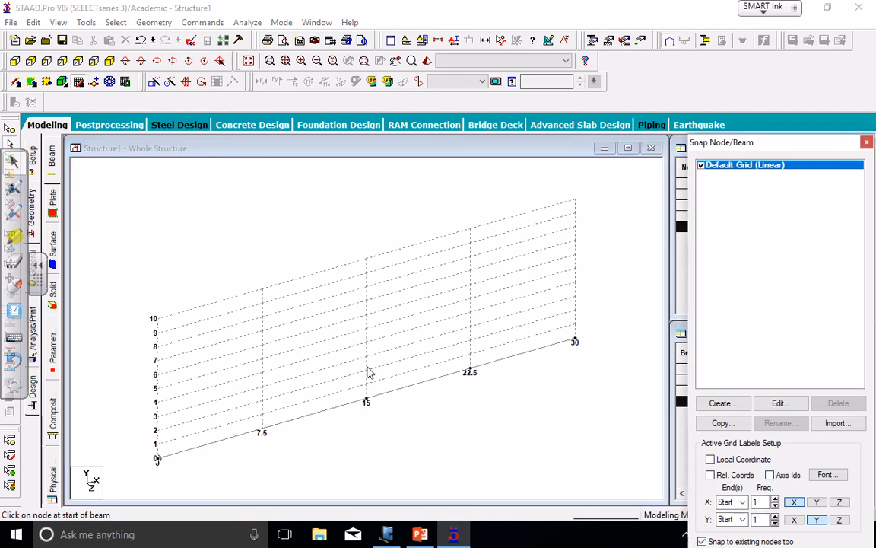
left_click(332, 380)
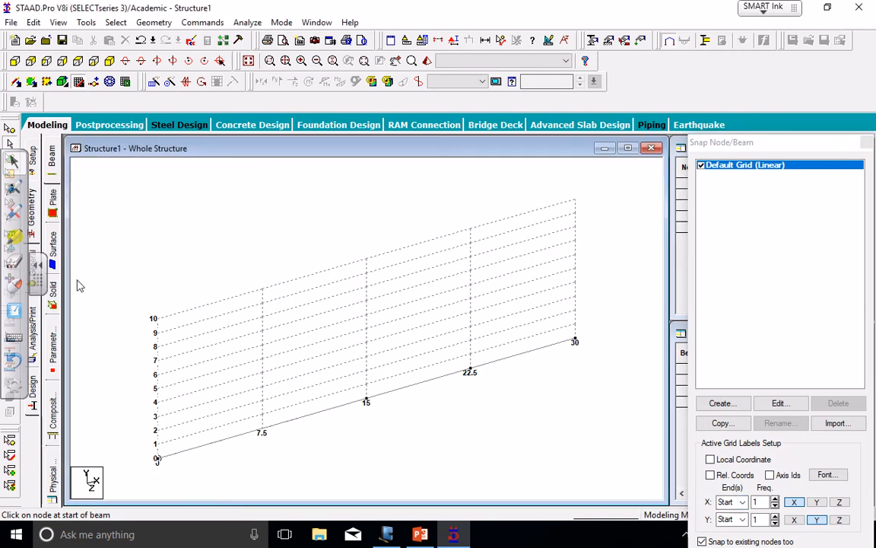
left_click(35, 223)
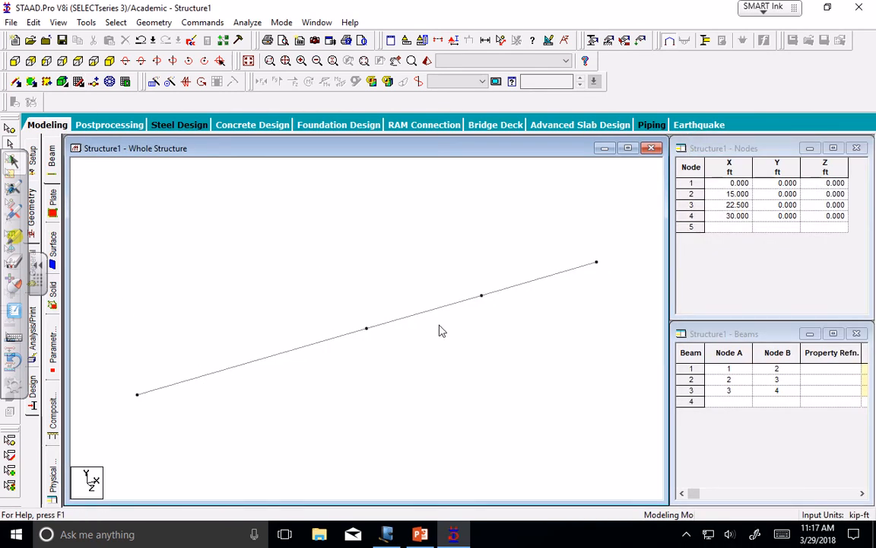
left_click(16, 80)
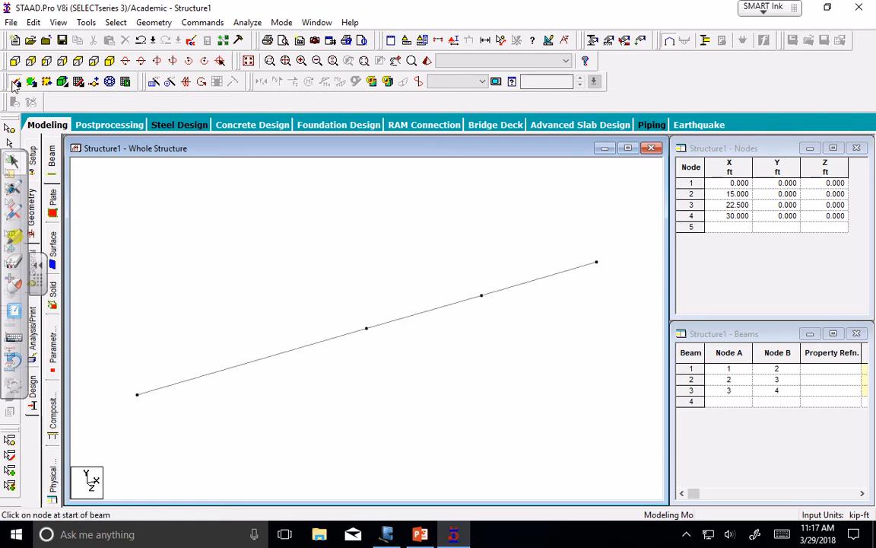
Draw three extra connected beams on the grid from (0, 10) through (7.5, 10) and (7.5, 5) to (15, 5).
left_click(71, 81)
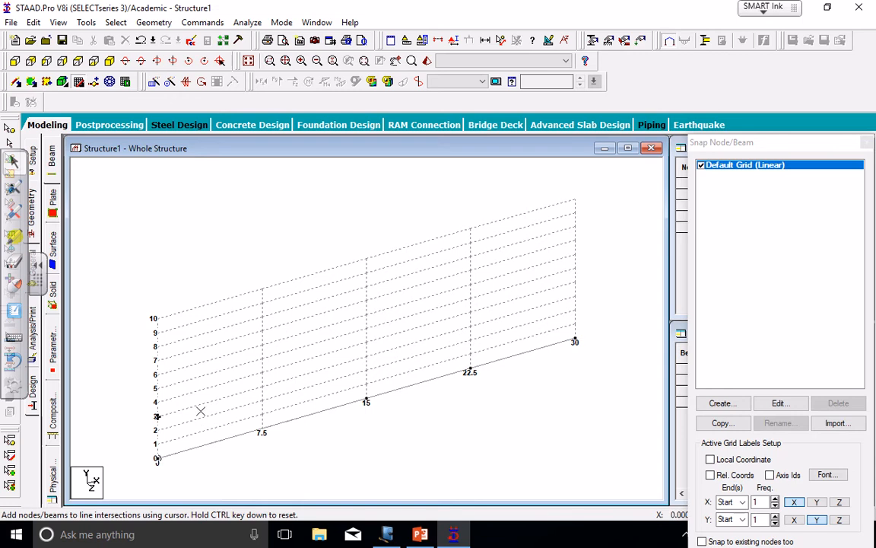
left_click(156, 318)
left_click(263, 289)
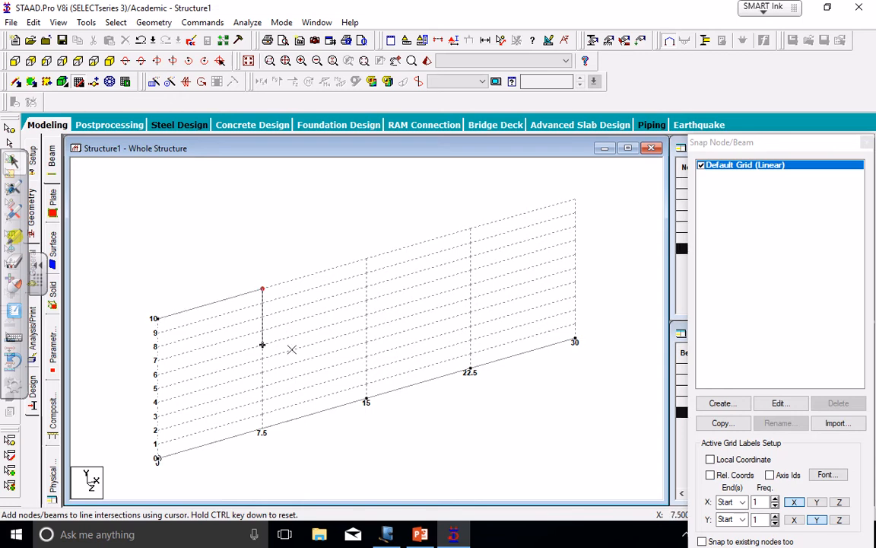
left_click(262, 358)
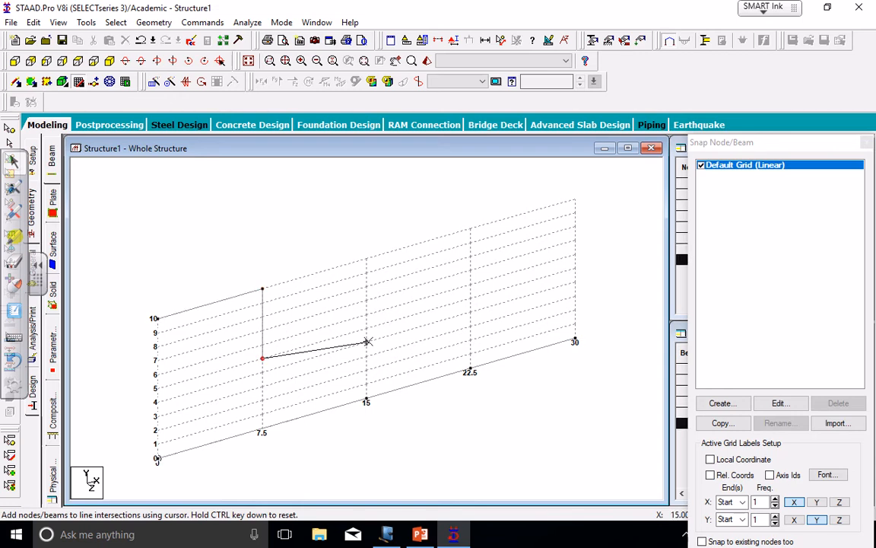
left_click(367, 329)
key("Escape")
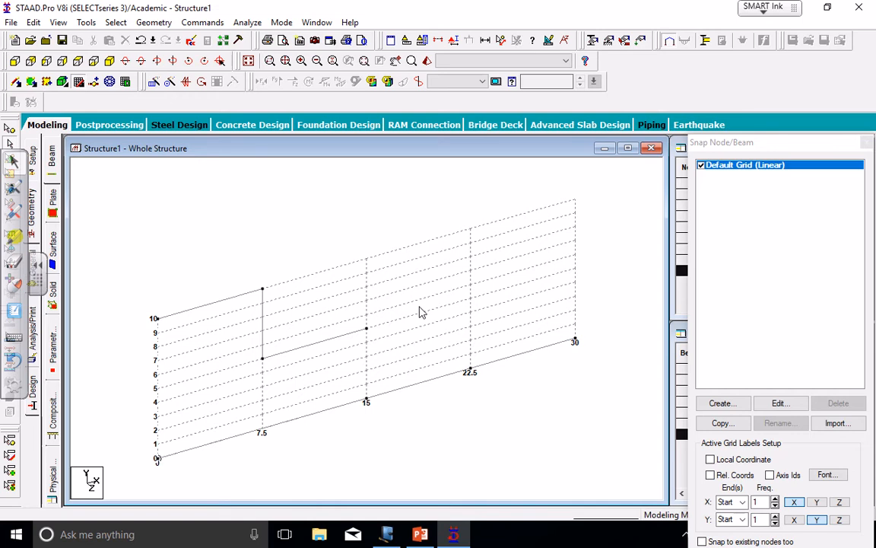
Delete the three extra beams above the base line together with their orphaned nodes.
left_click(341, 339)
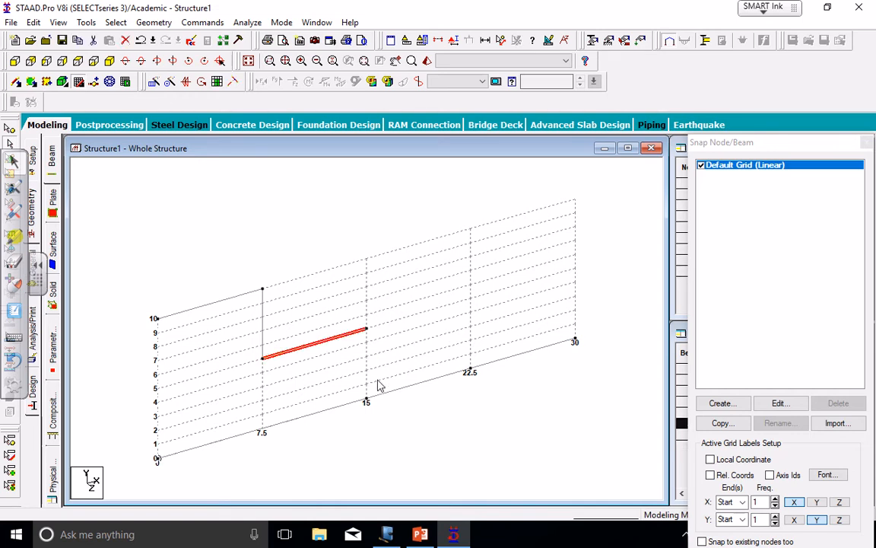
left_click(262, 340, "ctrl")
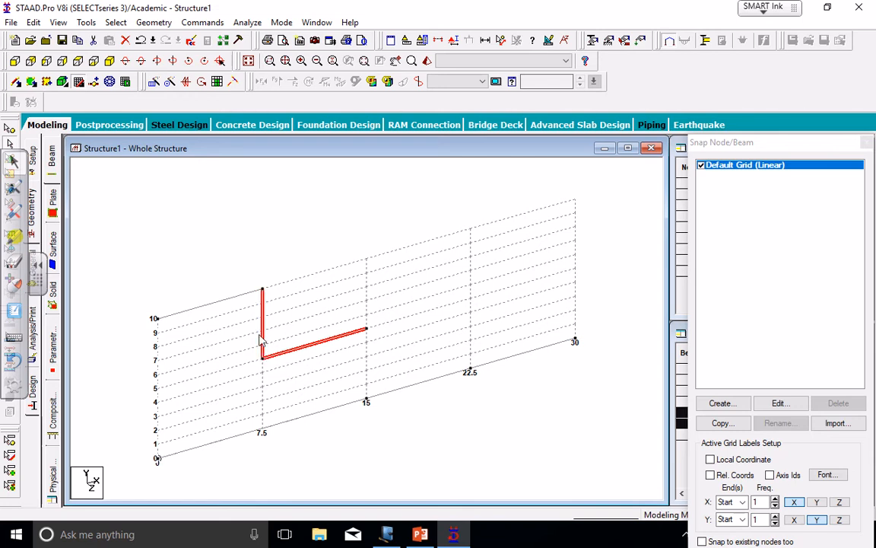
left_click(203, 305, "ctrl")
key("Delete")
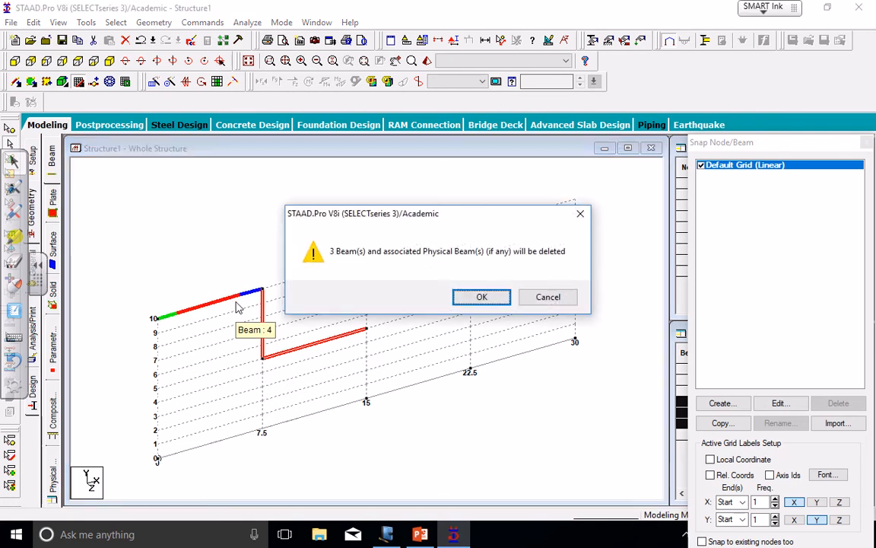
left_click(481, 296)
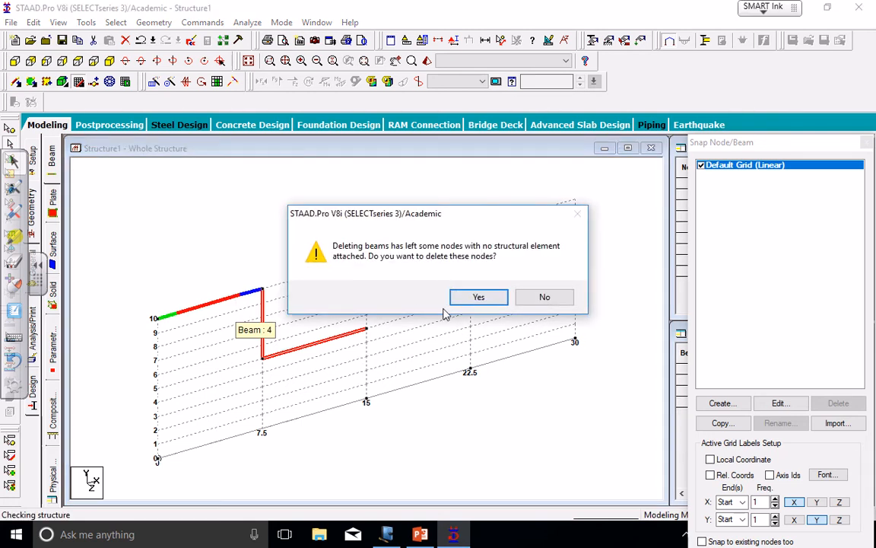
left_click(477, 297)
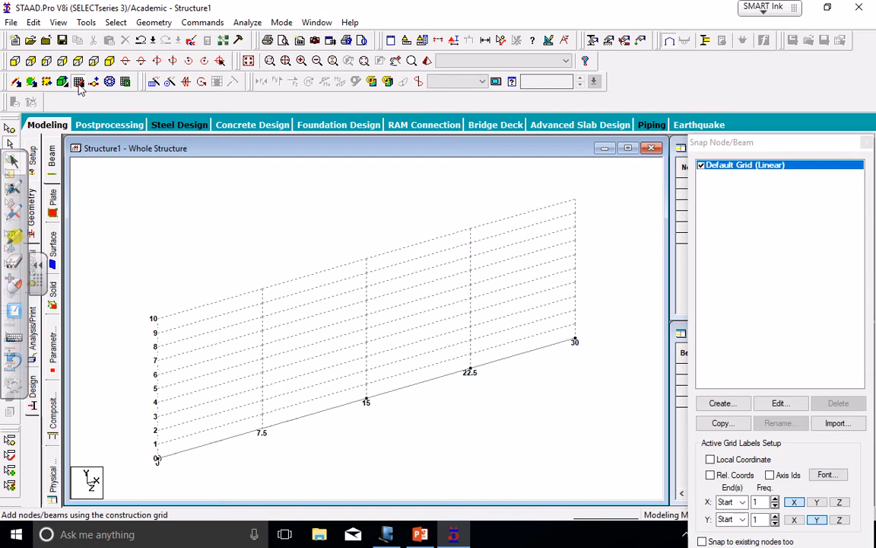
Review the construction line counts and spacing of the default grid.
left_click(780, 405)
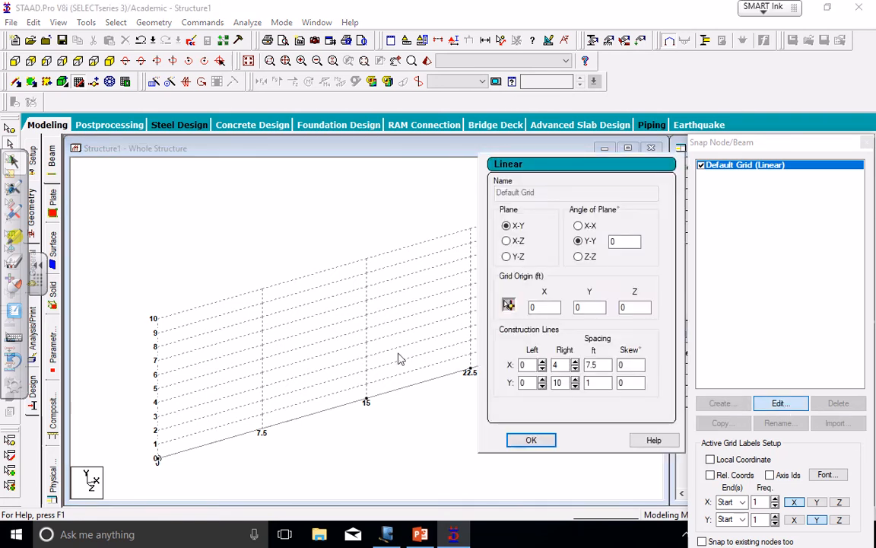
left_click(561, 365)
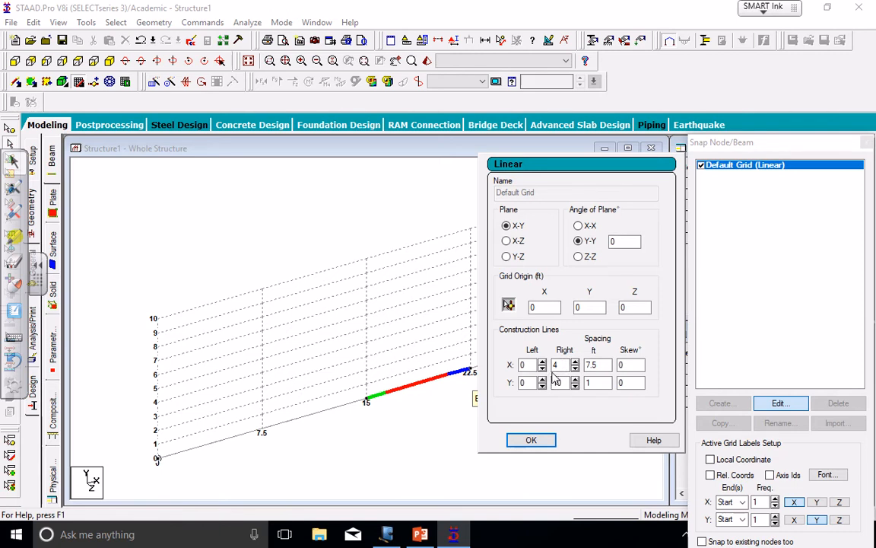
left_click(549, 442)
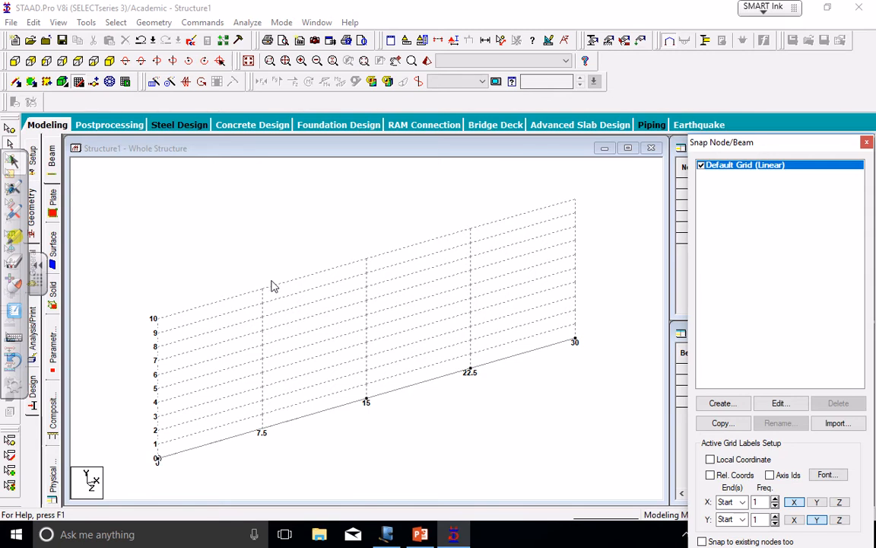
Stop snapping beams and close the construction grid so only the drawn beam line is displayed.
left_click(94, 83)
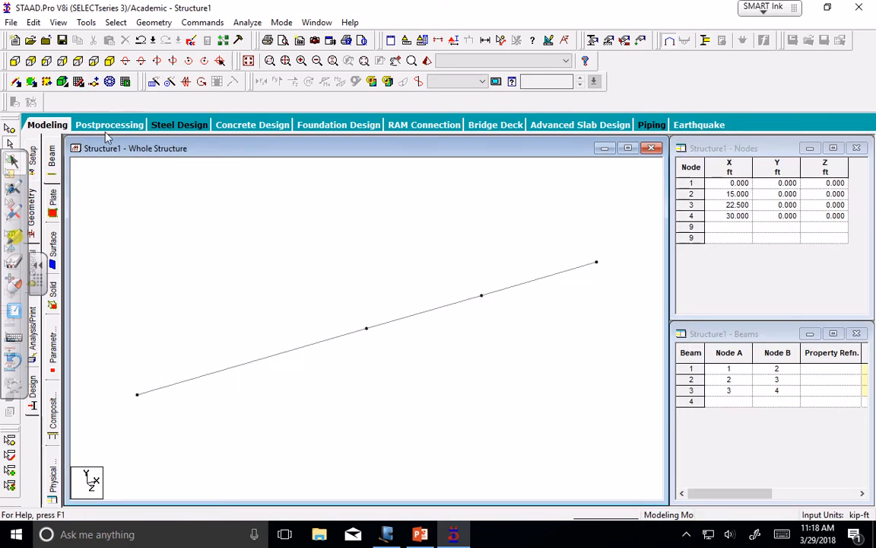
left_click(77, 81)
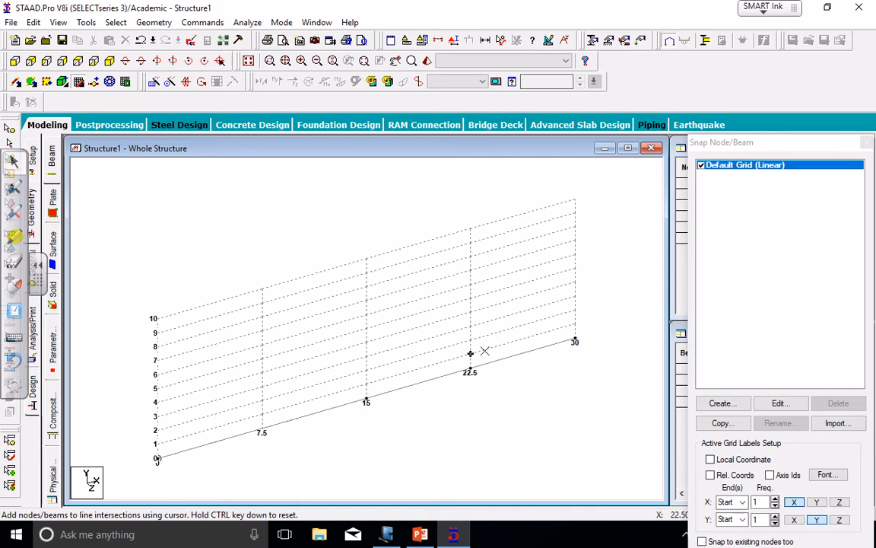
key("Escape")
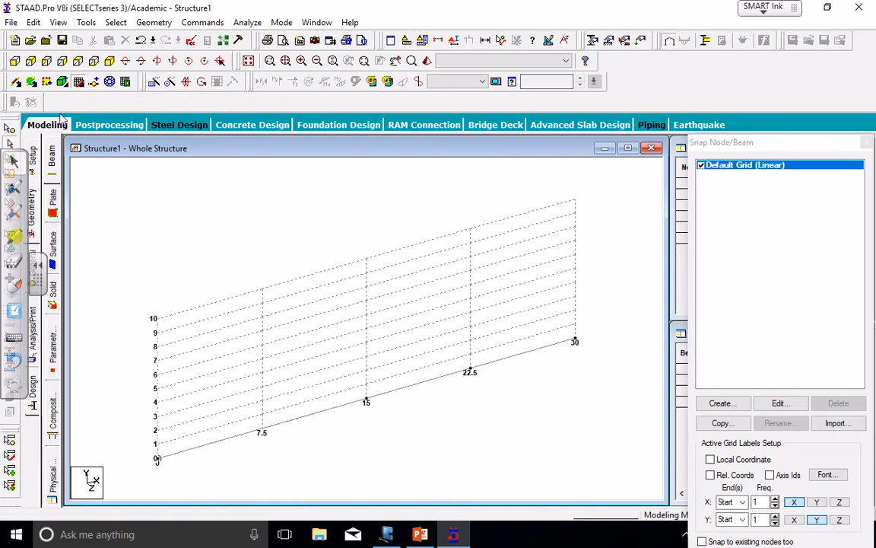
left_click_drag(809, 150, 797, 149)
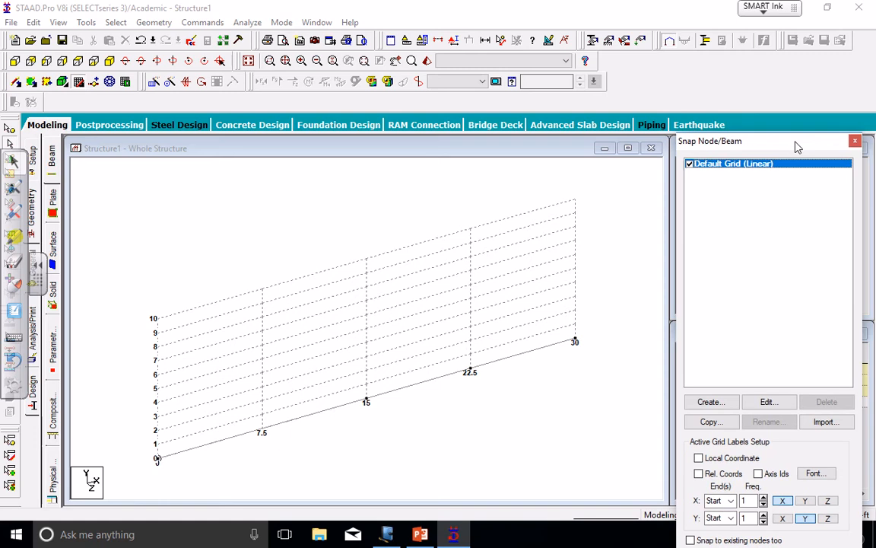
left_click(855, 142)
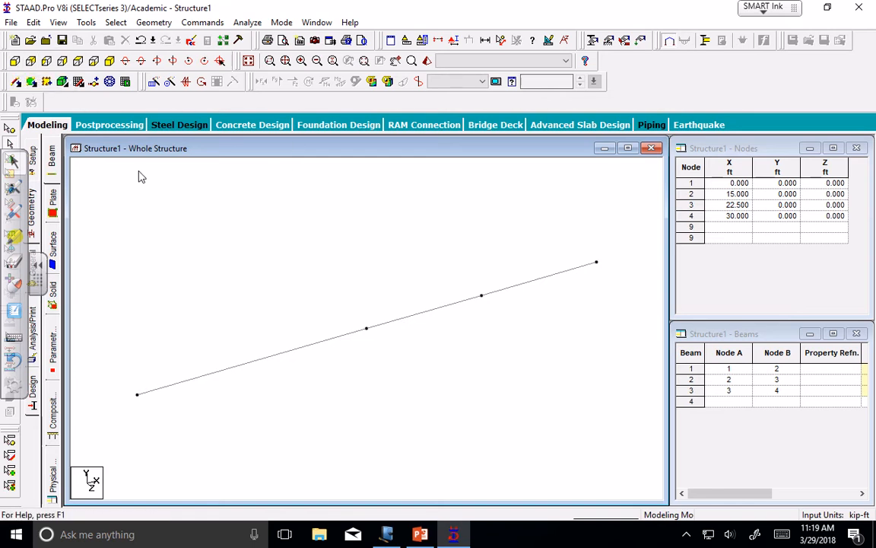
Compare the beam in front and isometric views, ending in the front view with X horizontal and Y vertical.
left_click(16, 62)
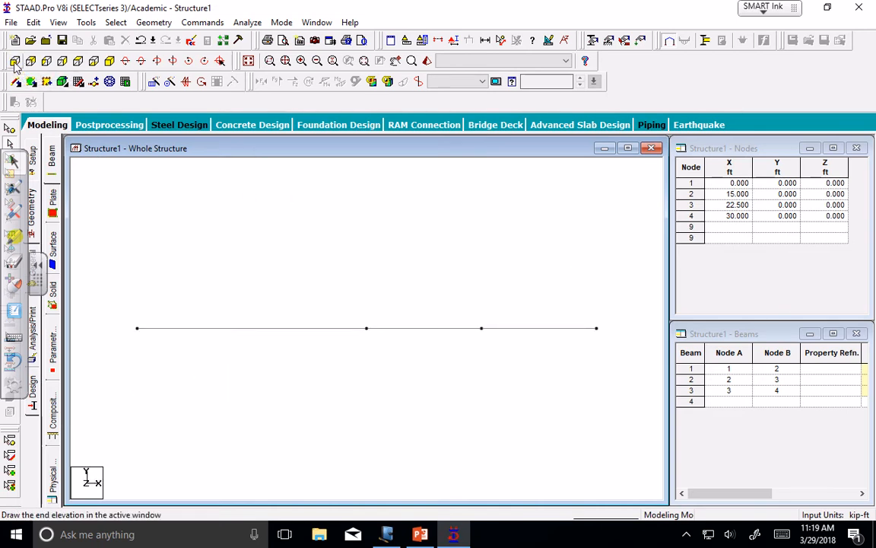
left_click(111, 62)
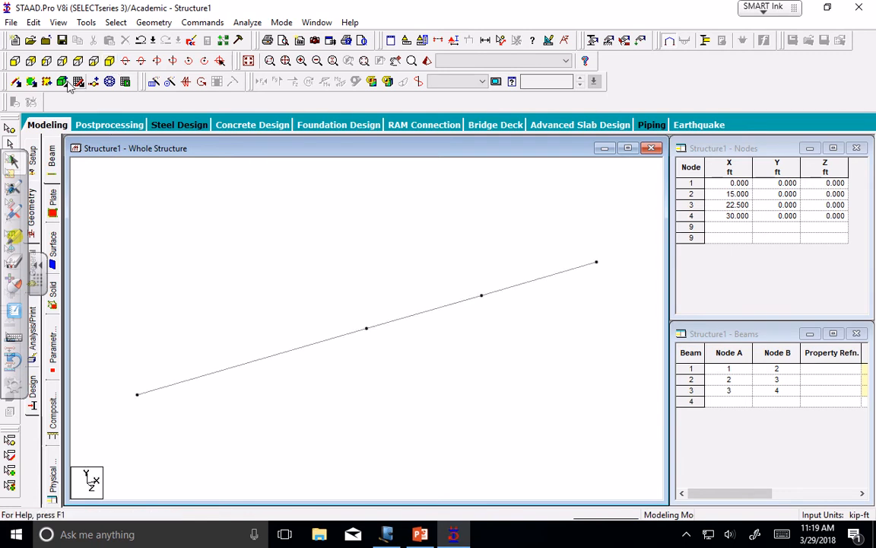
left_click(14, 62)
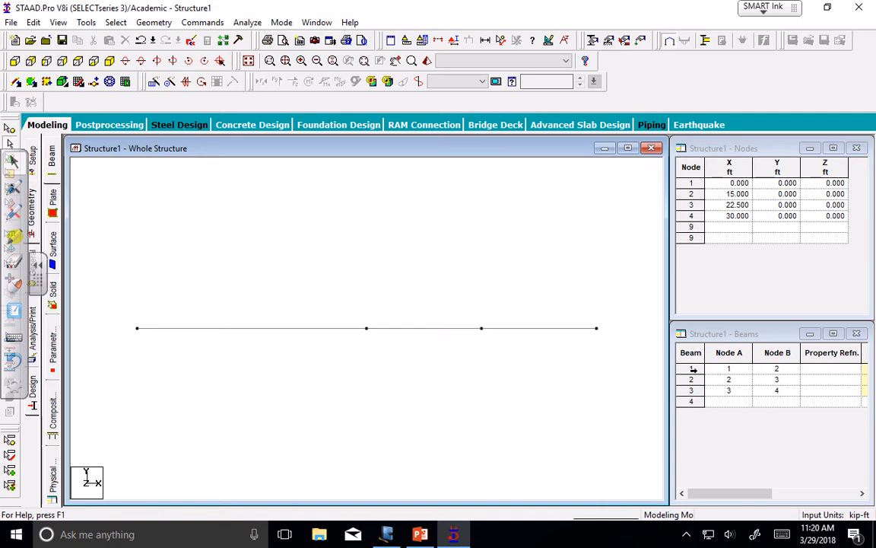
Highlight each of the three beams in turn from the beam table to check its position and connecting nodes.
left_click(692, 369)
left_click(688, 380)
left_click(690, 390)
left_click(689, 379)
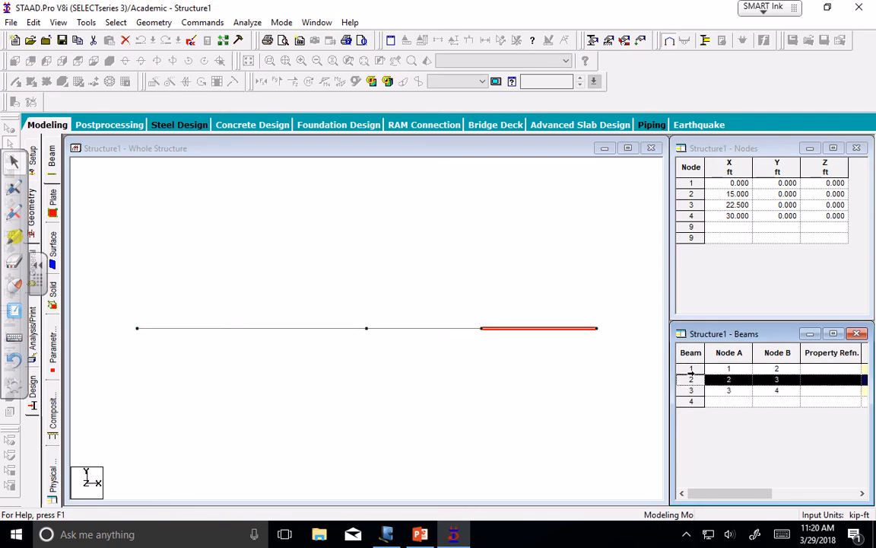
left_click(691, 369)
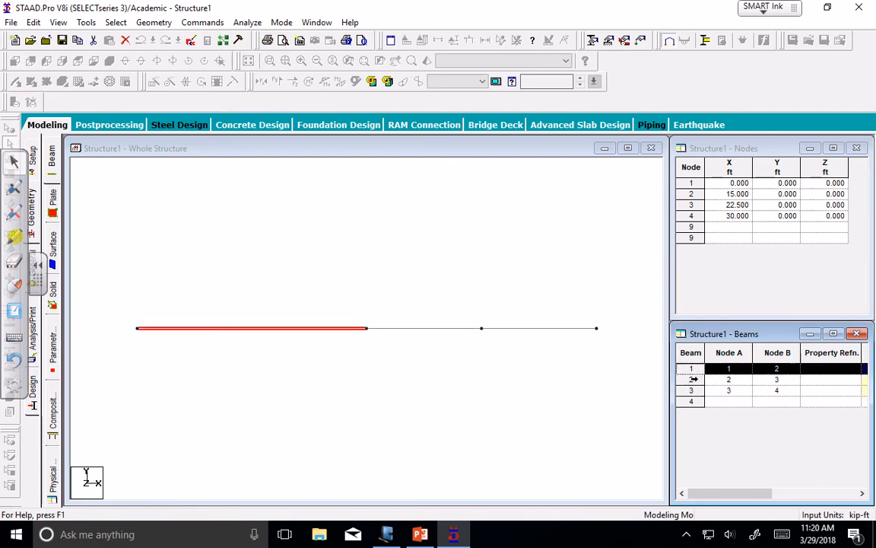
left_click(724, 380)
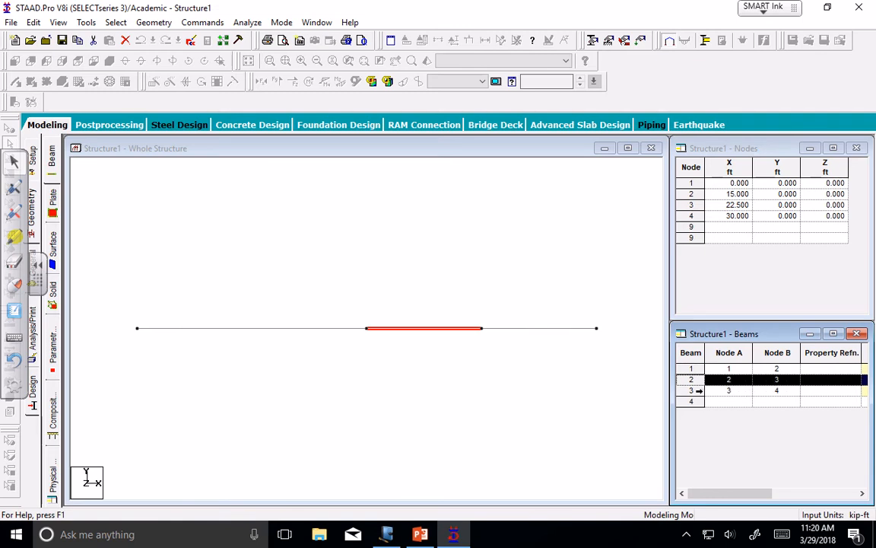
left_click(696, 390)
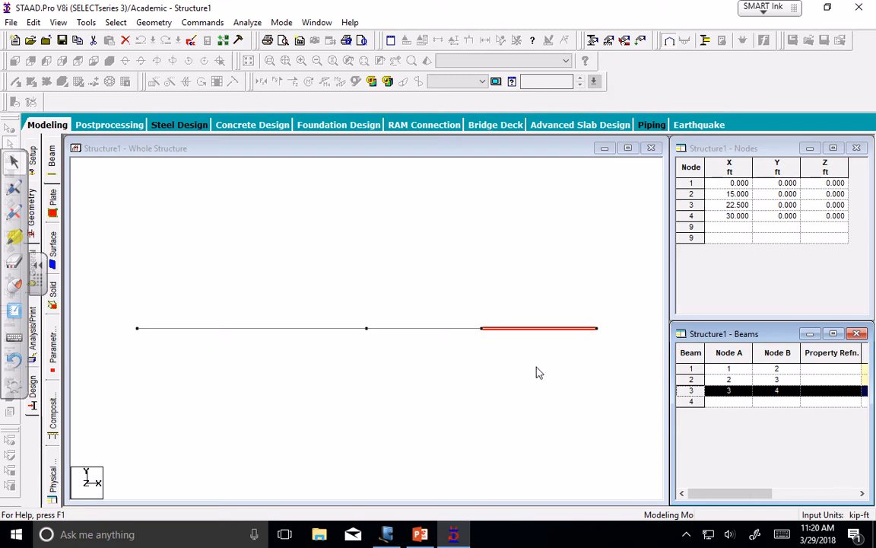
left_click(577, 384)
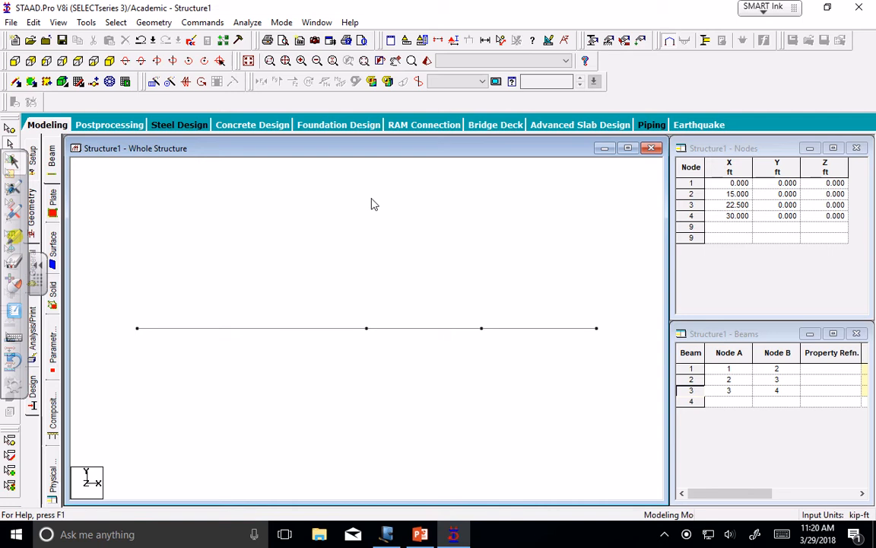
Accept the auto save and save the modified structure under its existing file.
left_click(725, 229)
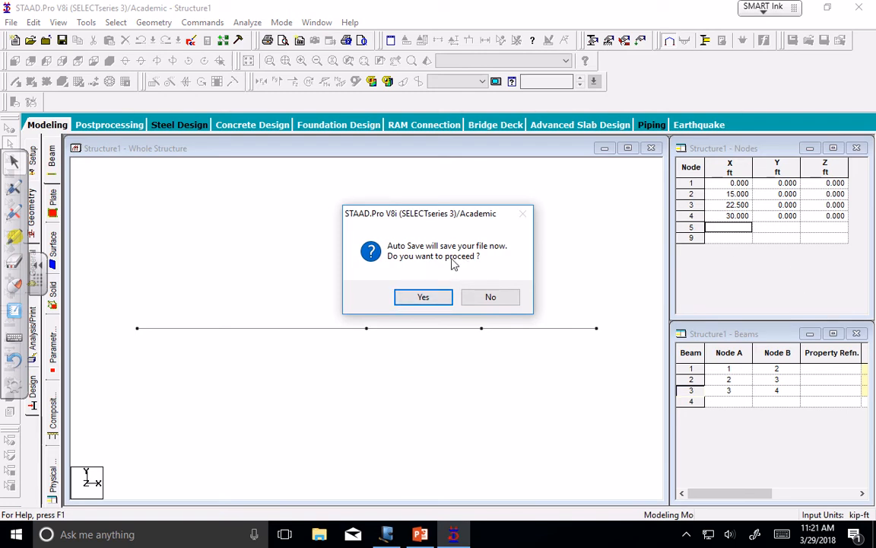
left_click(435, 298)
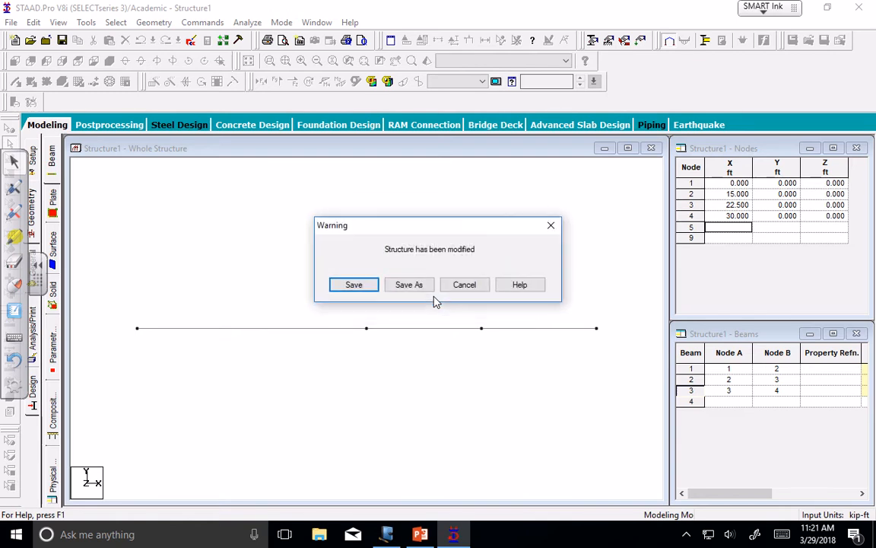
left_click(354, 285)
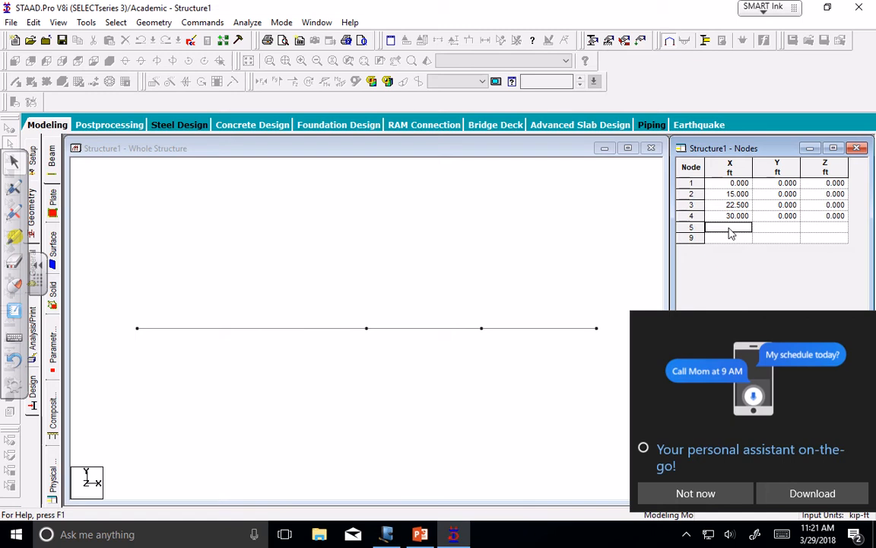
Add a fifth node at X 15 ft, Y 15 ft in the node table.
left_click(729, 227)
type("15")
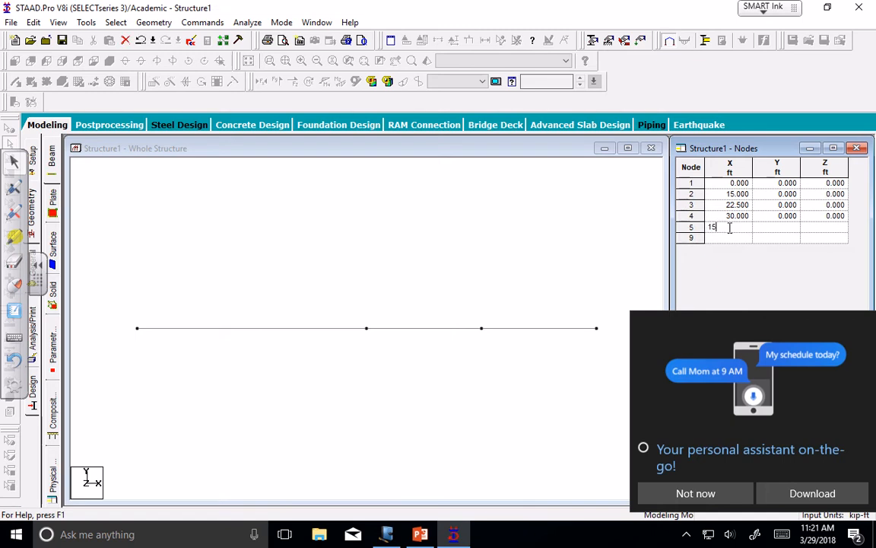
key("Tab")
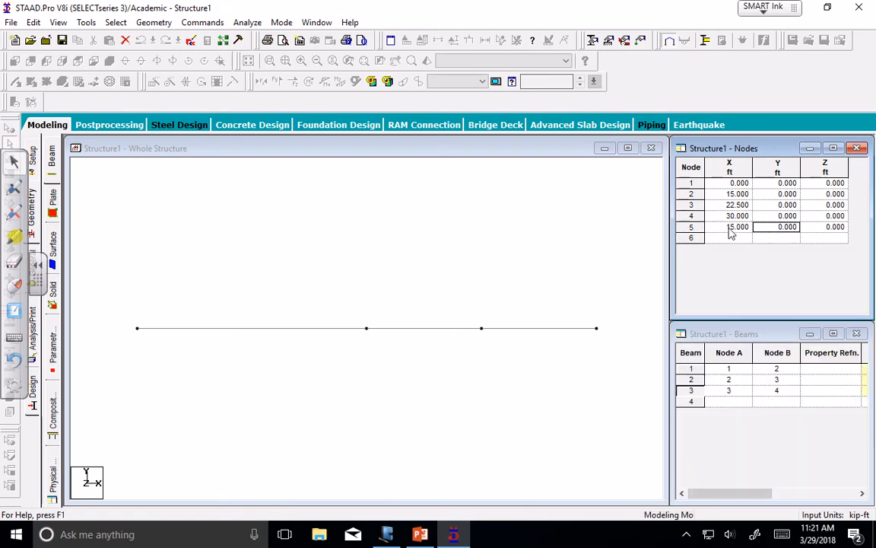
type("15")
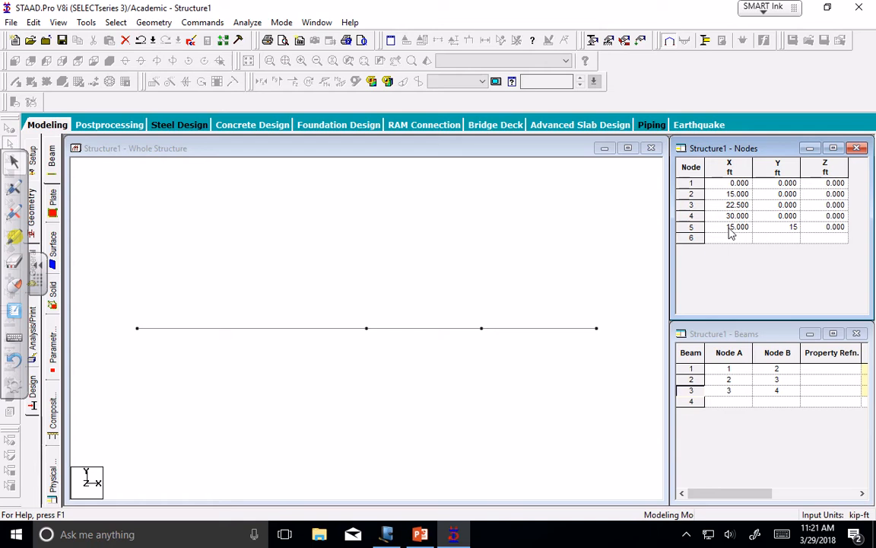
key("Tab")
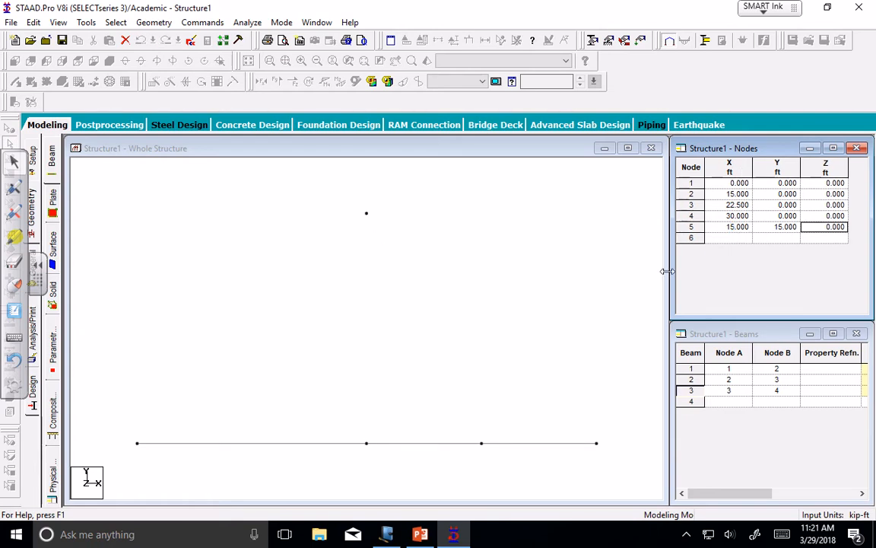
Add a fourth beam connecting node 2 to node 5 in the beam table.
left_click(728, 402)
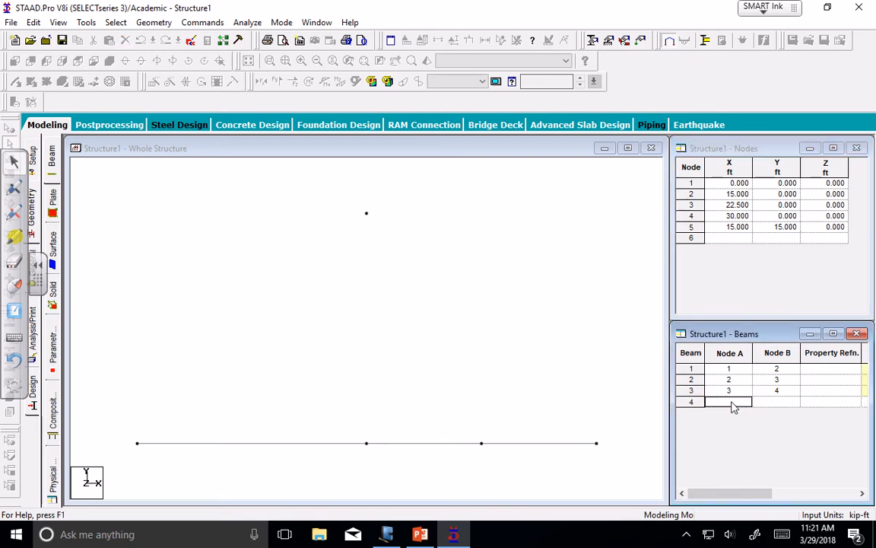
type("2")
left_click(774, 403)
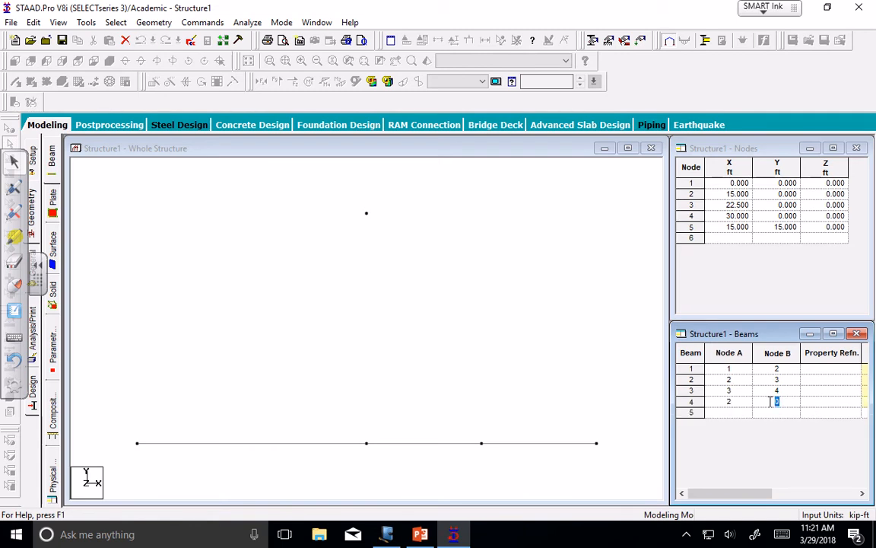
key("Tab")
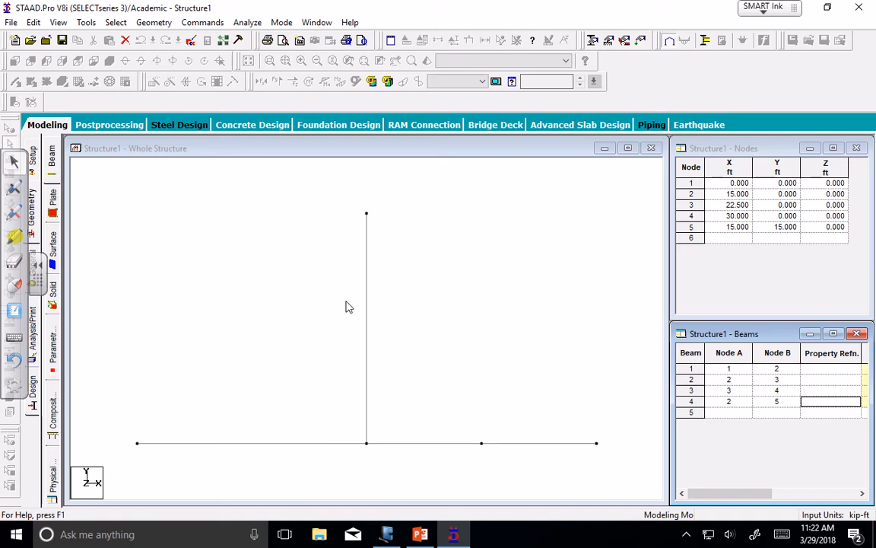
Delete the vertical beam above the base line together with its orphaned top node.
left_click(367, 339)
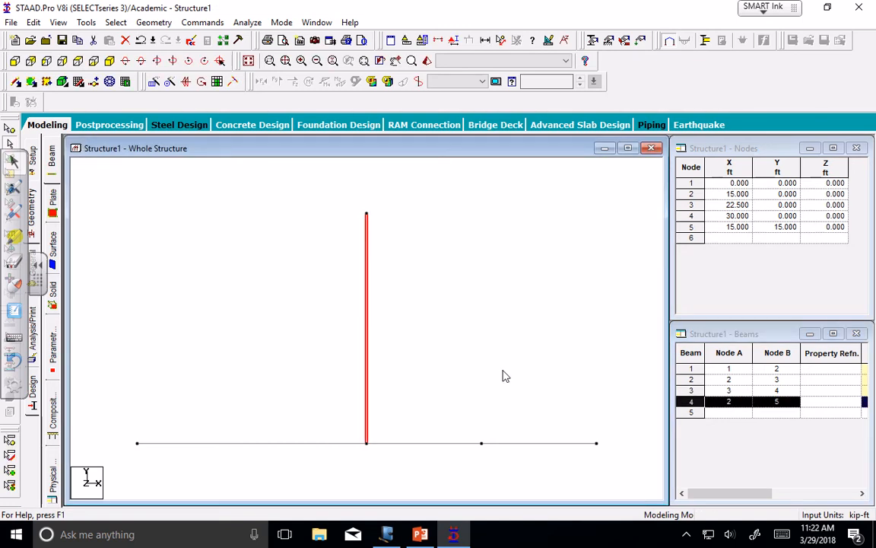
key("Delete")
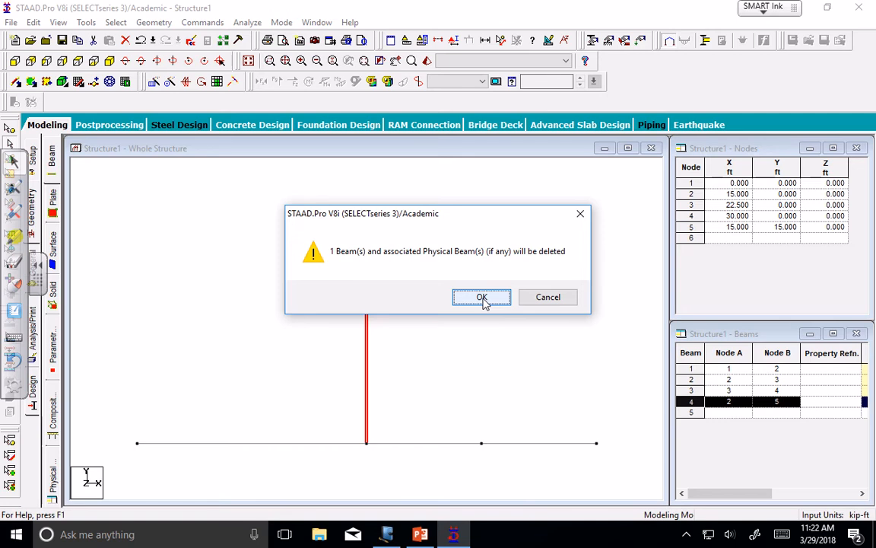
left_click(482, 297)
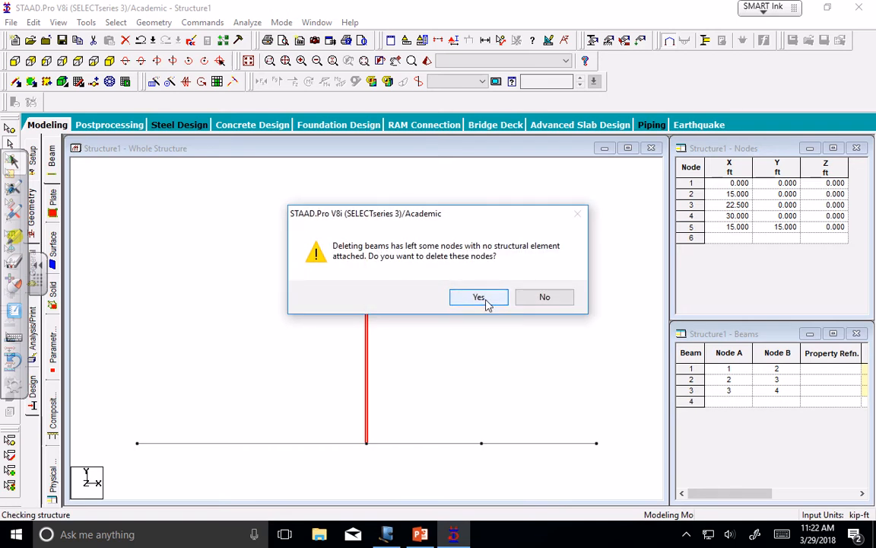
left_click(481, 298)
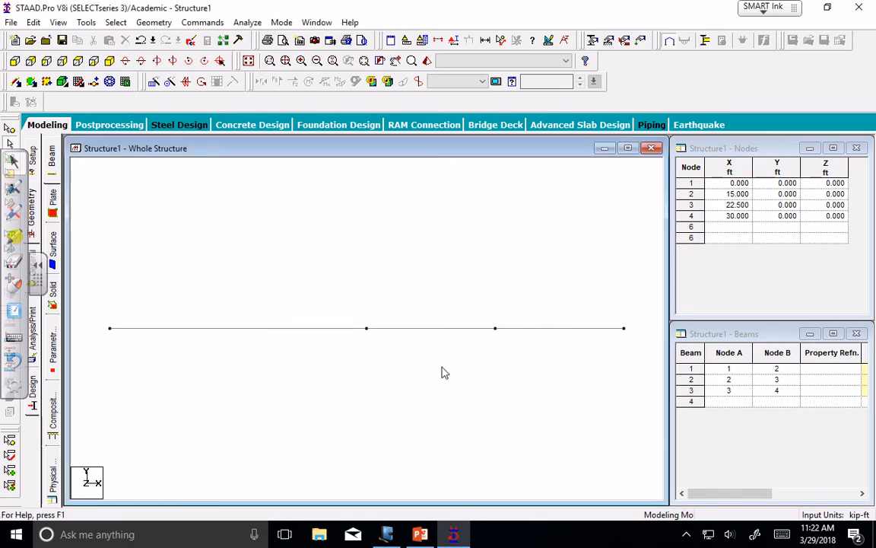
Open the general support settings for the whole structure.
scroll(445, 373, "down", 1)
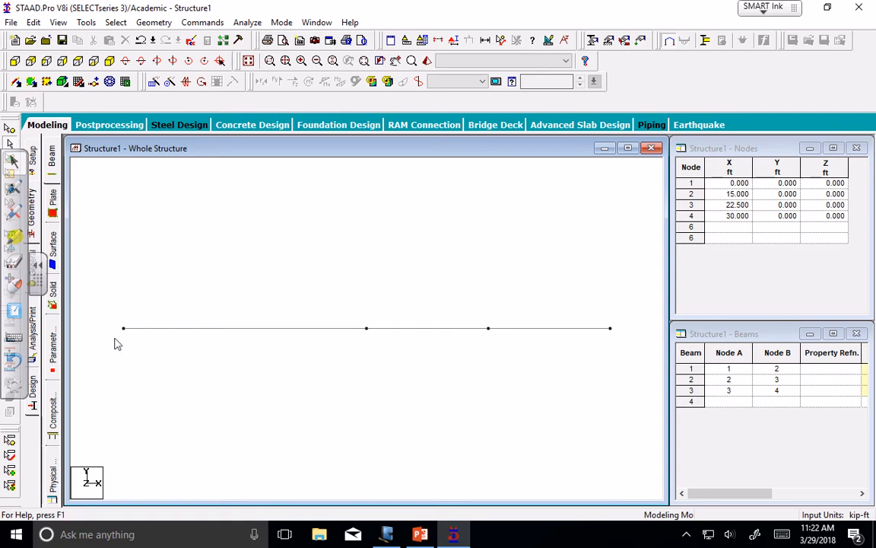
left_click(387, 534)
left_click(388, 534)
left_click(35, 259)
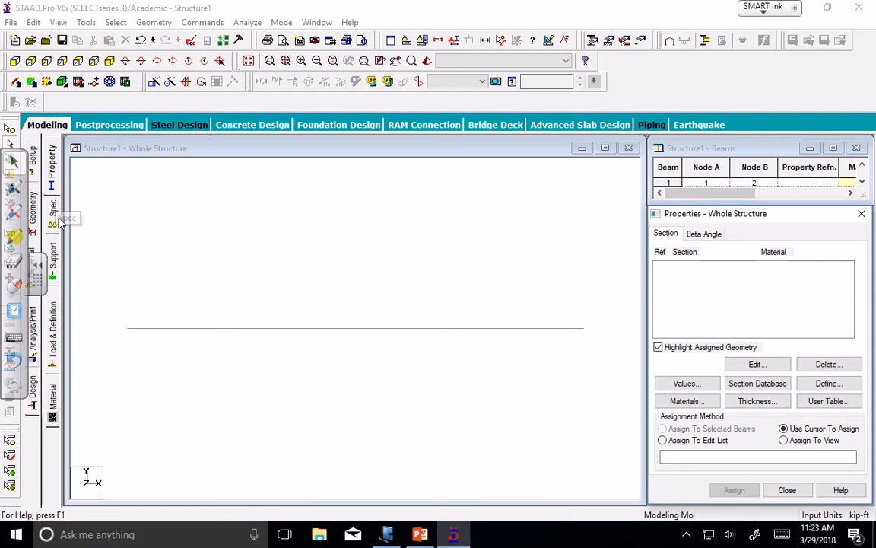
left_click(52, 257)
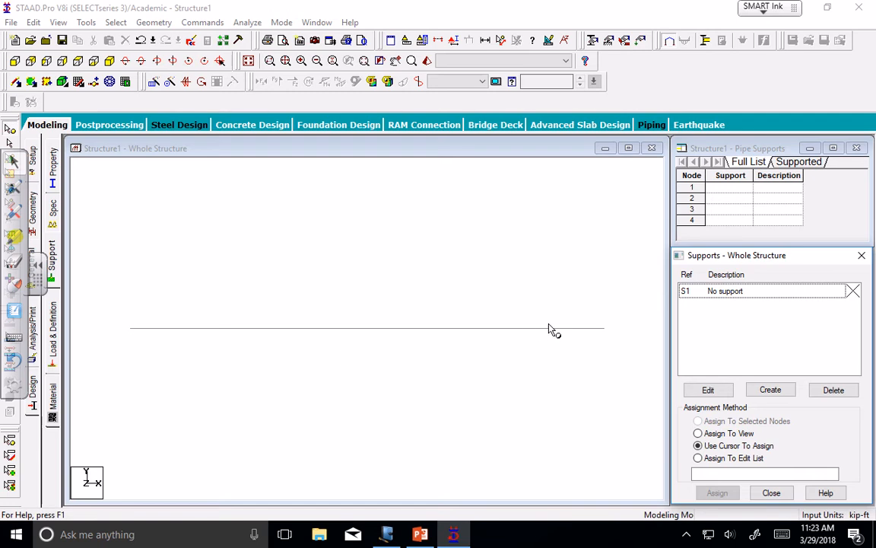
left_click(36, 246)
left_click(54, 250)
Create a fixed support with all forces and moments restrained.
left_click(773, 390)
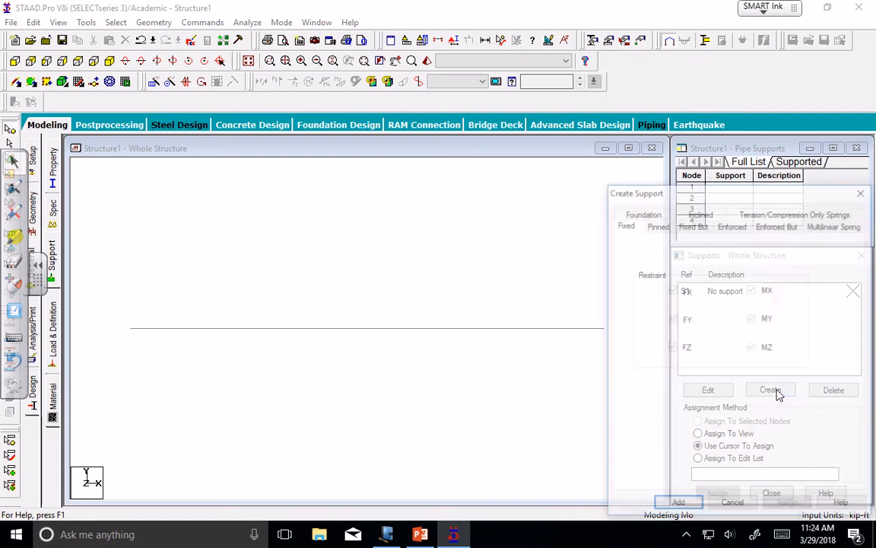
left_click_drag(727, 199, 704, 121)
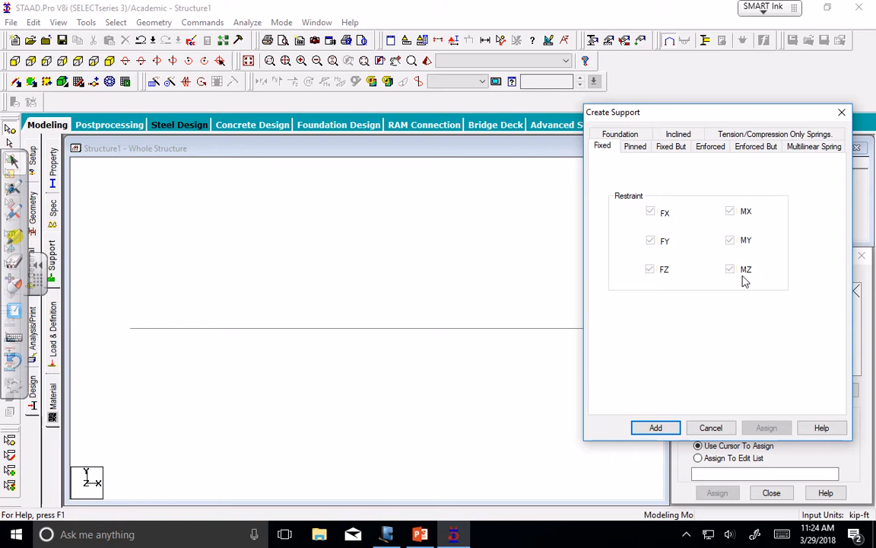
left_click(655, 429)
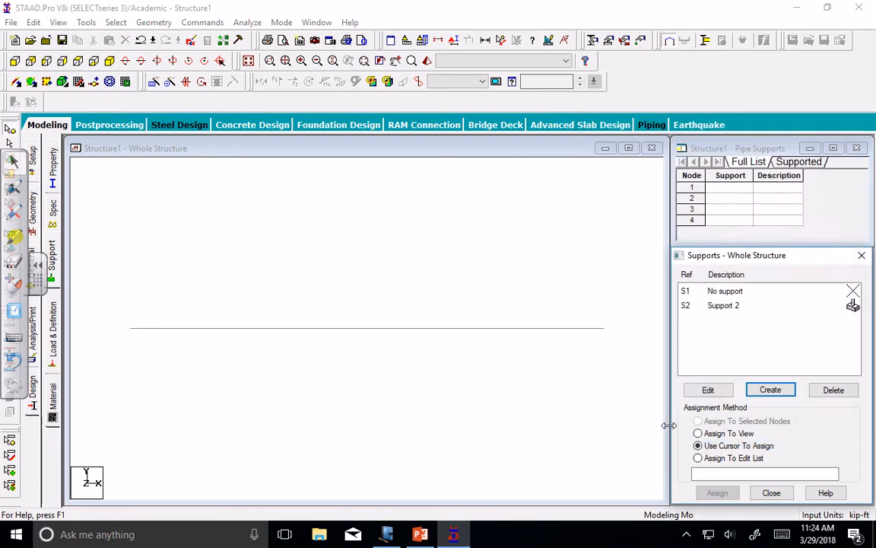
Assign the fixed support to both end nodes of the beam using the cursor method, and save the structure.
left_click(731, 308)
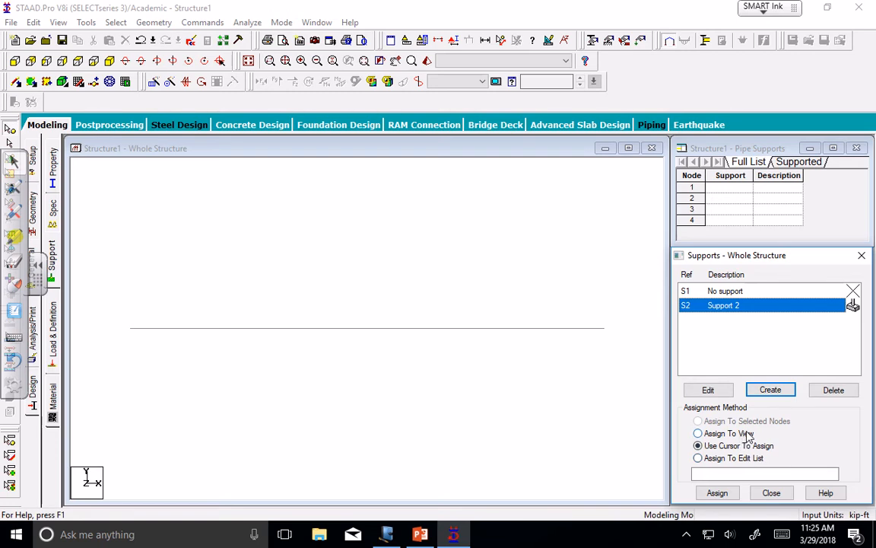
left_click(752, 473)
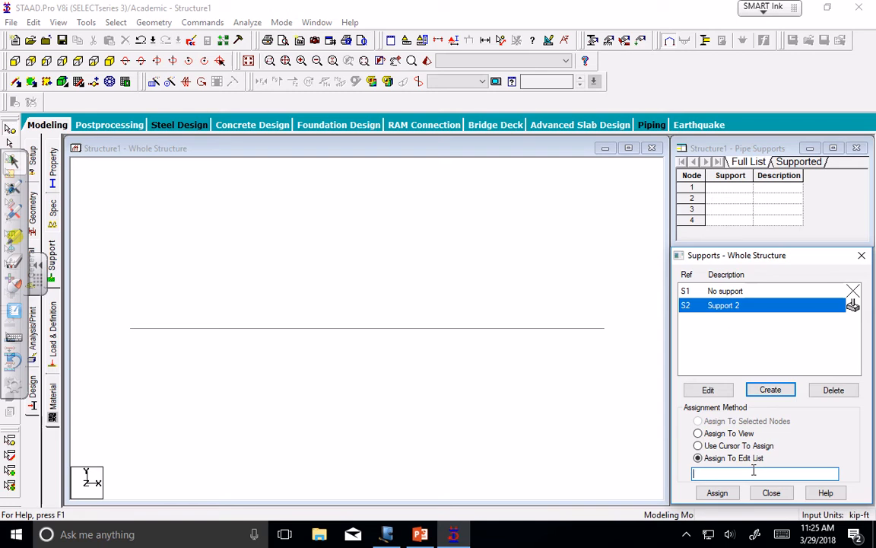
left_click(720, 446)
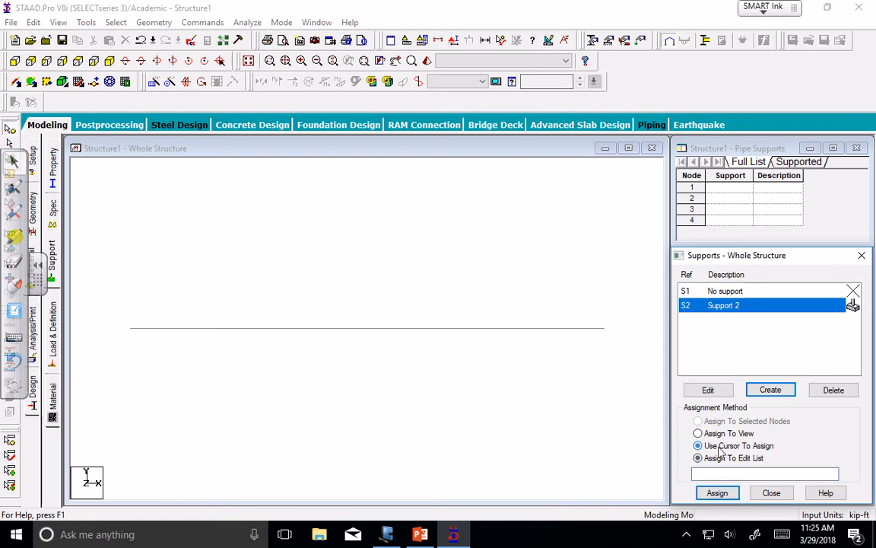
left_click(717, 492)
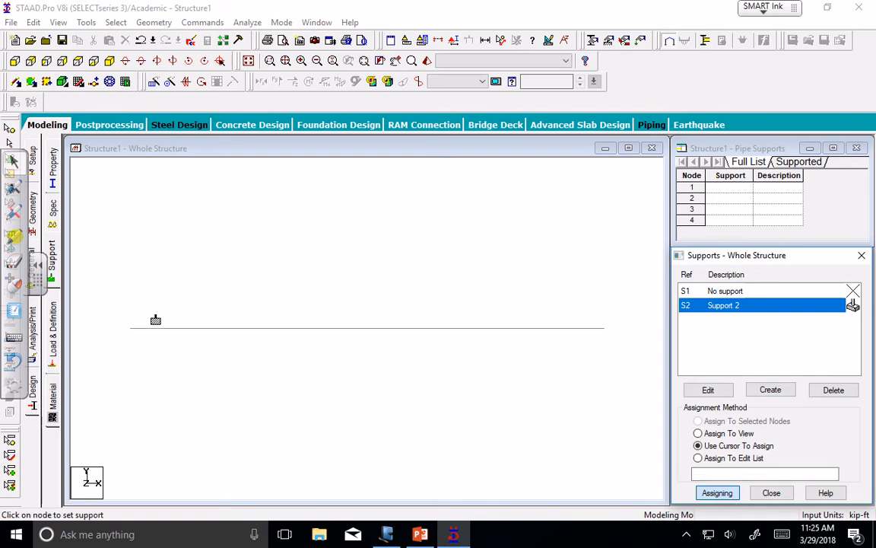
left_click(130, 333)
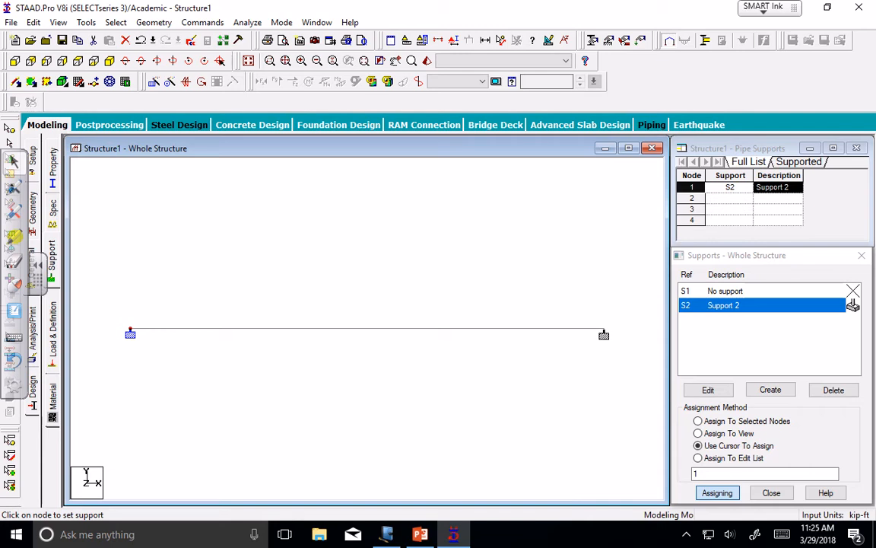
left_click(604, 333)
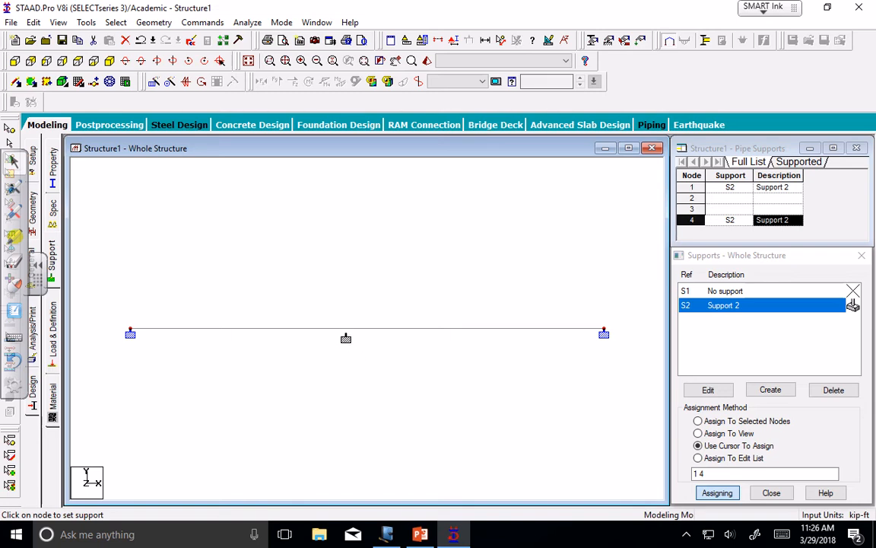
left_click(415, 297)
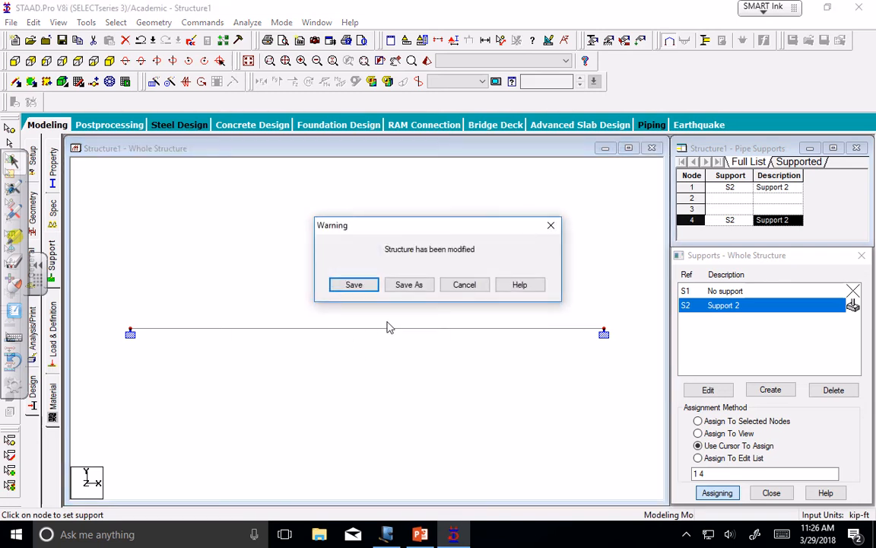
left_click(365, 287)
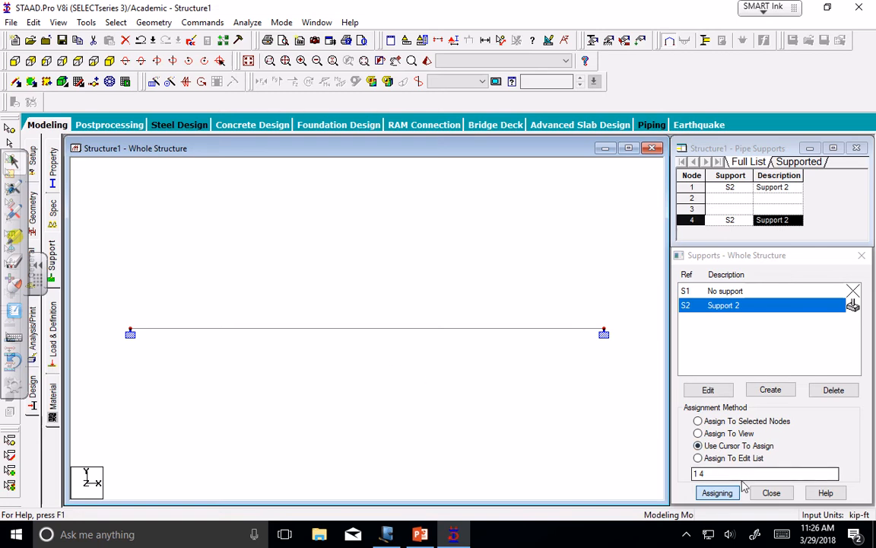
Create a pinned support that restrains FX, FY and FZ, and select it in the list of supports.
left_click(770, 390)
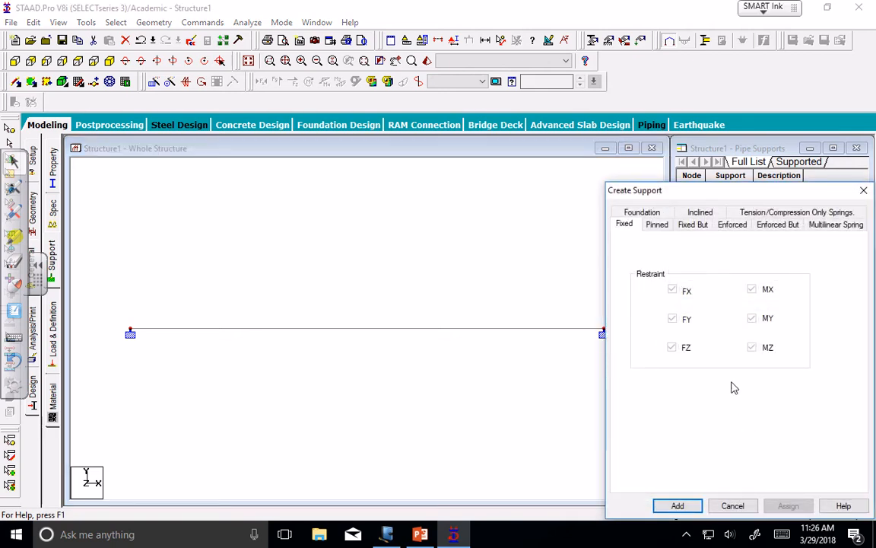
left_click(659, 225)
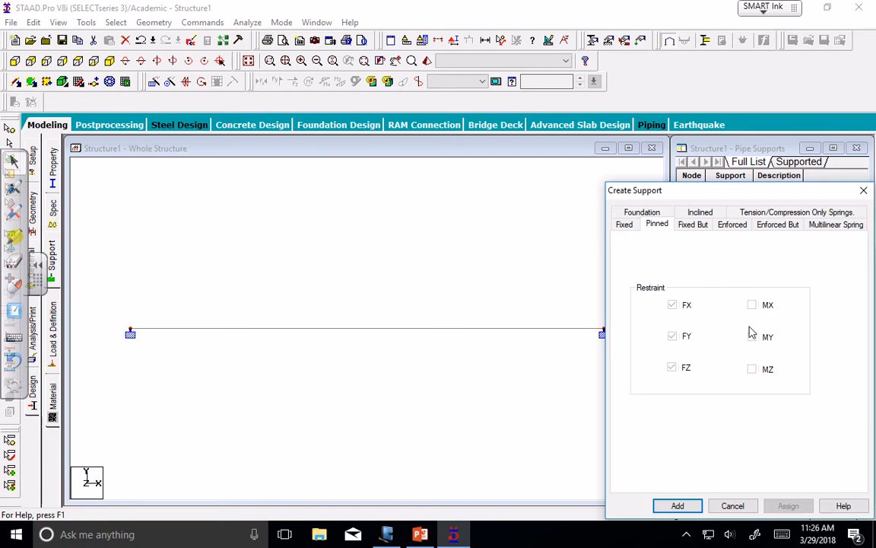
left_click(684, 507)
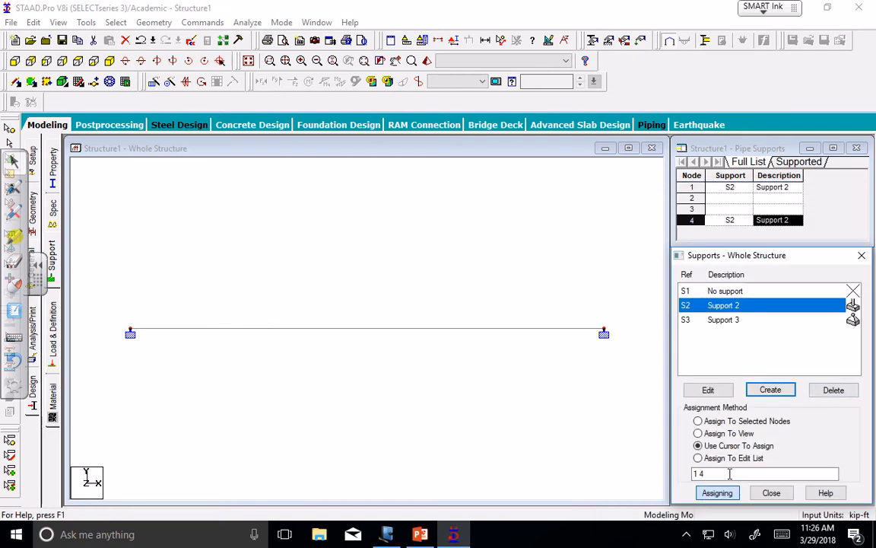
left_click(725, 320)
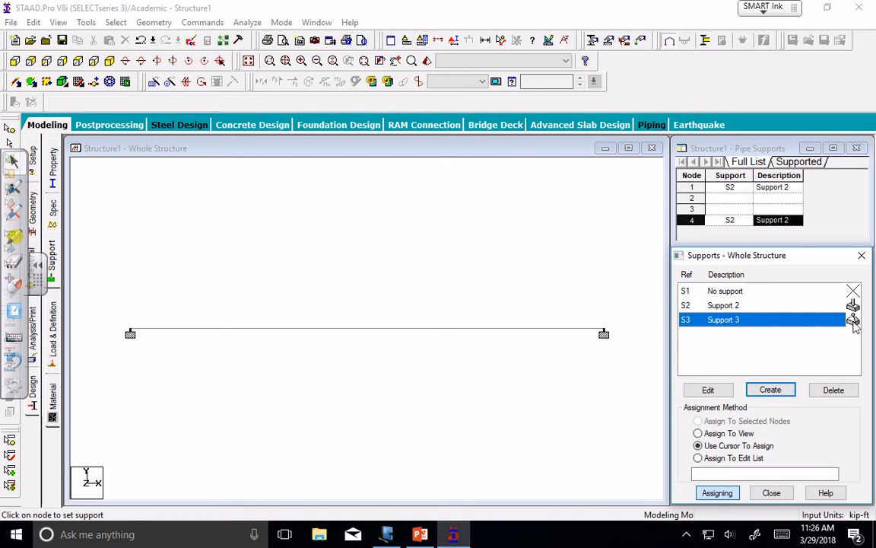
left_click(738, 306)
left_click(741, 320)
left_click(772, 389)
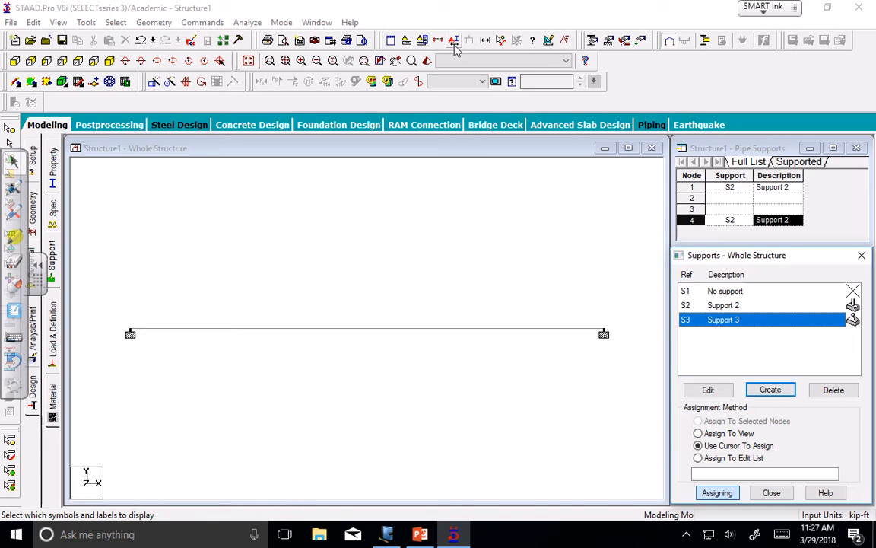
left_click(454, 46)
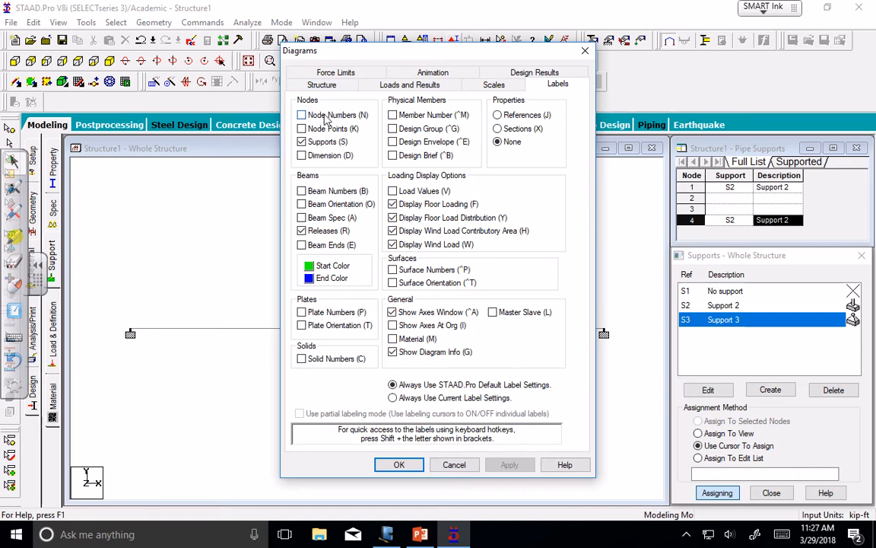
left_click(302, 114)
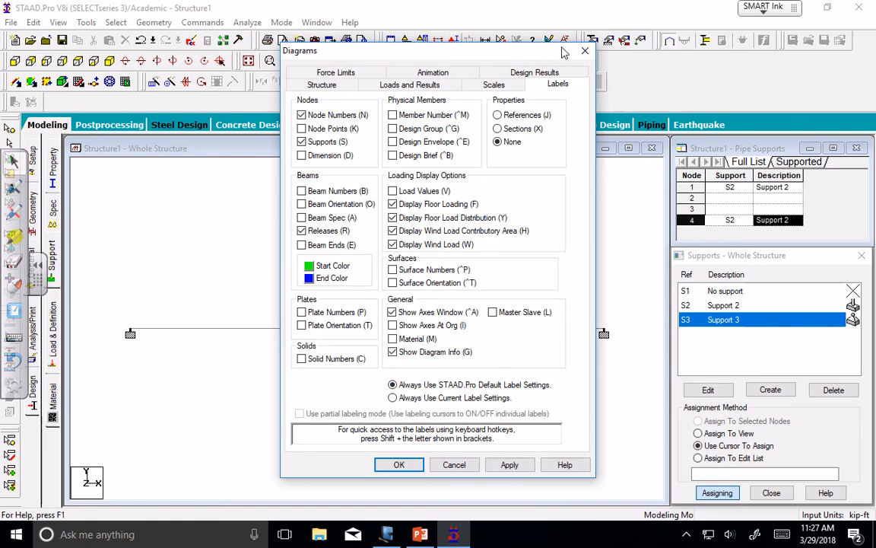
left_click(585, 51)
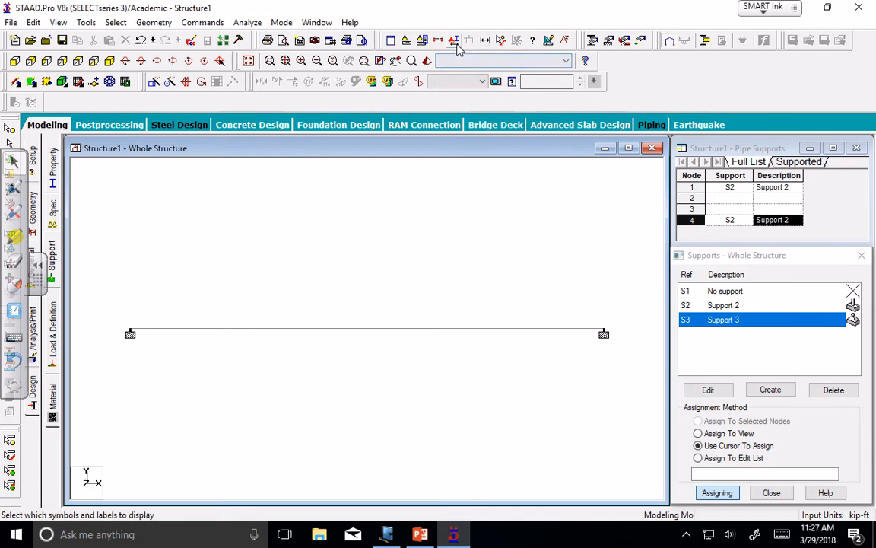
Turn on the node number labels for the structure.
left_click(456, 45)
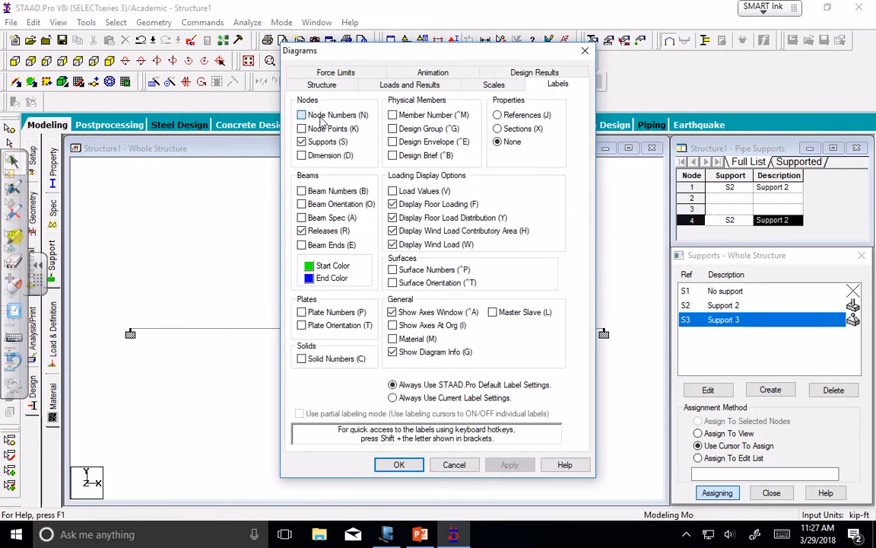
left_click(313, 116)
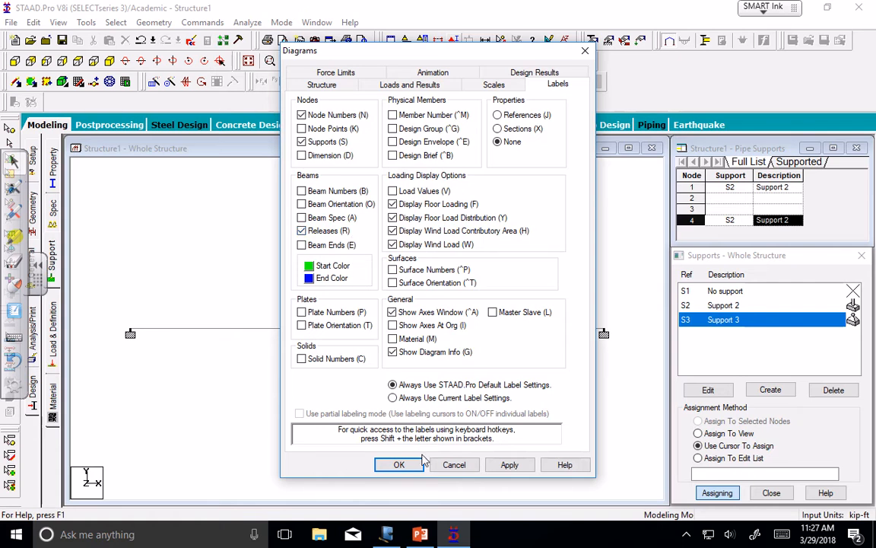
left_click(399, 464)
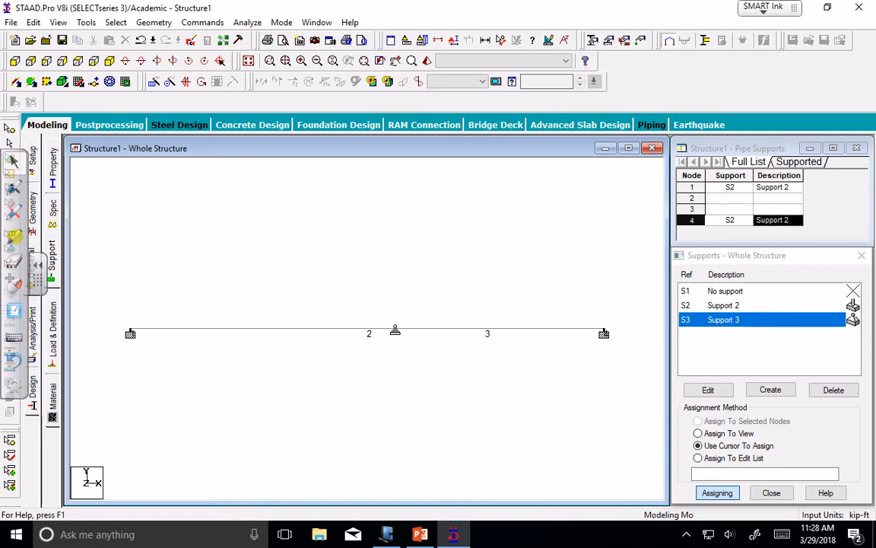
Assign the pinned support to node 2 in the middle of the beam and close the support settings.
left_click(743, 306)
left_click(743, 317)
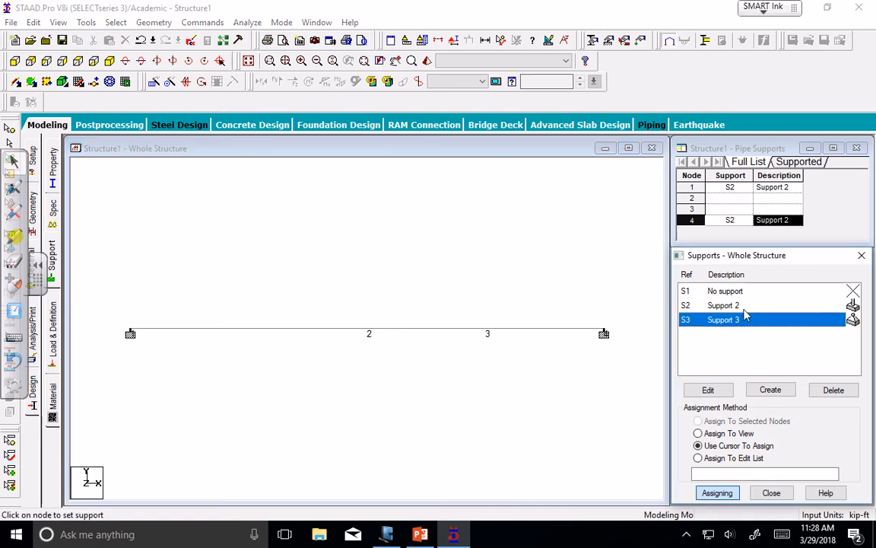
left_click(745, 307)
left_click(745, 320)
left_click(369, 333)
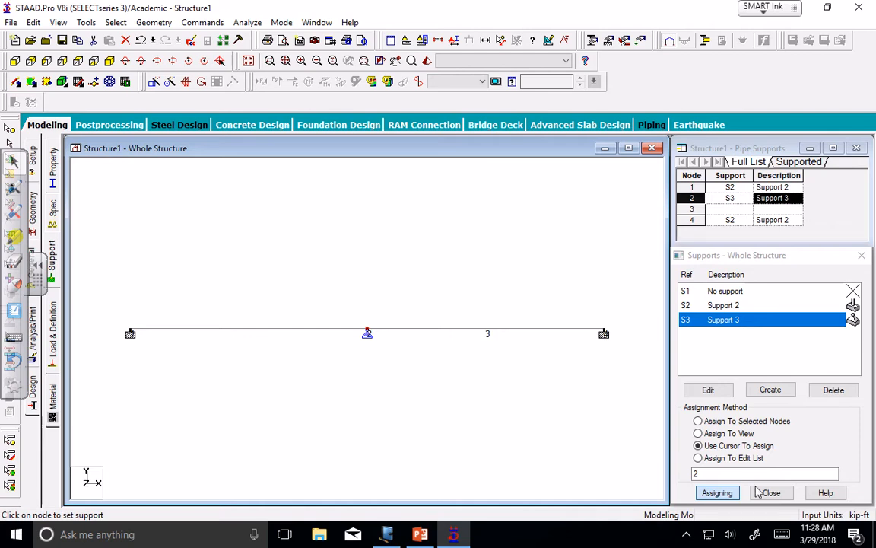
left_click(770, 493)
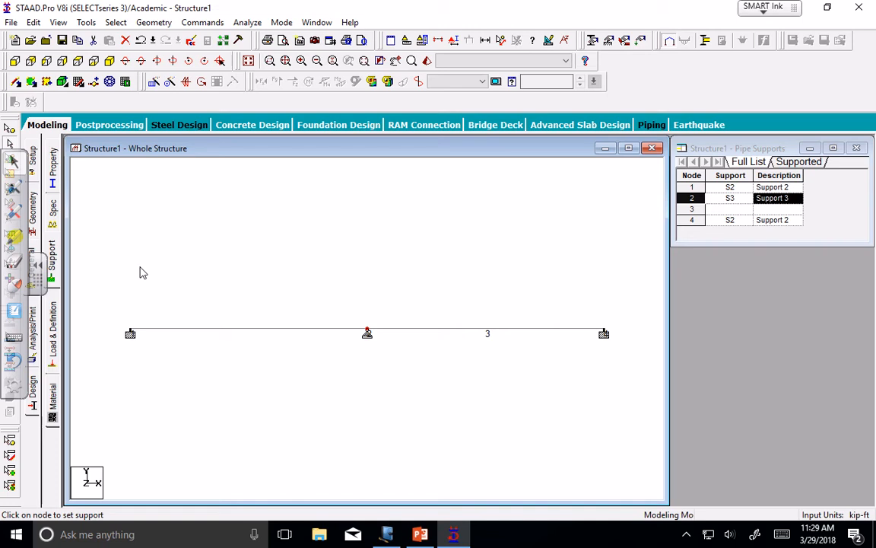
Create a beam release specification at the member's end that releases MX, MY and MZ.
left_click(53, 211)
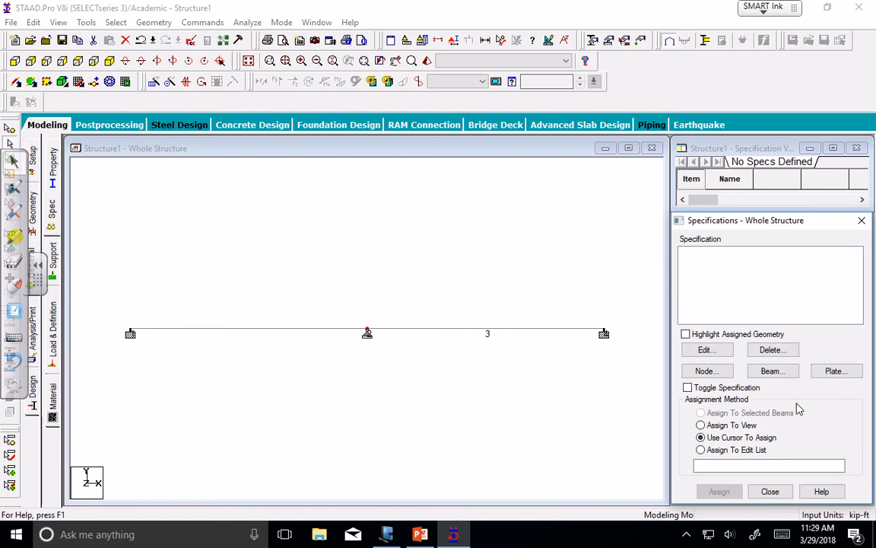
left_click(772, 372)
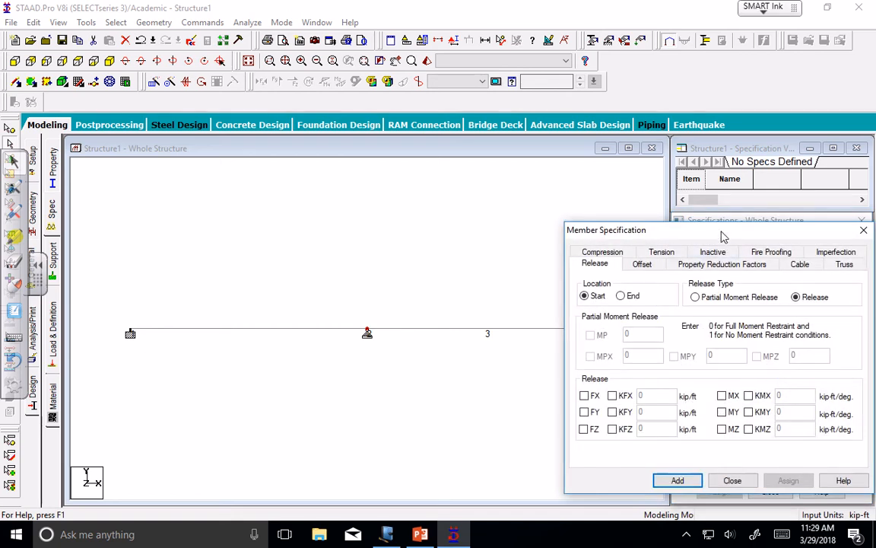
left_click_drag(724, 235, 700, 155)
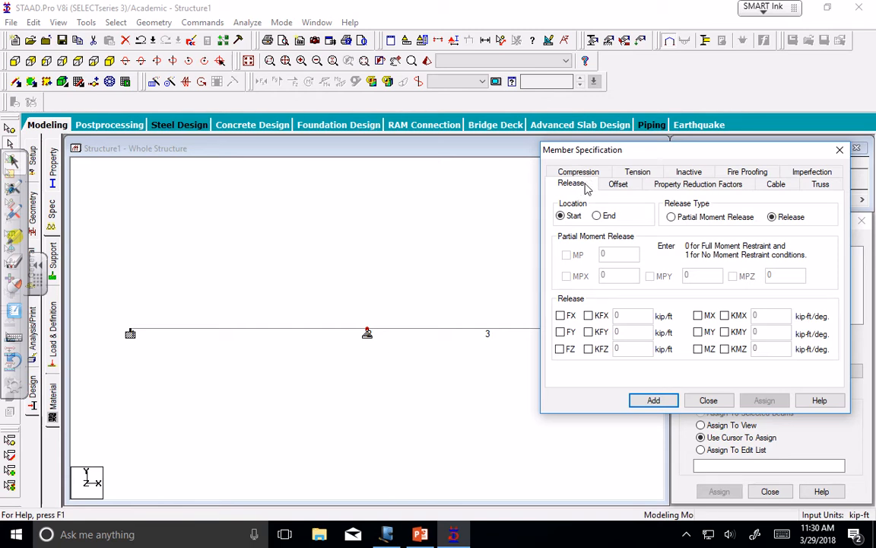
left_click(618, 185)
left_click(657, 186)
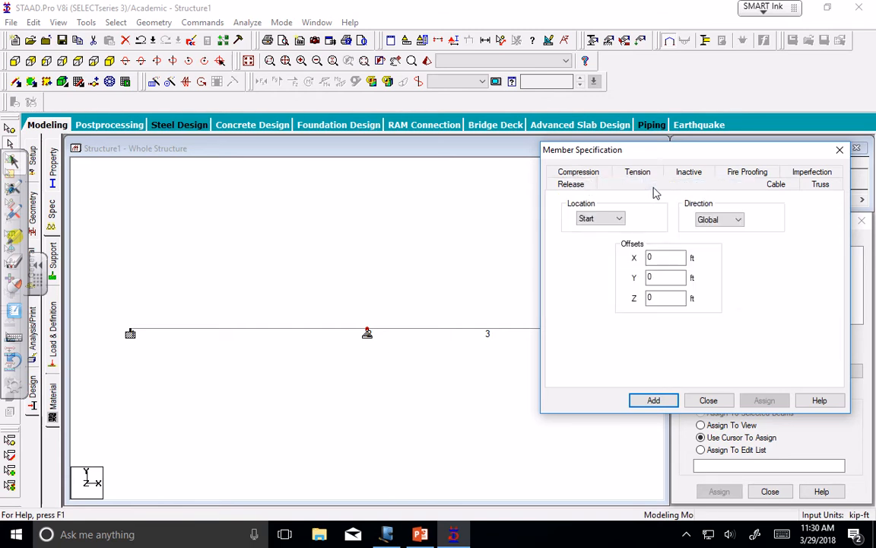
left_click(572, 185)
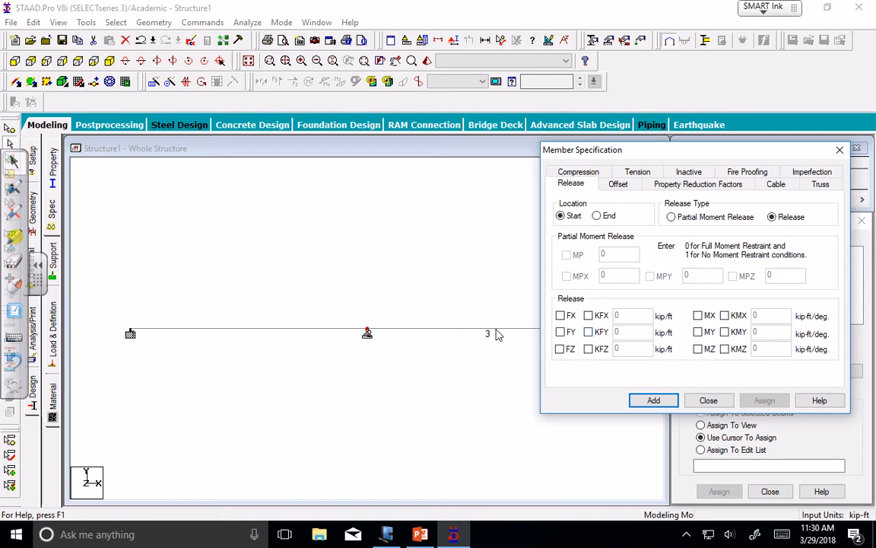
left_click_drag(692, 152, 716, 32)
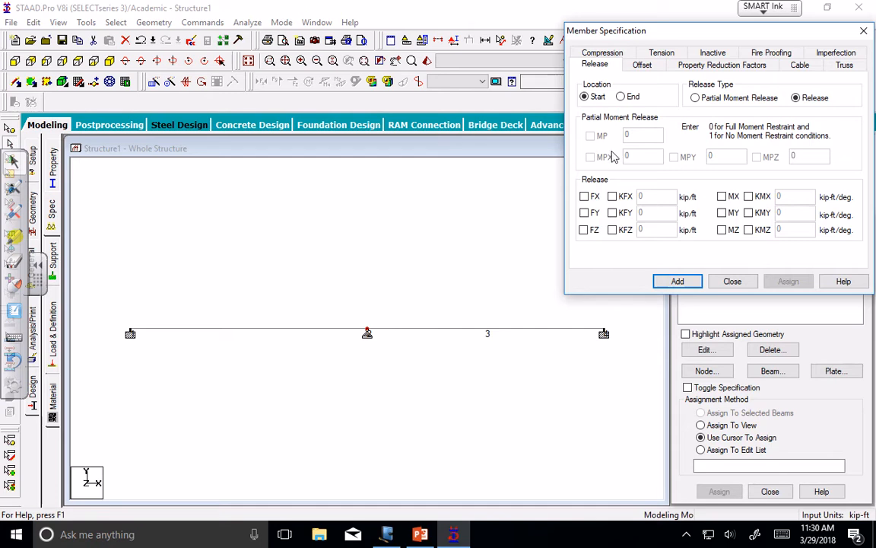
left_click(621, 98)
left_click(721, 196)
left_click(722, 213)
left_click(722, 230)
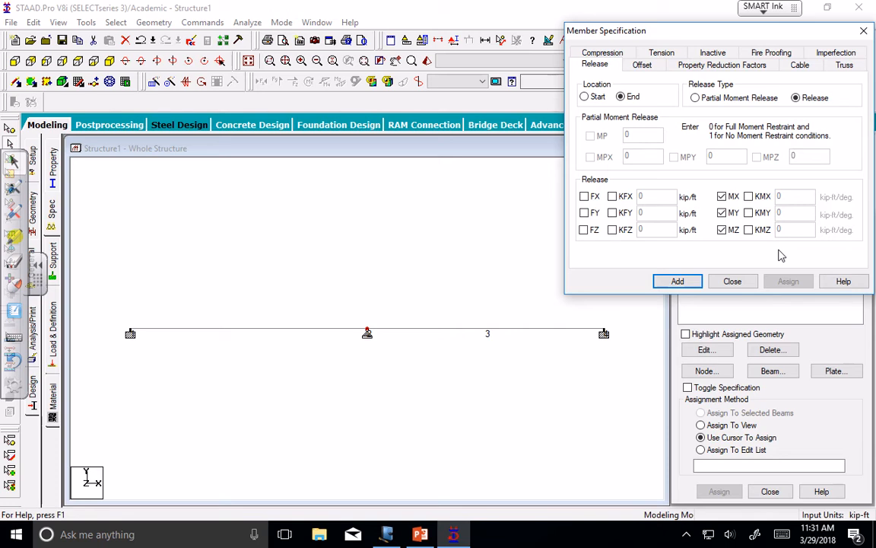
left_click(678, 281)
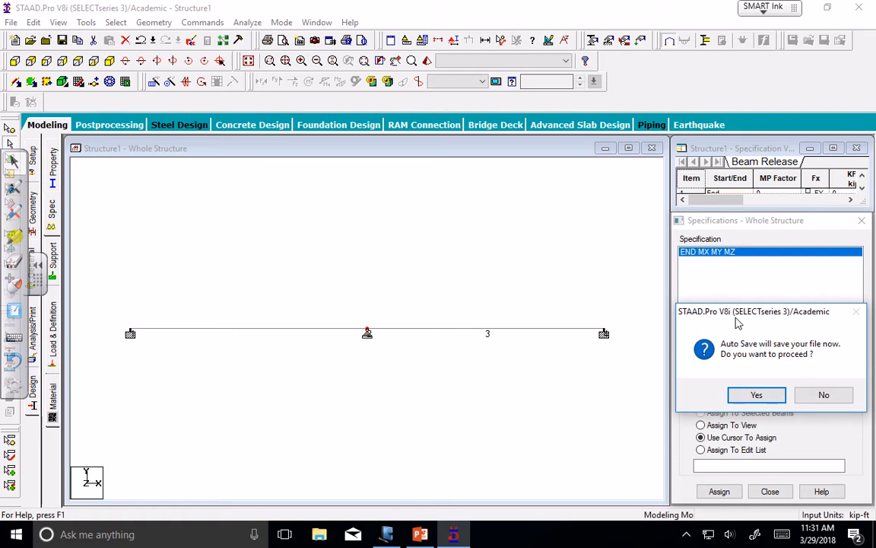
Save the structure, and assign the end moment release with the cursor to the beam between nodes 2 and 3.
left_click(755, 395)
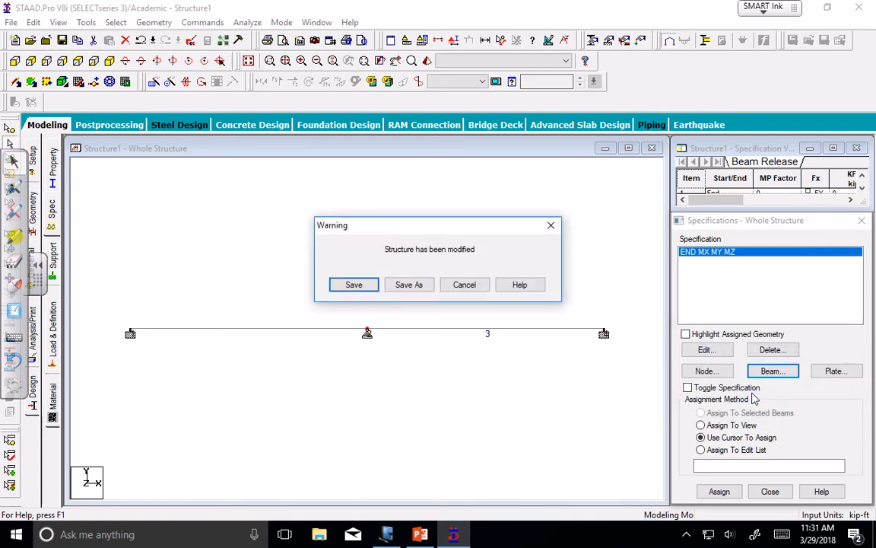
left_click(357, 287)
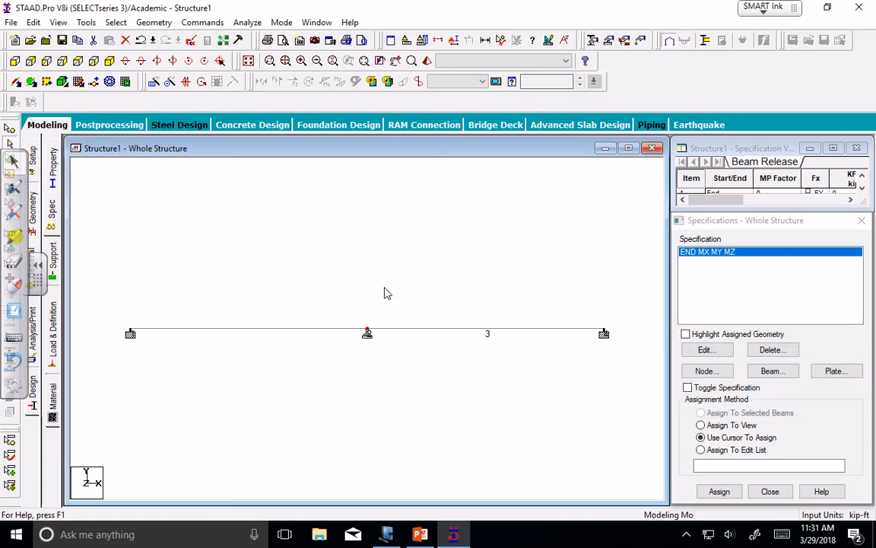
left_click(729, 251)
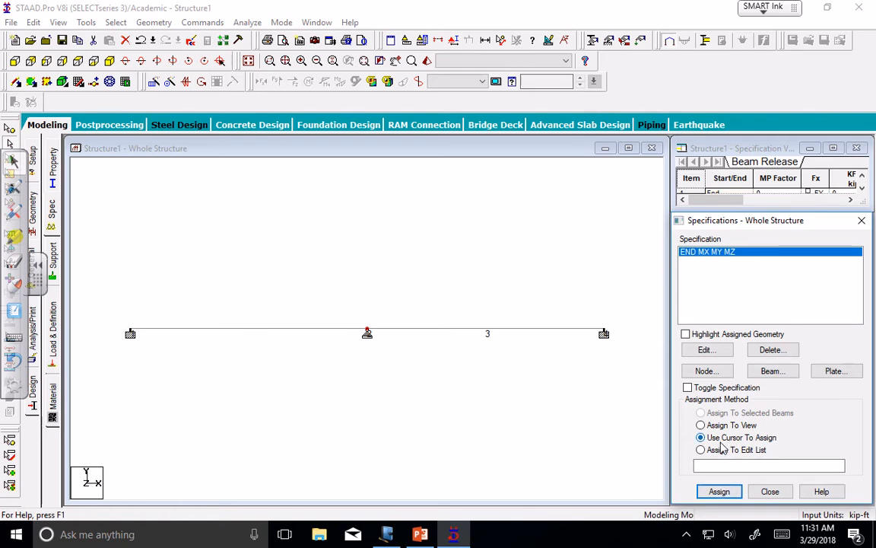
left_click(719, 492)
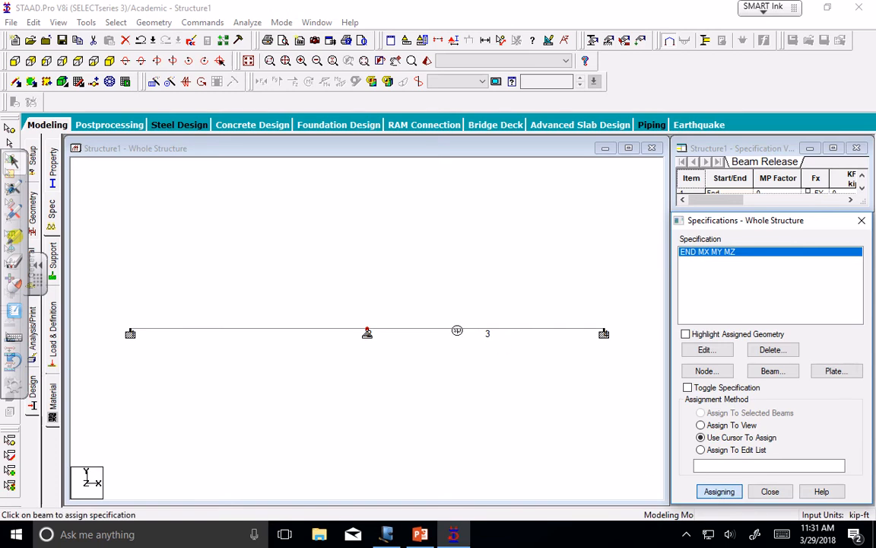
left_click(456, 328)
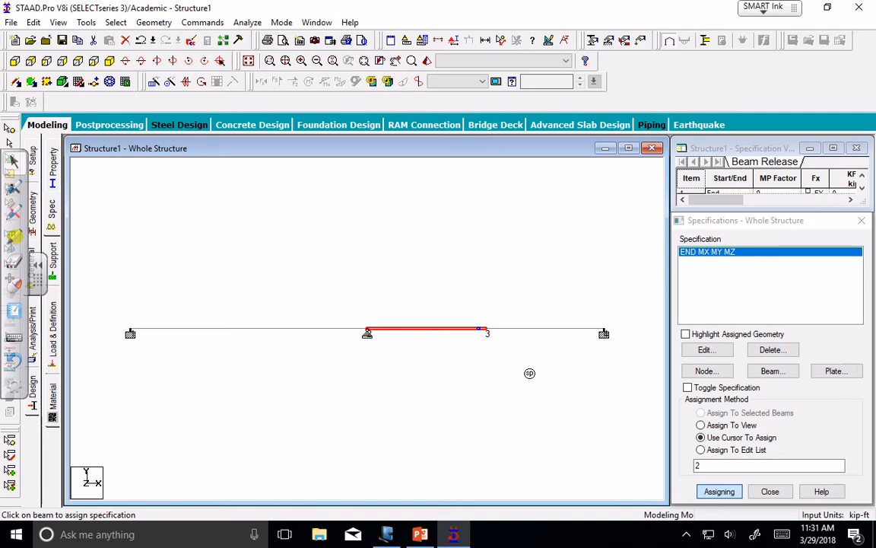
key("Escape")
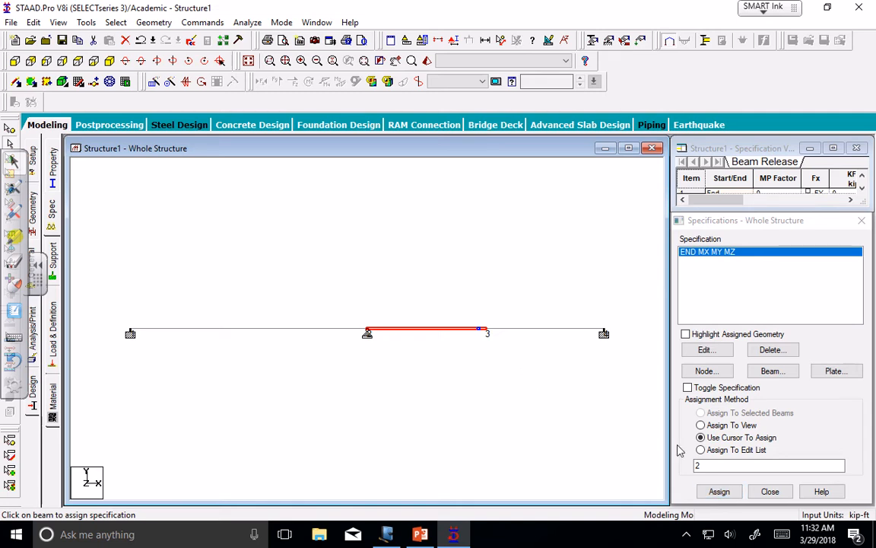
left_click(770, 491)
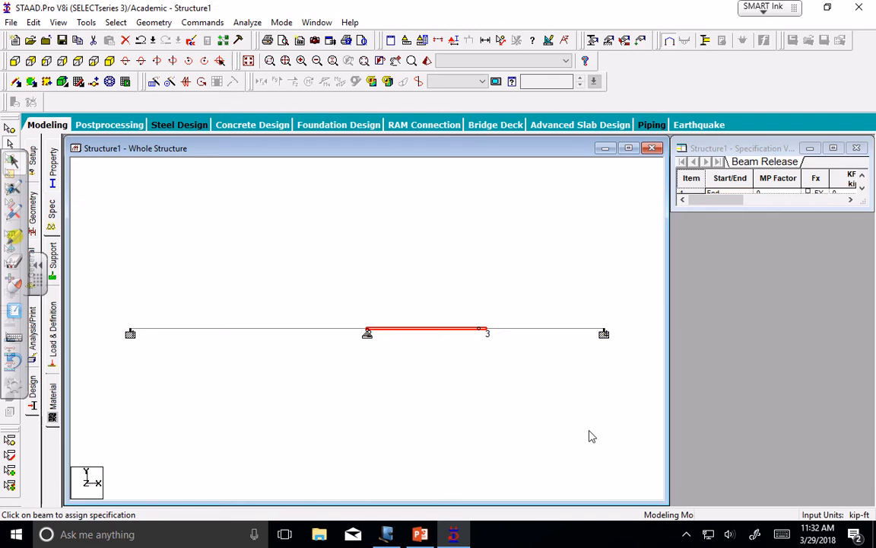
left_click(557, 429)
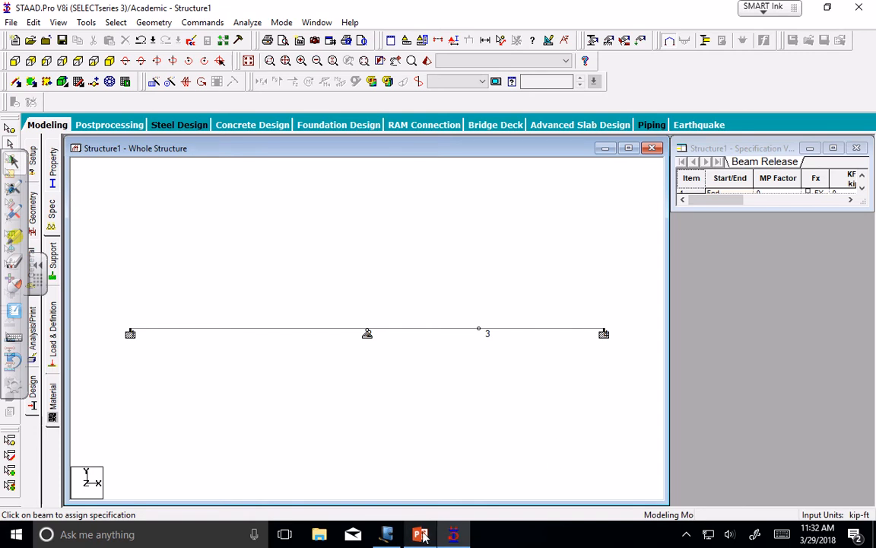
Check the hinge location and loading on the beam sketch in Windows Journal, and return to STAAD.Pro.
left_click(386, 536)
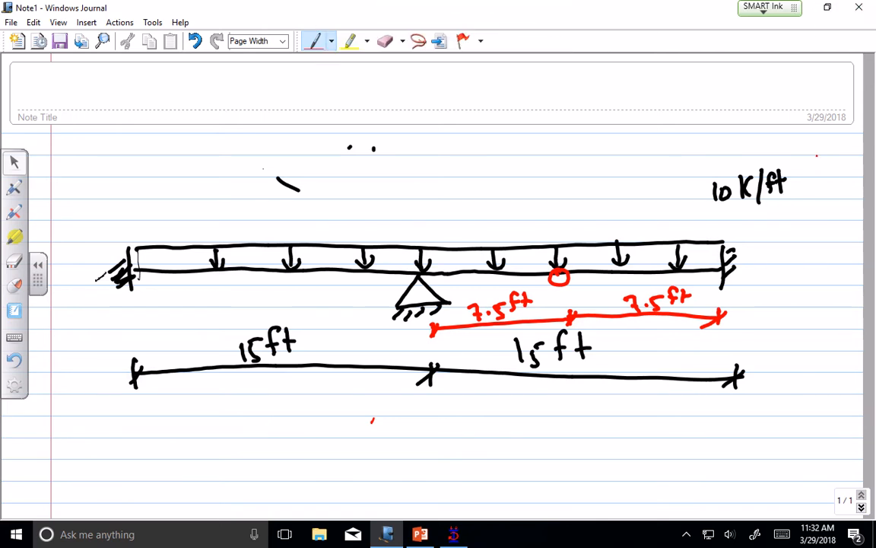
left_click(806, 13)
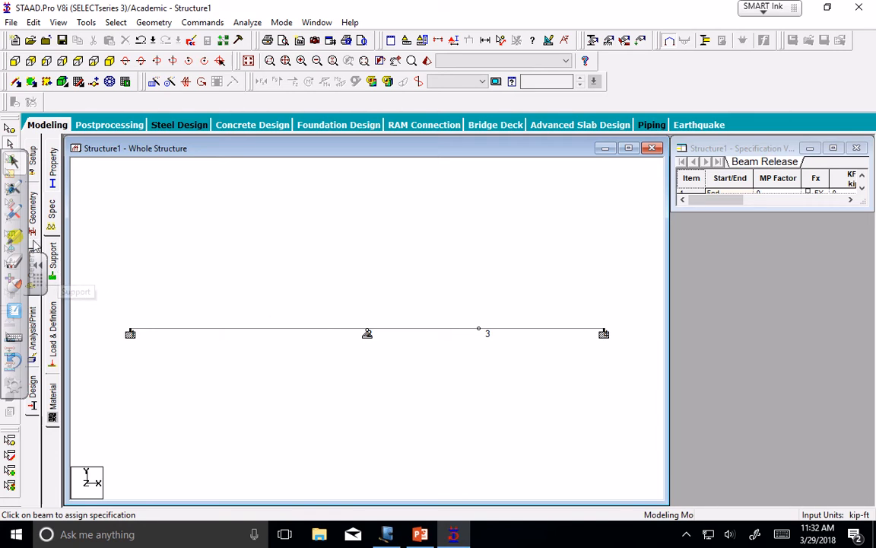
Open the load and definition settings, leaving the new seismic definition uncreated.
left_click(53, 323)
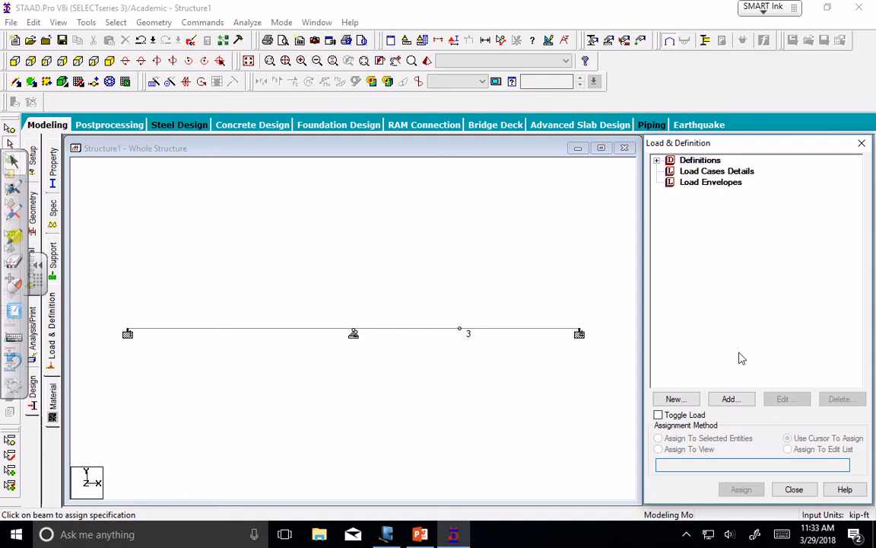
left_click(730, 398)
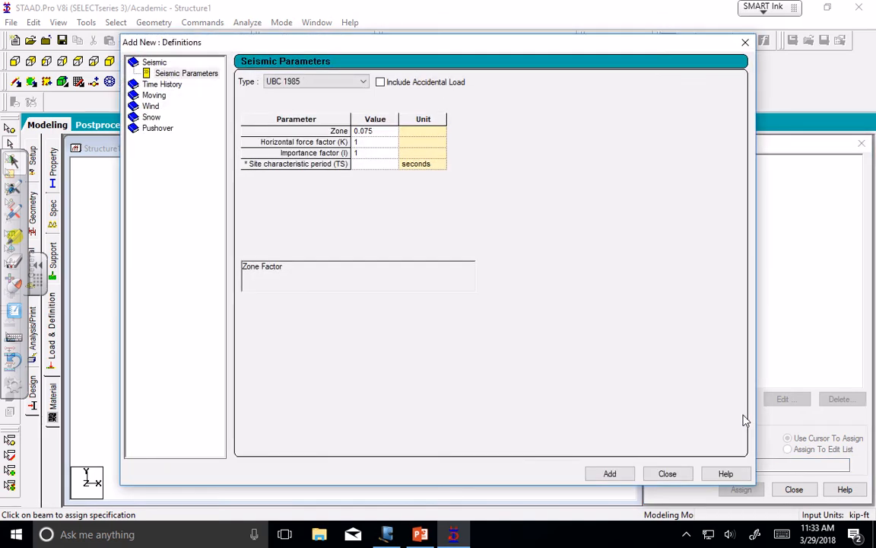
left_click(745, 43)
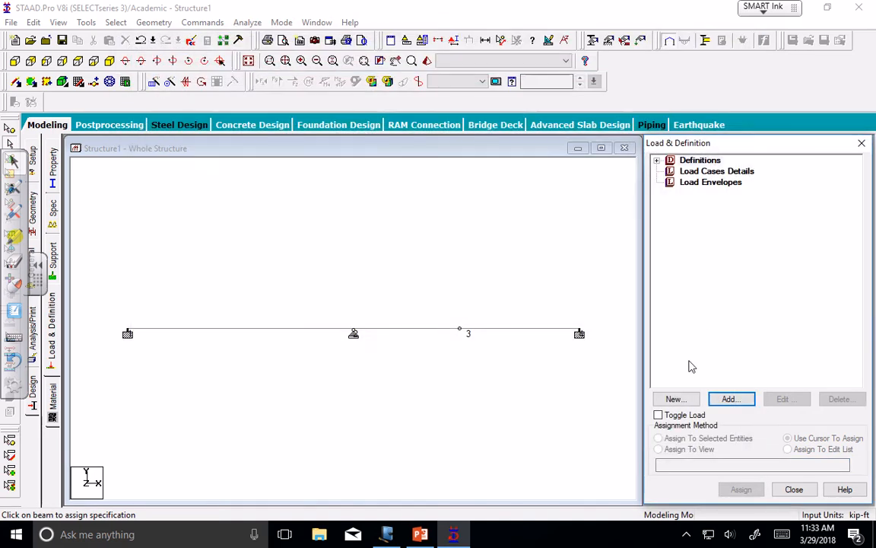
Create primary load case 1 with loading type Dead and the title load1.
left_click(685, 400)
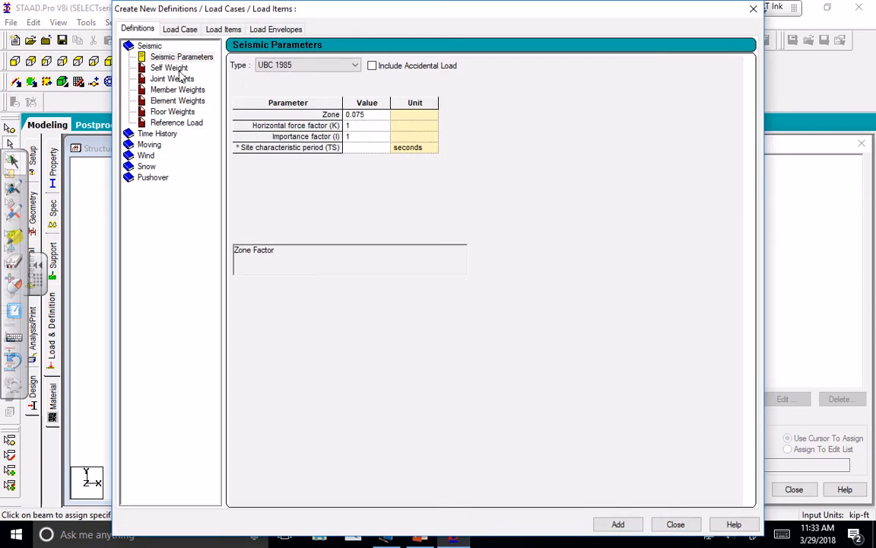
left_click(180, 29)
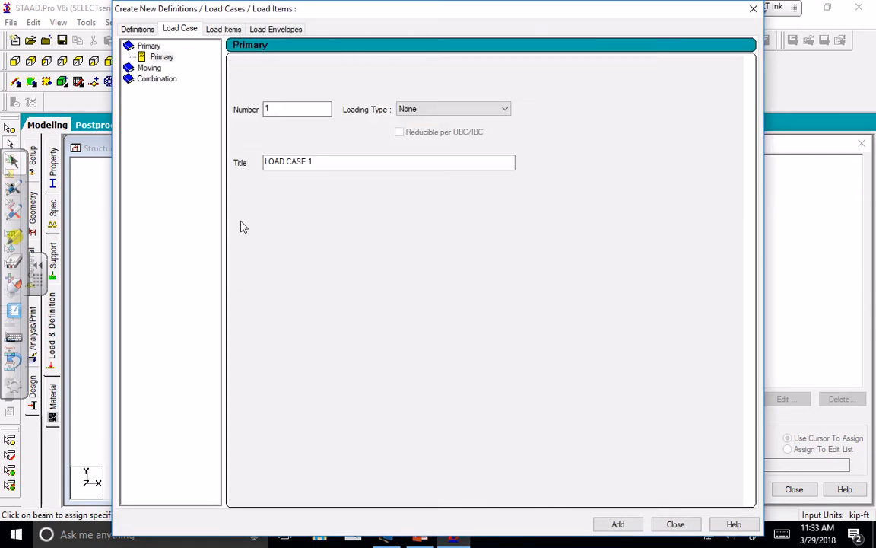
left_click(433, 110)
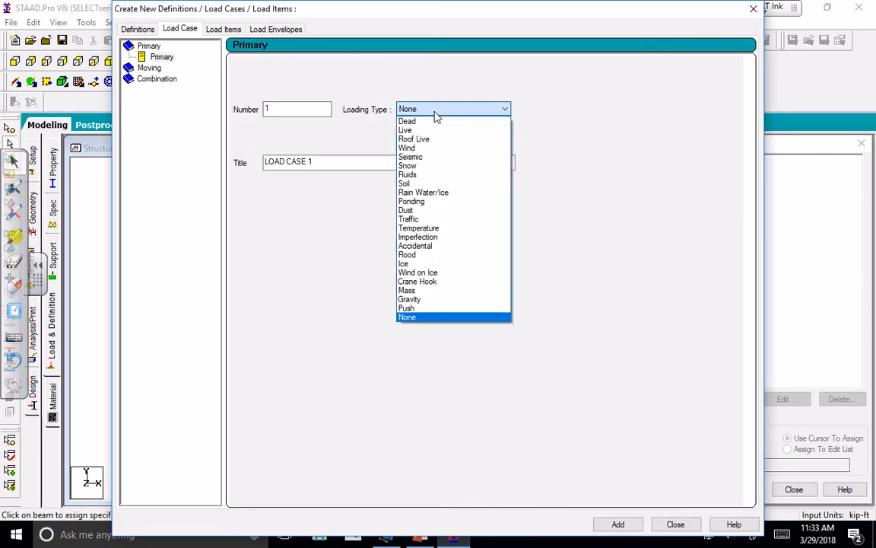
left_click(432, 122)
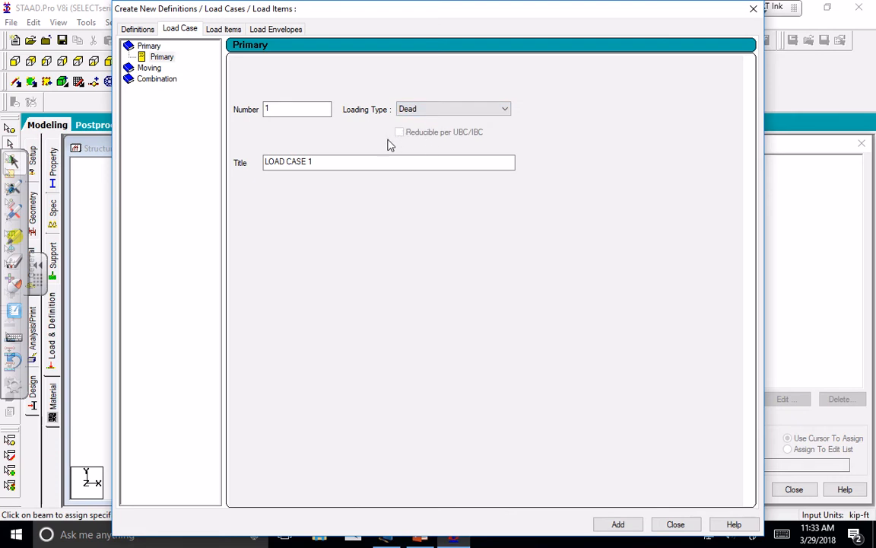
left_click_drag(321, 162, 255, 162)
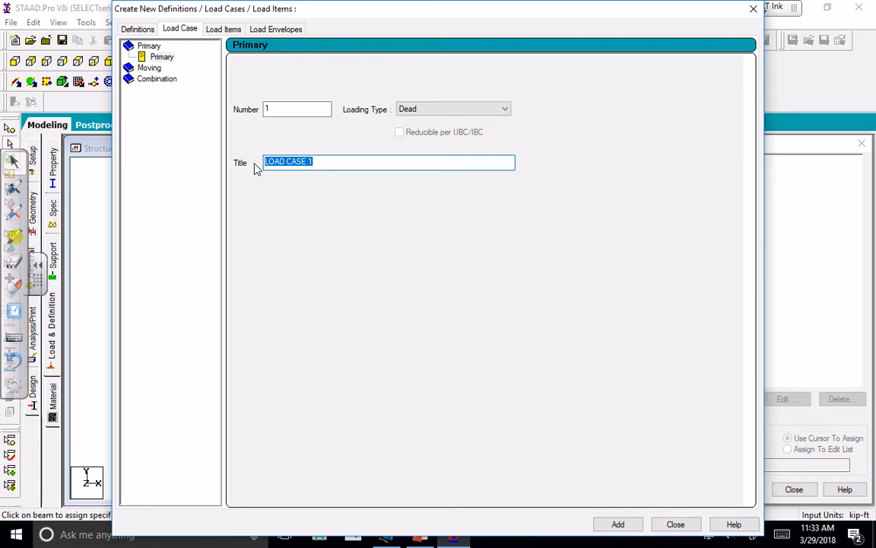
key("BackSpace")
type("load1")
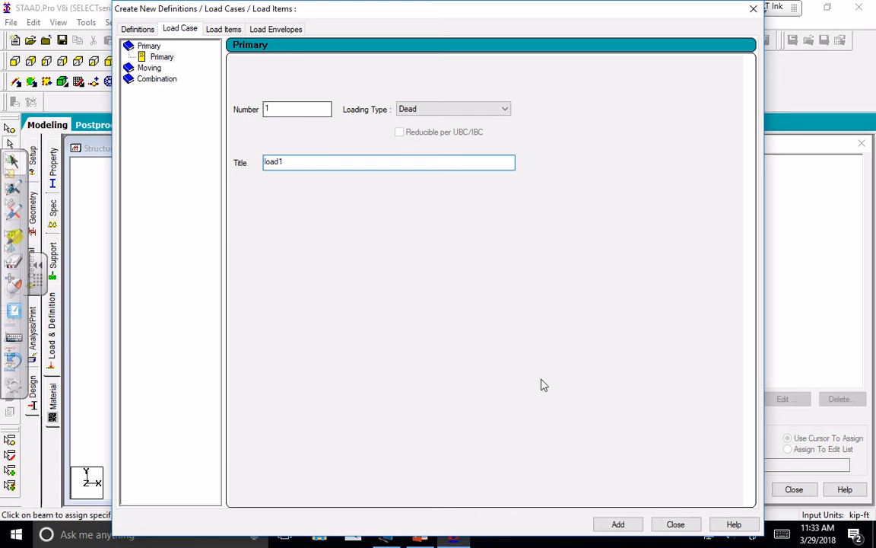
left_click(609, 524)
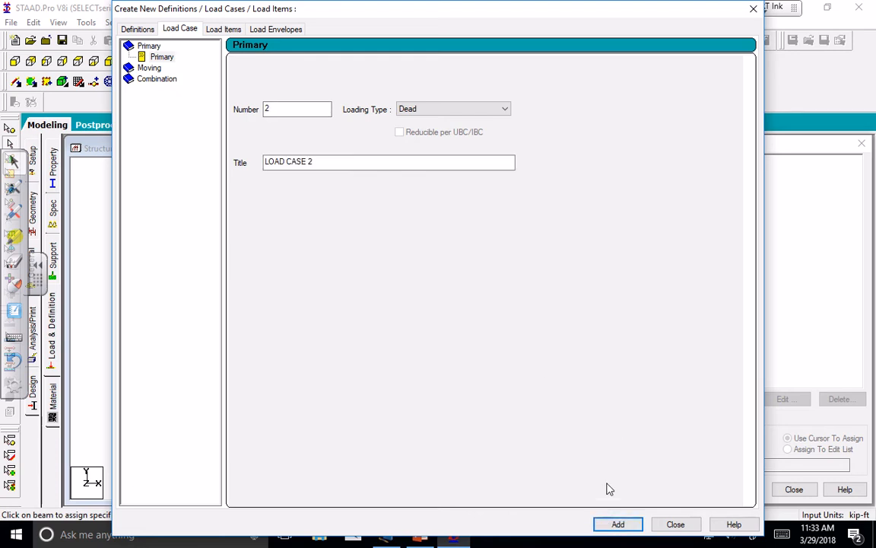
left_click(674, 524)
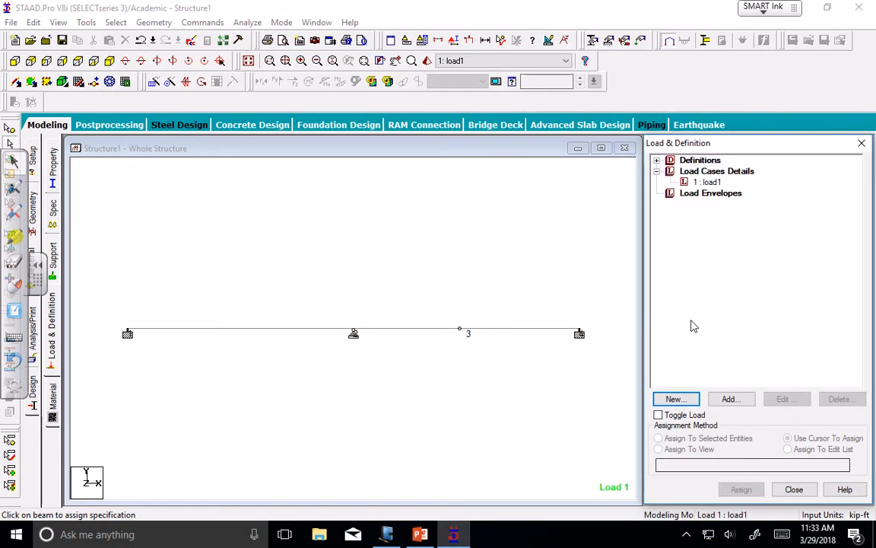
Add a uniform member force of -15 kip/ft in the GY direction to load case load1, saving the structure when asked.
left_click(707, 182)
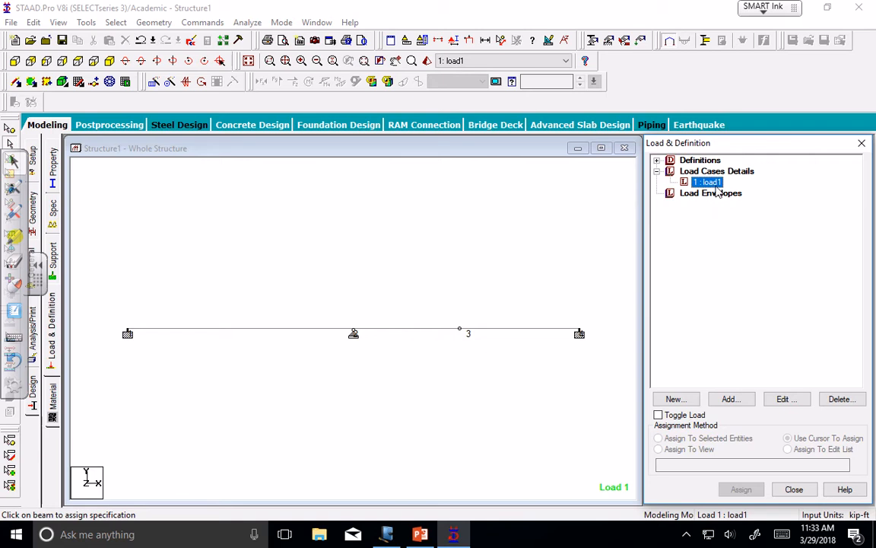
left_click(728, 399)
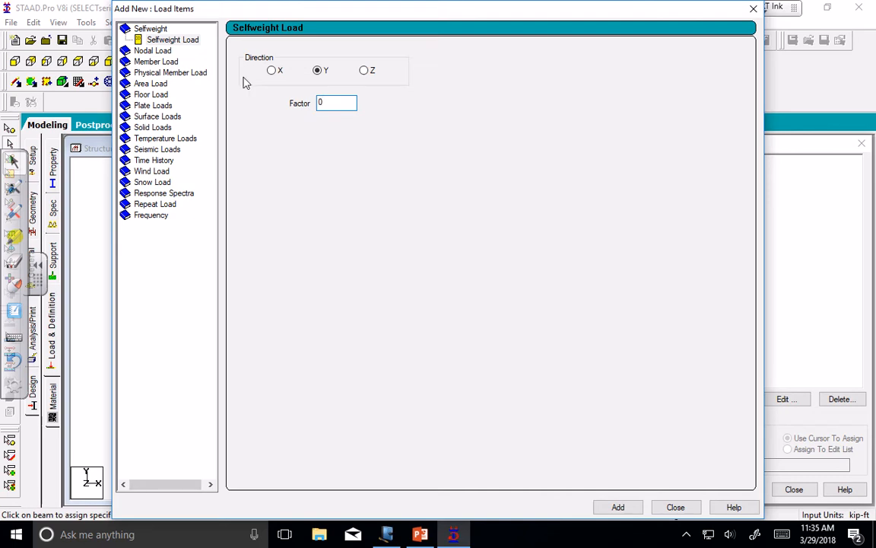
left_click(161, 63)
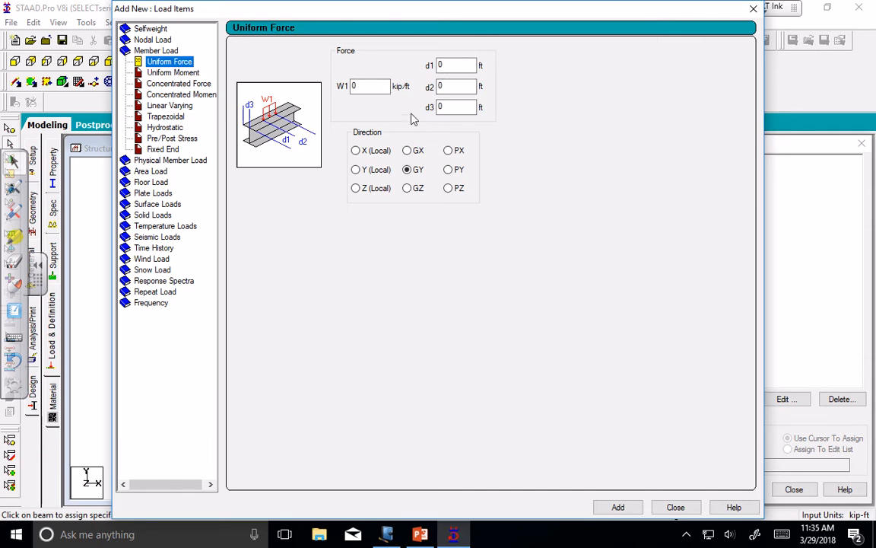
left_click(377, 86)
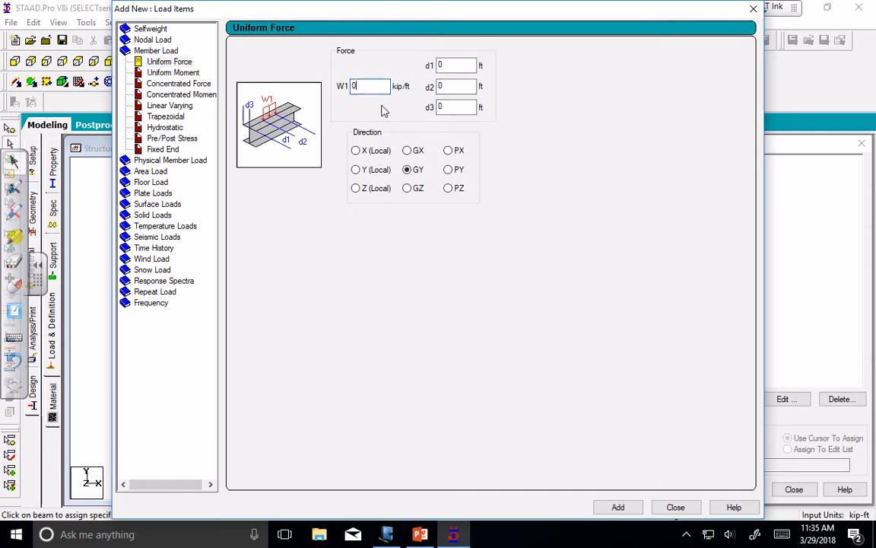
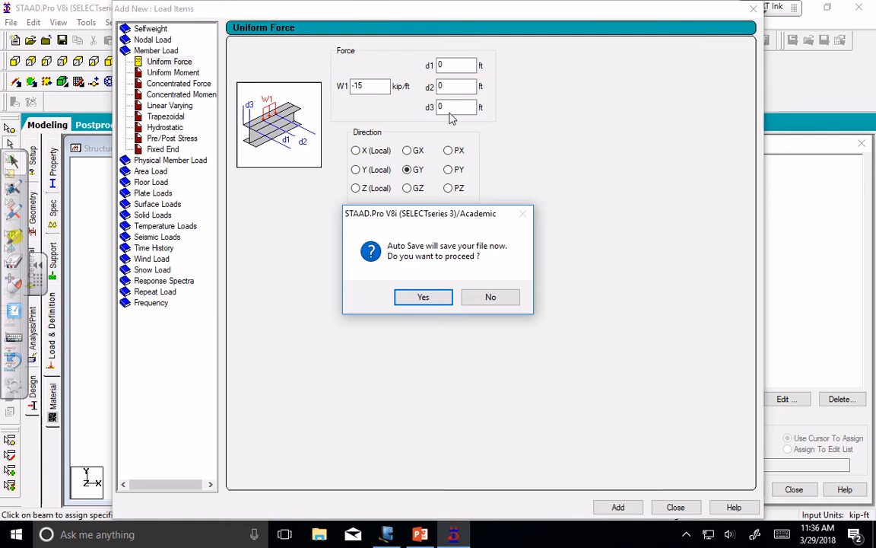
left_click(427, 300)
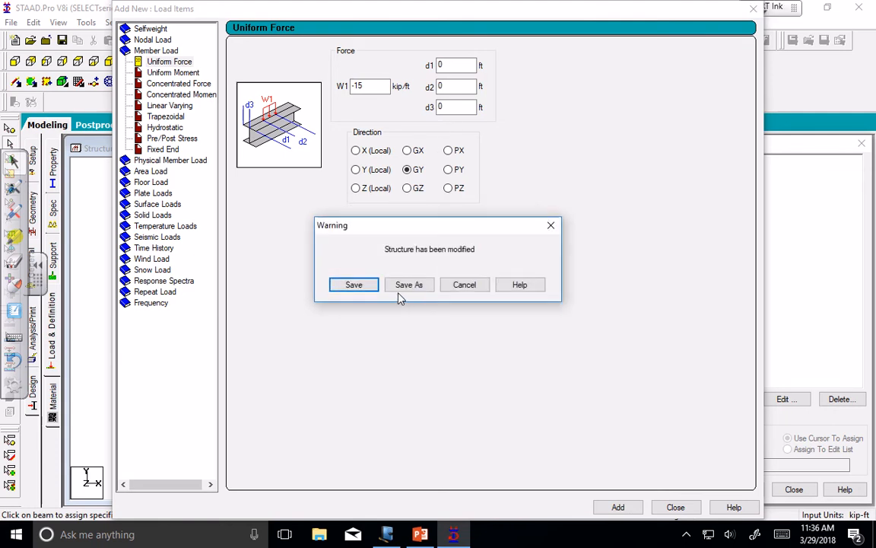
left_click(352, 289)
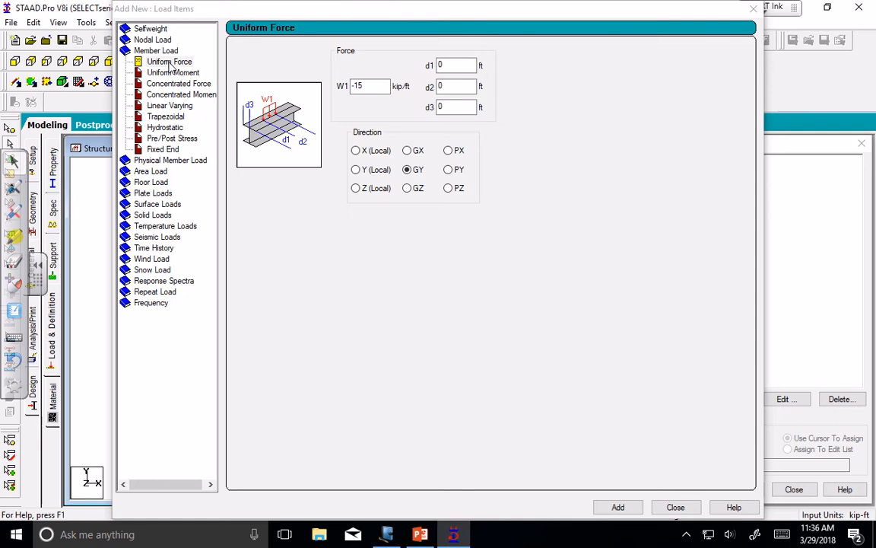
left_click(151, 28)
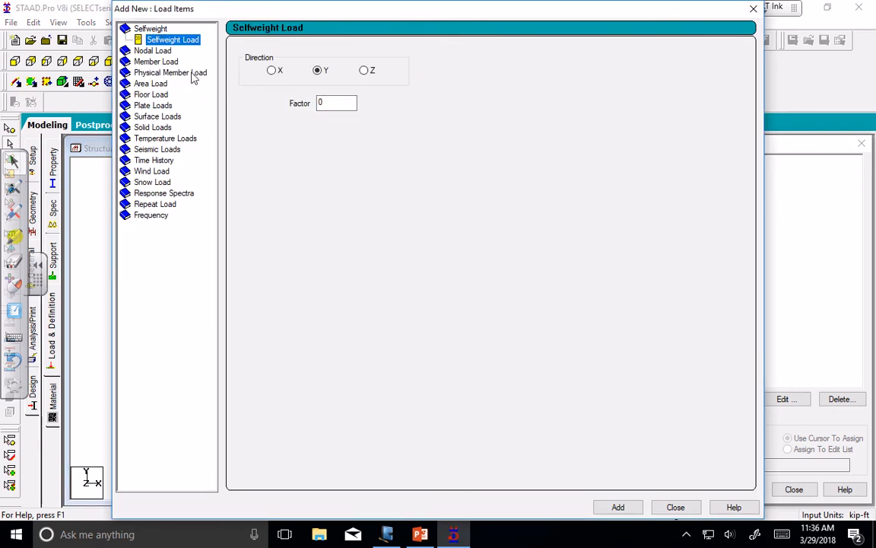
left_click(174, 64)
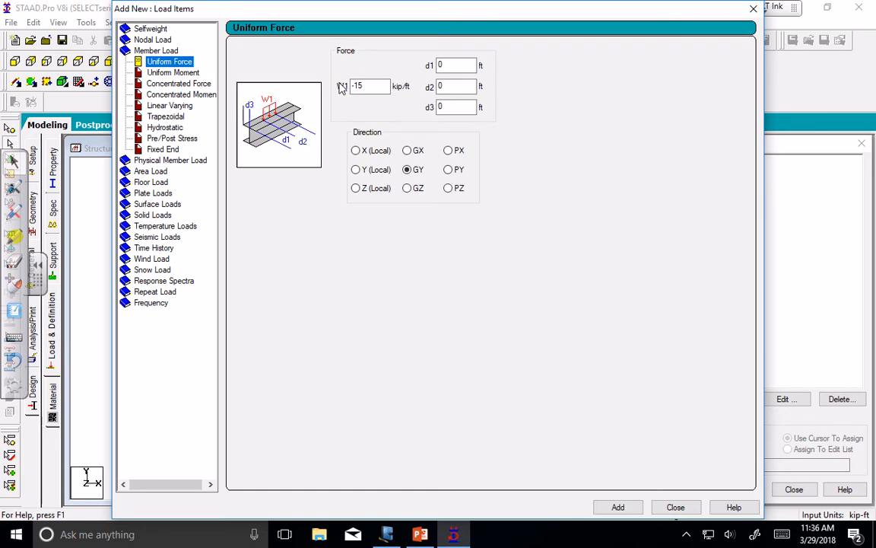
left_click(618, 507)
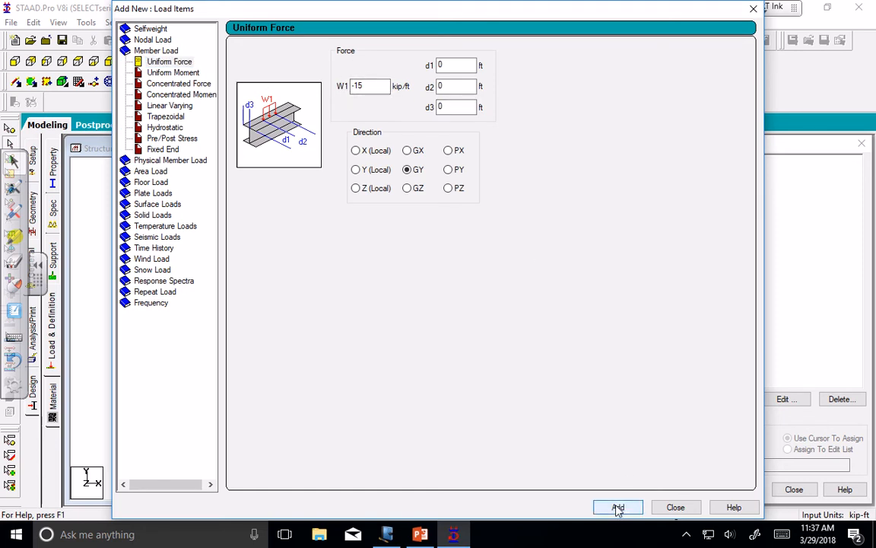
left_click(674, 506)
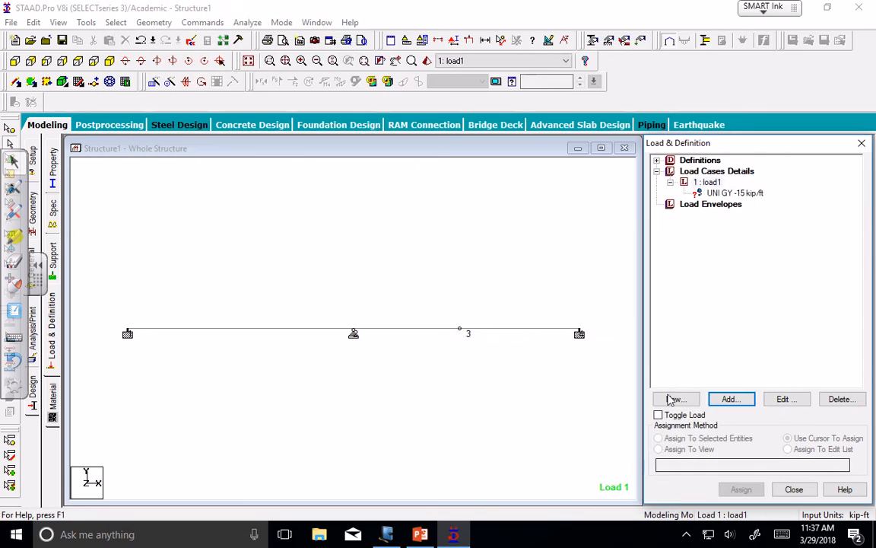
Assign the -15 kip/ft uniform load to all members in the view.
left_click(735, 193)
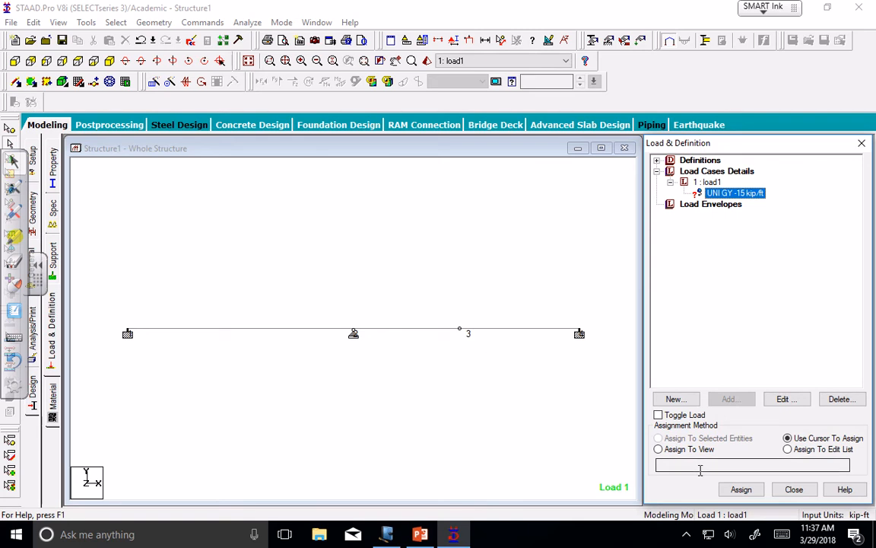
left_click(659, 448)
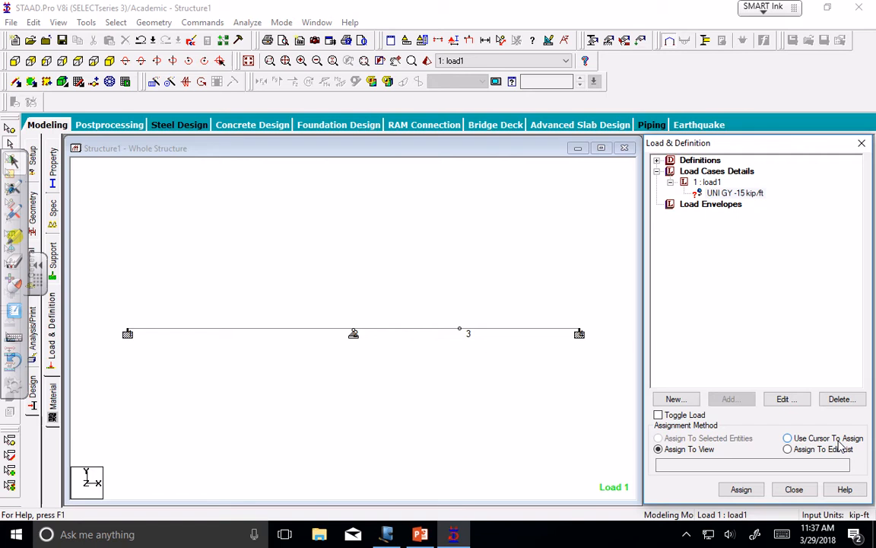
left_click(744, 490)
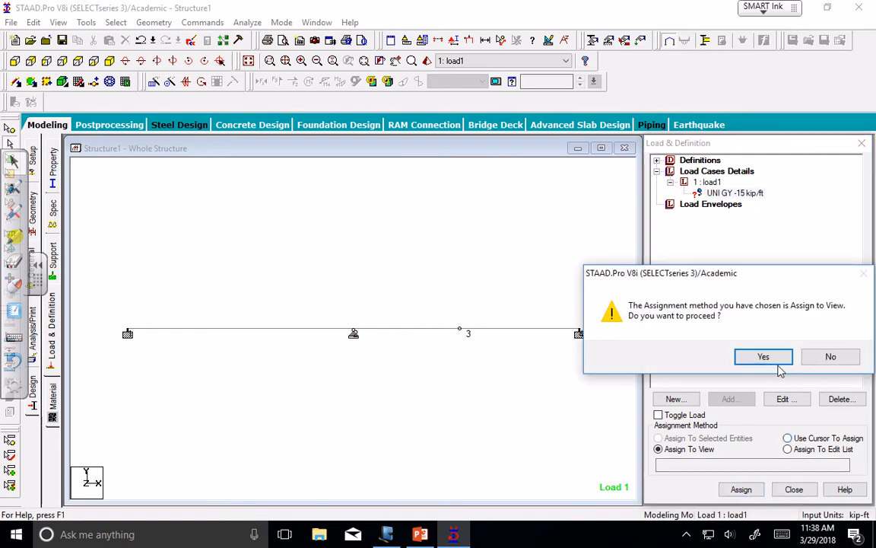
left_click(764, 356)
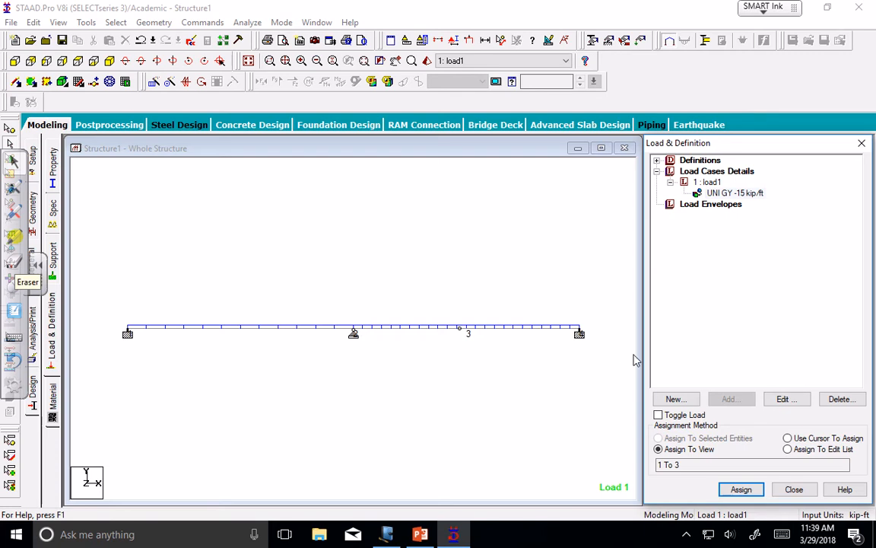
Remove member 3 from the -15 kip/ft uniform load, and check the load's member list.
left_click(752, 195)
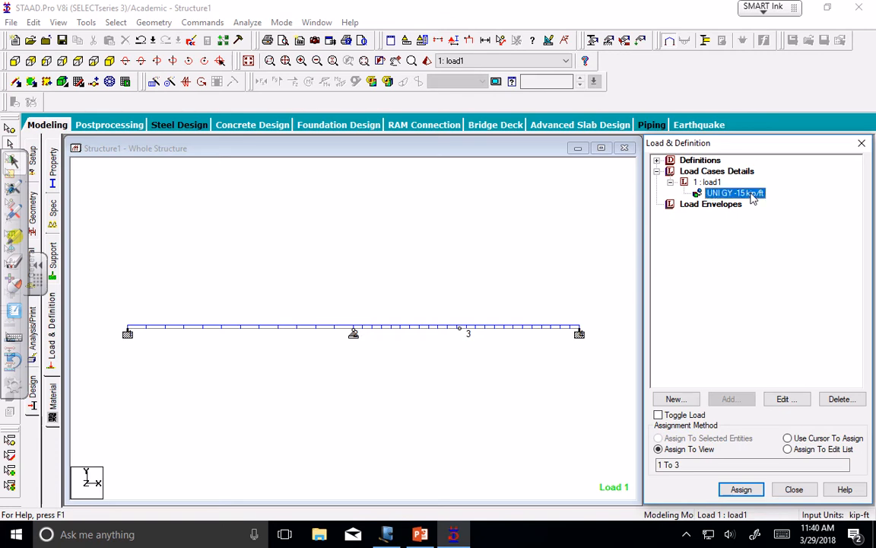
double_click(753, 195)
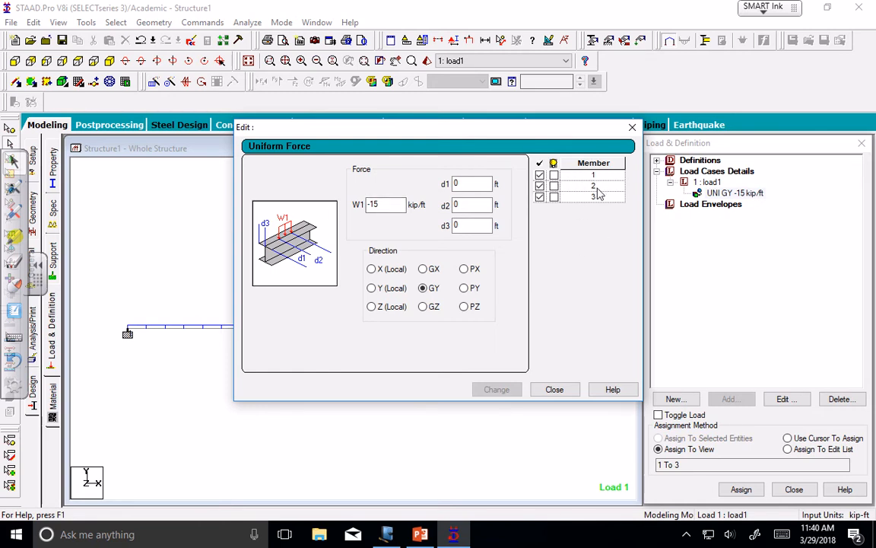
left_click(540, 198)
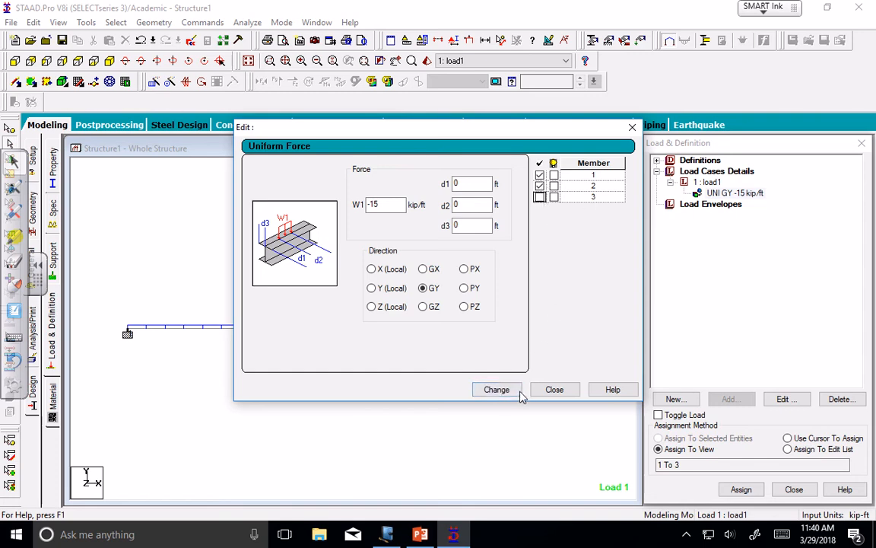
left_click(496, 389)
left_click(554, 389)
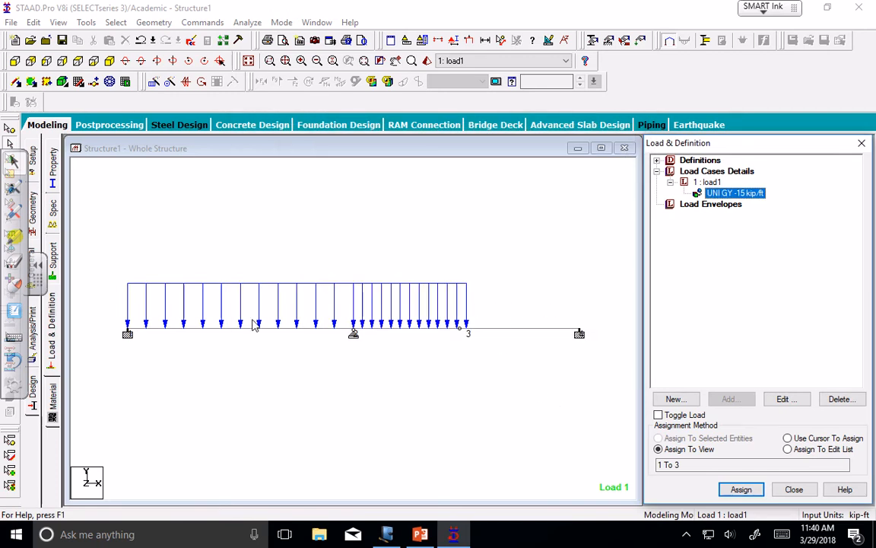
double_click(734, 194)
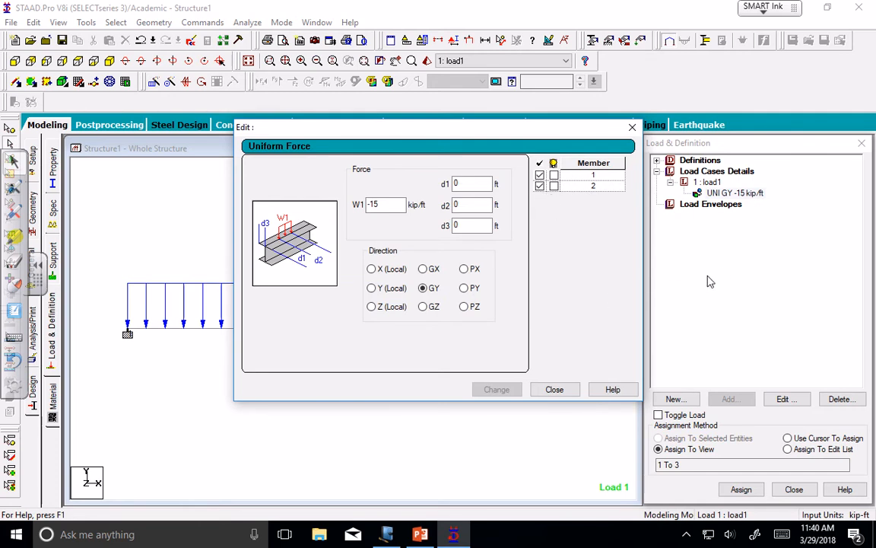
left_click(556, 390)
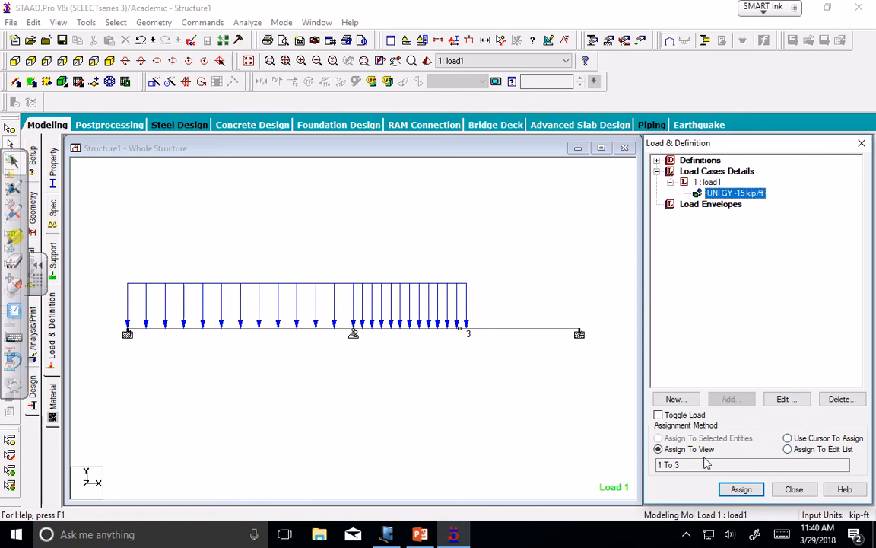
Assign the -15 kip/ft uniform load with the cursor to the beam between node 3 and the far fixed support, and check its member list.
left_click(789, 439)
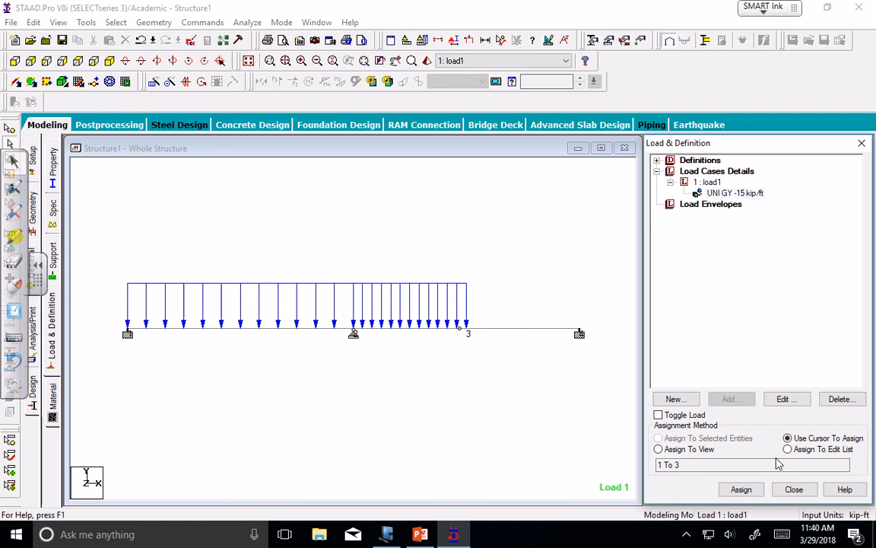
left_click(756, 490)
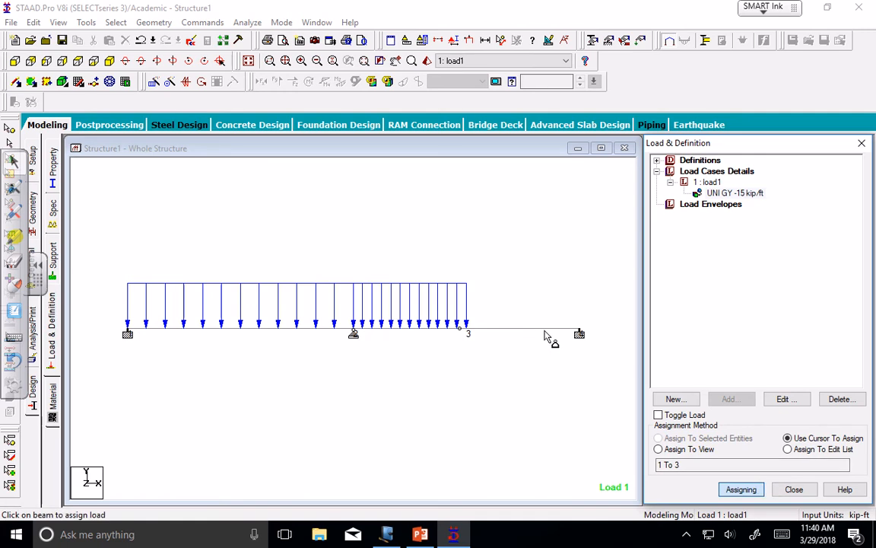
left_click(549, 337)
left_click(749, 209)
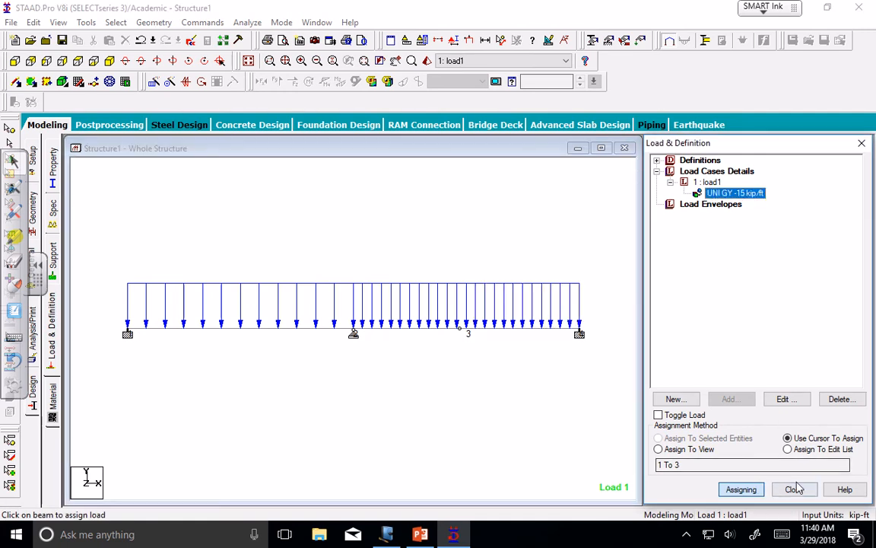
double_click(738, 195)
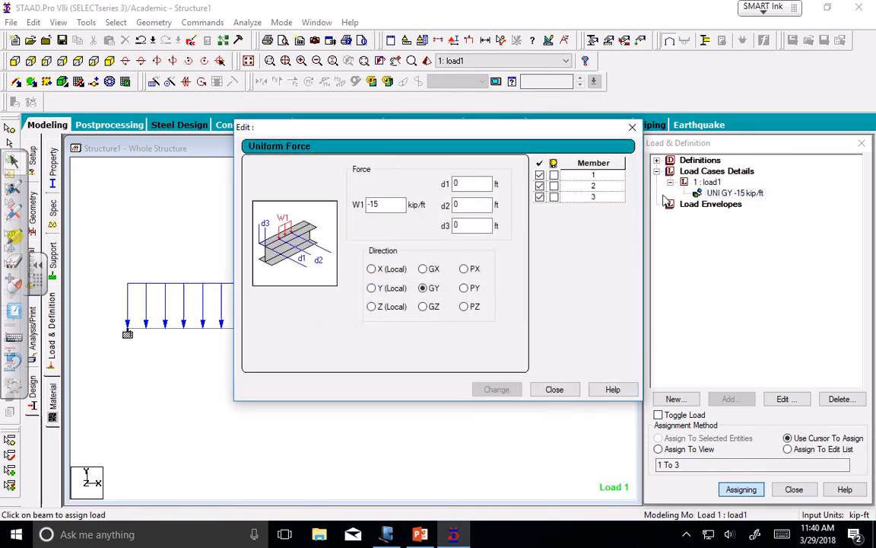
left_click(633, 127)
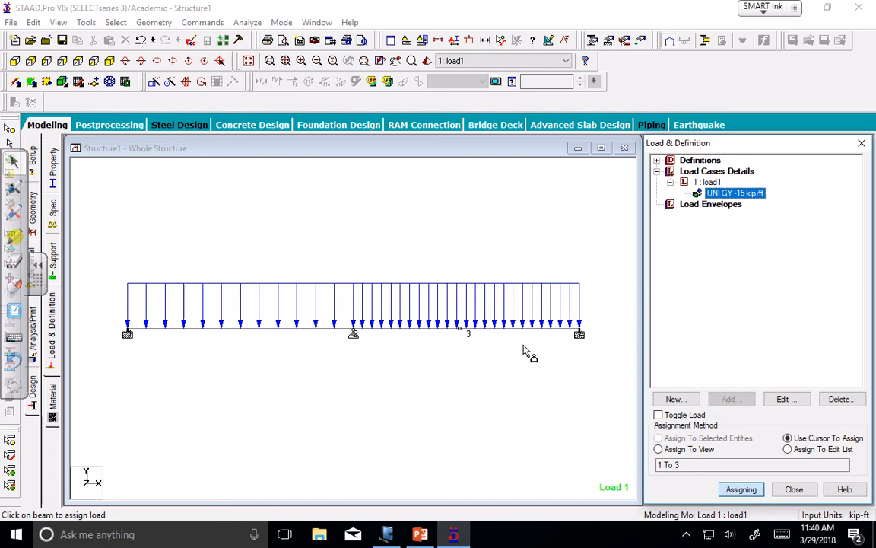
Turn on the beam number labels for all members in the structure view.
left_click(454, 47)
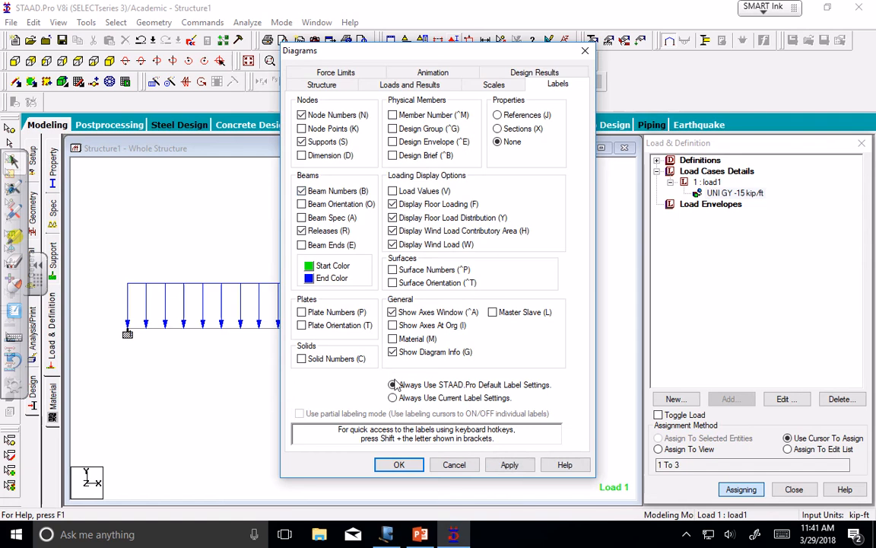
left_click(508, 464)
left_click(397, 465)
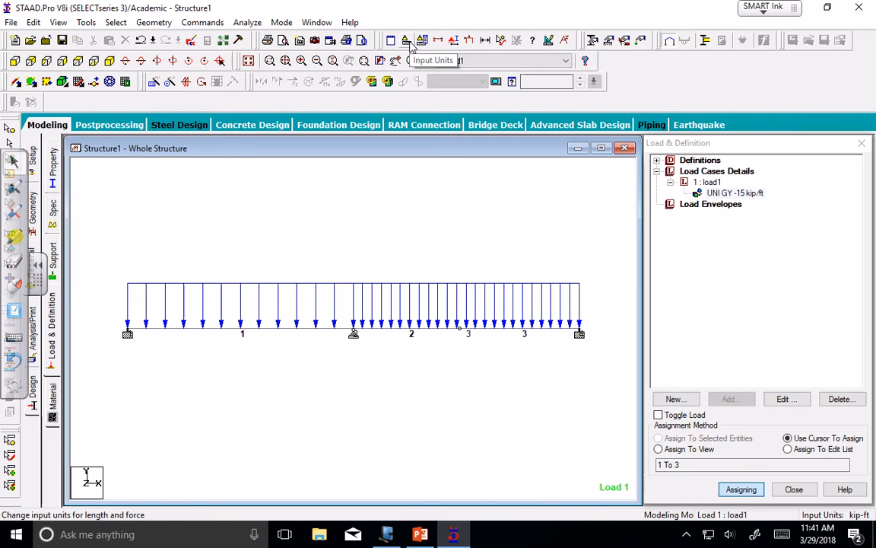
left_click(455, 40)
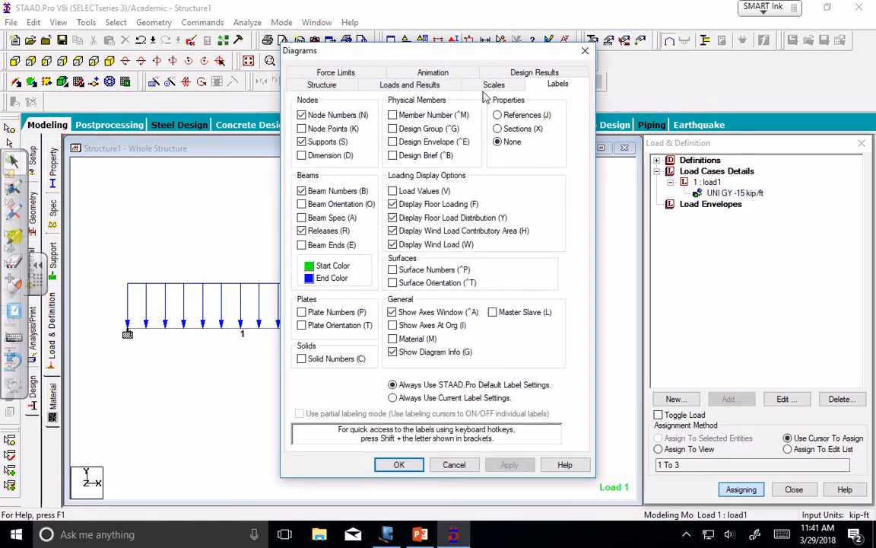
left_click(585, 50)
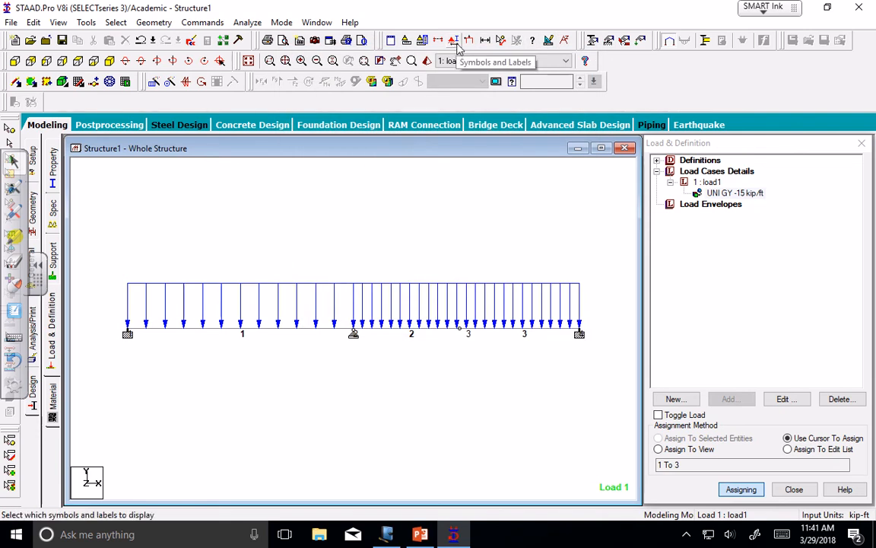
Set the distributed force load scale to 500 lbf/ft per ft and apply it to the view.
left_click(455, 42)
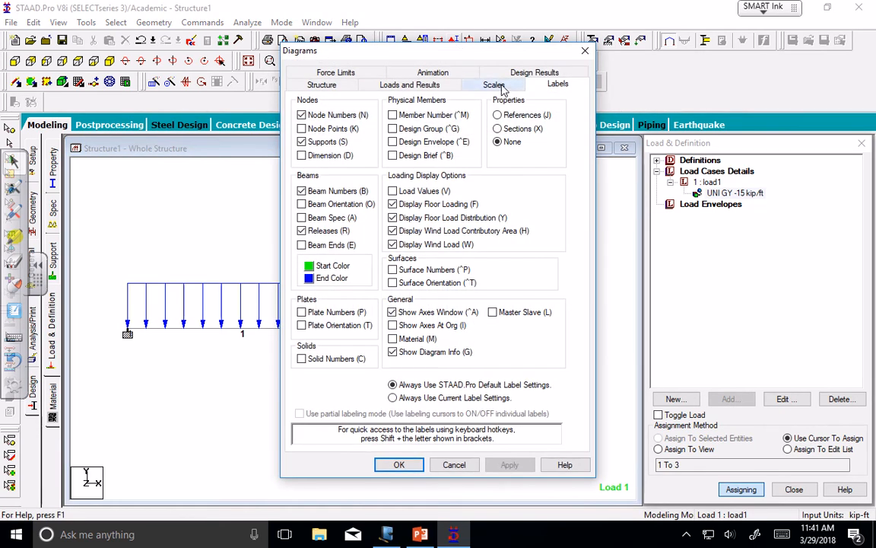
left_click(495, 85)
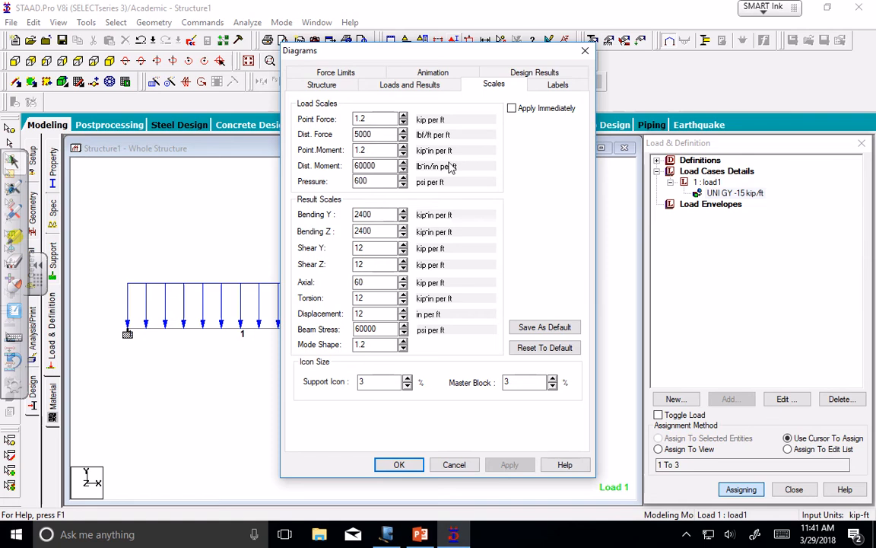
left_click_drag(398, 57, 707, 31)
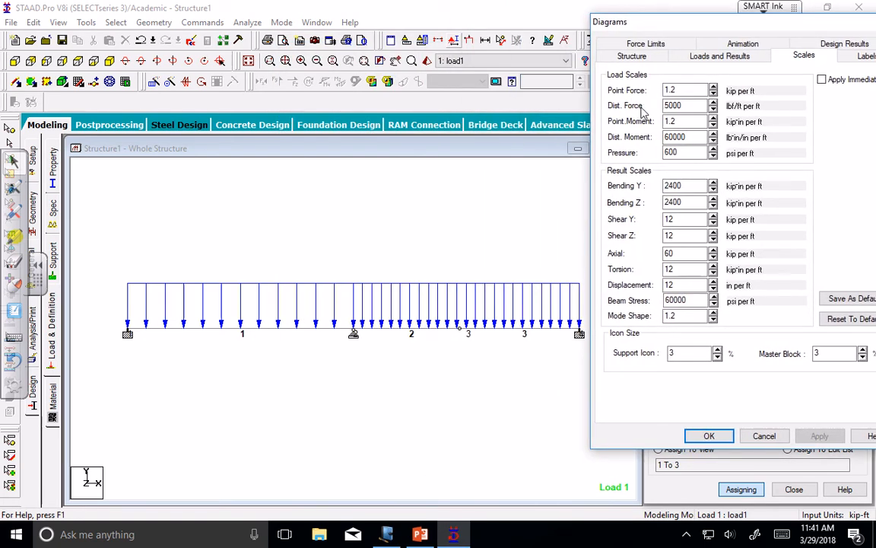
left_click(685, 107)
key("BackSpace")
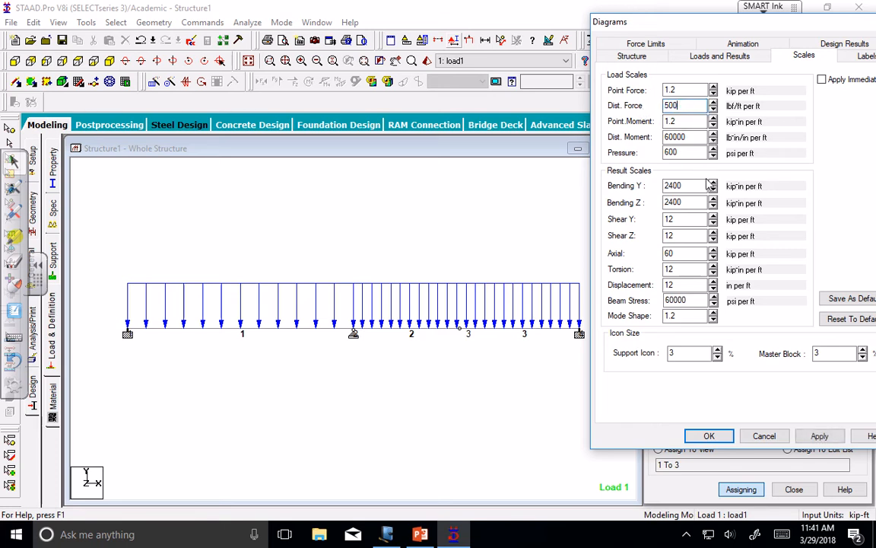
left_click(817, 436)
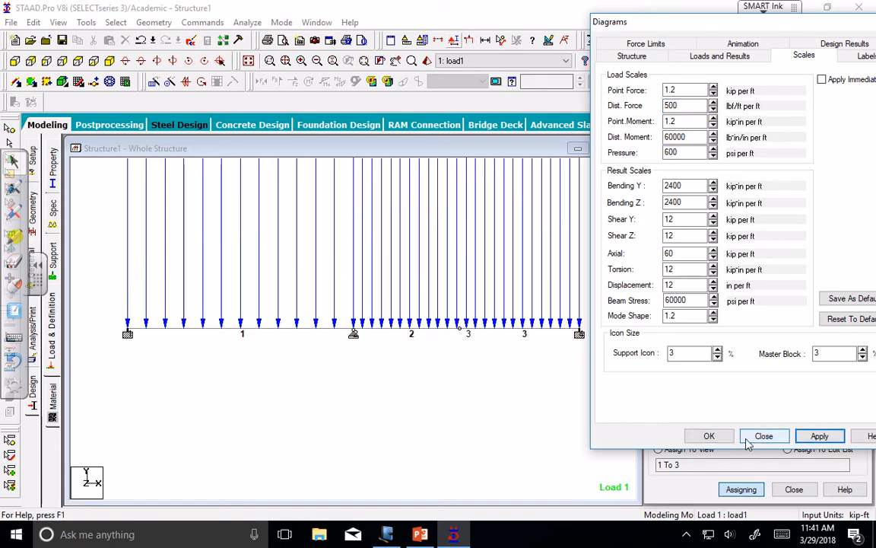
Set the distributed force load scale to 10000 lbf/ft per ft and apply it, closing the diagram settings.
left_click(681, 106)
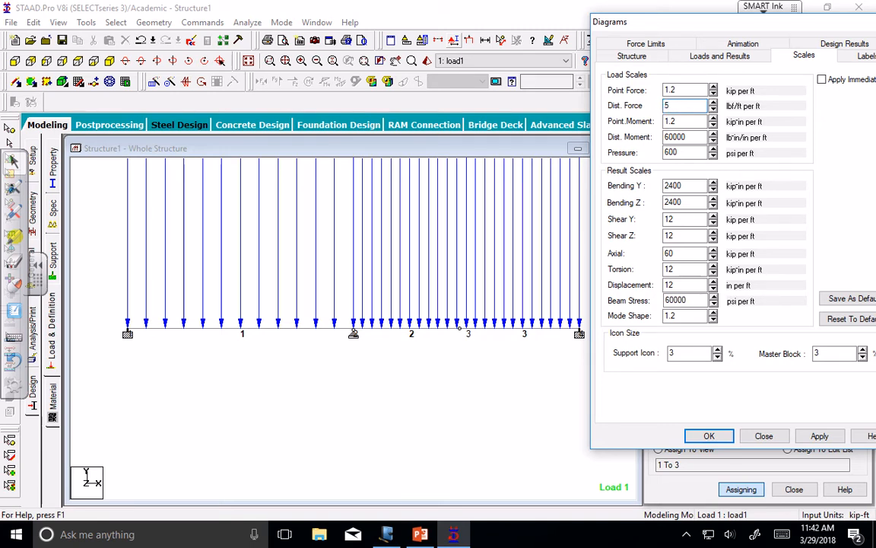
key("BackSpace")
type("10000")
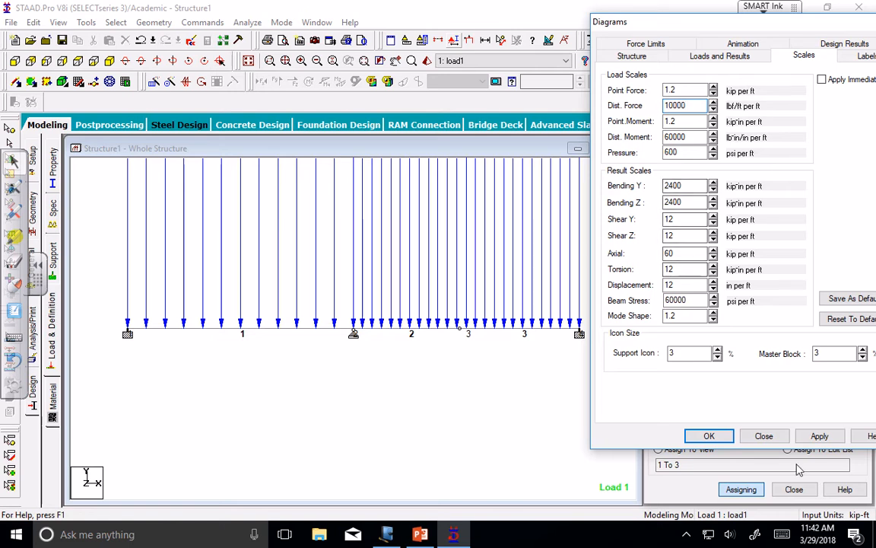
left_click(822, 436)
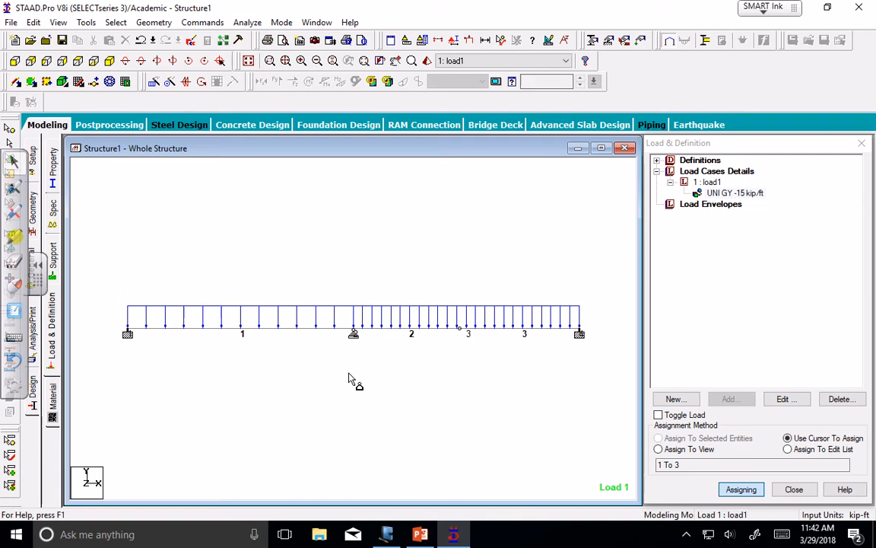
Open the member property definitions and check the materials offered for a circular section, keeping CONCRETE and adding nothing.
left_click(52, 161)
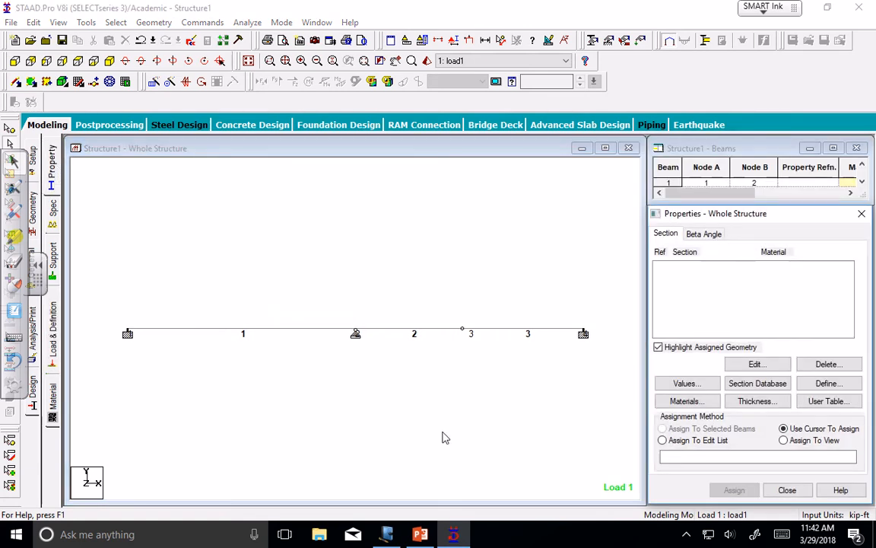
left_click(837, 386)
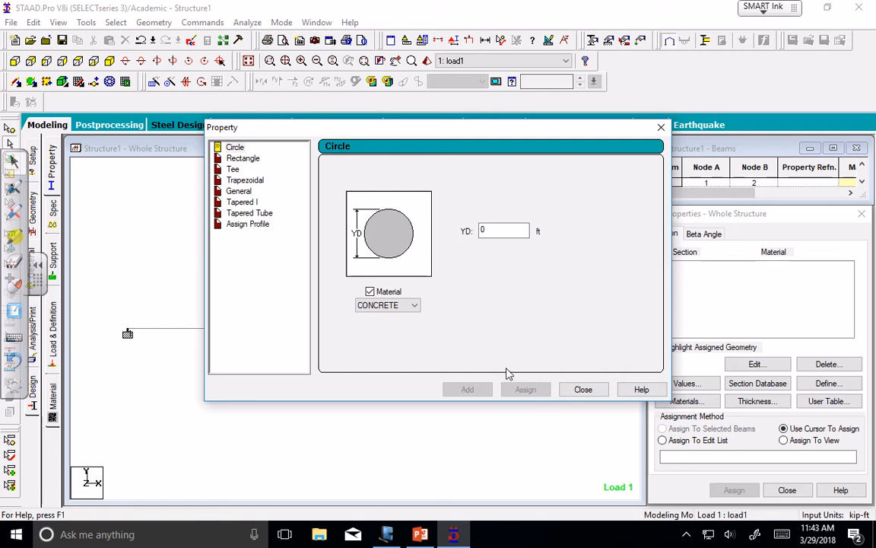
left_click(391, 310)
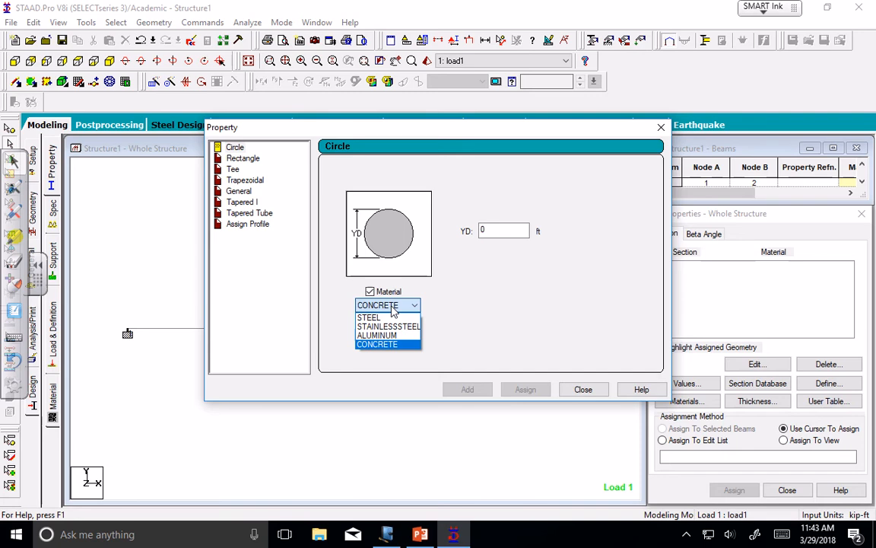
left_click(407, 345)
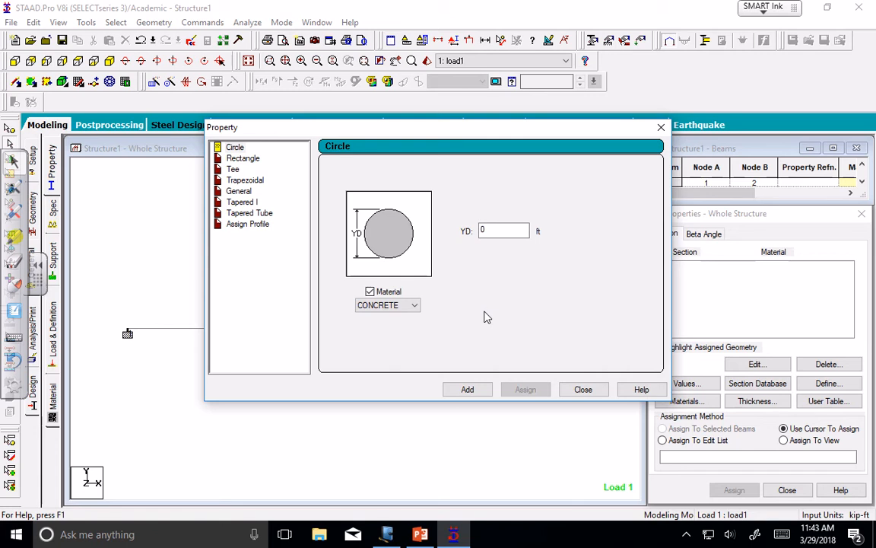
left_click(661, 128)
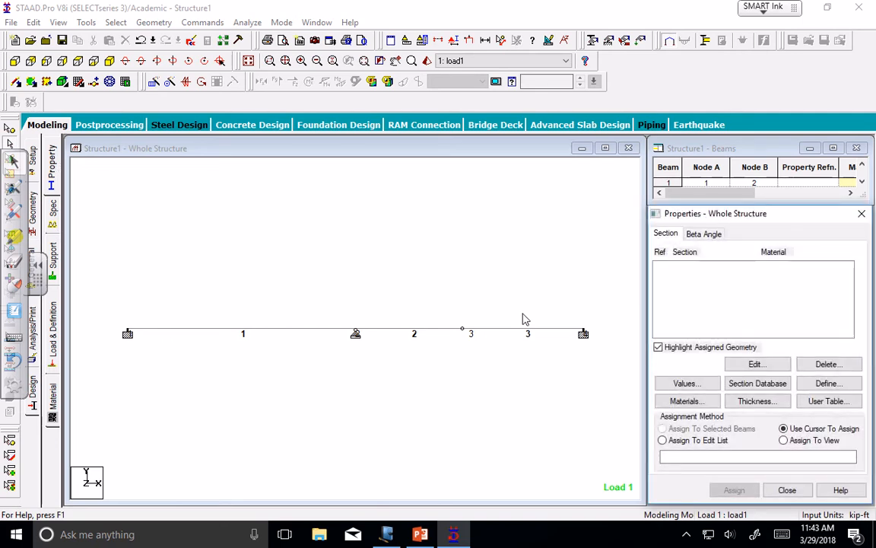
Review the inputs of the available section types, from Circle and Rectangle through Assign Profile, including the length units used for Rectangle.
left_click(826, 383)
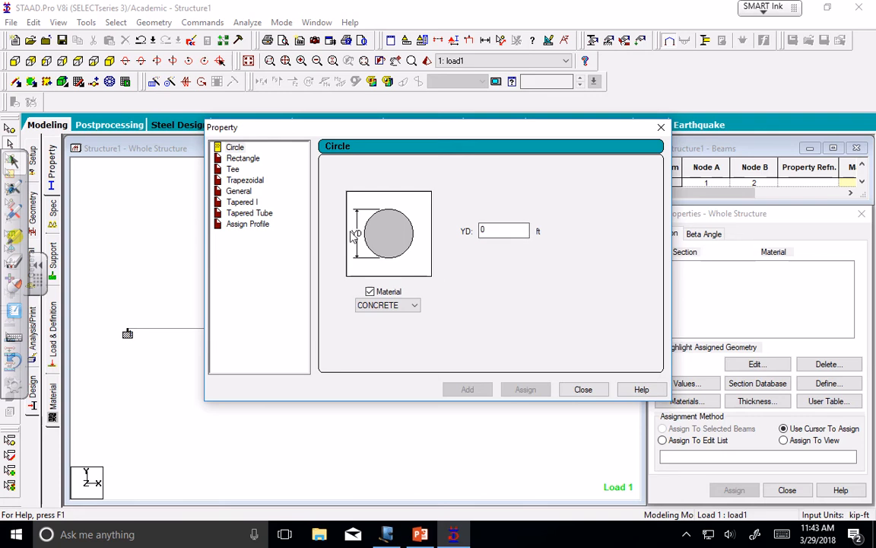
left_click(238, 149)
left_click(243, 158)
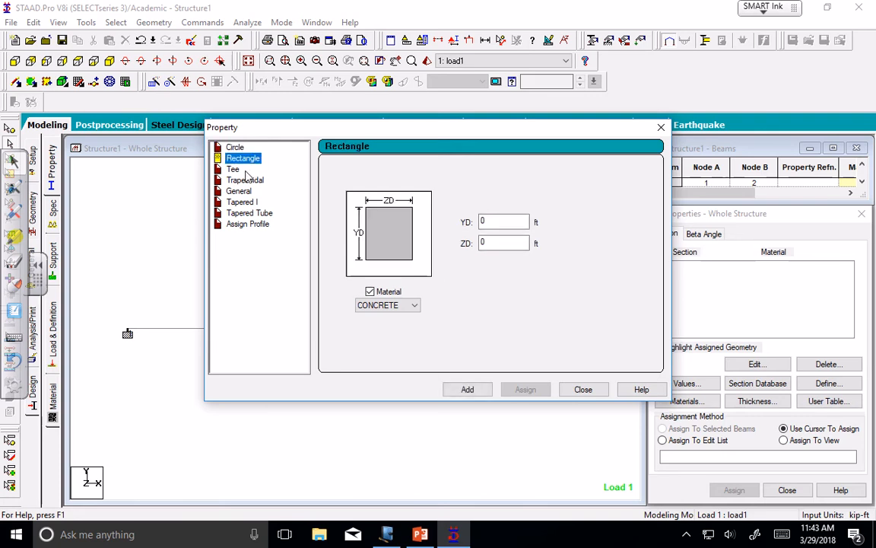
left_click(239, 170)
left_click(241, 180)
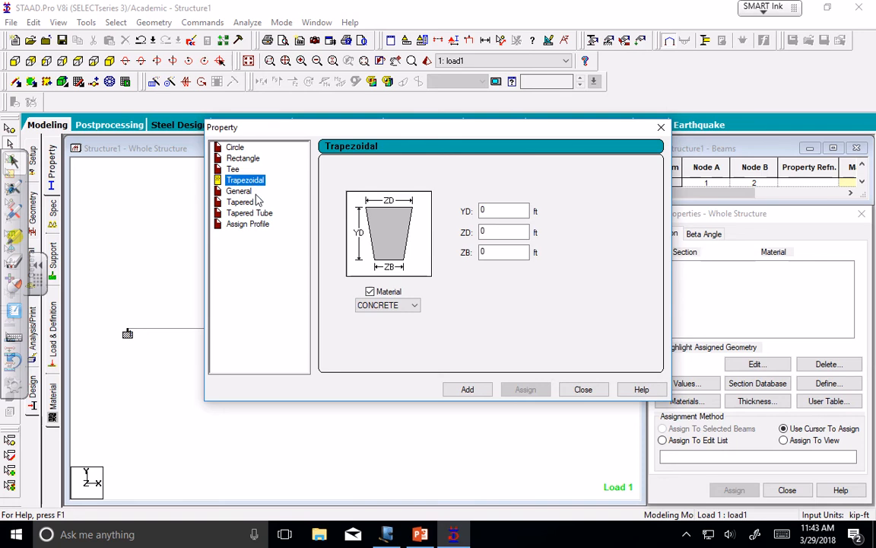
left_click(242, 192)
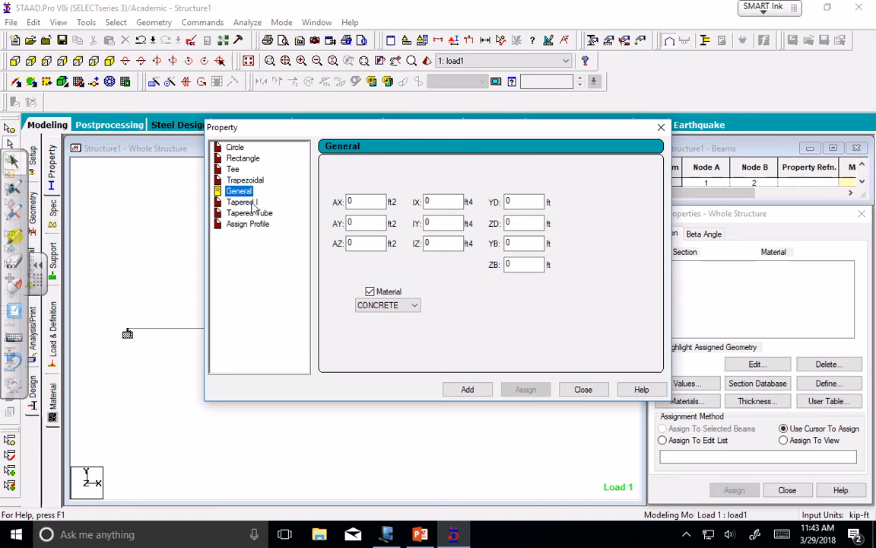
left_click(253, 204)
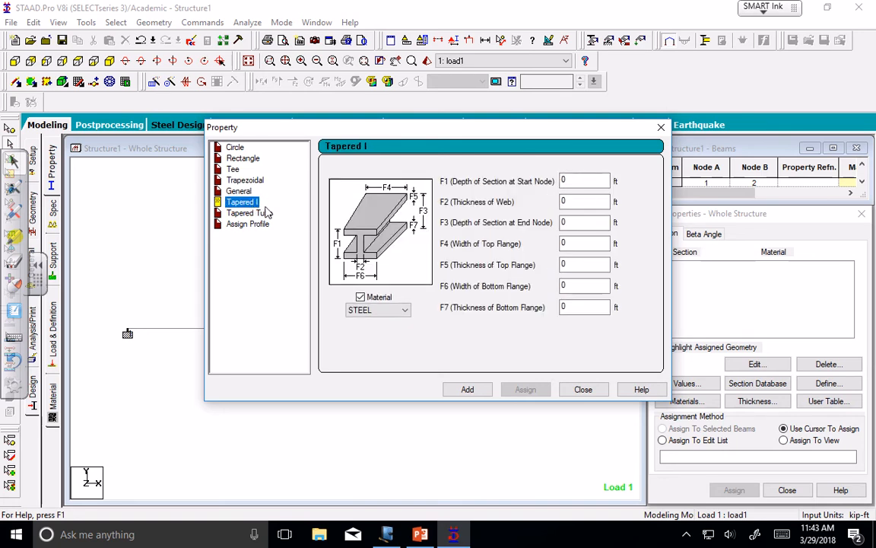
left_click(259, 213)
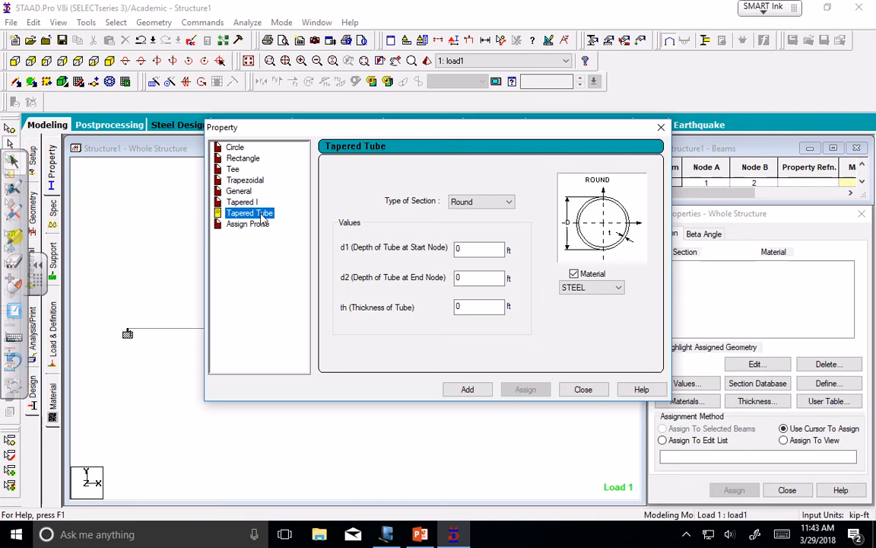
left_click(251, 224)
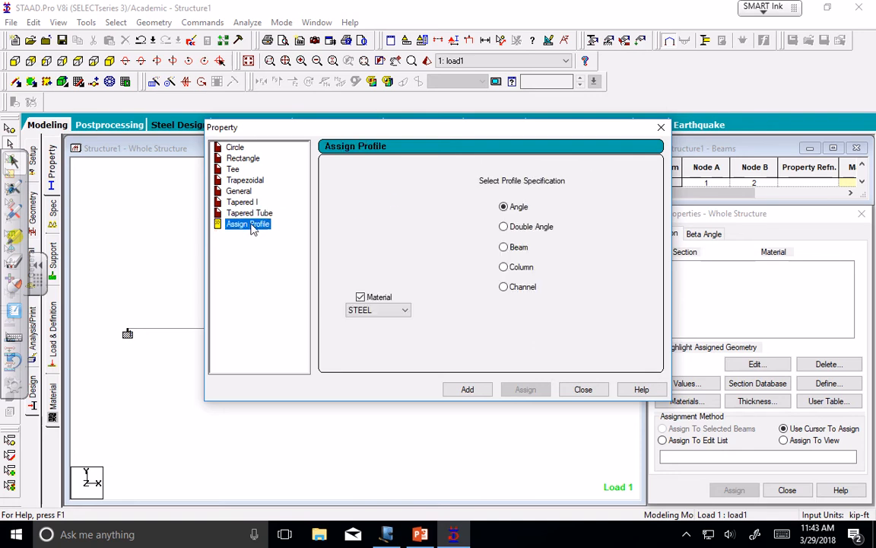
left_click(228, 159)
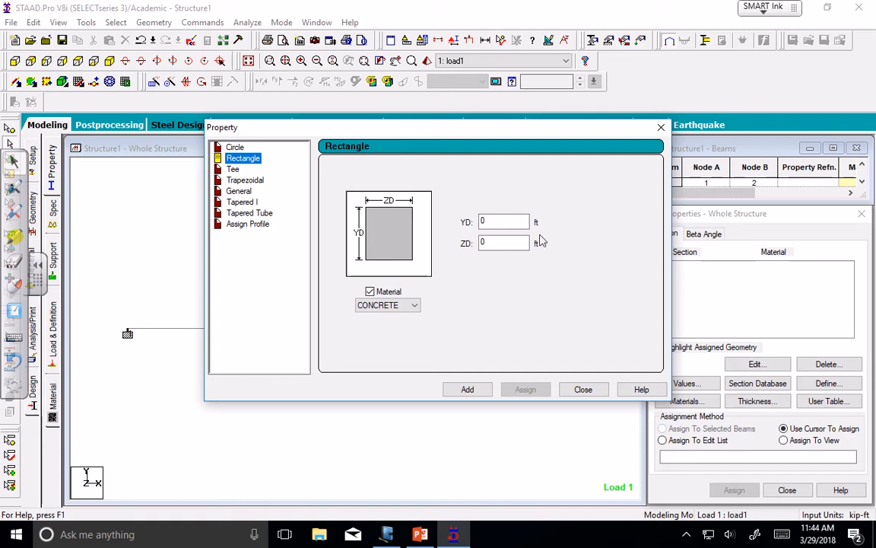
left_click(583, 390)
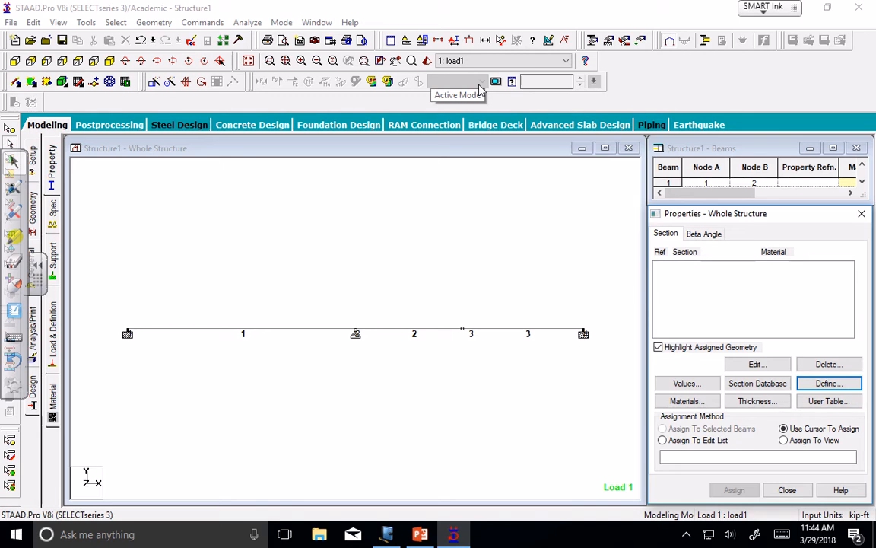
Set the current input length unit to Inch, leaving the force unit as KiloPound.
left_click(407, 43)
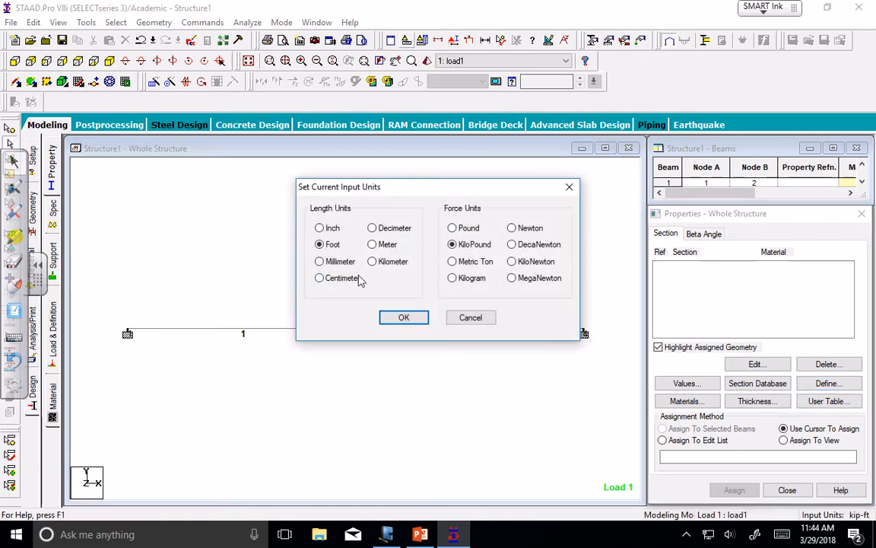
left_click(320, 228)
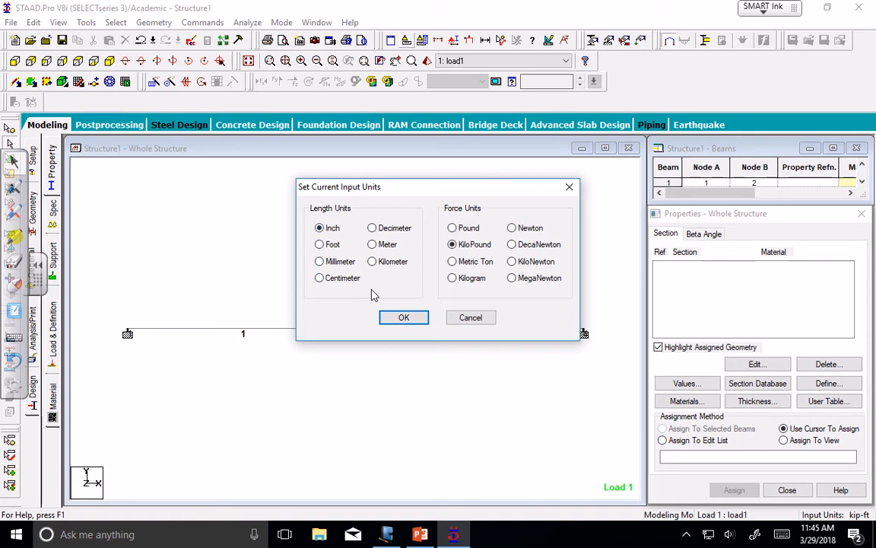
left_click(402, 319)
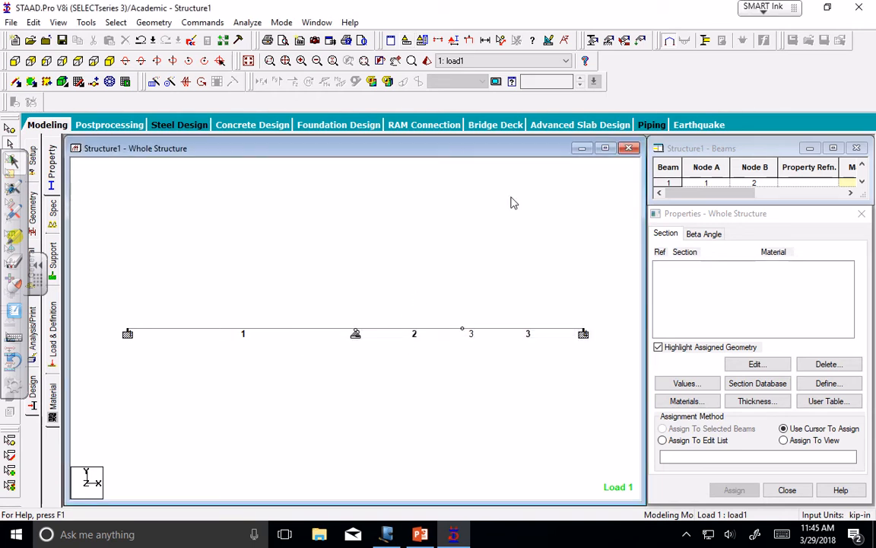
Define a rectangular CONCRETE section with YD 30 in and ZD 20 in, and add it to the property list.
left_click(827, 385)
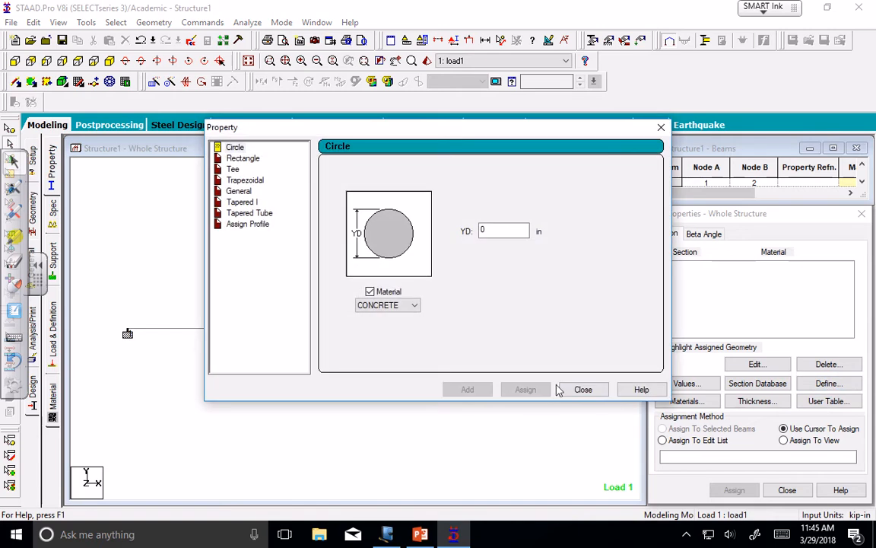
left_click(242, 158)
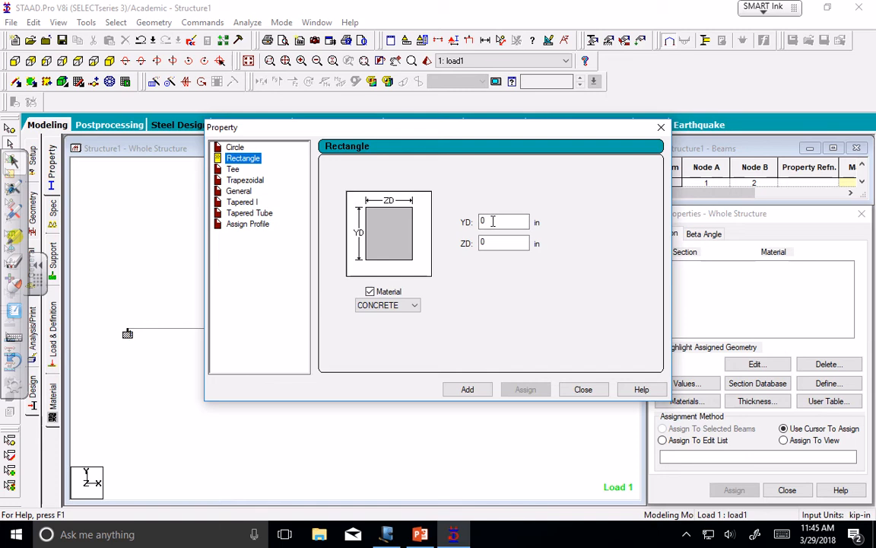
left_click_drag(492, 221, 466, 220)
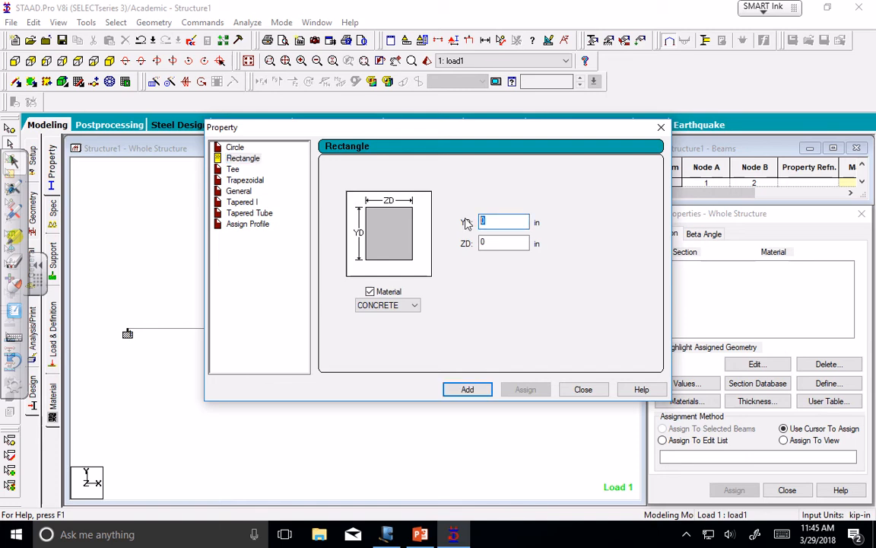
type("30")
key("Tab")
type("2")
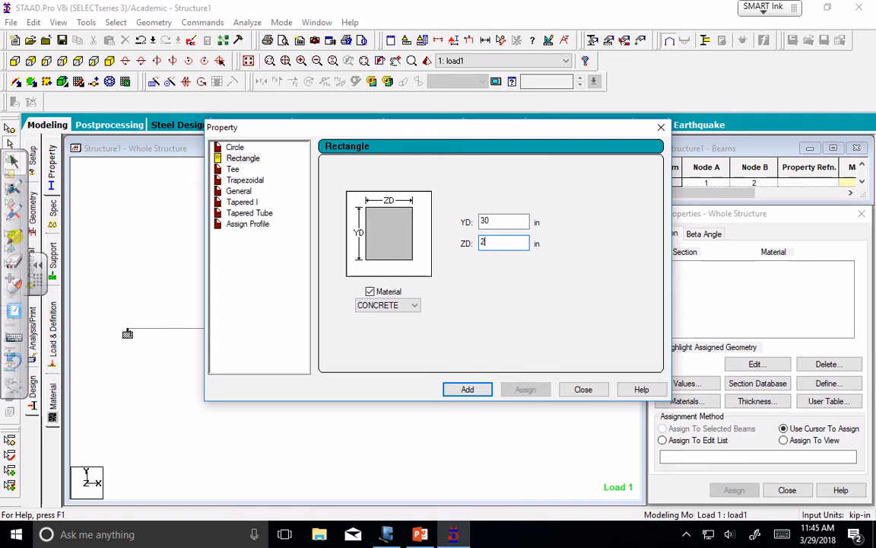
left_click(467, 390)
left_click(584, 390)
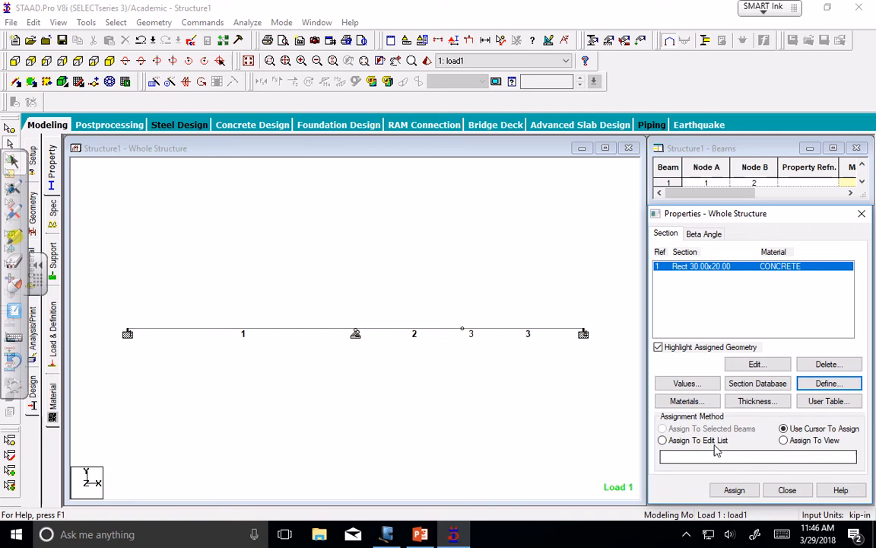
Assign the Rect 30.00x20.00 section to all members in the view, then close the properties and save the file when asked.
left_click(799, 439)
left_click(736, 490)
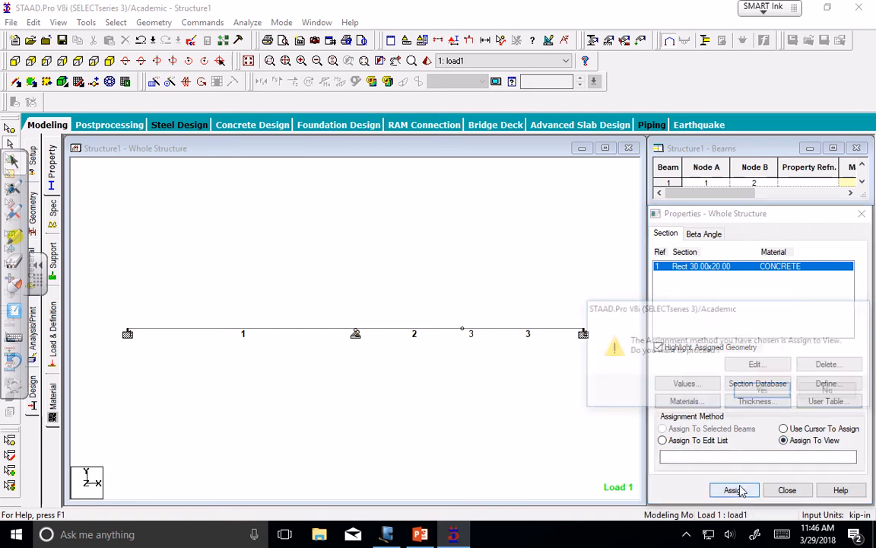
left_click(765, 391)
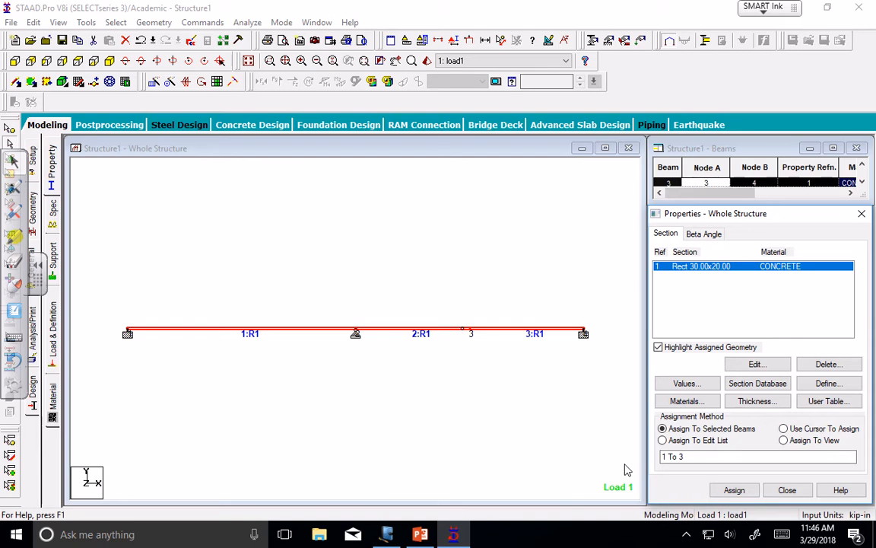
left_click(489, 434)
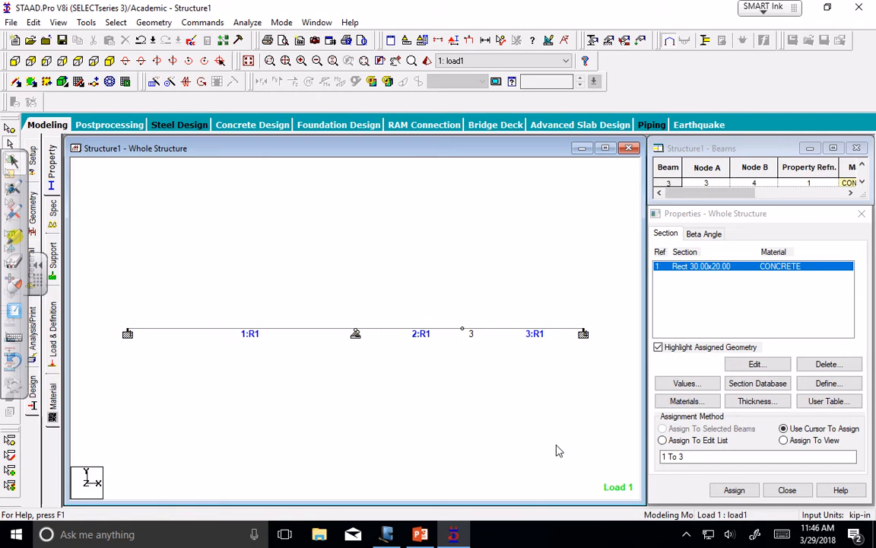
left_click(783, 490)
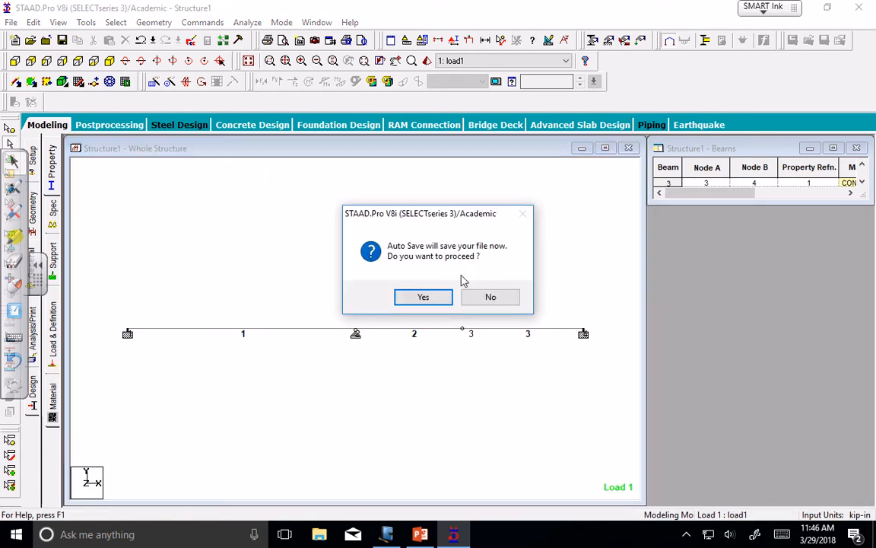
left_click(429, 297)
left_click(368, 285)
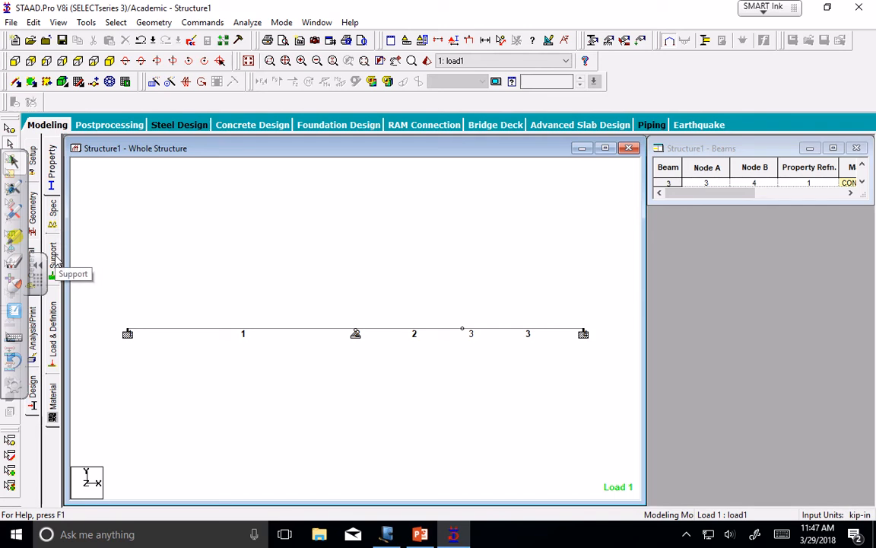
Open the Analysis/Print commands for the whole structure.
left_click(33, 332)
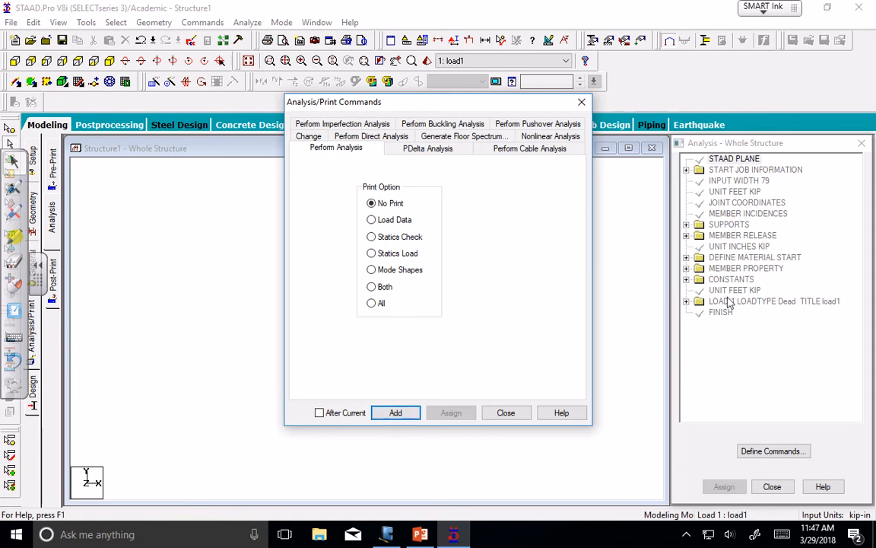
Add a Perform Analysis command with the No Print option to the structure and finish defining analysis commands.
left_click(395, 412)
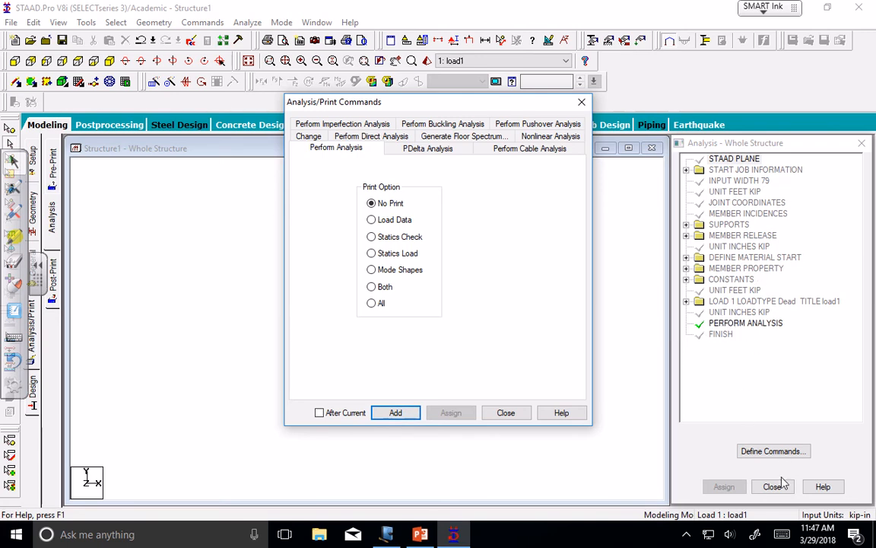
left_click(506, 413)
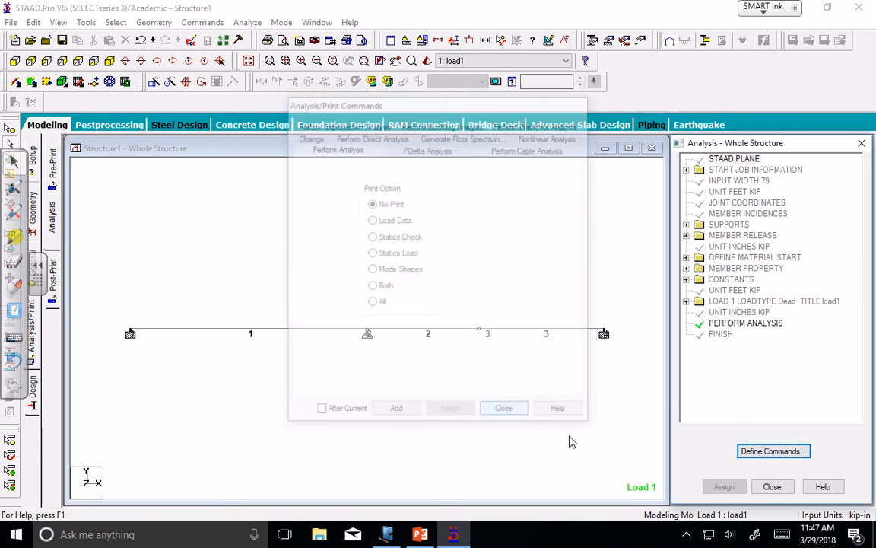
left_click(786, 492)
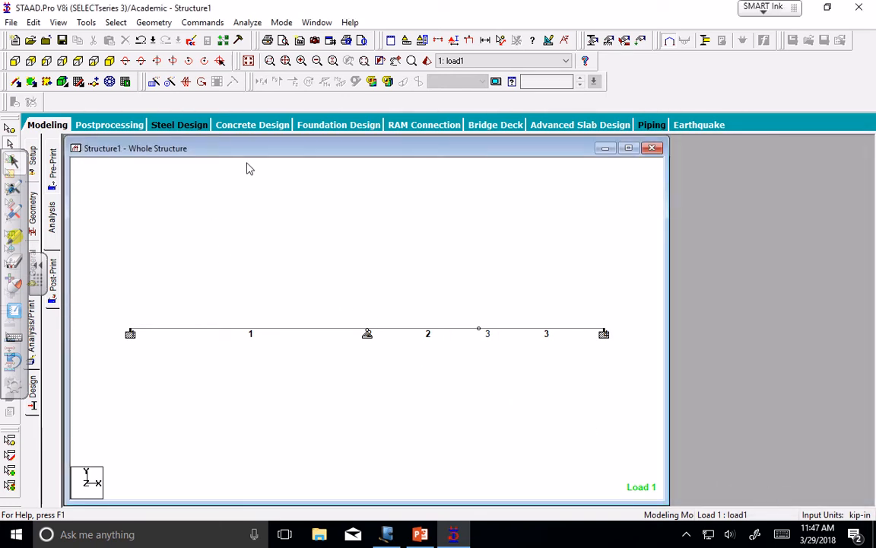
Run the analysis of the beam structure, saving the modified model first.
left_click(243, 23)
mouse_move(220, 27)
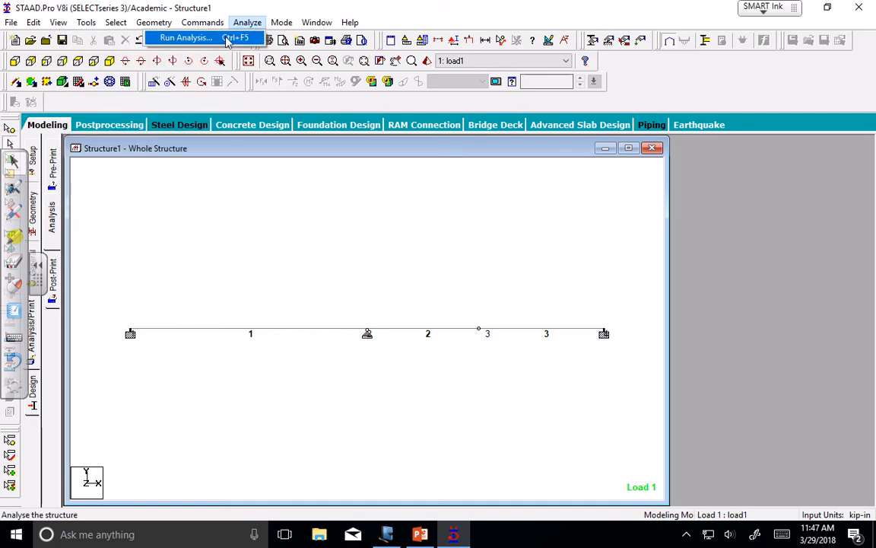
left_click(226, 38)
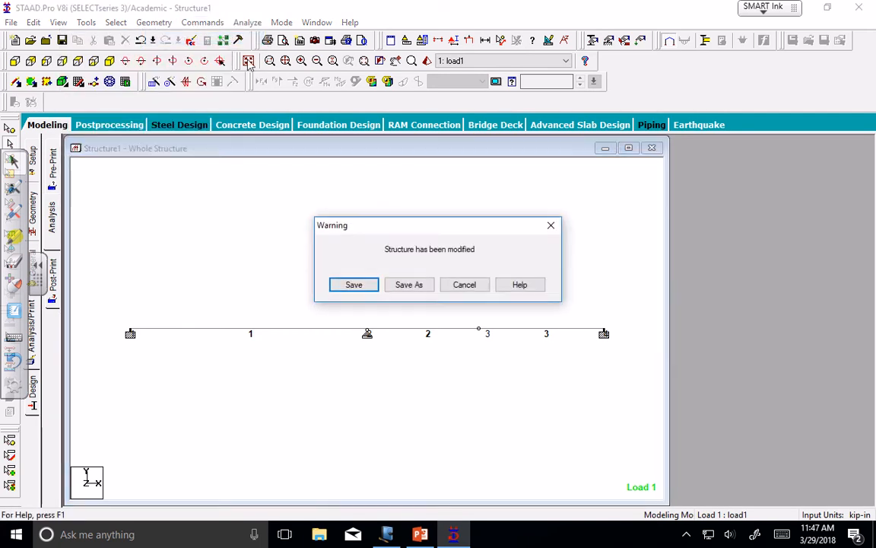
left_click(367, 287)
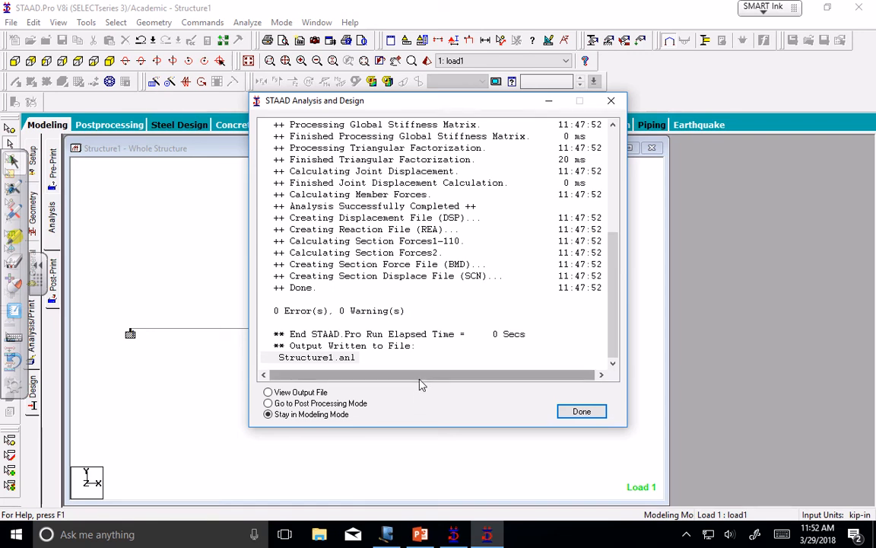
Go to post-processing mode with load case 1 load1 selected for the results.
left_click(288, 403)
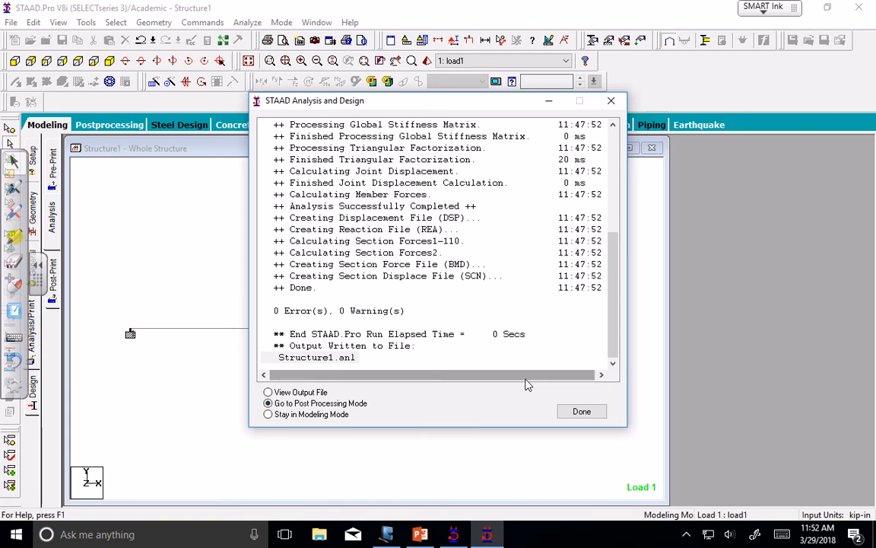
left_click(592, 413)
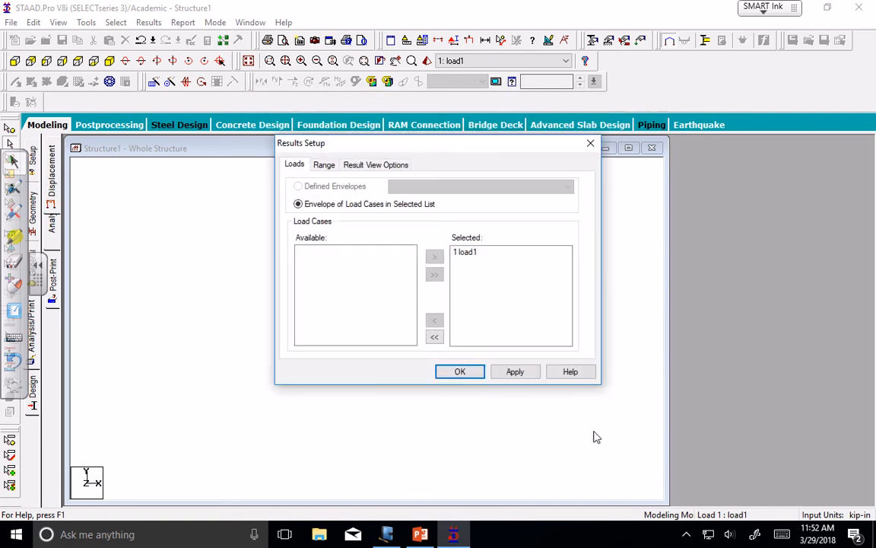
left_click(512, 375)
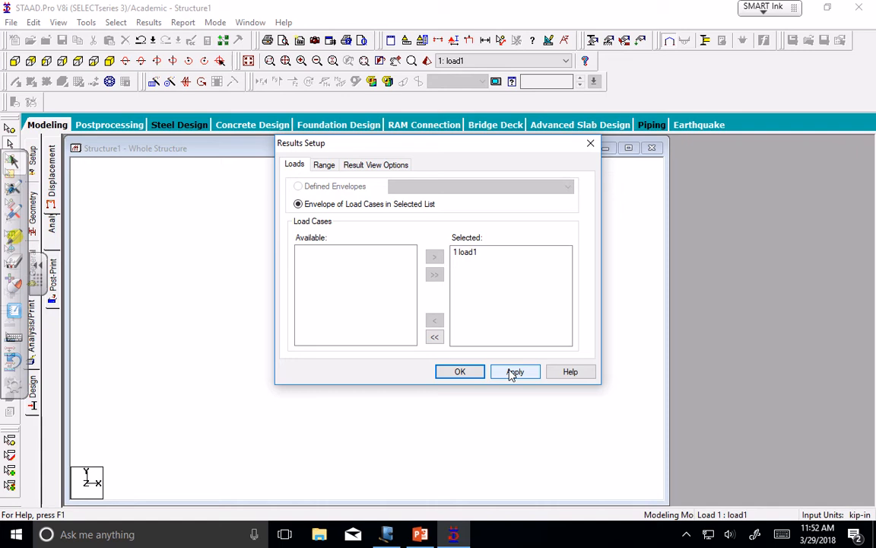
left_click(478, 373)
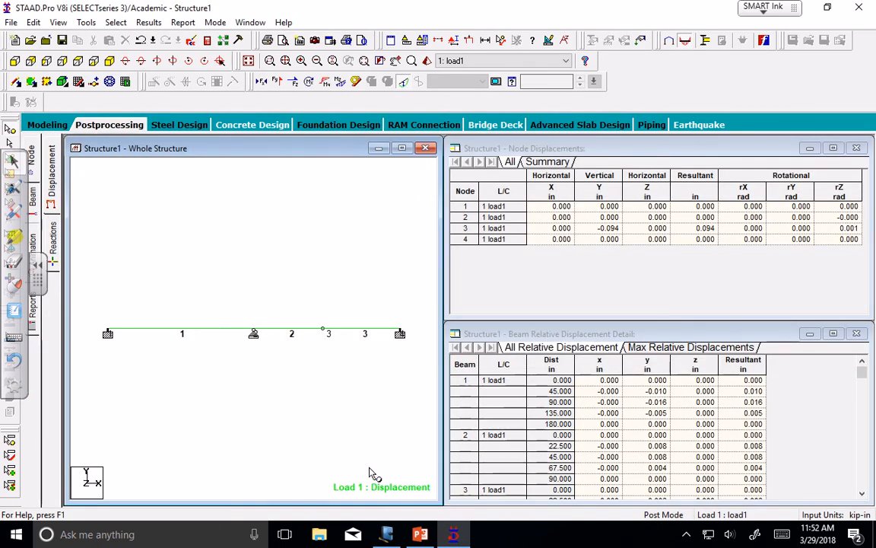
Set the displacement result scale to 0.001 in per in for the deflected shape diagram.
left_click(454, 43)
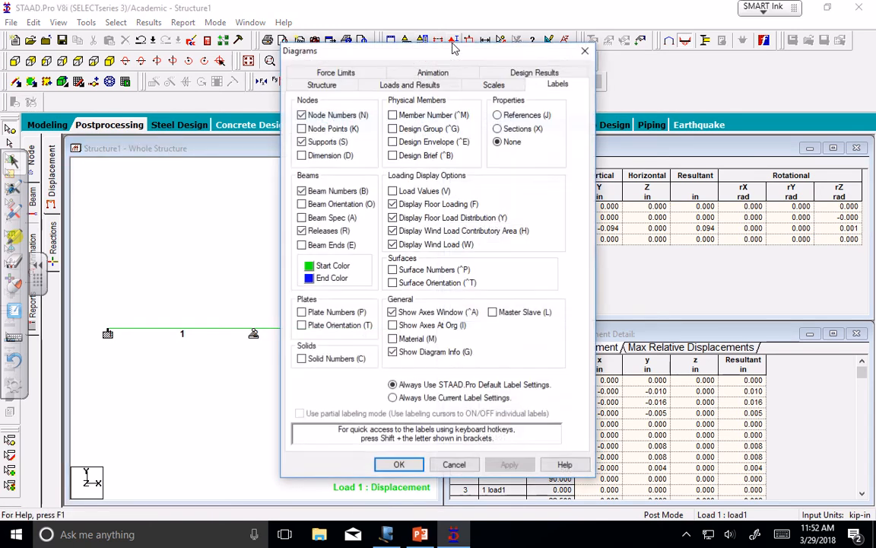
left_click(584, 51)
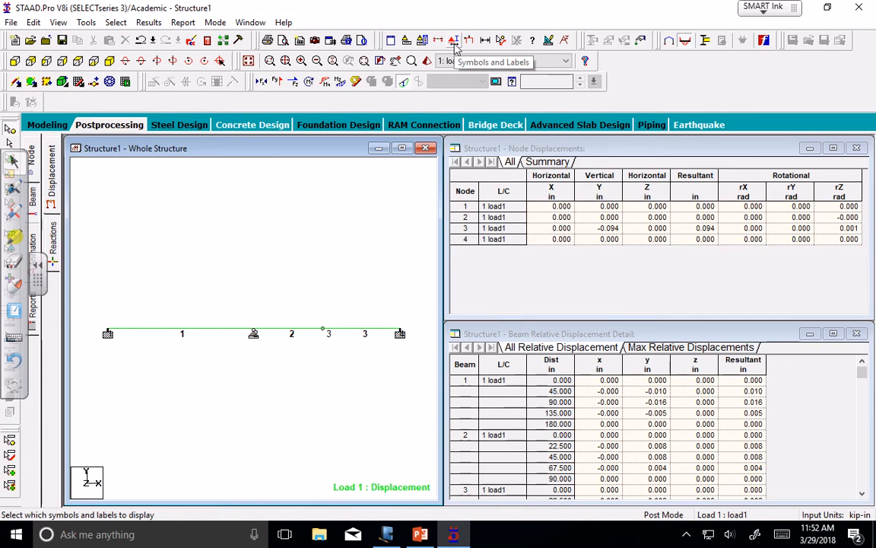
left_click(453, 42)
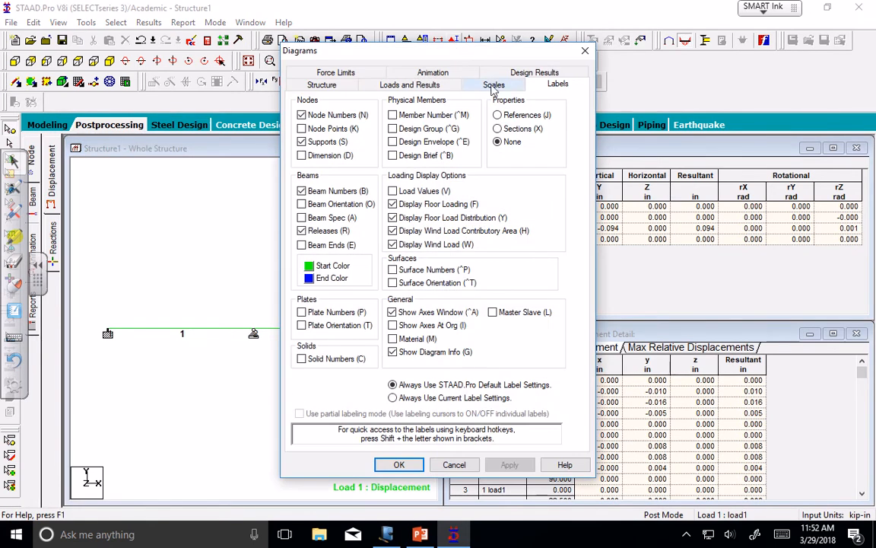
left_click(495, 85)
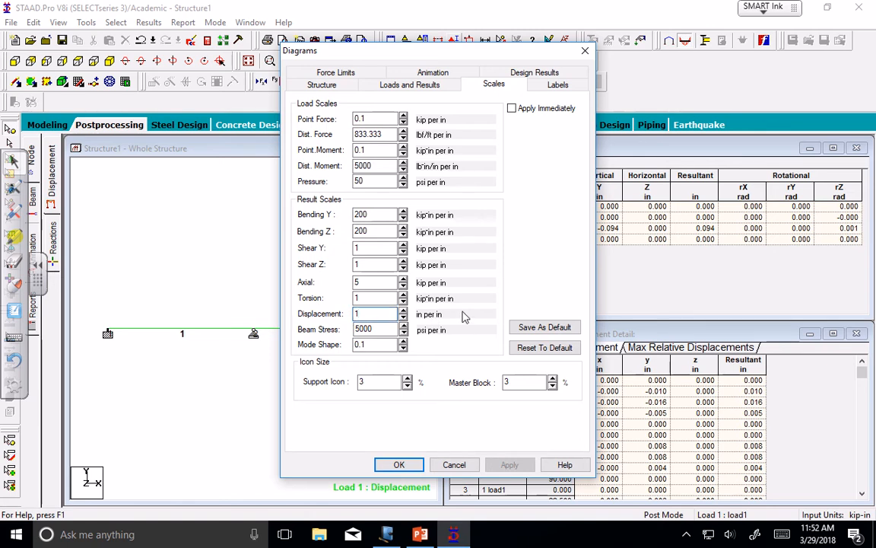
key("BackSpace")
type("0")
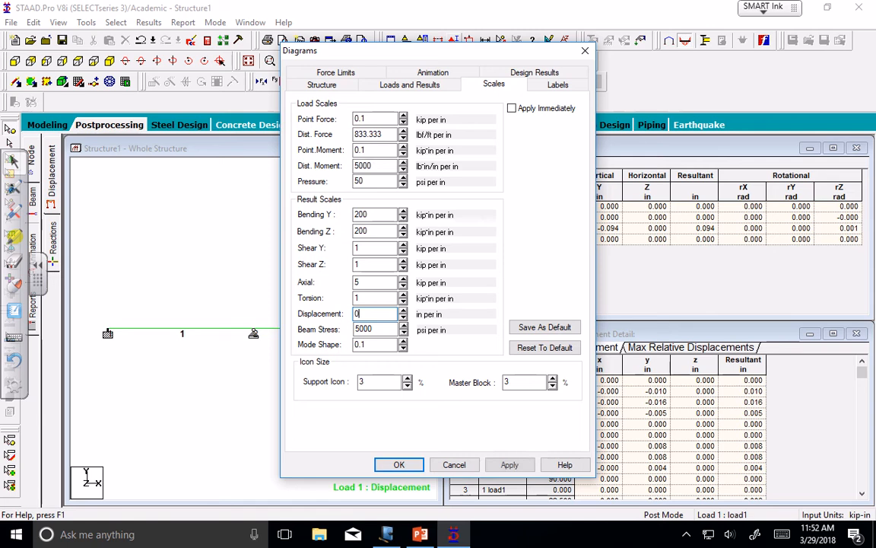
type(".001")
left_click(509, 464)
left_click(398, 464)
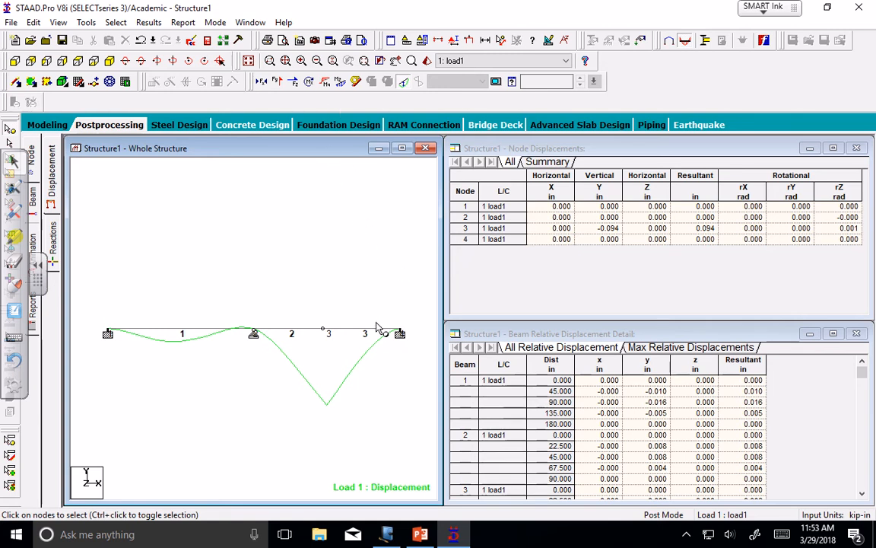
Set the displacement result scale to 0.01 in per in and apply it to the diagram.
left_click(454, 40)
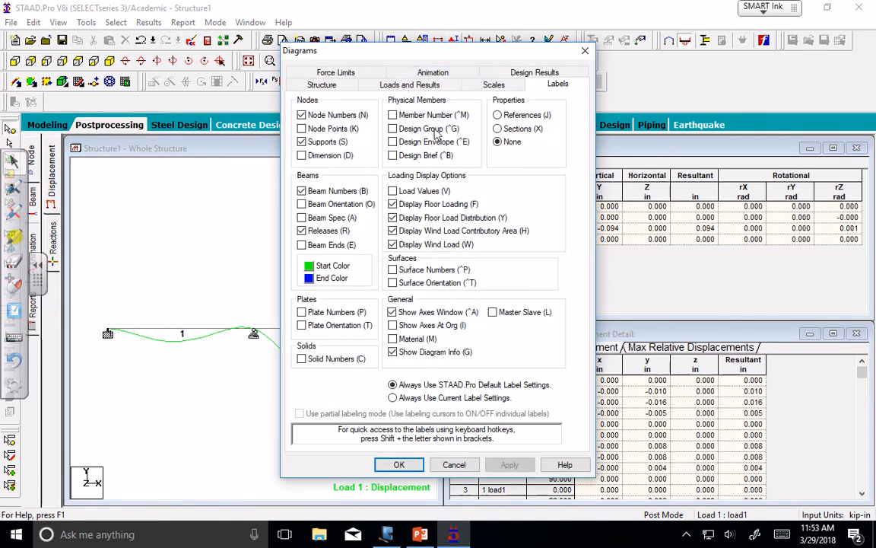
left_click(493, 85)
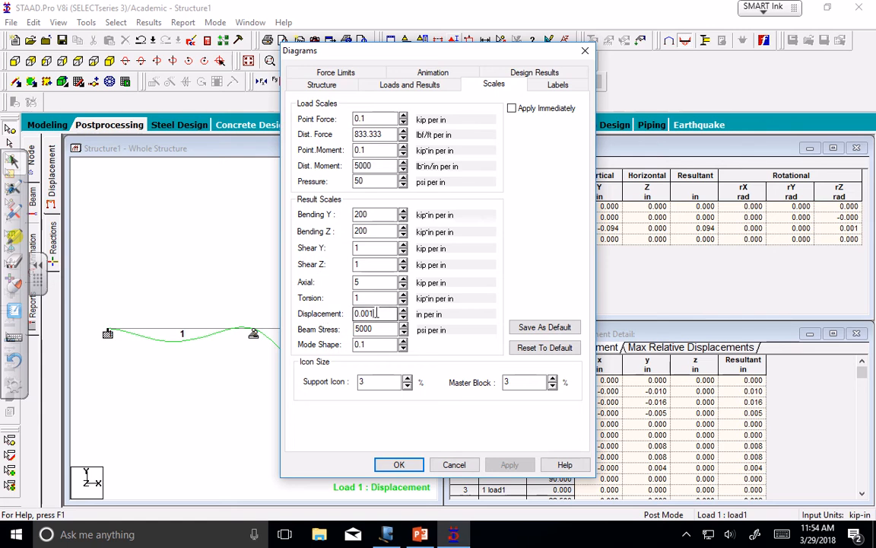
key("BackSpace")
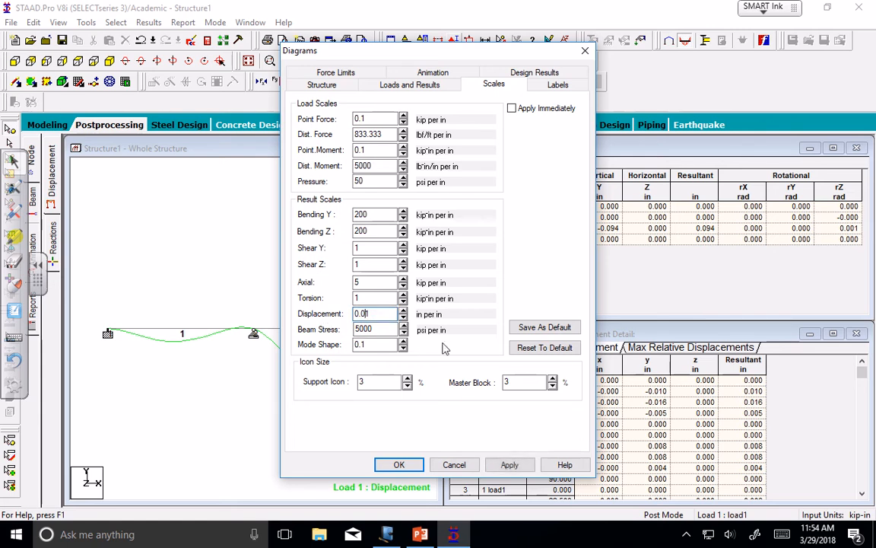
left_click(508, 464)
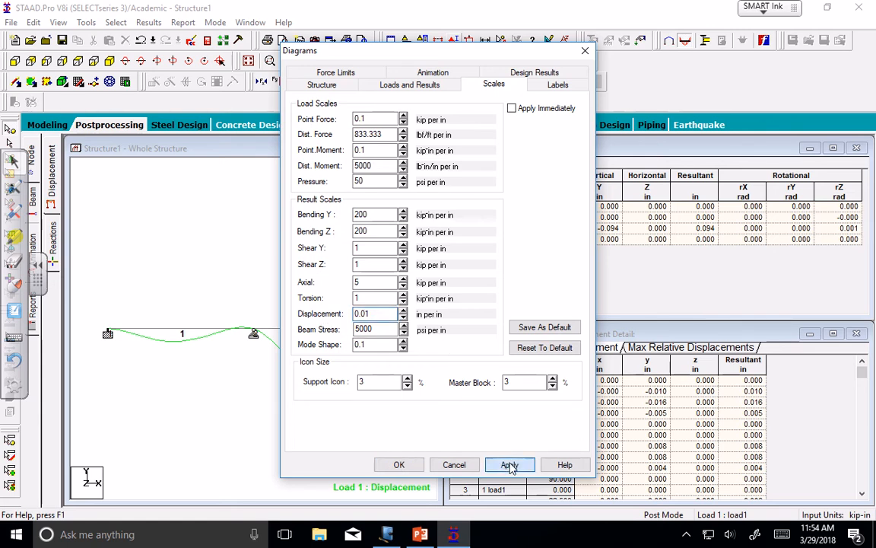
left_click(415, 465)
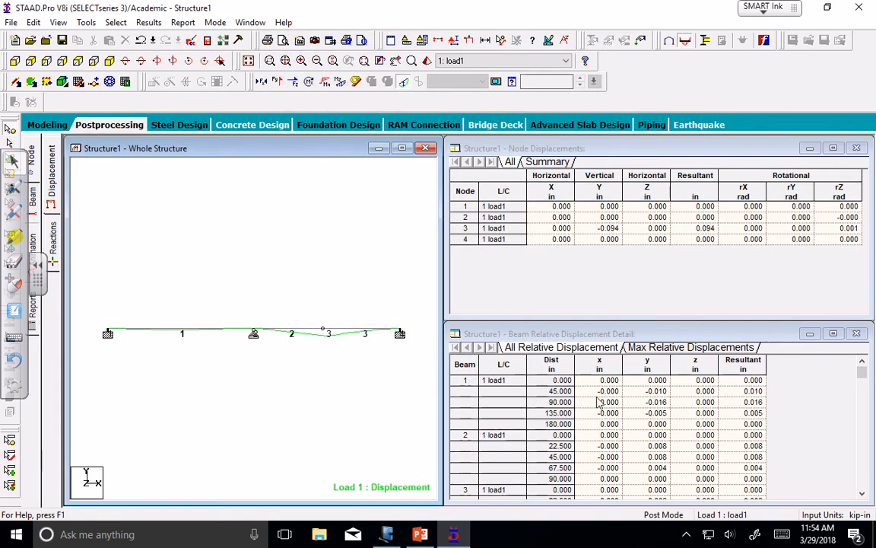
Set the displacement result scale to 0.005 in per in and accept the diagram settings.
mouse_move(457, 54)
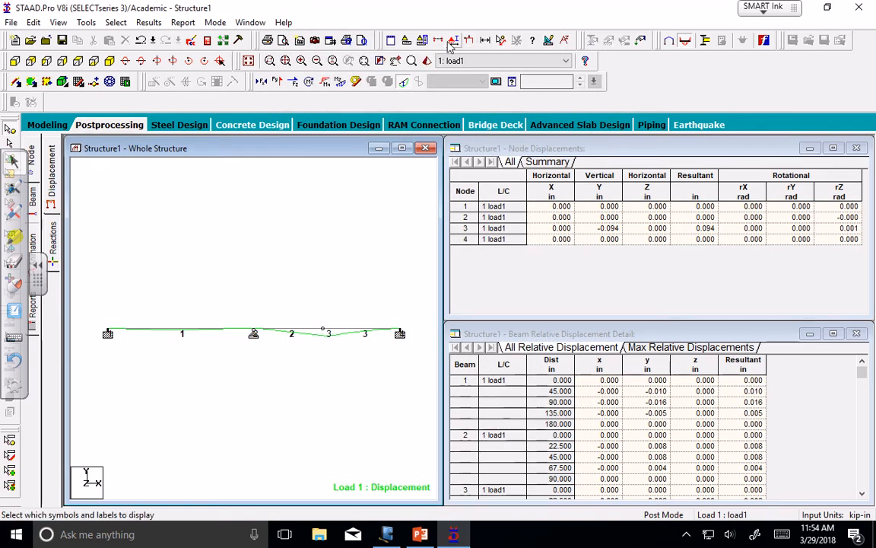
left_click(453, 41)
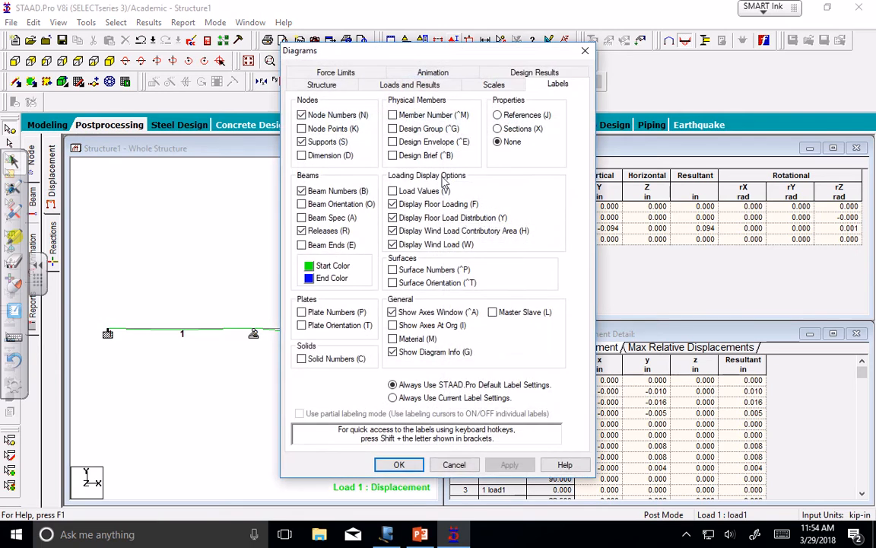
left_click(494, 85)
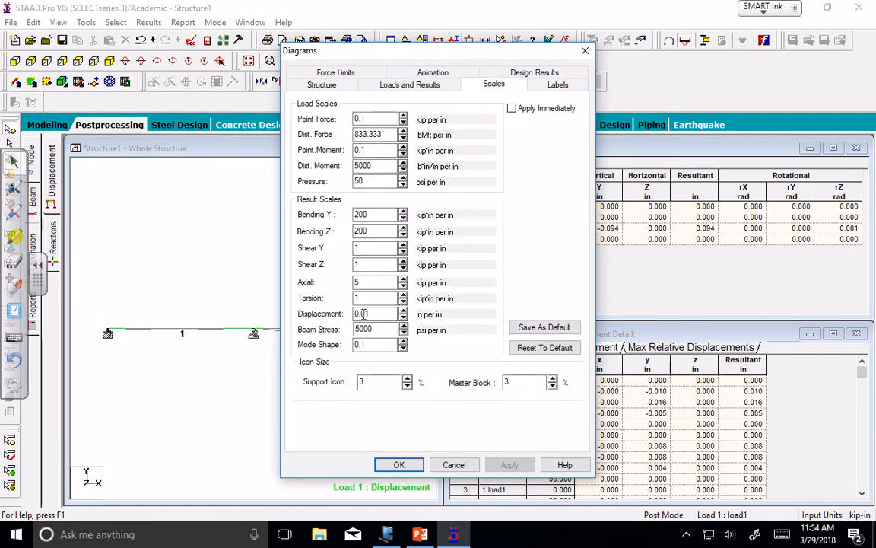
type("05")
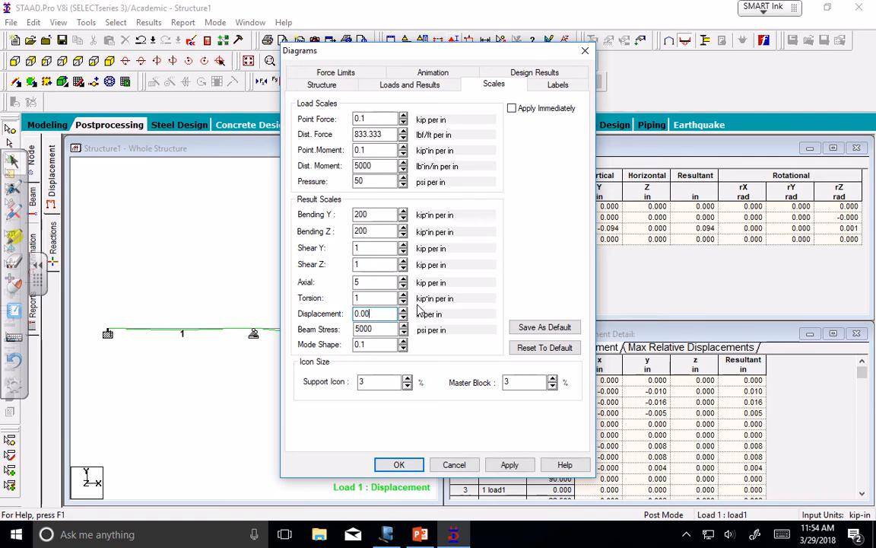
left_click(399, 464)
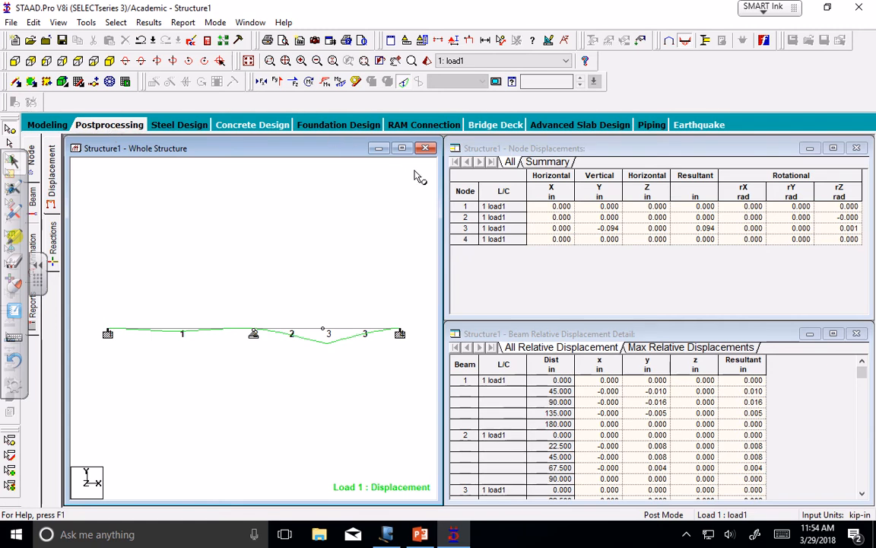
Toggle the deflected shape off and on to compare it with the undeformed beam.
left_click(404, 82)
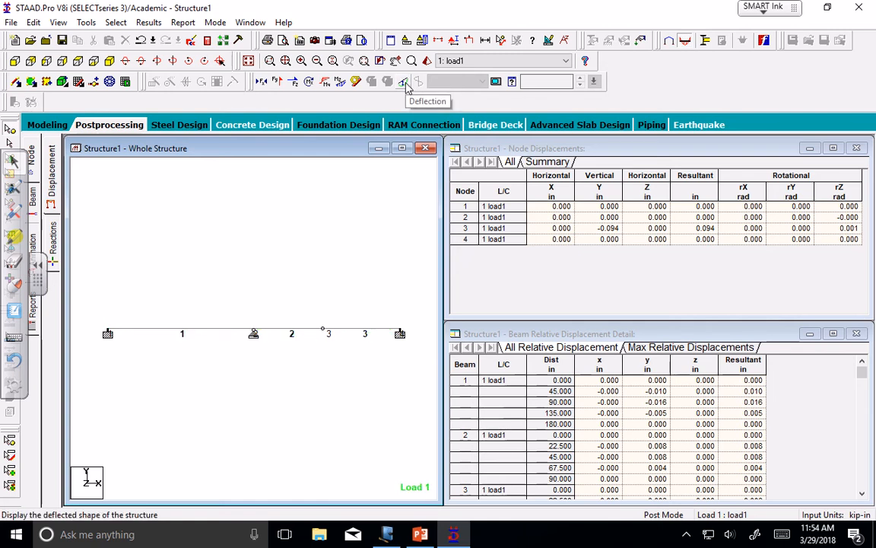
left_click(405, 83)
left_click(405, 83)
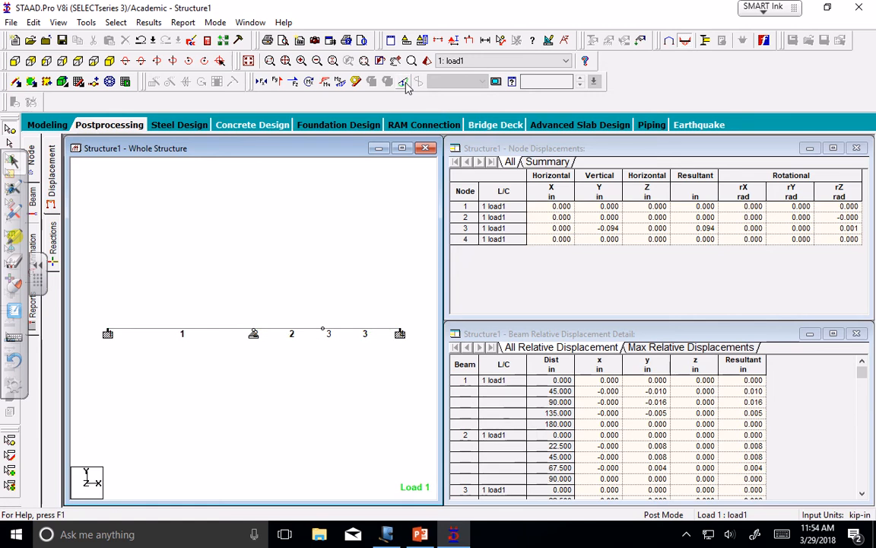
left_click(404, 83)
left_click(404, 83)
left_click(404, 83)
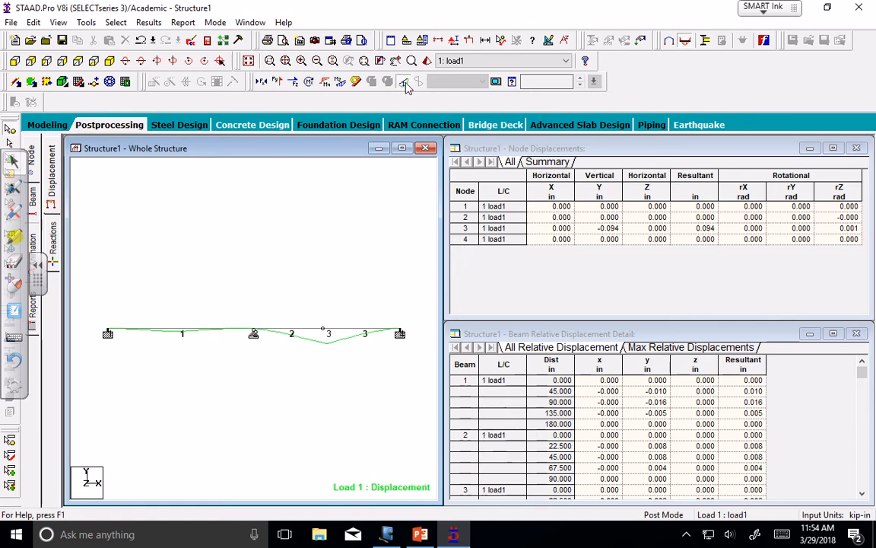
Replace the deflected shape with the Bending Z moment diagram and show the beam force result tables.
left_click(404, 83)
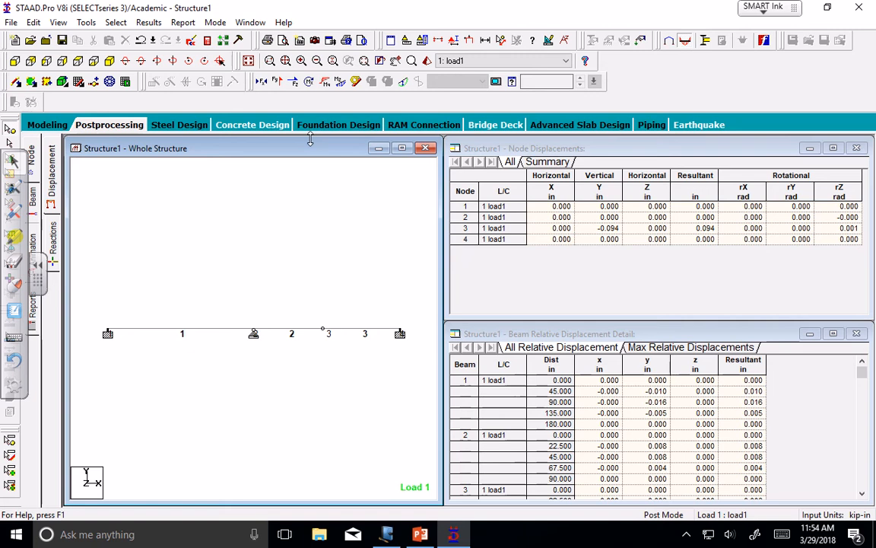
left_click(340, 82)
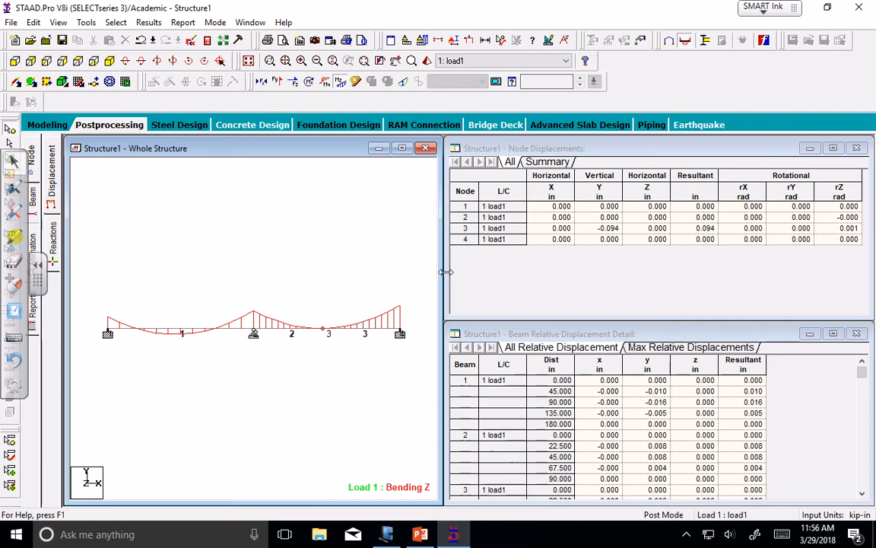
mouse_move(447, 273)
left_mouse_down()
mouse_move(485, 274)
mouse_move(446, 271)
left_mouse_up()
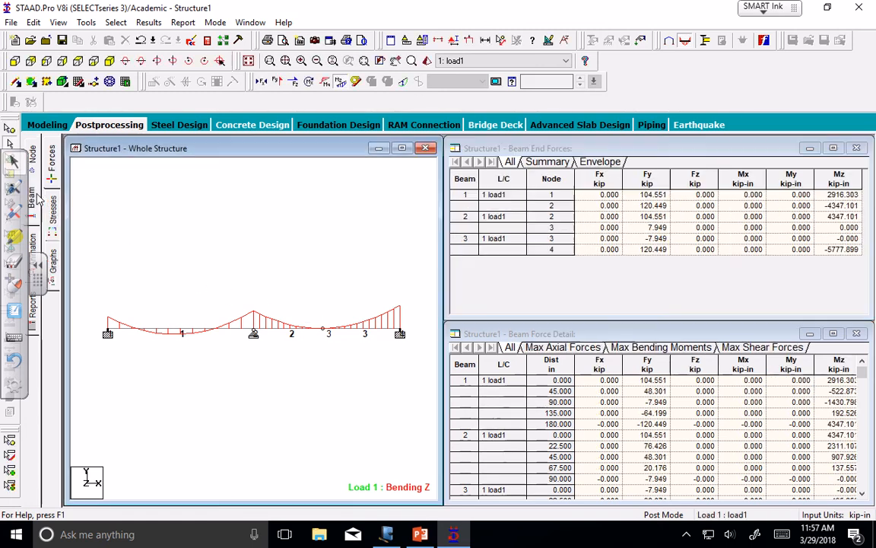
left_click(34, 196)
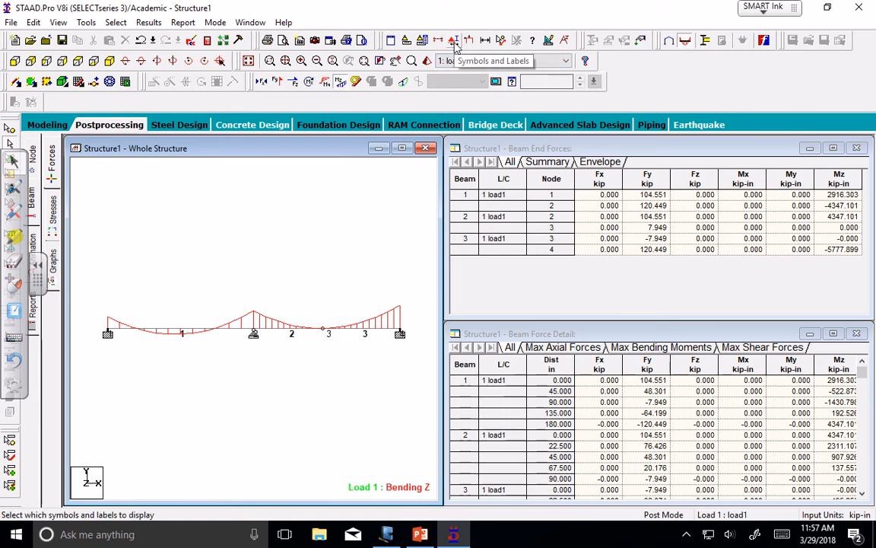
Review the label, structure, and loads and results settings of the diagrams, then accept them as they are.
left_click(453, 41)
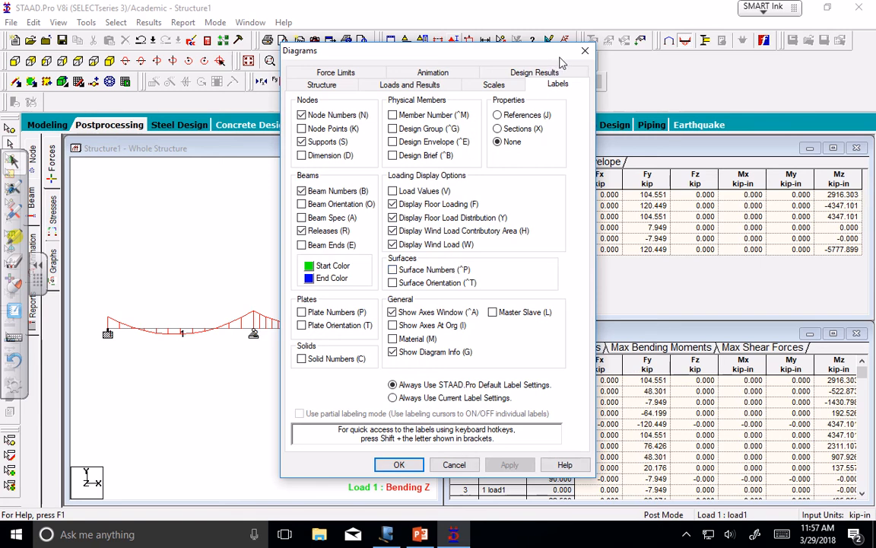
left_click(342, 89)
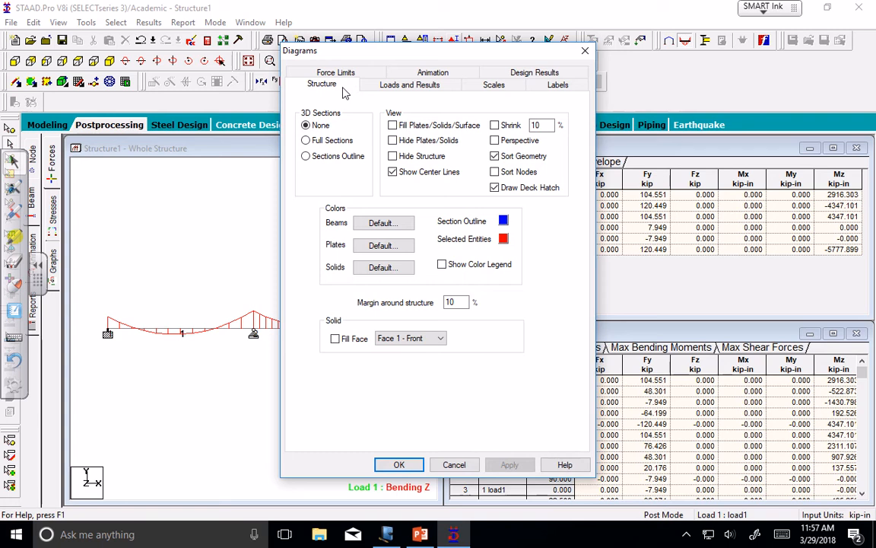
left_click(388, 86)
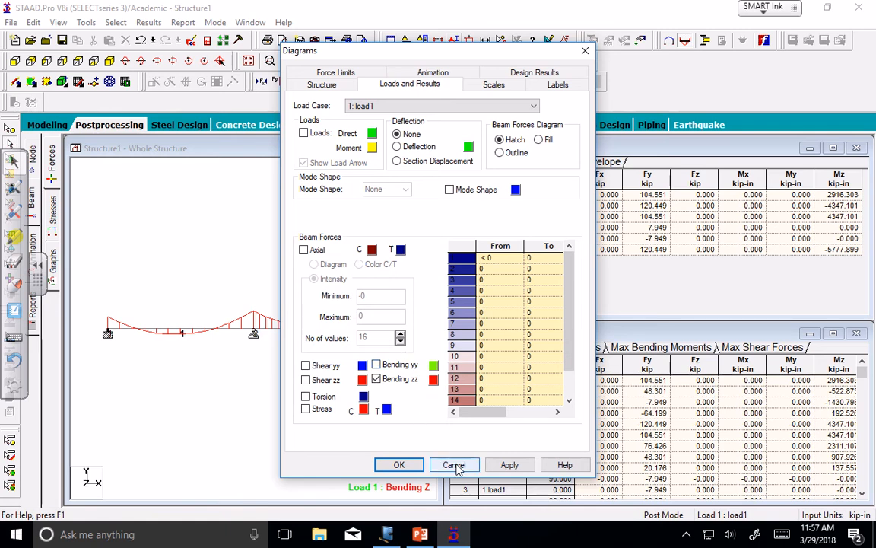
left_click(400, 465)
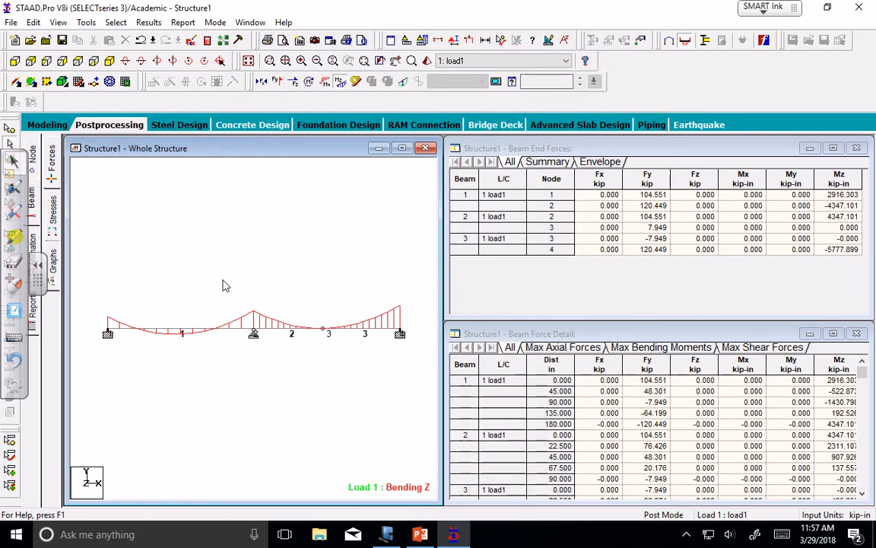
Show the beam graphs and examine the moment, shear and axial force graphs of beams 1, 2 and 3.
left_click(54, 274)
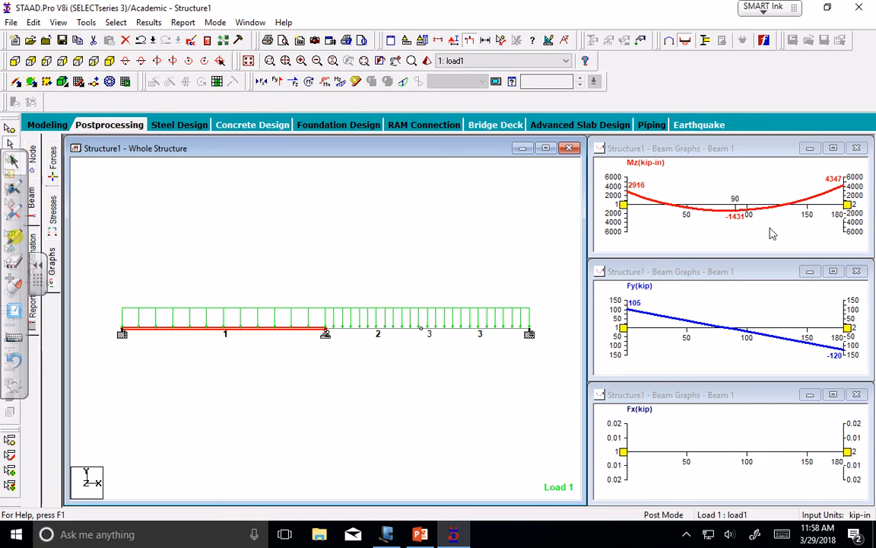
left_click(370, 331)
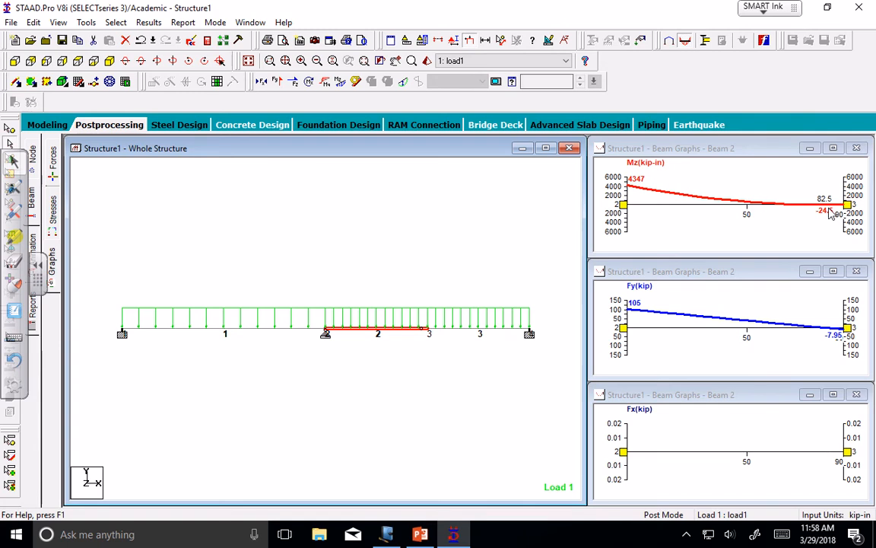
left_click(506, 331)
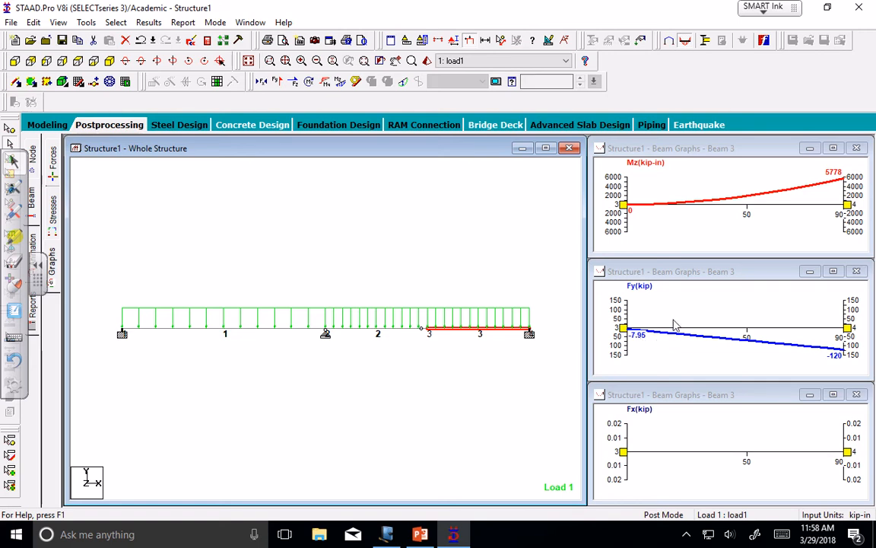
left_click(377, 332)
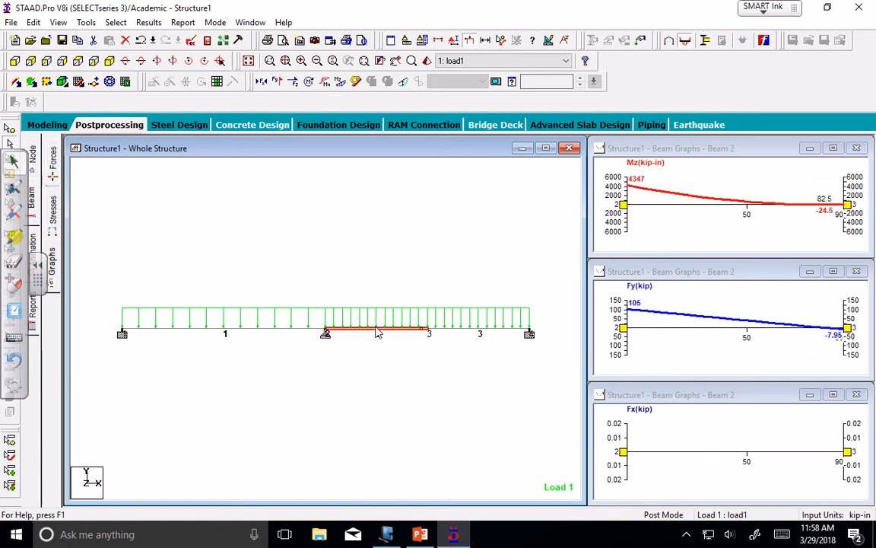
left_click(312, 332)
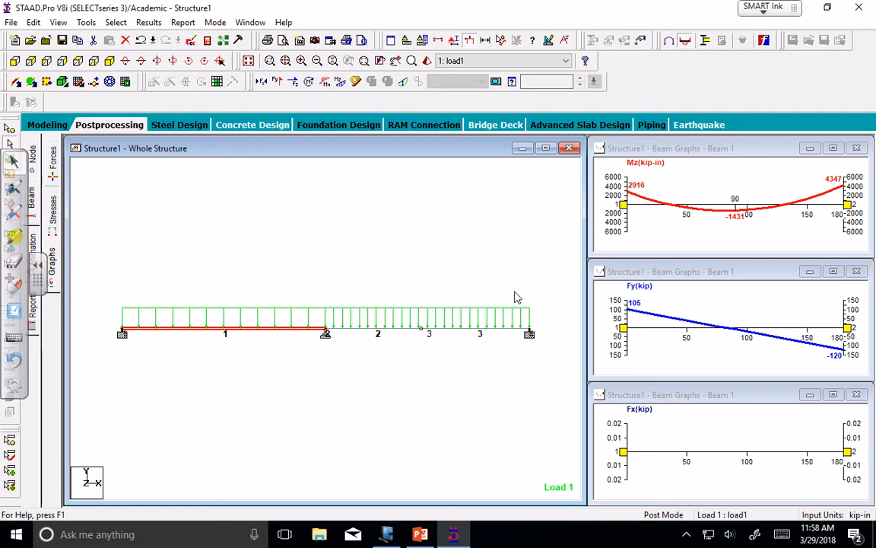
Toggle the Shear Y diagram on the whole structure to review it, then hide it and deselect beam 1.
left_click(278, 83)
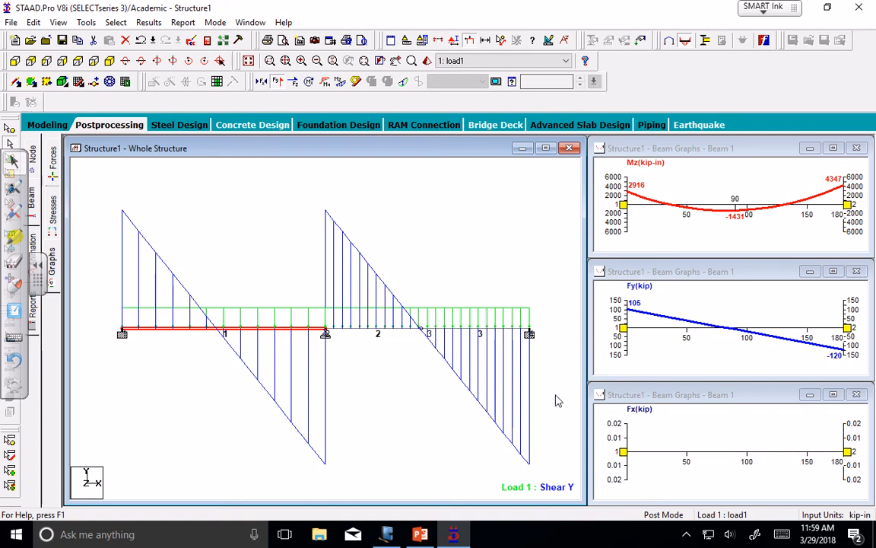
left_click(277, 84)
left_click(278, 84)
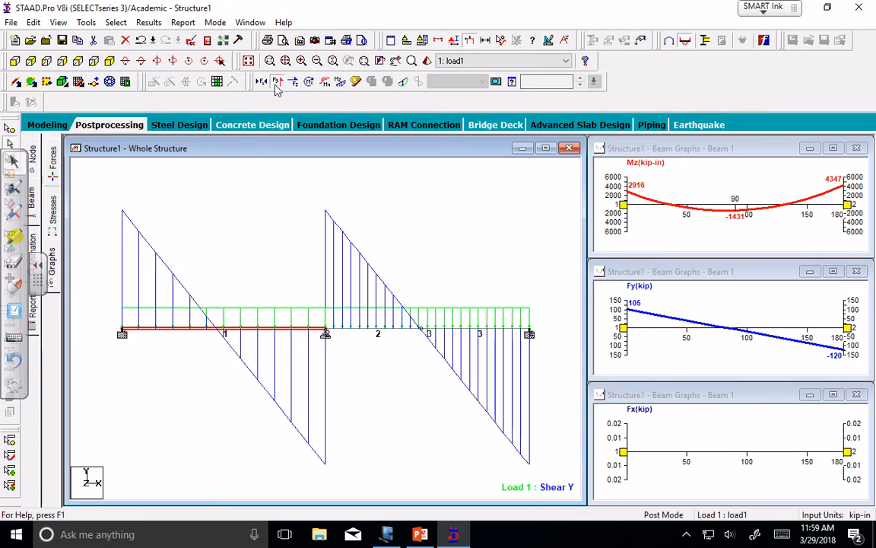
left_click(278, 84)
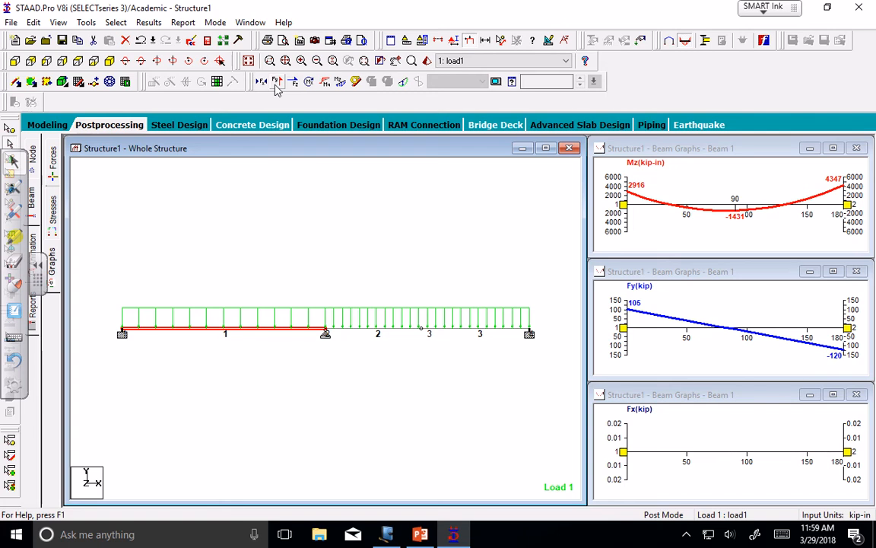
left_click(430, 392)
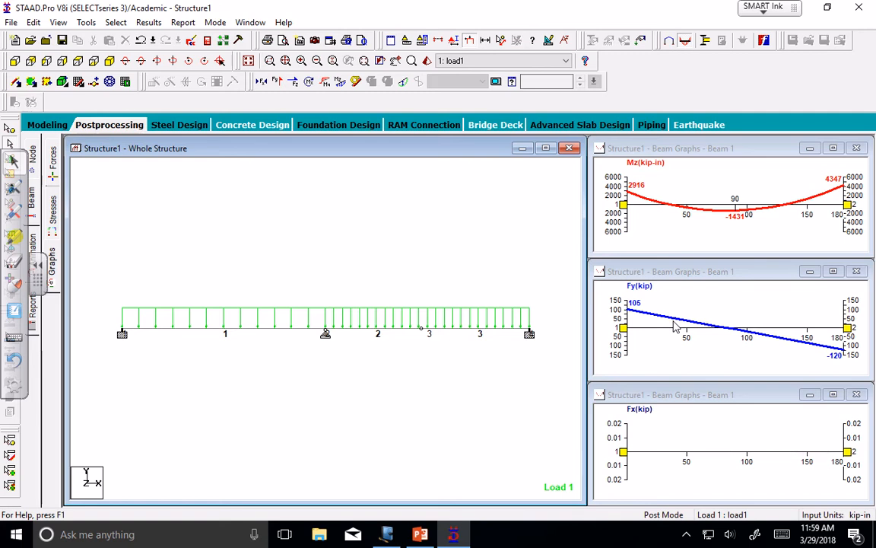
View the node displacement results, then the support reactions, and widen the structure window to read the reaction boxes.
left_click(32, 158)
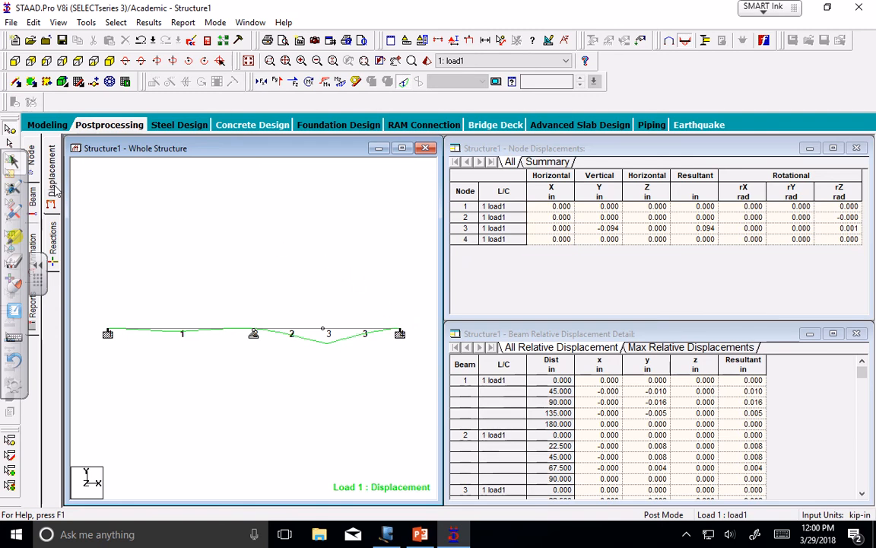
left_click(56, 242)
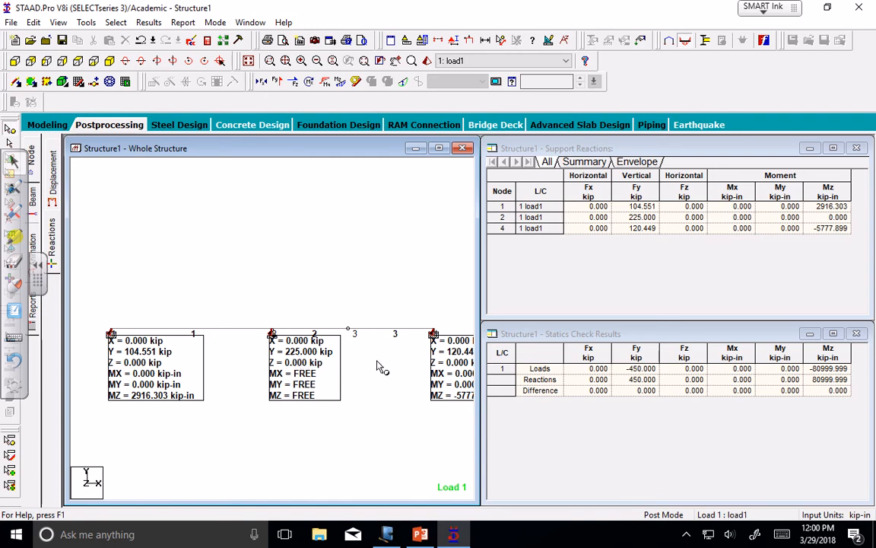
left_click_drag(483, 356, 509, 358)
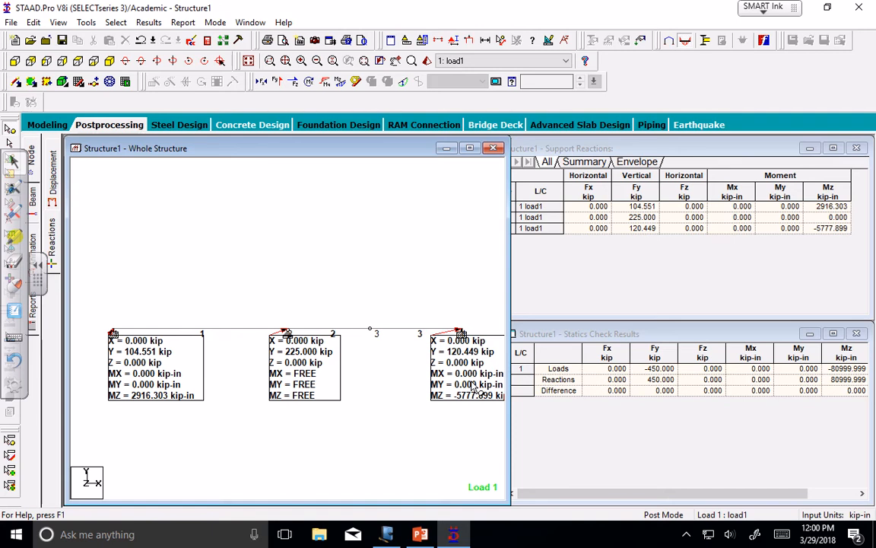
Switch to Windows Journal, move on to the second page and draw a long red horizontal beam line below the existing beam sketch.
left_click(387, 534)
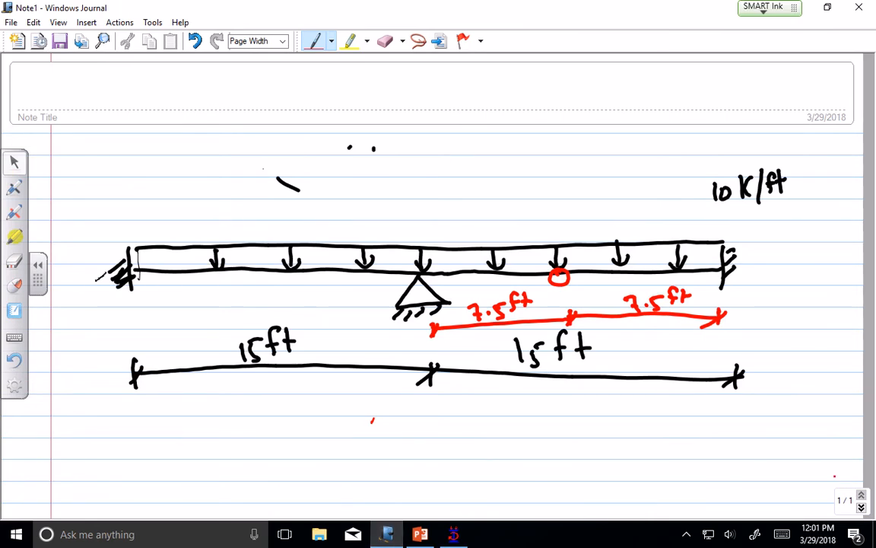
left_click(862, 506)
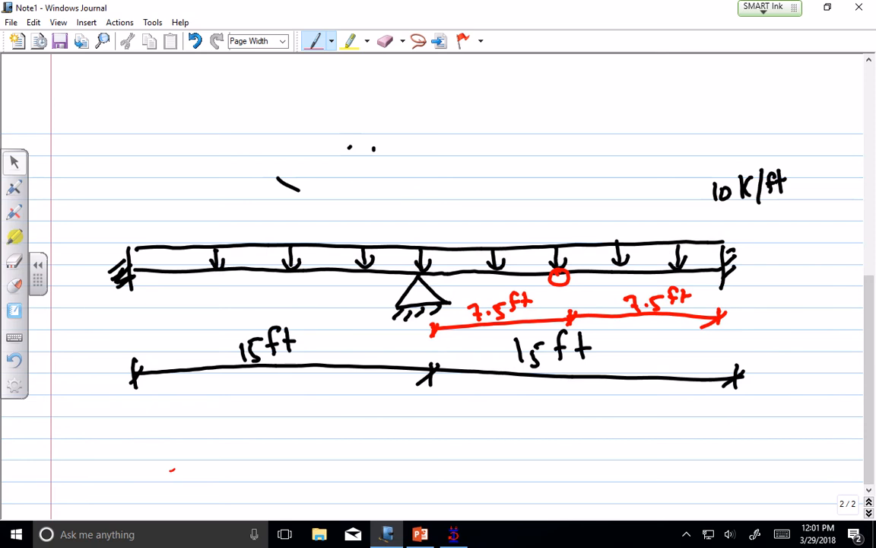
left_click_drag(145, 476, 229, 478)
left_click_drag(128, 479, 699, 488)
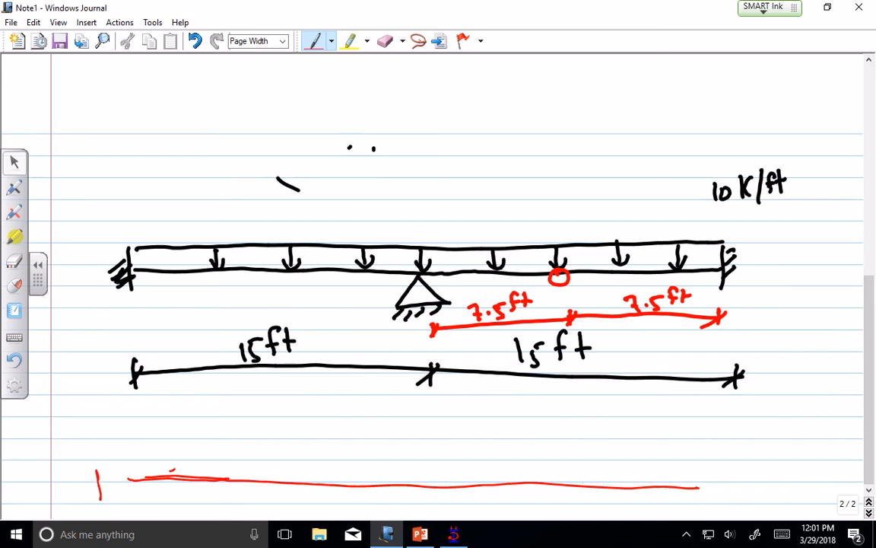
Draw black fixed supports at both ends of the red beam line and two triangular supports beneath it.
left_click(14, 187)
left_click_drag(127, 457, 130, 482)
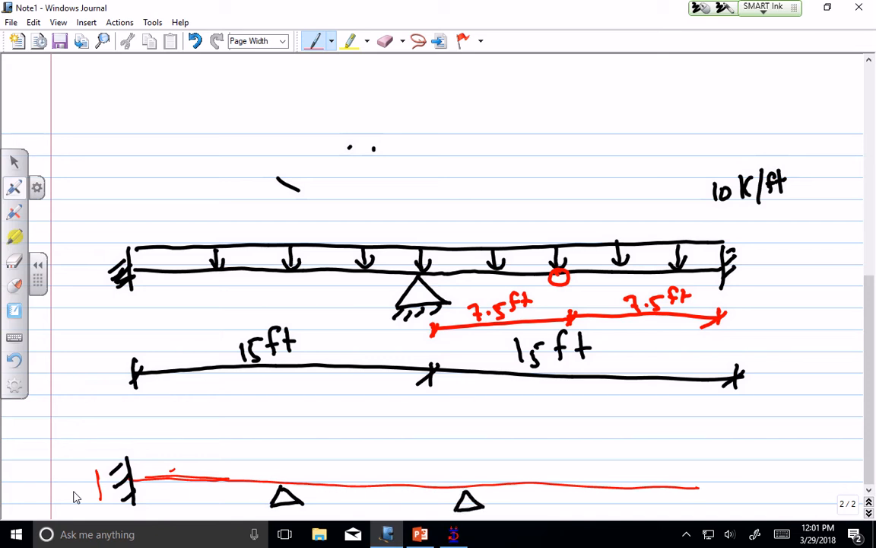
left_click_drag(698, 469, 700, 515)
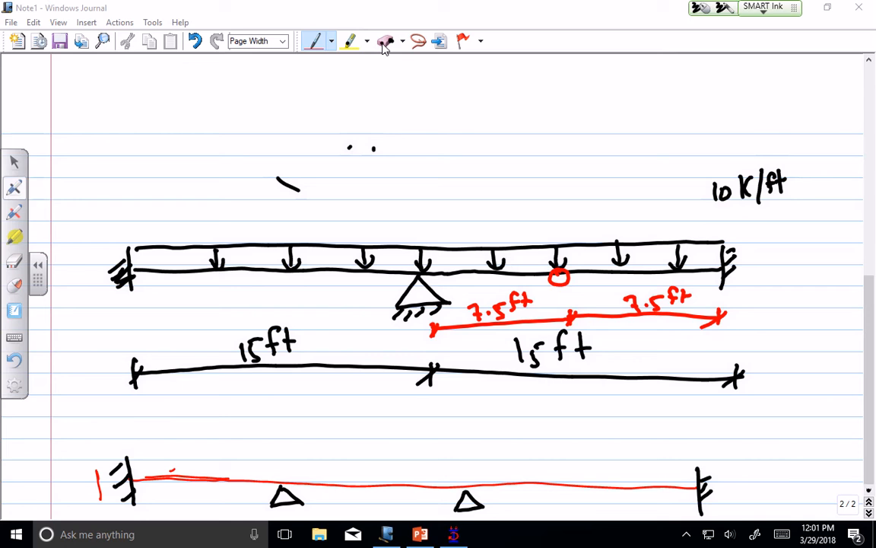
Erase all the black ink from the page, including the old beam sketch, its dimensions and the 10 K/ft label.
mouse_move(358, 132)
left_mouse_down()
mouse_move(143, 271)
mouse_move(129, 271)
mouse_move(127, 486)
mouse_move(116, 477)
mouse_move(131, 491)
mouse_move(729, 498)
mouse_move(700, 405)
mouse_move(524, 353)
mouse_move(166, 367)
mouse_move(608, 356)
mouse_move(380, 358)
mouse_move(706, 298)
mouse_move(553, 250)
mouse_move(327, 255)
mouse_move(335, 250)
mouse_move(219, 282)
mouse_move(719, 283)
mouse_move(661, 315)
mouse_move(715, 257)
left_mouse_up()
left_click_drag(629, 243, 634, 256)
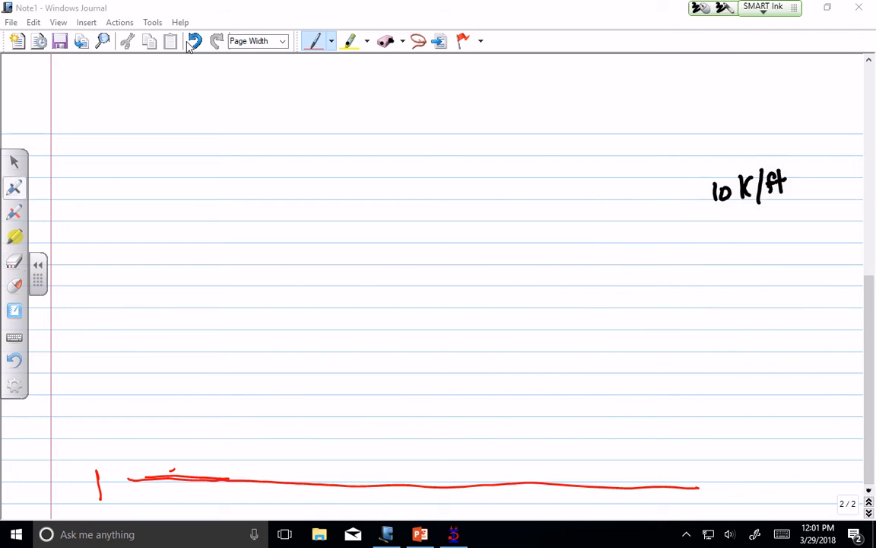
left_click_drag(784, 184, 652, 168)
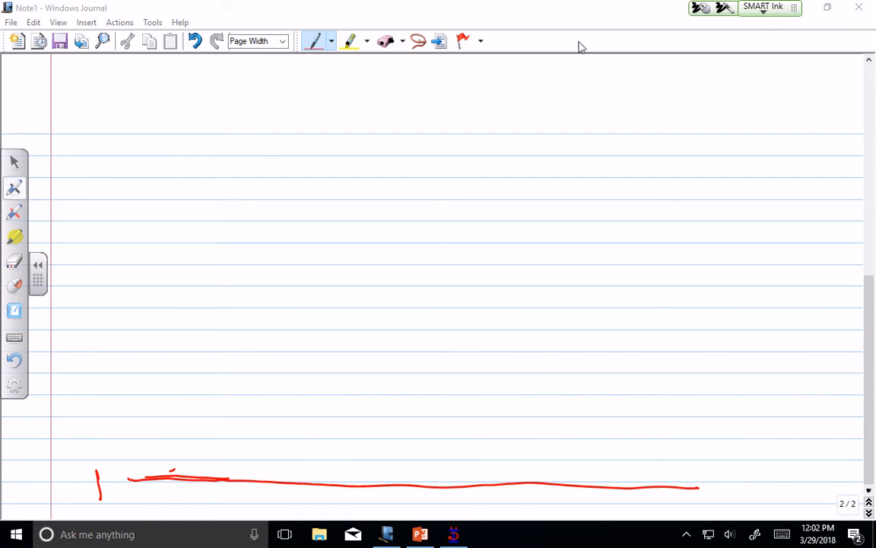
left_click(764, 10)
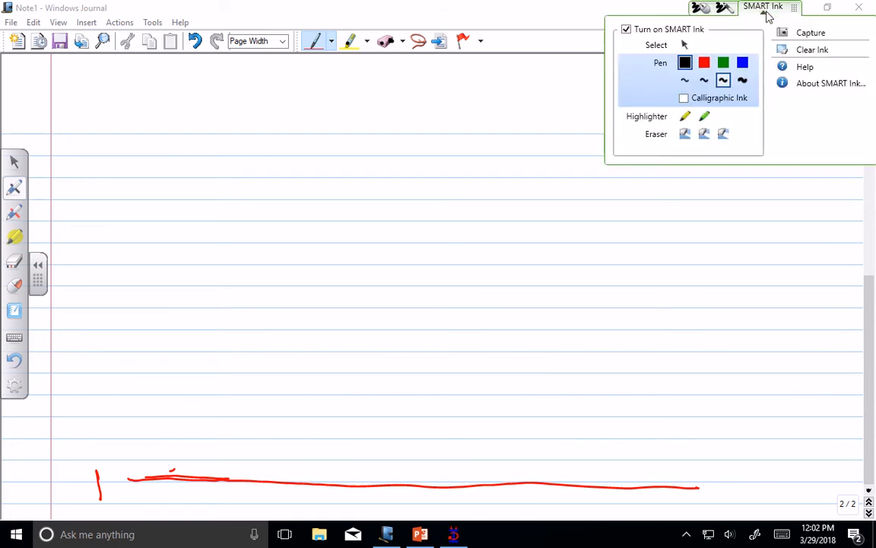
left_click(767, 15)
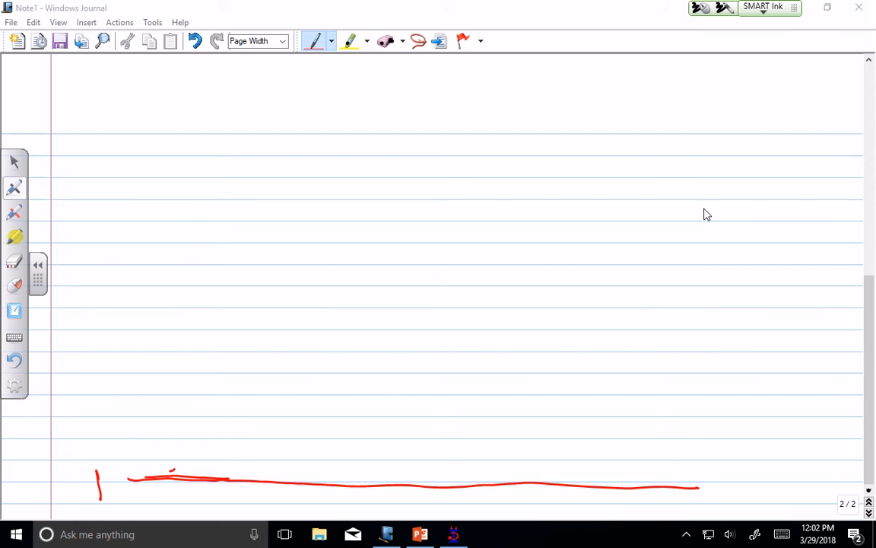
Sketch a black three-span beam with fixed supports at both ends and two pinned supports under the interior points.
left_click_drag(207, 198, 292, 197)
left_click_drag(158, 200, 764, 199)
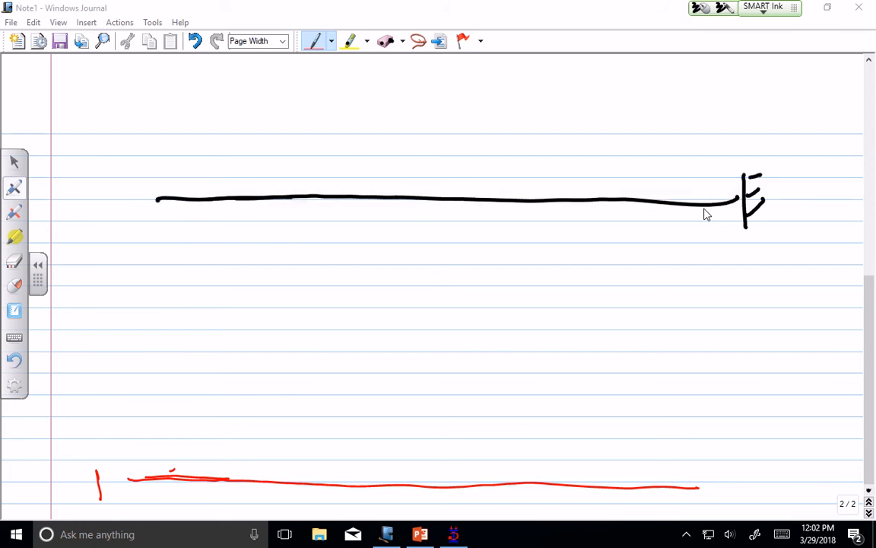
left_click_drag(157, 170, 159, 221)
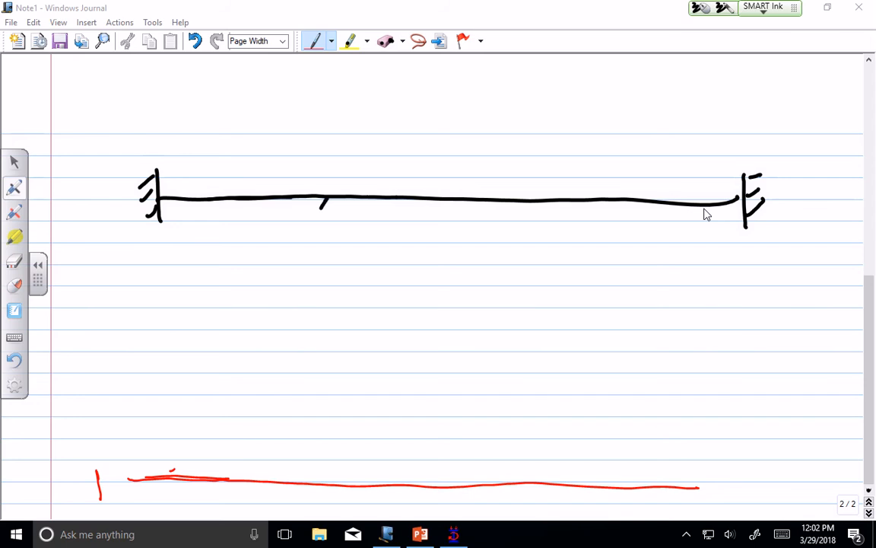
left_click_drag(320, 207, 314, 221)
left_click_drag(327, 199, 347, 225)
mouse_move(525, 200)
left_mouse_down()
mouse_move(508, 233)
mouse_move(547, 230)
mouse_move(527, 229)
left_mouse_up()
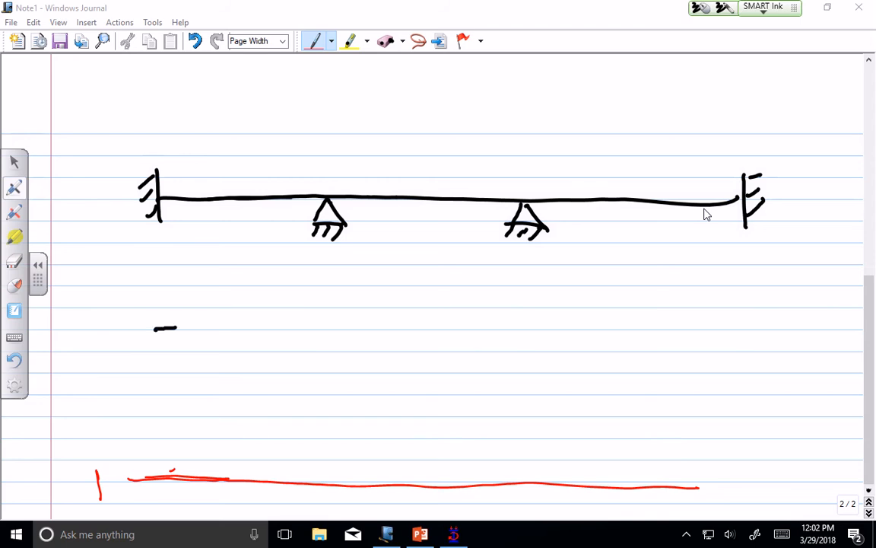
Sketch the load diagram below the beam with a trapezoid on the first span, triangles on the other two, and the label D.
mouse_move(177, 329)
left_mouse_down()
mouse_move(734, 336)
mouse_move(632, 290)
mouse_move(514, 328)
left_mouse_up()
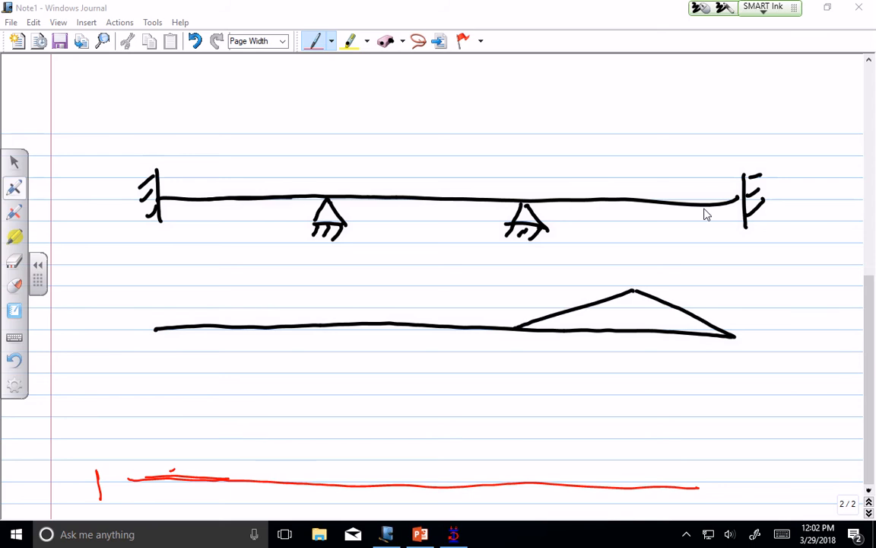
mouse_move(514, 328)
left_mouse_down()
mouse_move(424, 288)
mouse_move(329, 324)
left_mouse_up()
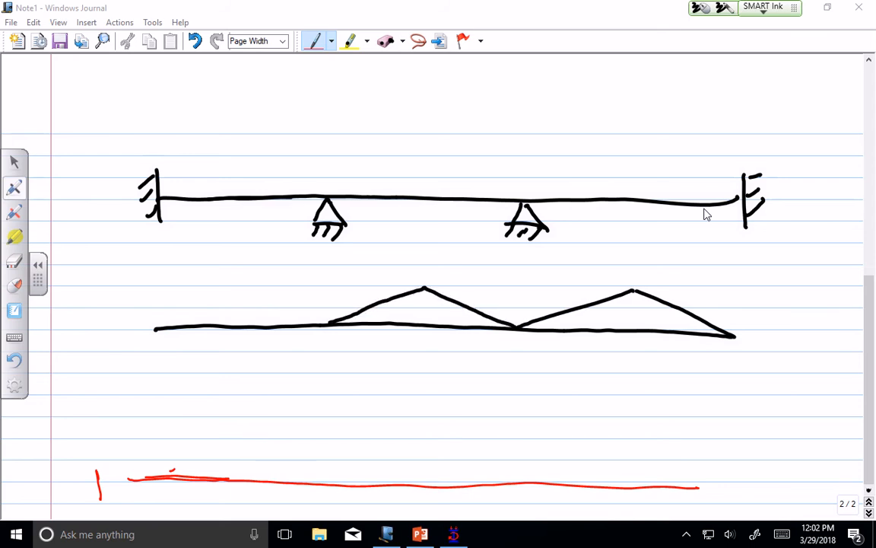
left_click_drag(288, 287, 327, 323)
mouse_move(289, 287)
left_mouse_down()
mouse_move(196, 288)
mouse_move(156, 329)
left_mouse_up()
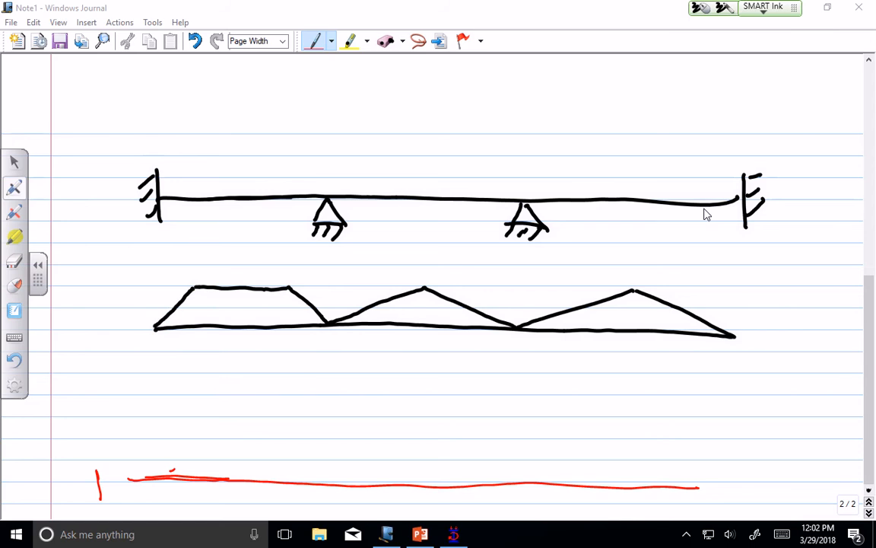
left_click_drag(758, 308, 760, 331)
Draw a dimension line above the beam with tick marks at both ends and at the two interior supports.
mouse_move(149, 124)
left_mouse_down()
mouse_move(149, 152)
mouse_move(317, 135)
mouse_move(741, 133)
mouse_move(753, 116)
left_mouse_up()
left_click_drag(746, 119, 746, 139)
left_click_drag(537, 126, 536, 149)
left_click_drag(517, 152, 543, 123)
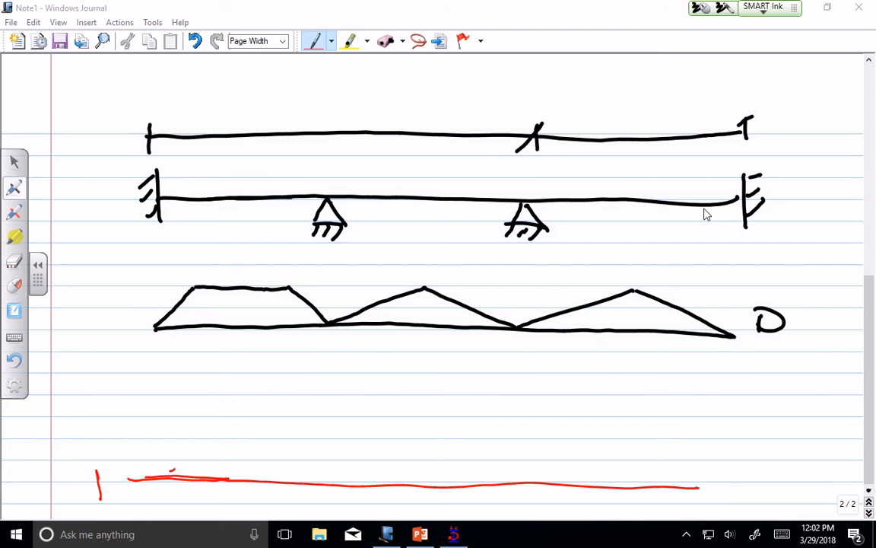
left_click_drag(338, 126, 340, 147)
left_click_drag(139, 150, 160, 126)
Label the three spans on the dimension line as 15 ft, 10 ft and 10 ft.
mouse_move(222, 97)
left_mouse_down()
mouse_move(224, 125)
mouse_move(235, 125)
mouse_move(251, 95)
left_mouse_up()
mouse_move(262, 89)
left_mouse_down()
mouse_move(267, 108)
mouse_move(273, 97)
left_mouse_up()
left_click_drag(282, 85, 287, 103)
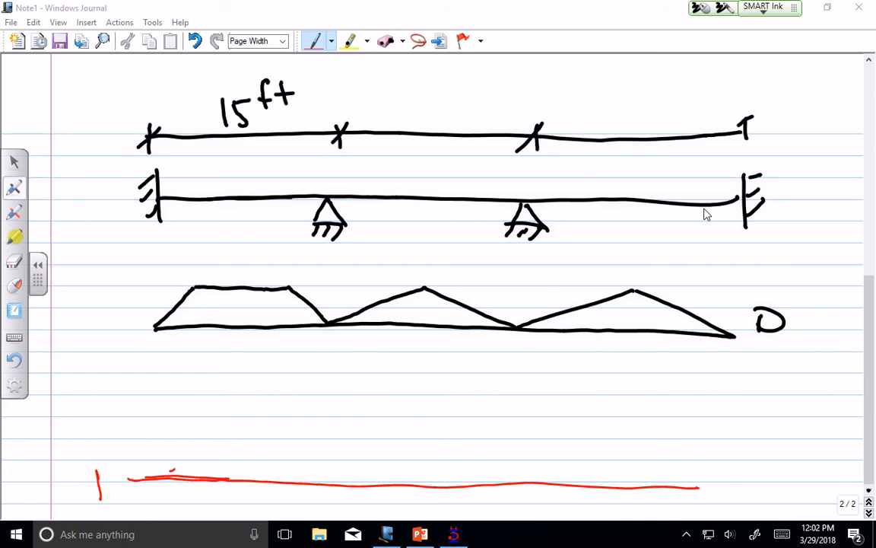
mouse_move(423, 92)
left_mouse_down()
mouse_move(423, 116)
mouse_move(437, 97)
mouse_move(454, 114)
left_mouse_up()
left_click_drag(449, 96, 466, 93)
left_click_drag(479, 83, 480, 94)
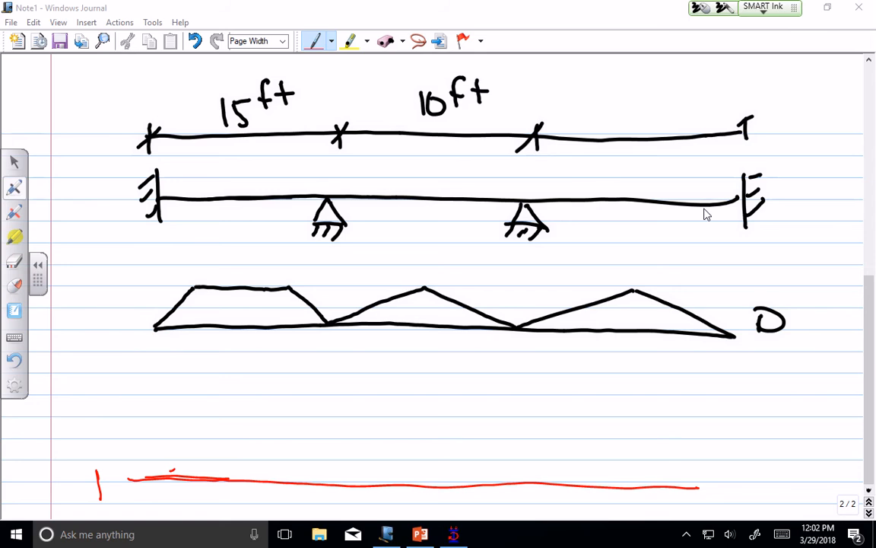
mouse_move(616, 89)
left_mouse_down()
mouse_move(616, 115)
mouse_move(630, 90)
mouse_move(650, 96)
left_mouse_up()
mouse_move(645, 81)
left_mouse_down()
mouse_move(665, 80)
mouse_move(674, 98)
left_mouse_up()
left_click_drag(666, 79, 685, 77)
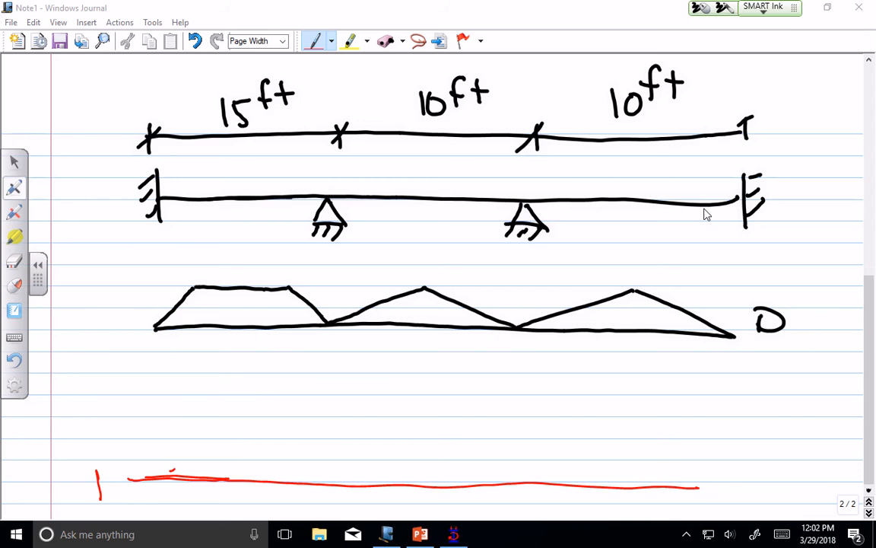
Draw a dimension line with tick marks under the first span's trapezoidal load and label its segments 5 ft.
mouse_move(156, 360)
left_mouse_down()
mouse_move(158, 388)
mouse_move(318, 377)
mouse_move(327, 384)
mouse_move(278, 392)
left_mouse_up()
left_click_drag(281, 373, 291, 388)
left_click_drag(200, 372, 201, 392)
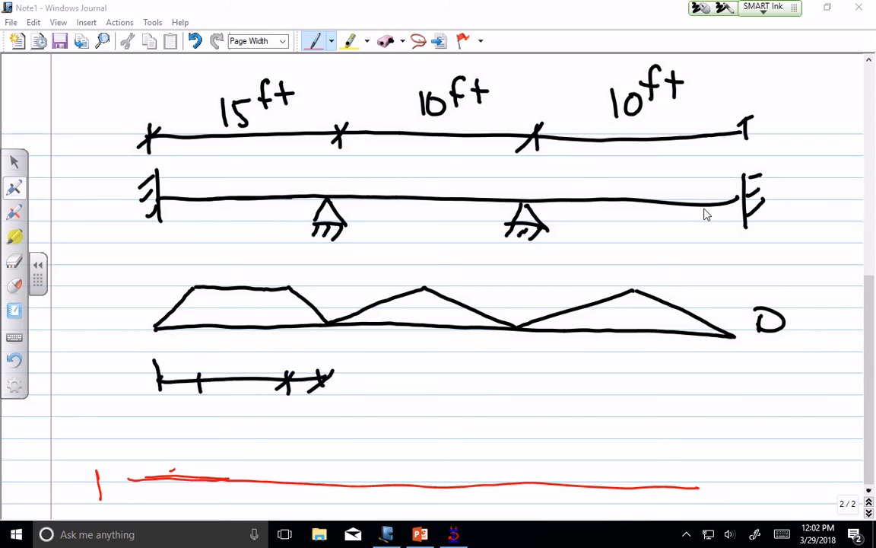
left_click_drag(198, 340, 192, 363)
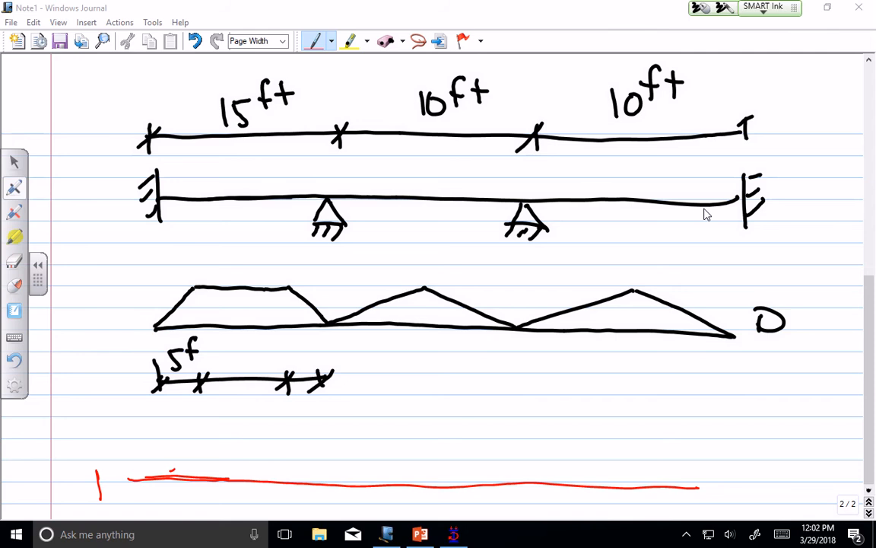
mouse_move(237, 346)
left_mouse_down()
mouse_move(228, 371)
mouse_move(243, 359)
mouse_move(260, 363)
left_mouse_up()
left_click_drag(253, 347, 263, 345)
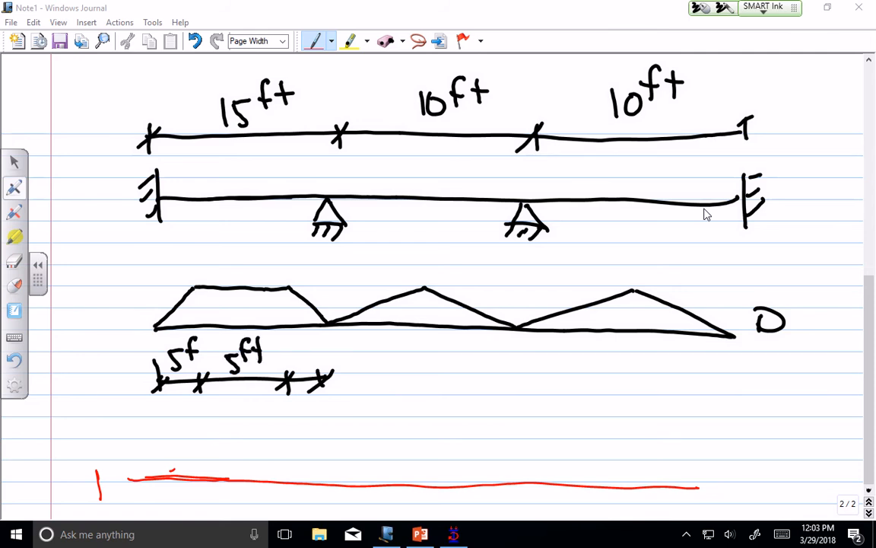
left_click_drag(202, 340, 203, 359)
left_click_drag(196, 348, 206, 346)
Draw a dimension line with a midpoint tick under the second span's triangular load and label its two halves 5 ft.
mouse_move(293, 342)
left_mouse_down()
mouse_move(303, 368)
mouse_move(322, 358)
mouse_move(520, 389)
left_mouse_up()
left_click_drag(511, 381, 510, 396)
mouse_move(414, 379)
left_mouse_down()
mouse_move(414, 403)
mouse_move(427, 381)
left_mouse_up()
left_click_drag(500, 393, 520, 383)
left_click_drag(379, 356, 365, 380)
mouse_move(395, 342)
left_mouse_down()
mouse_move(386, 364)
mouse_move(395, 351)
left_mouse_up()
mouse_move(400, 346)
left_mouse_down()
mouse_move(400, 360)
mouse_move(458, 376)
left_mouse_up()
left_click_drag(456, 363, 468, 362)
Draw a dimension line with tick marks under the third span's triangular load and label both halves 5 ft.
mouse_move(473, 352)
left_mouse_down()
mouse_move(475, 373)
mouse_move(607, 391)
mouse_move(736, 392)
mouse_move(723, 399)
left_mouse_up()
left_click_drag(628, 385, 620, 403)
mouse_move(562, 363)
left_mouse_down()
mouse_move(559, 383)
mouse_move(573, 360)
left_mouse_up()
left_click_drag(595, 357, 587, 378)
left_click_drag(584, 370, 594, 367)
mouse_move(608, 355)
left_mouse_down()
mouse_move(610, 376)
mouse_move(621, 365)
left_mouse_up()
mouse_move(669, 364)
left_mouse_down()
mouse_move(666, 372)
mouse_move(680, 361)
left_mouse_up()
mouse_move(667, 371)
left_mouse_down()
mouse_move(666, 380)
mouse_move(687, 378)
left_mouse_up()
left_click_drag(684, 368, 697, 365)
left_click_drag(710, 358, 709, 368)
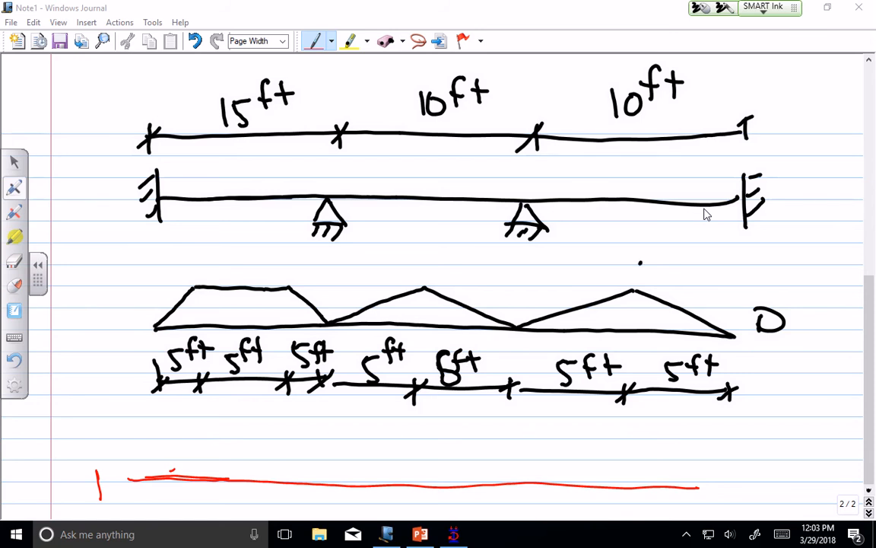
Label the peak of the third span's triangle in the D load diagram 10 K/ft.
left_click_drag(640, 263, 643, 281)
mouse_move(651, 269)
left_mouse_down()
mouse_move(661, 272)
mouse_move(652, 270)
left_mouse_up()
mouse_move(670, 257)
left_mouse_down()
mouse_move(669, 281)
mouse_move(694, 281)
left_mouse_up()
left_click_drag(722, 258, 718, 281)
left_click_drag(711, 270, 735, 281)
left_click_drag(729, 270, 746, 268)
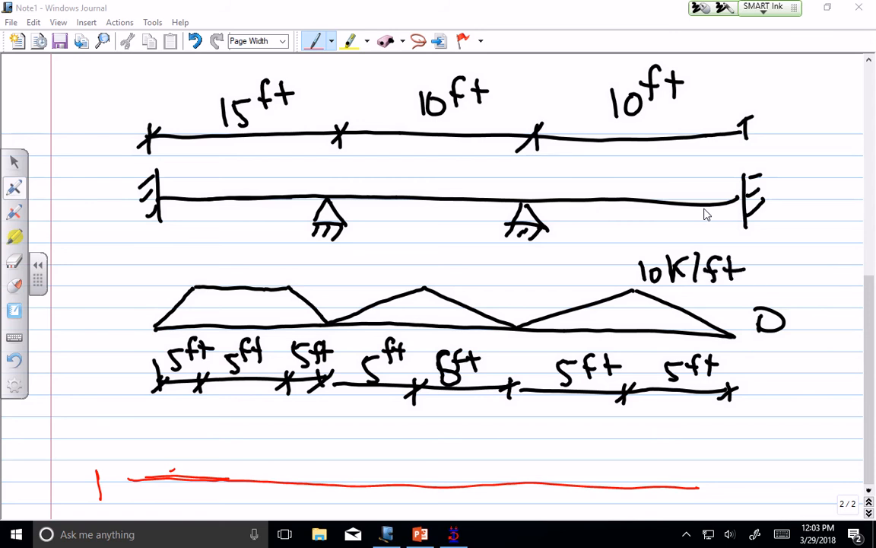
Draw a height line in the second span's triangle of the D diagram and label its peak 20 K/ft.
left_click_drag(425, 300, 425, 327)
mouse_move(439, 271)
left_mouse_down()
mouse_move(454, 284)
mouse_move(465, 272)
mouse_move(506, 286)
left_mouse_up()
left_click_drag(518, 264, 516, 288)
mouse_move(539, 266)
left_mouse_down()
mouse_move(531, 287)
mouse_move(541, 274)
left_mouse_up()
mouse_move(550, 266)
left_mouse_down()
mouse_move(549, 287)
mouse_move(564, 275)
left_mouse_up()
Draw a height line at the trapezoid's first upper corner in the D diagram and label the trapezoid 10 K/ft.
left_click_drag(197, 288, 197, 335)
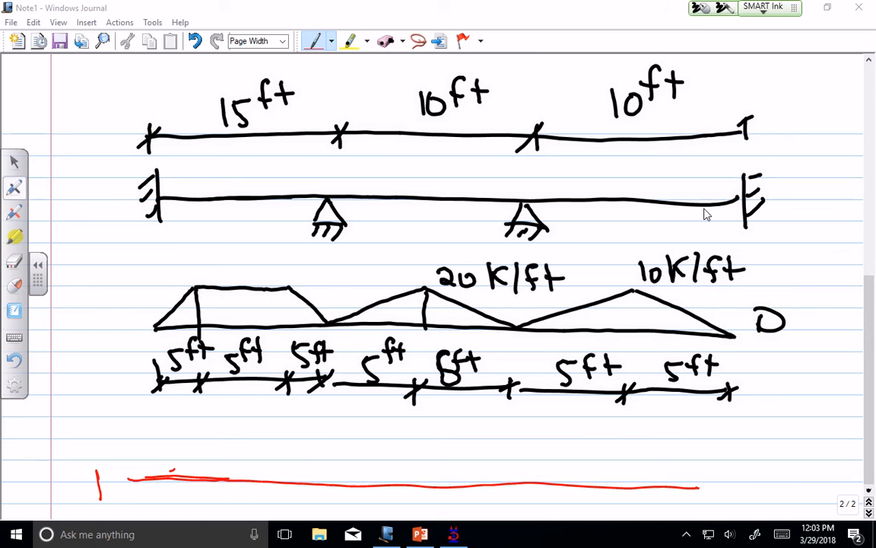
mouse_move(194, 260)
left_mouse_down()
mouse_move(195, 280)
mouse_move(202, 263)
mouse_move(240, 252)
mouse_move(229, 280)
mouse_move(257, 280)
left_mouse_up()
left_click_drag(274, 252, 271, 280)
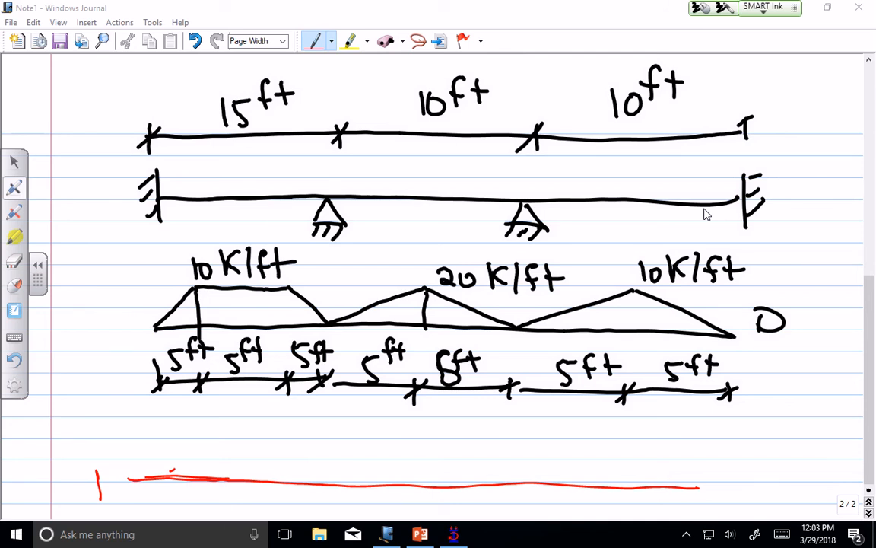
Sketch a second load diagram labelled L with a trapezoid and two triangles, marking the triangles 10 and 5.
mouse_move(162, 462)
left_mouse_down()
mouse_move(737, 465)
mouse_move(793, 478)
left_mouse_up()
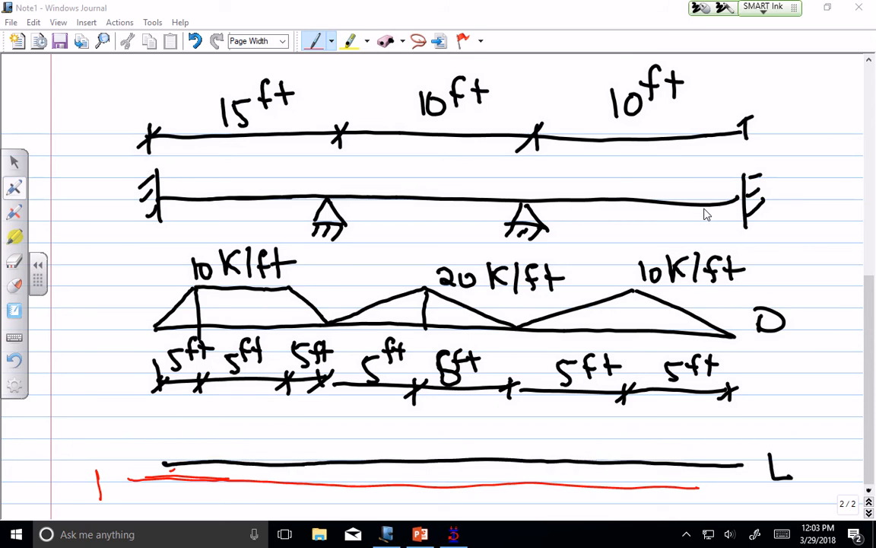
mouse_move(162, 461)
left_mouse_down()
mouse_move(176, 445)
mouse_move(308, 435)
mouse_move(329, 440)
mouse_move(347, 459)
mouse_move(417, 417)
mouse_move(517, 460)
mouse_move(603, 418)
mouse_move(740, 464)
left_mouse_up()
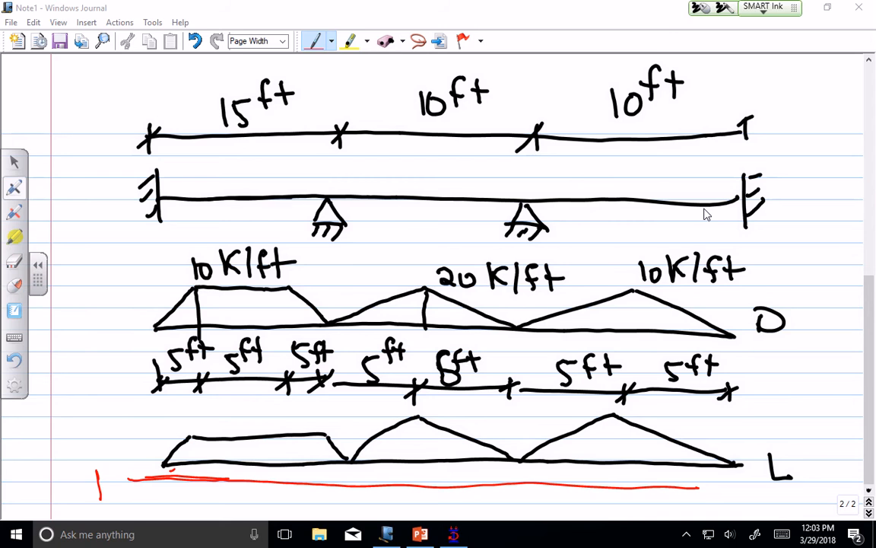
left_click_drag(662, 417, 670, 429)
left_click_drag(453, 414, 454, 428)
left_click_drag(475, 418, 464, 418)
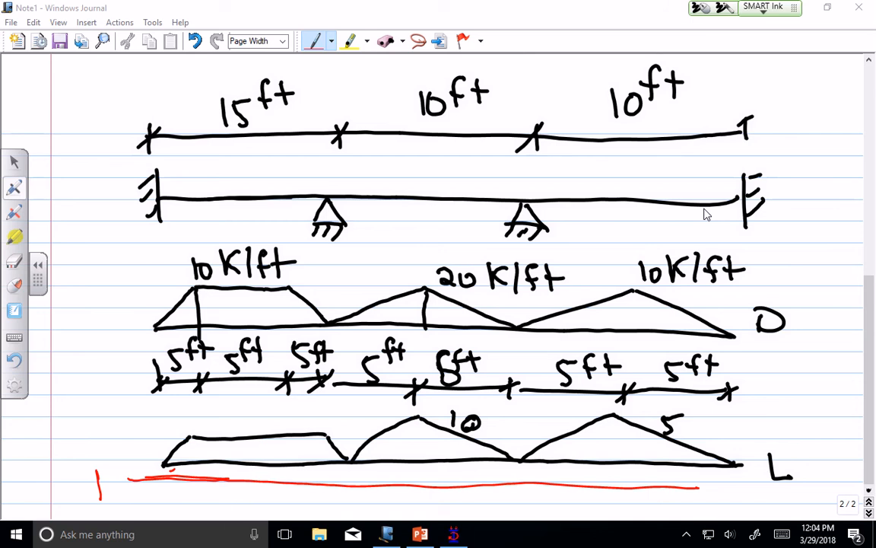
Label the L diagram's trapezoid 5 K/ft and add the unit K/ft to the values on both triangles.
mouse_move(220, 420)
left_mouse_down()
mouse_move(210, 434)
mouse_move(252, 433)
left_mouse_up()
mouse_move(270, 414)
left_mouse_down()
mouse_move(264, 434)
mouse_move(269, 422)
left_mouse_up()
mouse_move(276, 414)
left_mouse_down()
mouse_move(274, 433)
mouse_move(286, 421)
left_mouse_up()
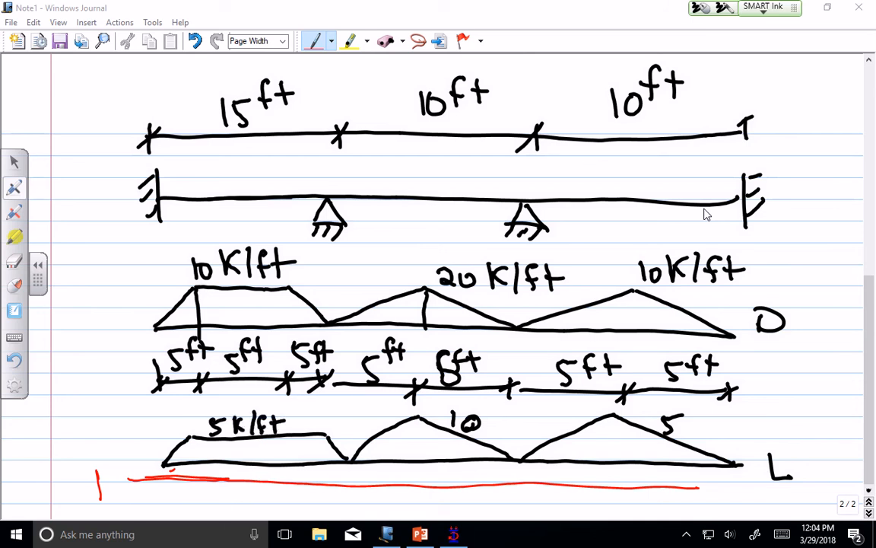
mouse_move(489, 415)
left_mouse_down()
mouse_move(488, 434)
mouse_move(500, 435)
left_mouse_up()
mouse_move(509, 409)
left_mouse_down()
mouse_move(502, 440)
mouse_move(525, 423)
left_mouse_up()
left_click_drag(529, 417, 529, 435)
left_click_drag(524, 424, 536, 424)
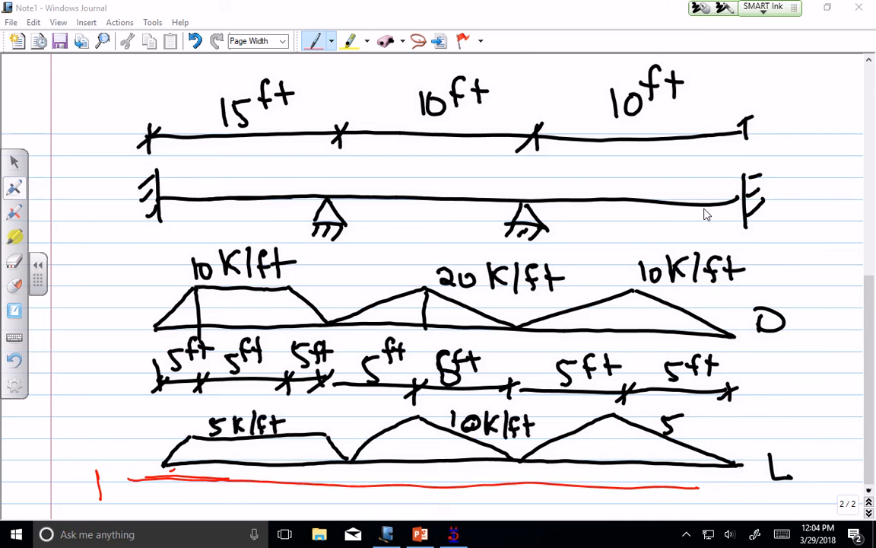
mouse_move(688, 420)
left_mouse_down()
mouse_move(684, 441)
mouse_move(696, 442)
left_mouse_up()
mouse_move(705, 418)
left_mouse_down()
mouse_move(699, 443)
mouse_move(719, 430)
left_mouse_up()
left_click_drag(725, 418, 723, 443)
left_click_drag(719, 429, 734, 429)
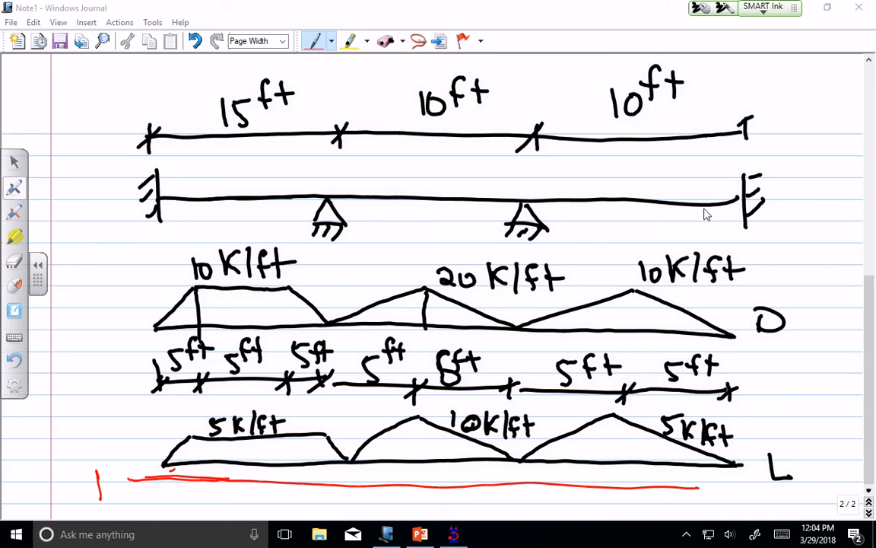
Switch to STAAD.Pro and create a new Plane structure named Structure2 in foot and kilopound units, starting with Add Beam.
left_click(454, 533)
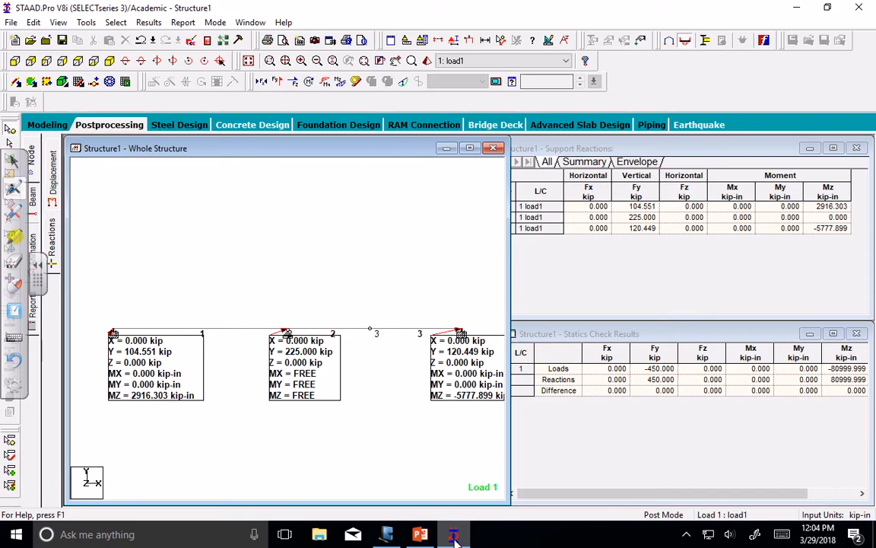
left_click(11, 22)
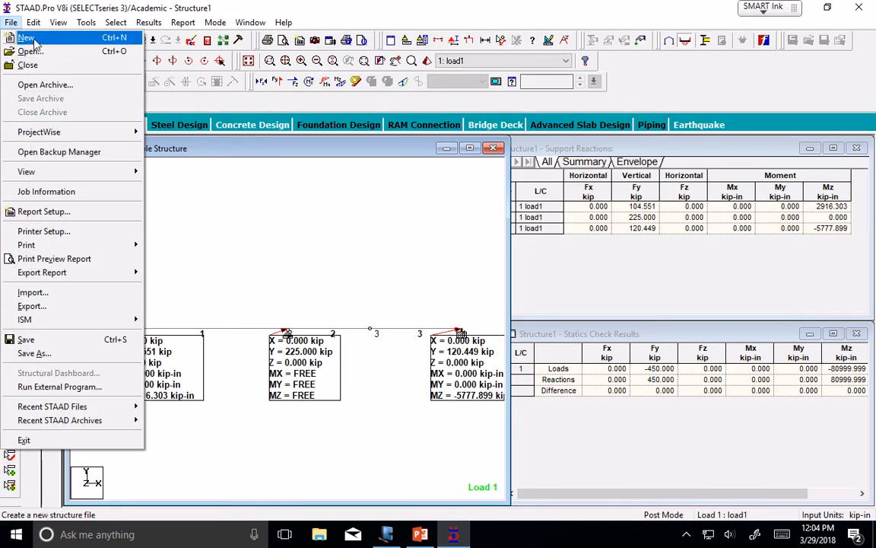
left_click(29, 39)
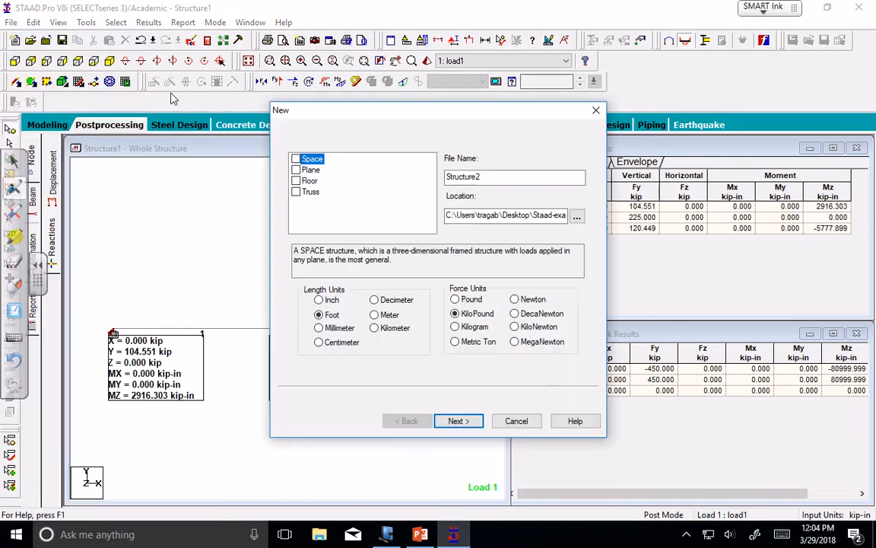
left_click(300, 172)
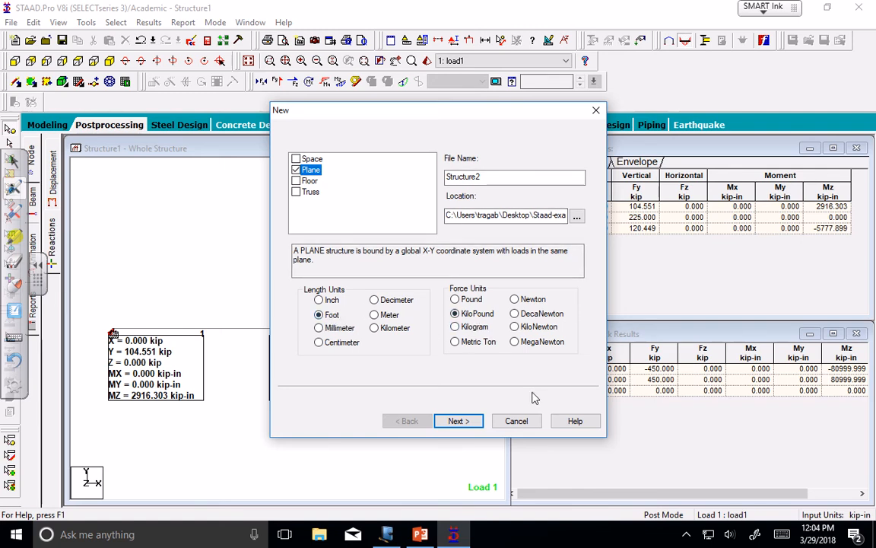
left_click(458, 422)
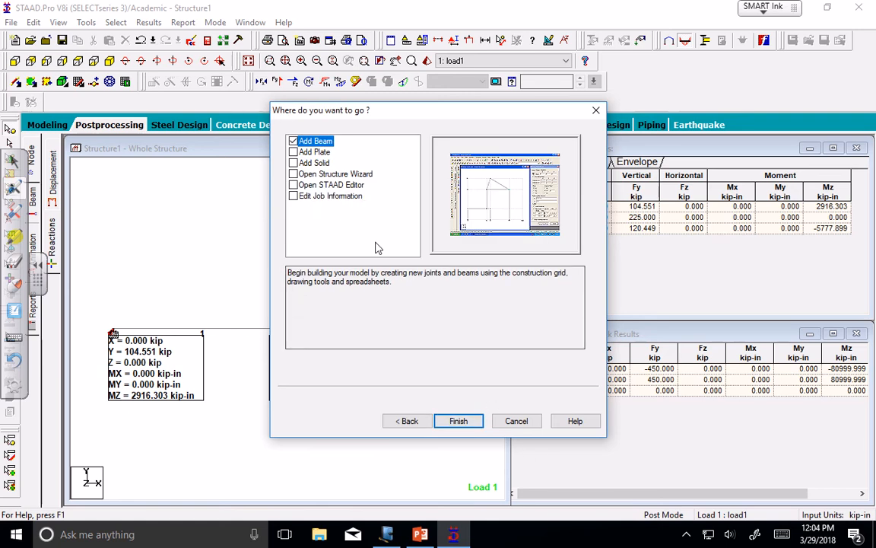
left_click(460, 420)
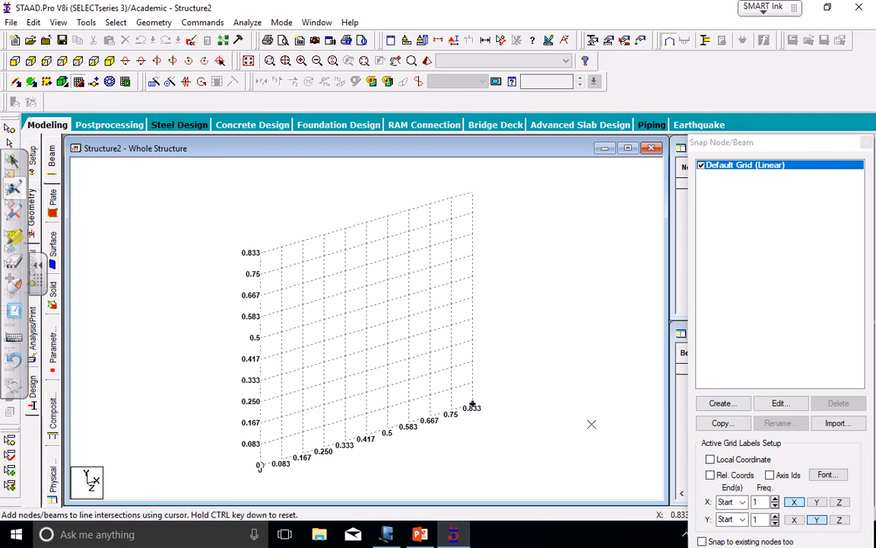
Edit the default linear grid to have 3 construction lines to the right in X at 10 ft spacing.
left_click_drag(784, 141, 778, 82)
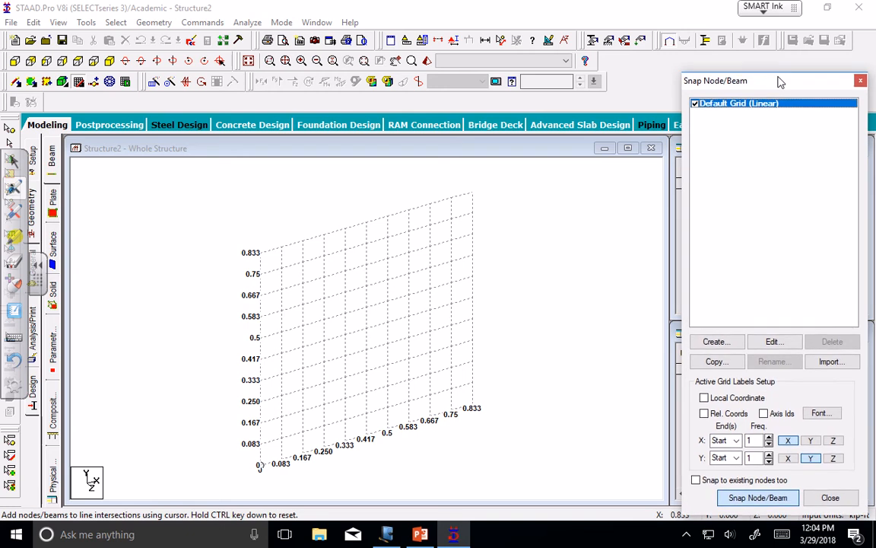
left_click(769, 342)
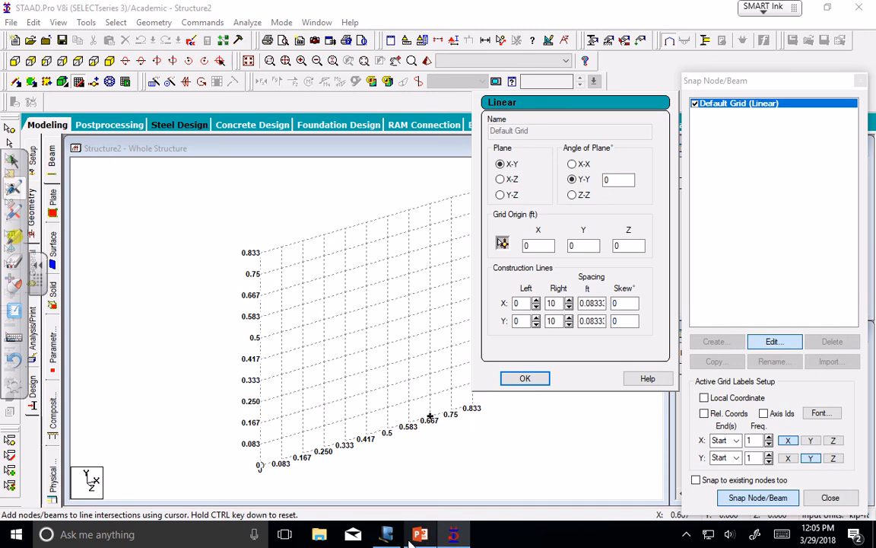
left_click(387, 534)
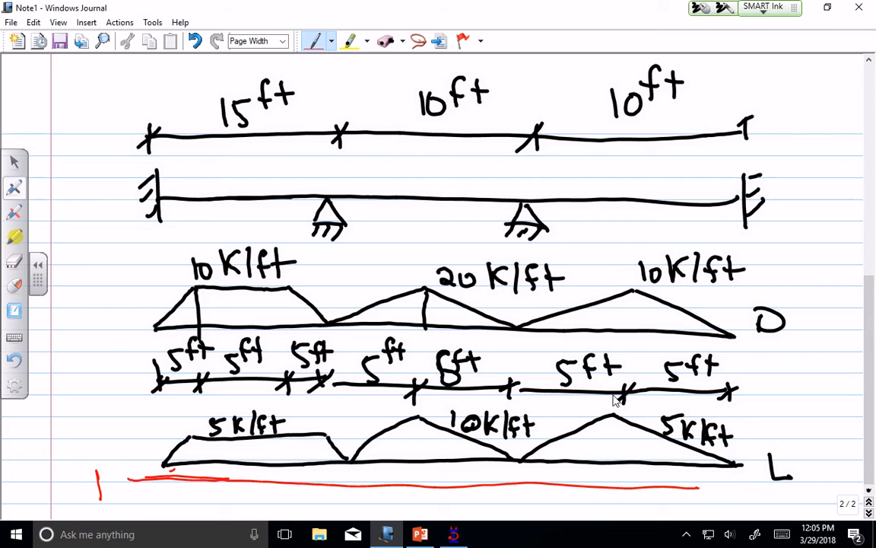
left_click(454, 535)
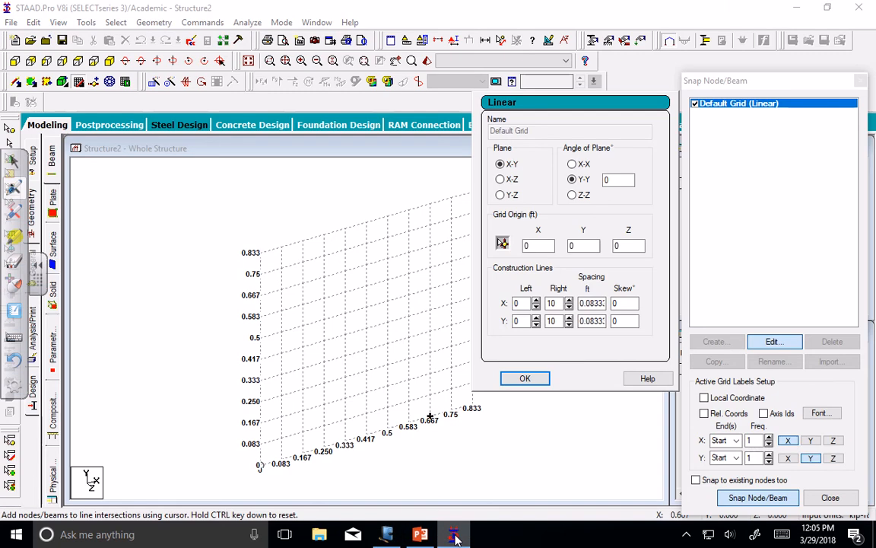
double_click(553, 303)
type("3")
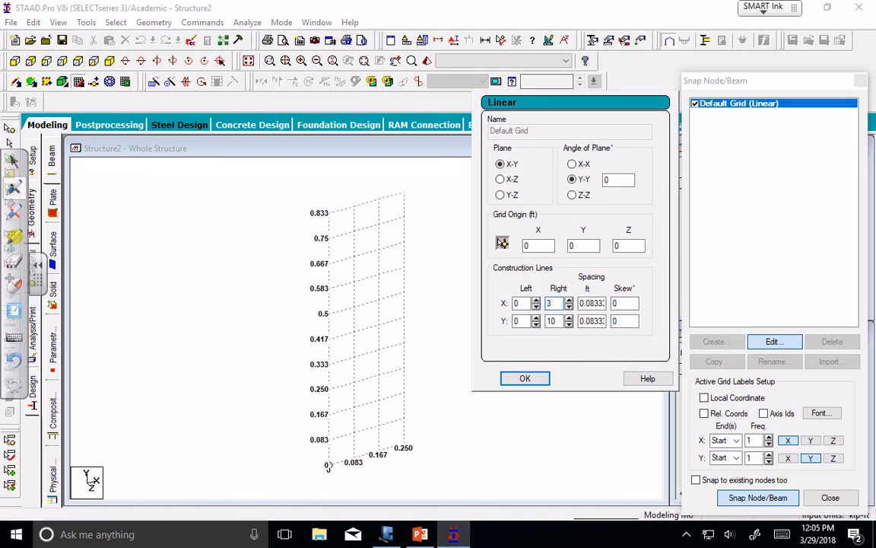
left_click(597, 303)
double_click(597, 302)
type("10")
left_click(540, 379)
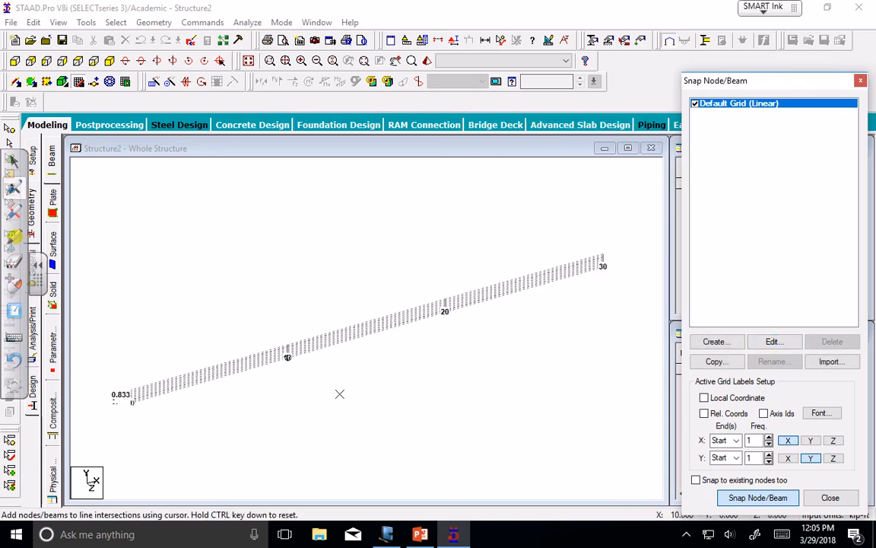
Set the default grid's Y direction to 1 construction line at 2 ft spacing.
scroll(157, 407, "up", 3)
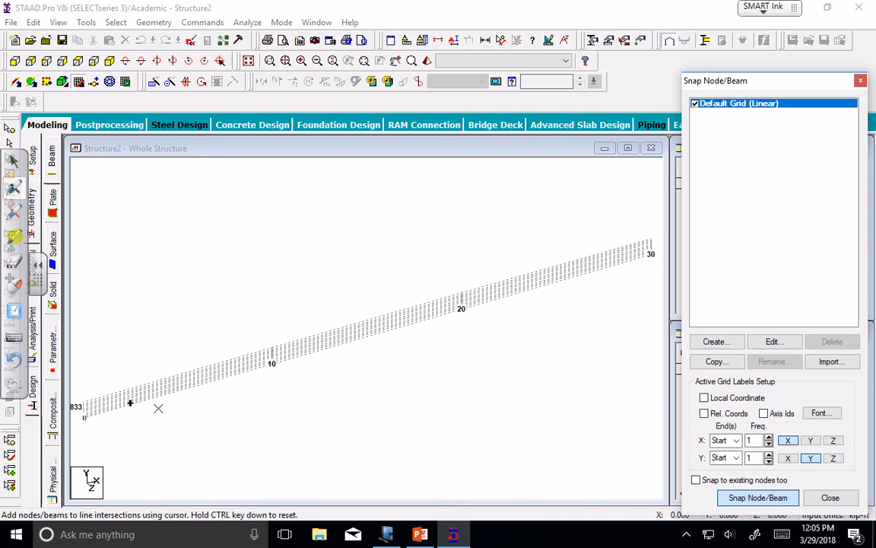
scroll(410, 346, "up", 1)
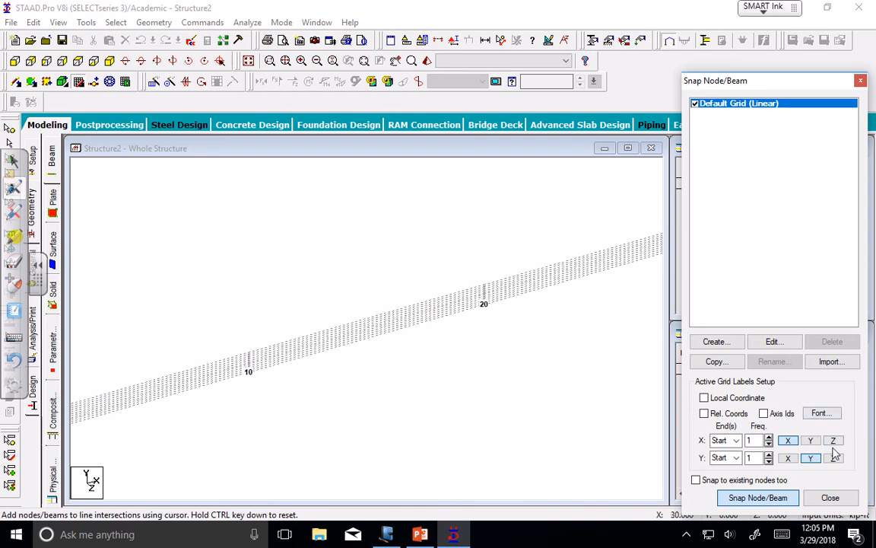
left_click(775, 343)
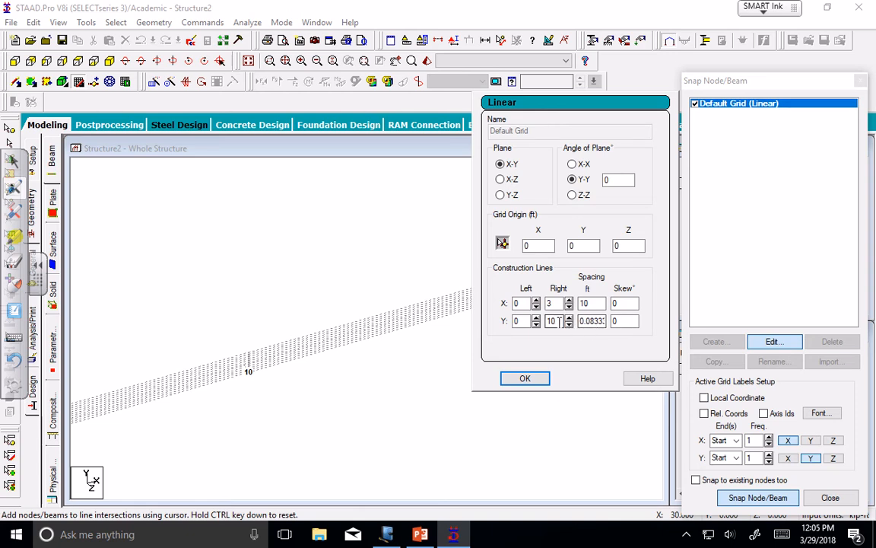
left_click_drag(561, 322, 531, 321)
type("1")
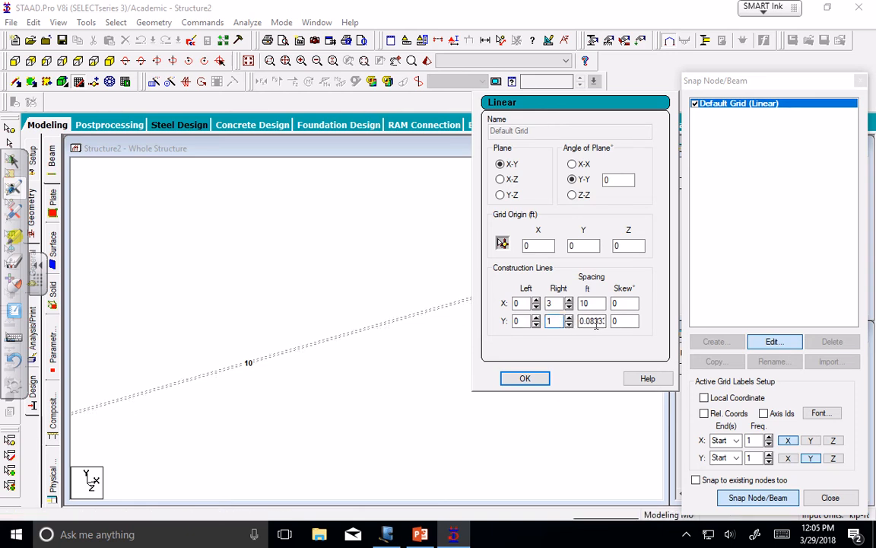
double_click(593, 321)
type("2")
left_click(525, 378)
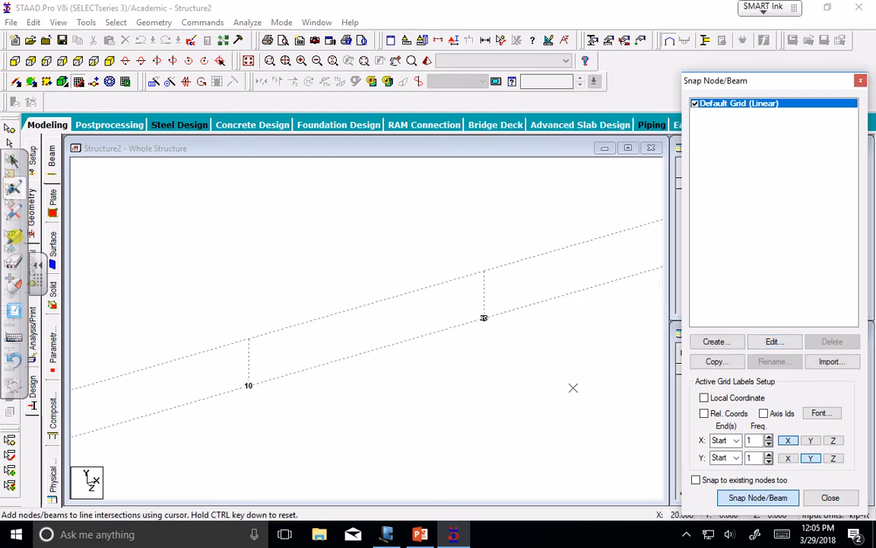
scroll(541, 353, "down", 5)
scroll(534, 352, "down", 2)
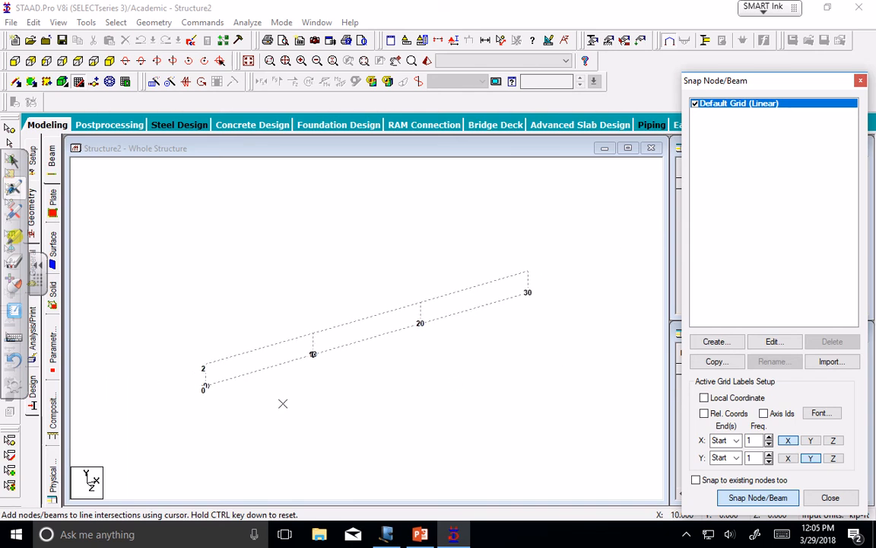
Draw three connected beams along the grid's base through X = 0, 10, 20 and 30 ft, and close the snap grid.
left_click(205, 385)
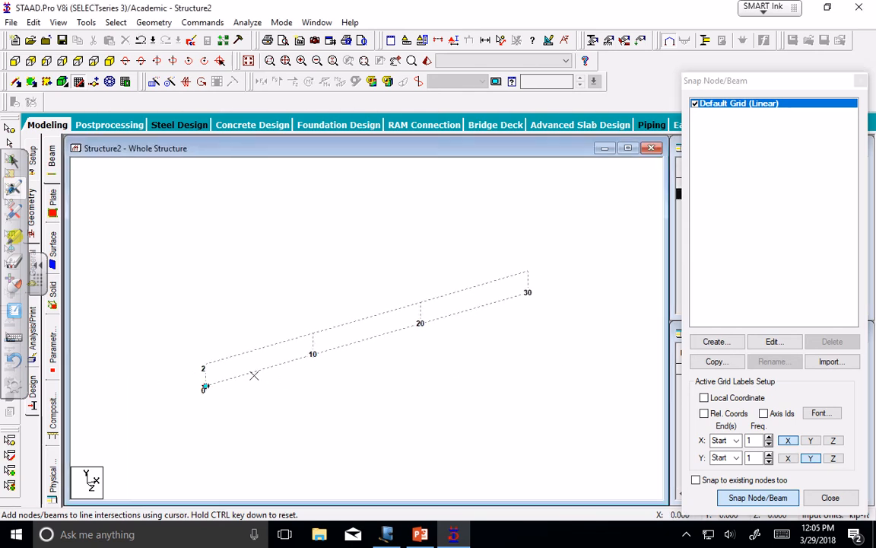
left_click(312, 357)
left_click(420, 324)
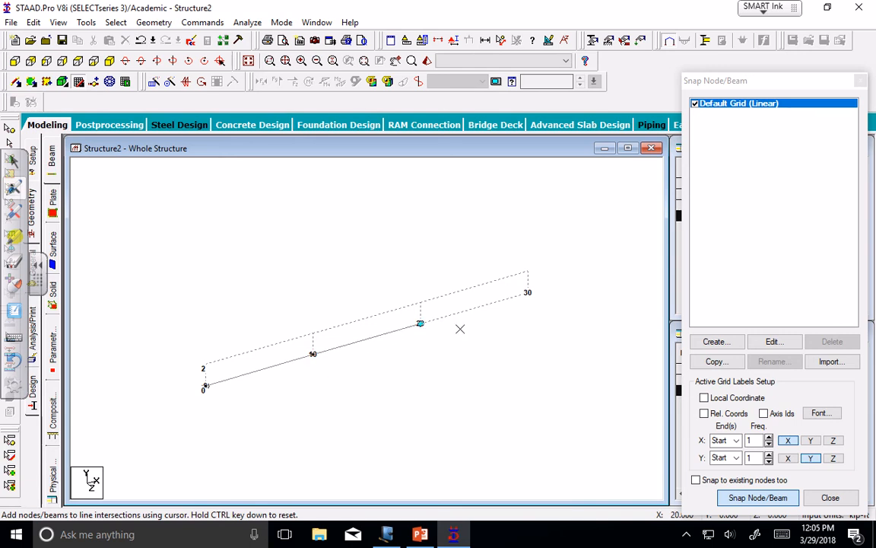
left_click(528, 294)
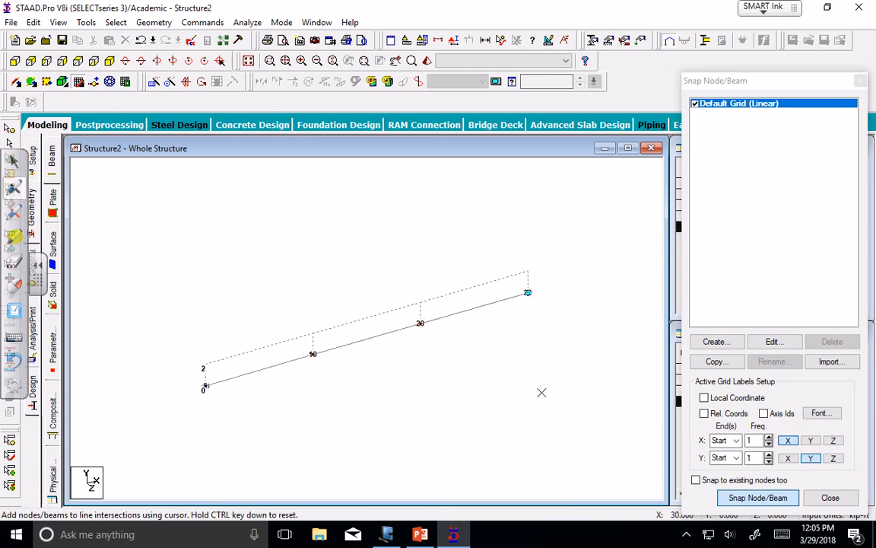
left_click(830, 498)
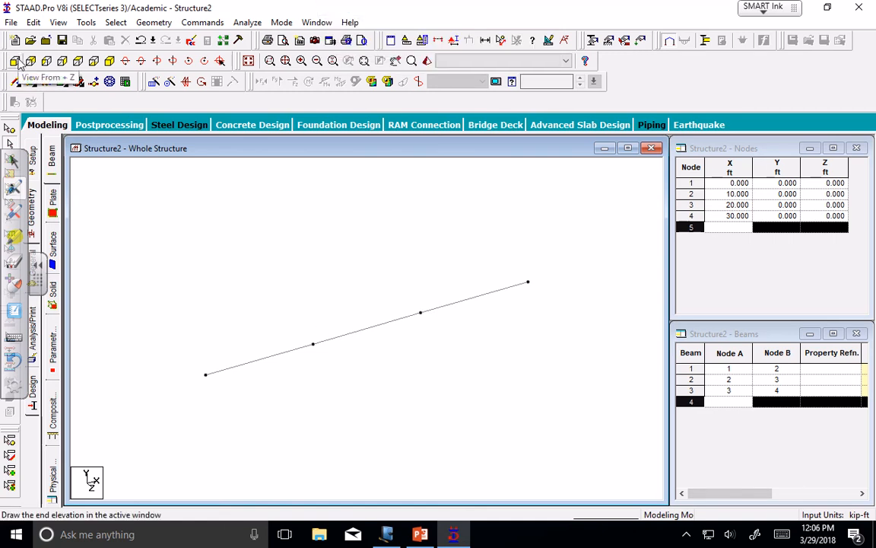
View the structure from +Z and check the beams' lengths in the Beams table.
left_click(17, 62)
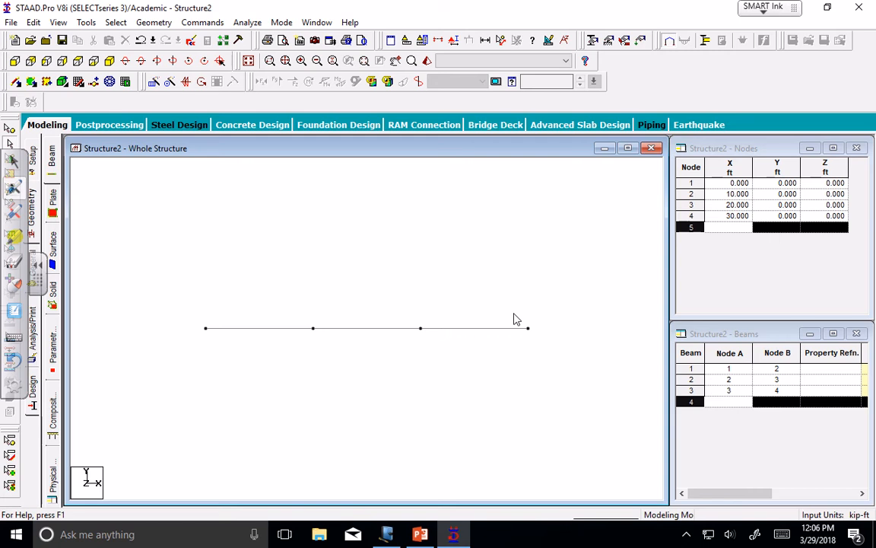
left_click(300, 330)
left_click(373, 331)
left_click(448, 332)
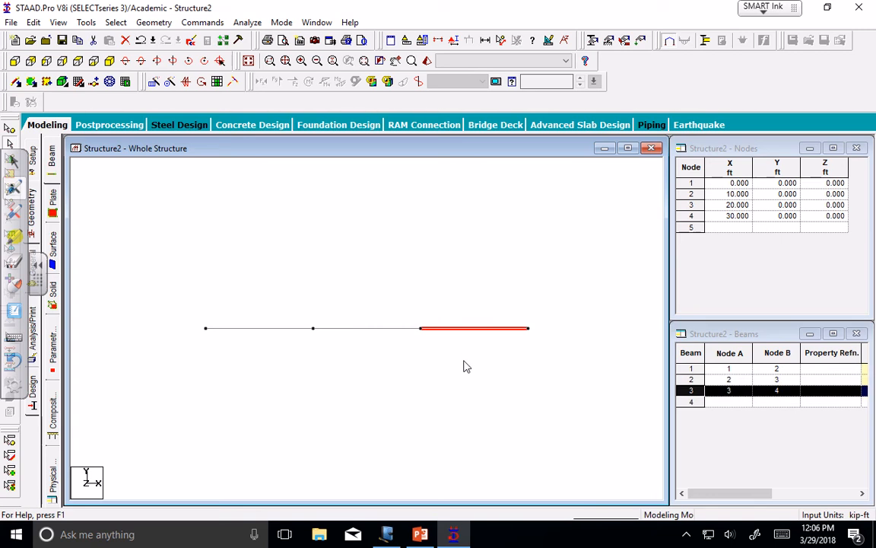
left_click(286, 328)
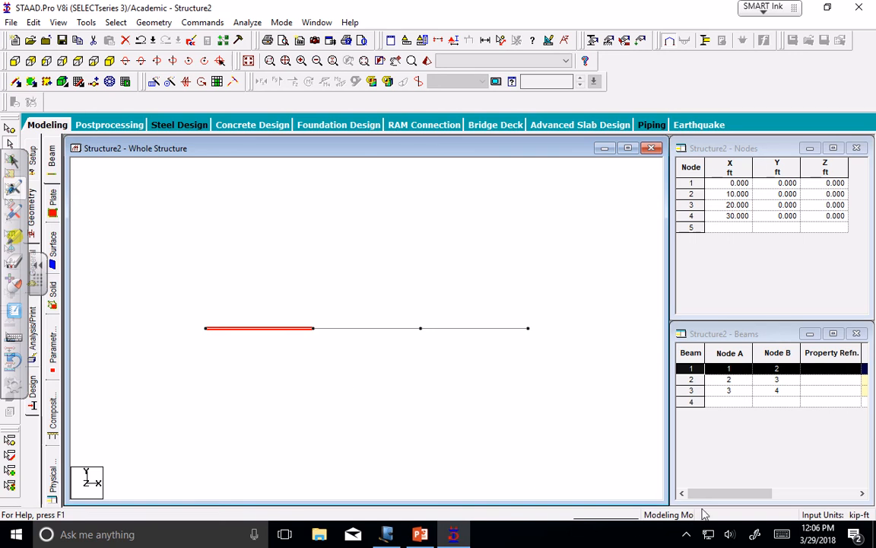
left_click_drag(703, 494, 818, 493)
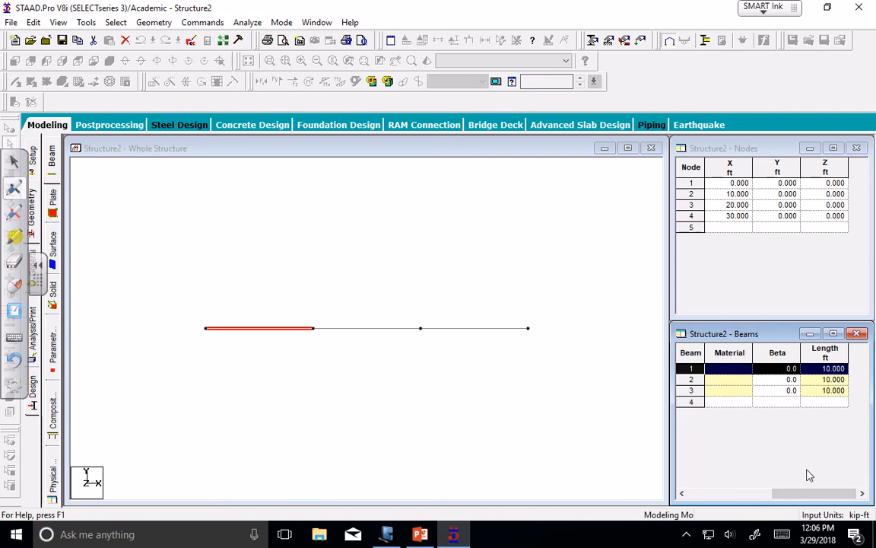
left_click_drag(805, 493, 709, 495)
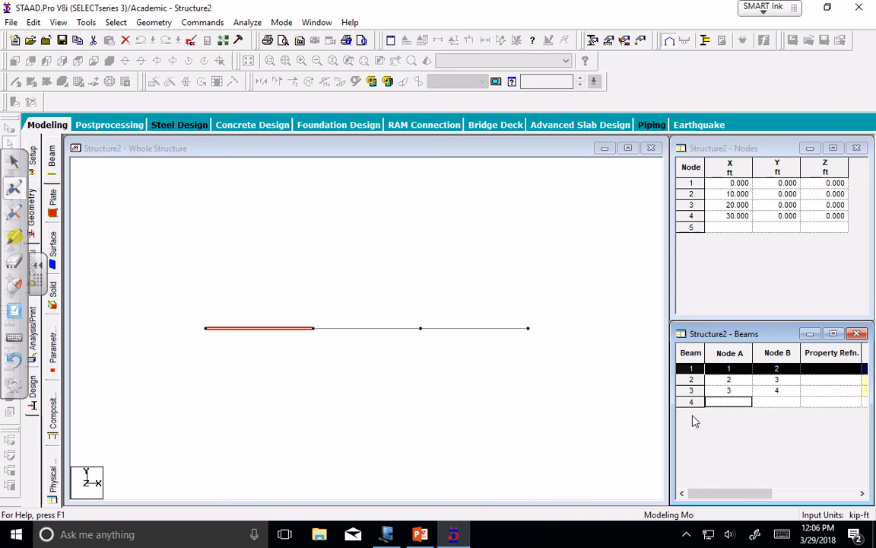
Set node 1's X coordinate to -5 ft and check the first beam's length in the Beams table.
double_click(740, 184)
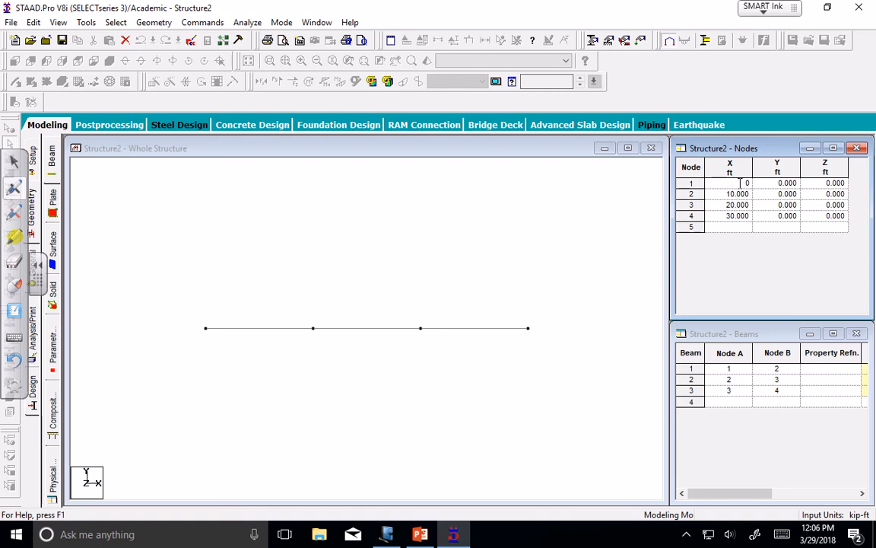
left_click_drag(742, 184, 757, 183)
type("5")
left_click(807, 252)
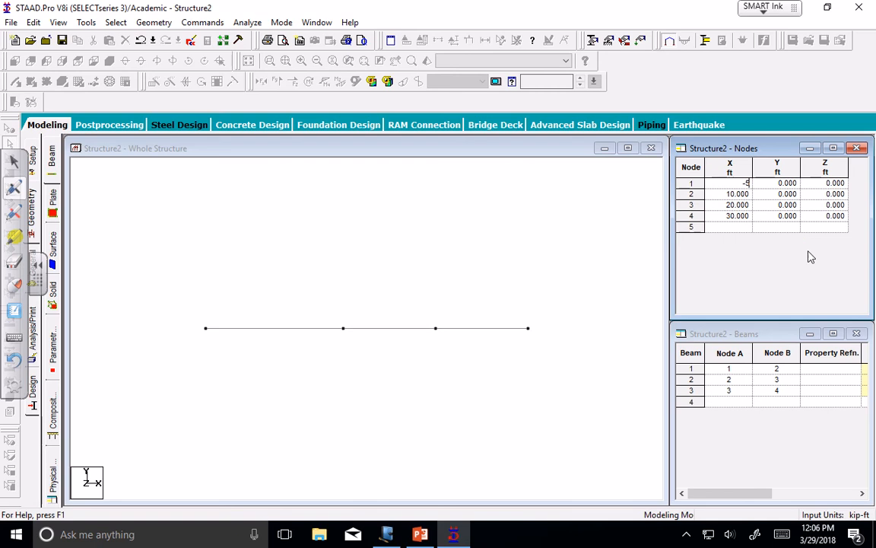
left_click(761, 198)
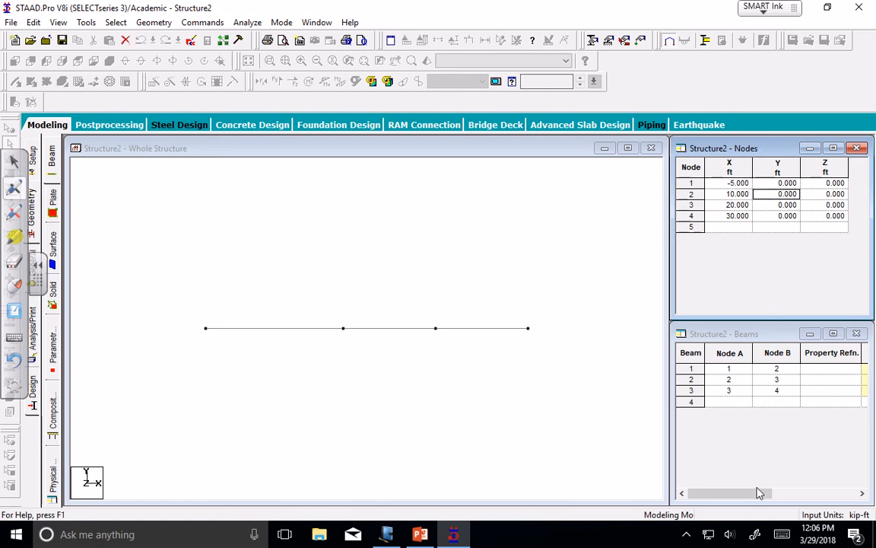
left_click_drag(749, 493, 829, 493)
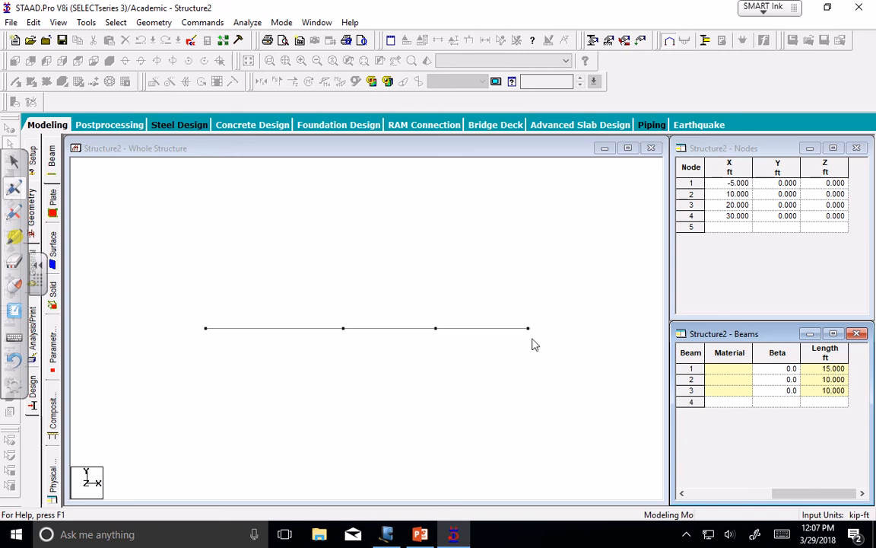
left_click(433, 411)
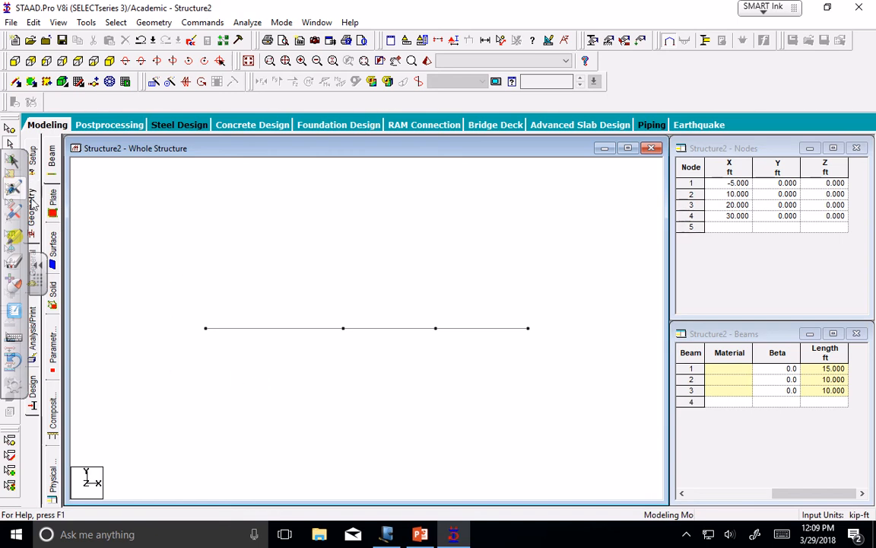
Open the section properties for the whole structure and set the current input length unit to inch.
left_click(34, 257)
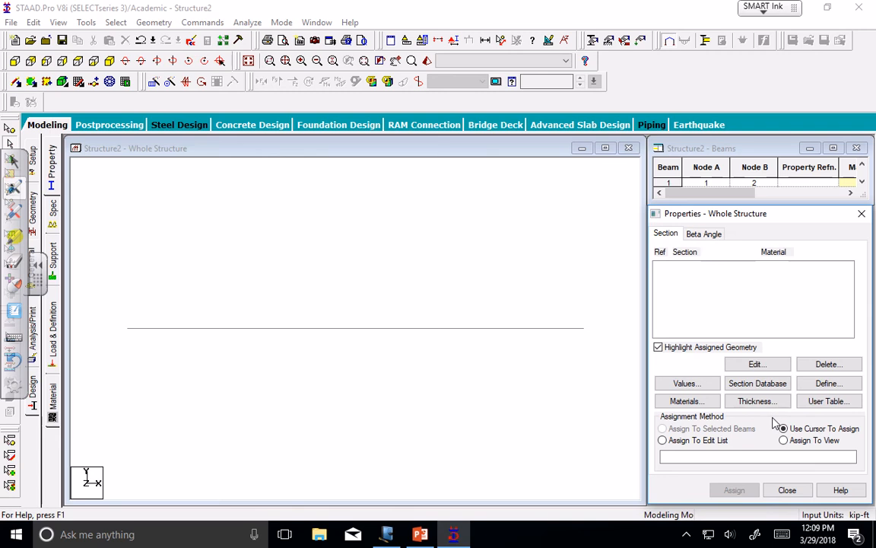
left_click(815, 384)
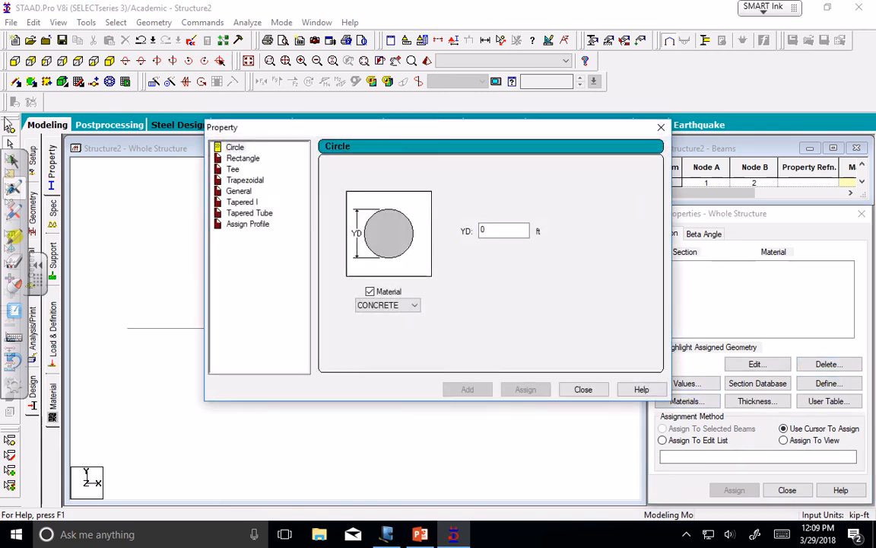
left_click(663, 130)
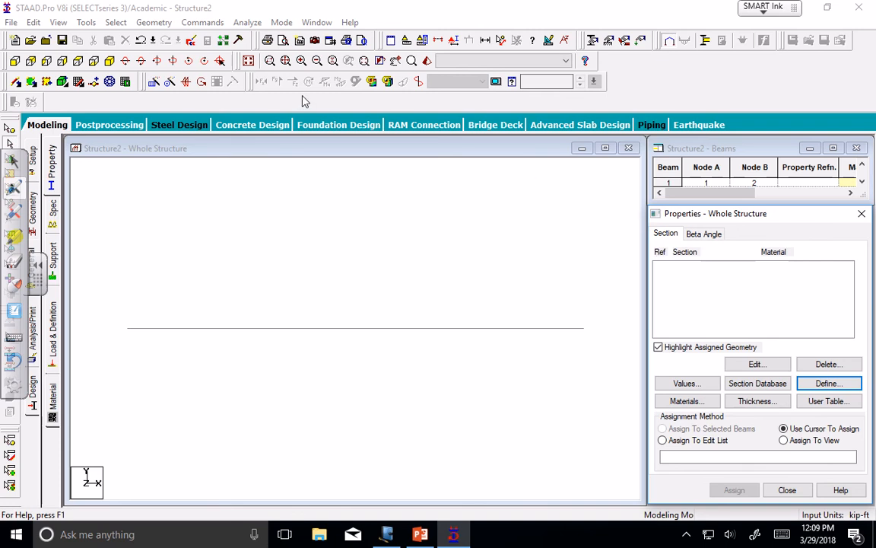
left_click(407, 45)
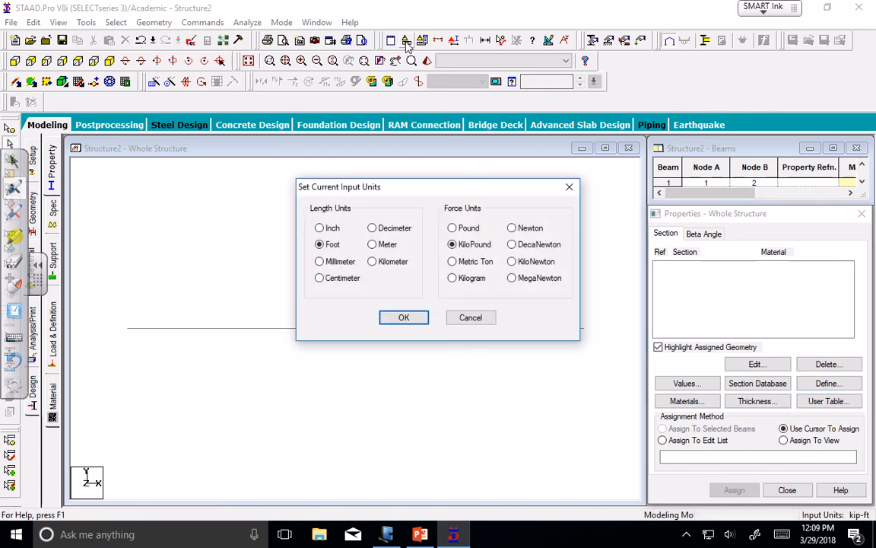
left_click(404, 318)
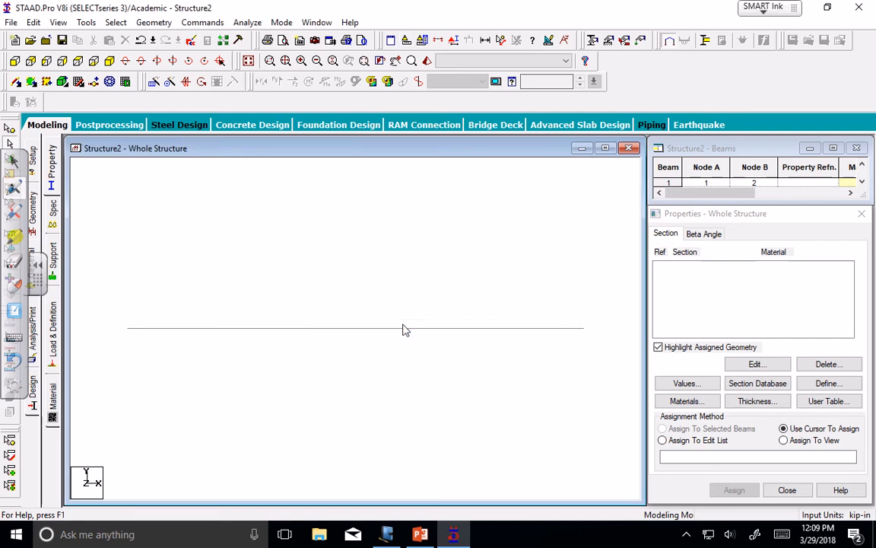
Define a rectangular concrete section with YD 30 in and ZD 20 in, and add it to the section list.
left_click(828, 382)
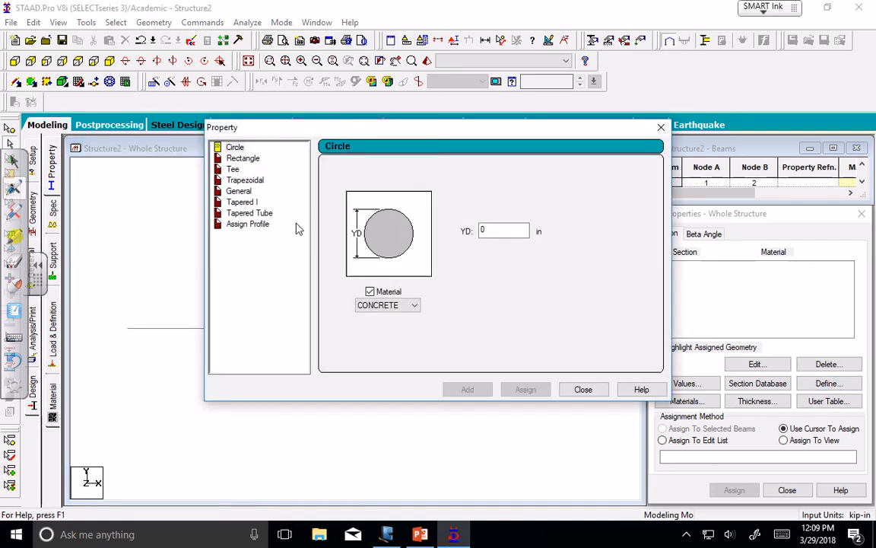
left_click(245, 159)
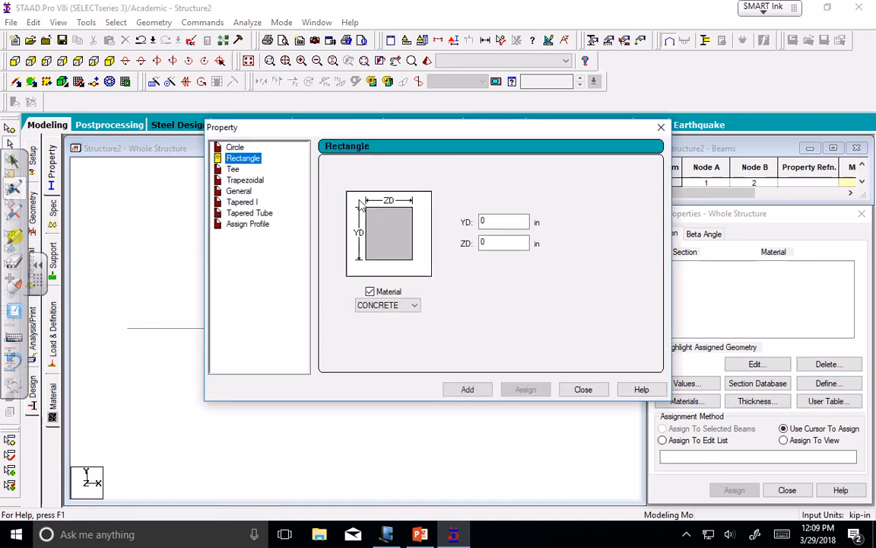
left_click(408, 306)
left_click(403, 307)
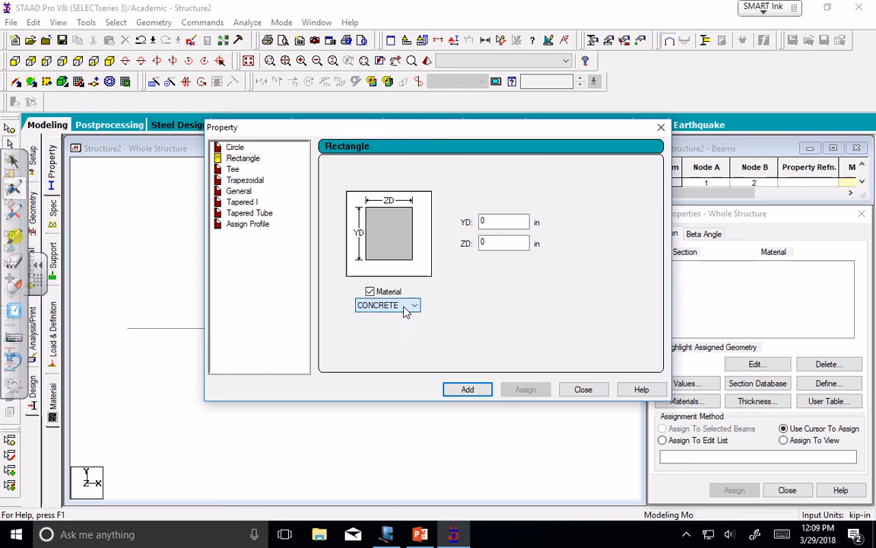
left_click(492, 222)
double_click(492, 222)
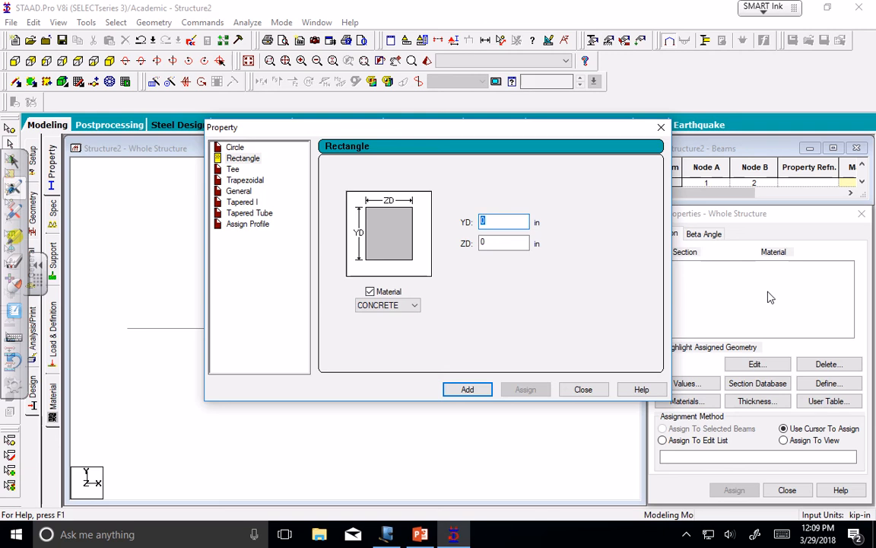
left_click(517, 244)
double_click(516, 244)
type("20")
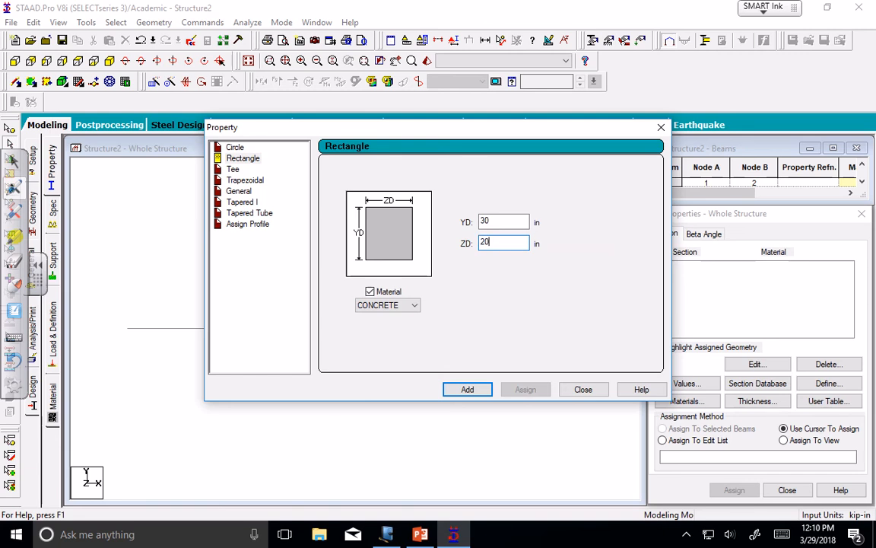
left_click(466, 391)
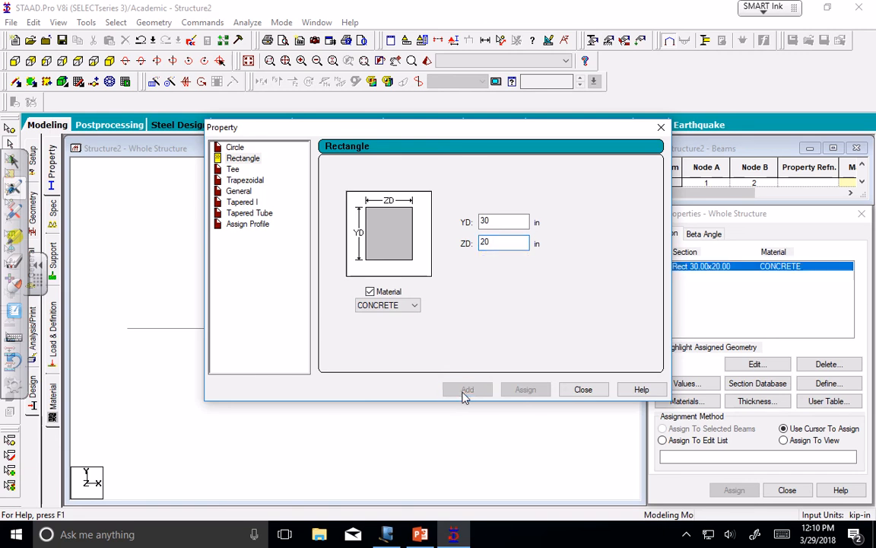
Add a second rectangular concrete section with YD 40 in and ZD 20 in, and finish defining sections.
double_click(481, 221)
type("40")
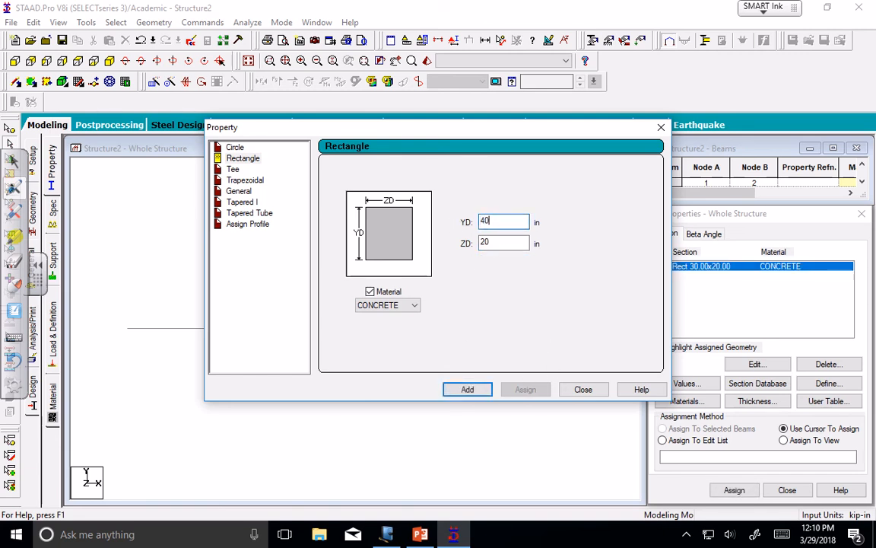
left_click(478, 391)
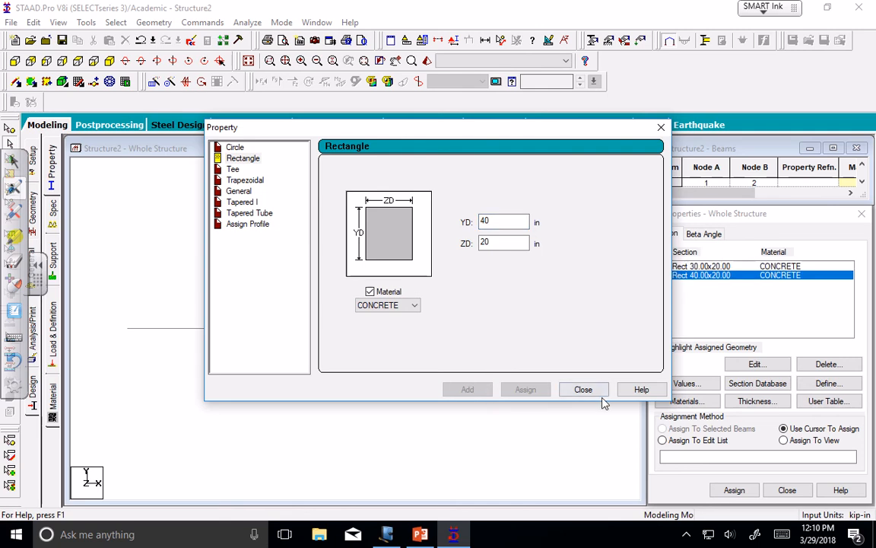
left_click(582, 389)
Select the Rect 30.00x20.00 section and set the current input length unit to foot.
left_click(751, 266)
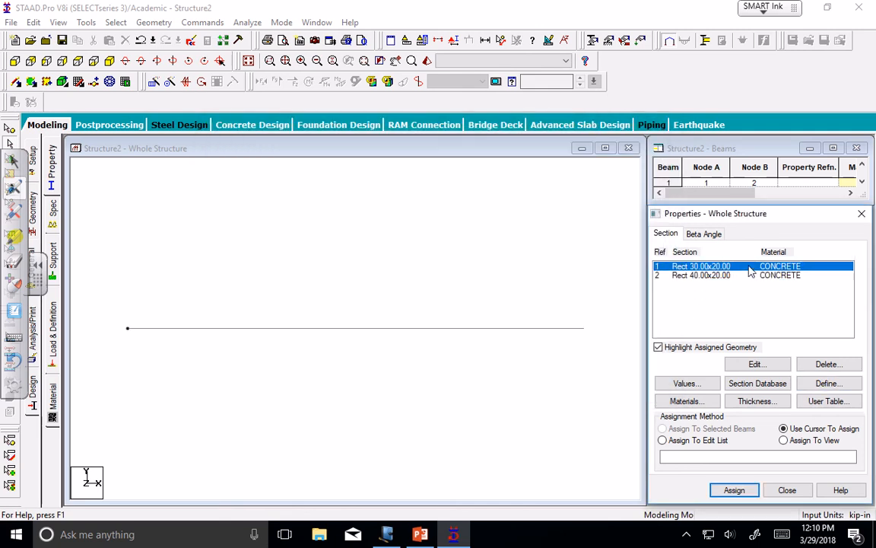
left_click(749, 276)
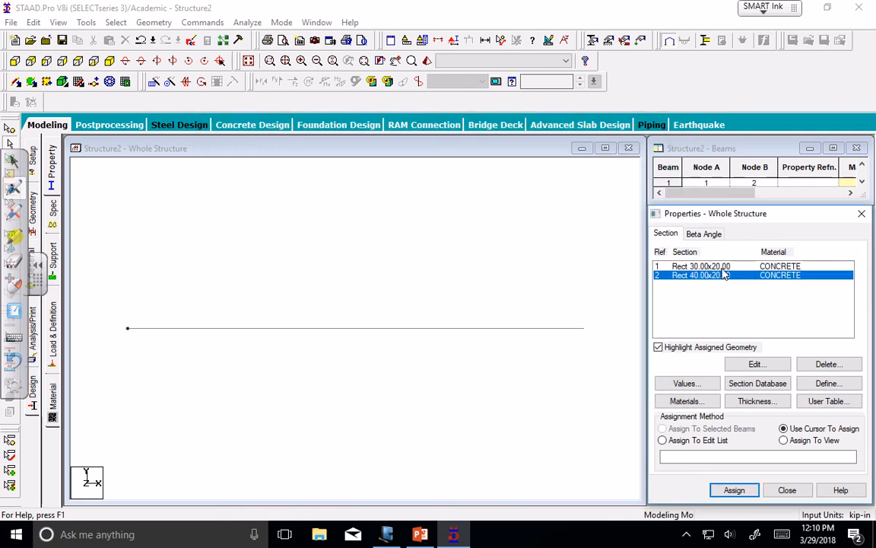
left_click(727, 266)
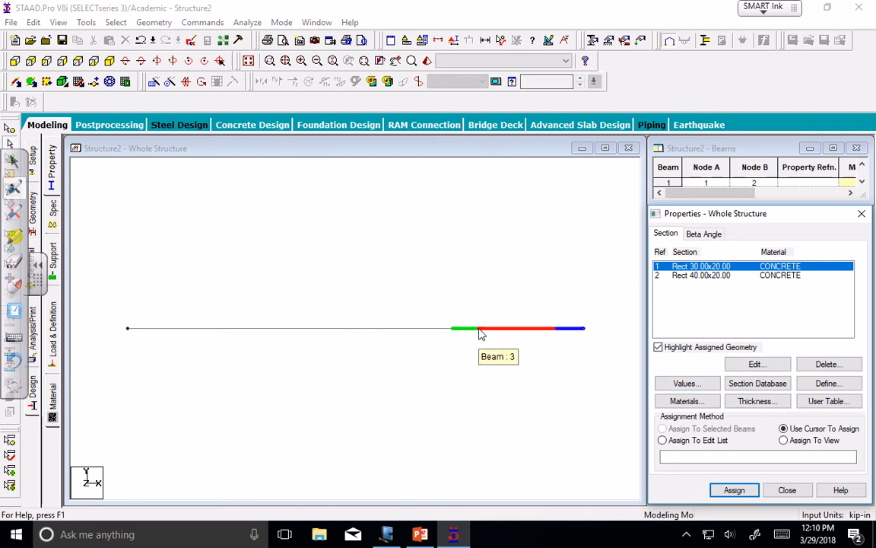
left_click(407, 43)
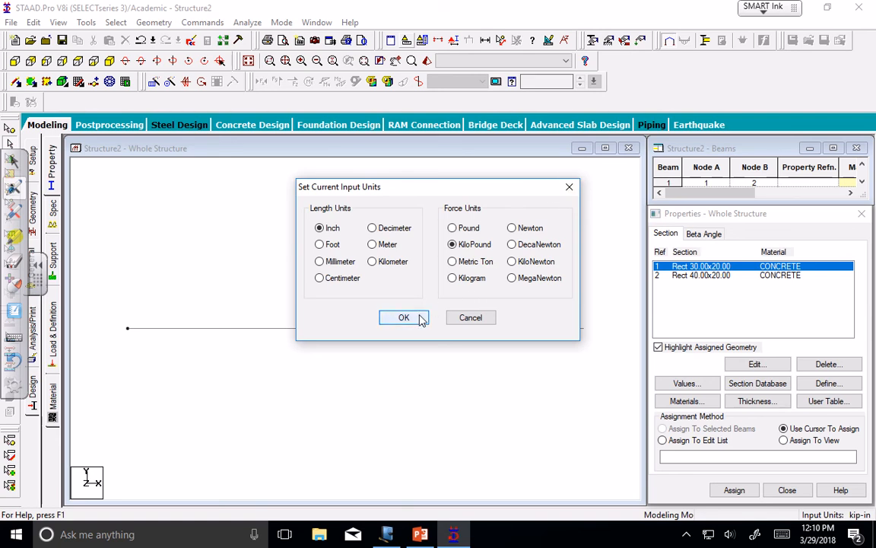
left_click(321, 245)
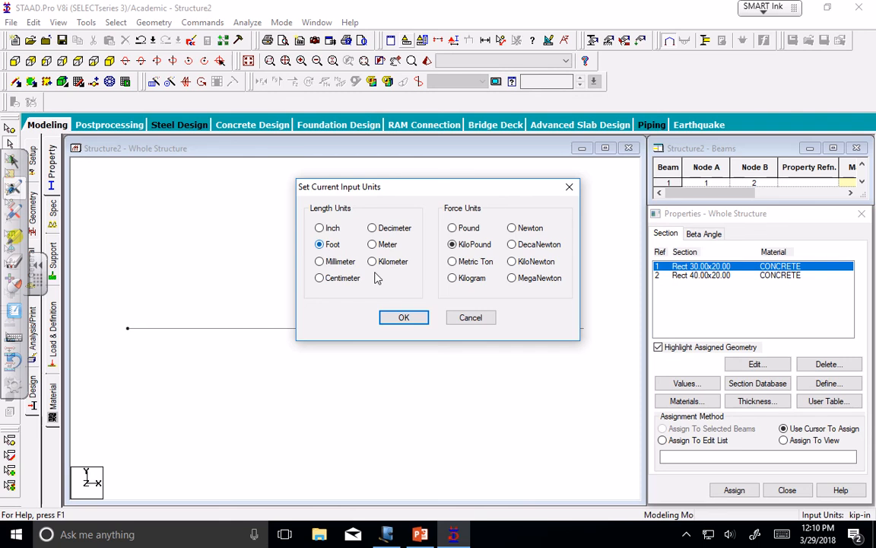
left_click(401, 317)
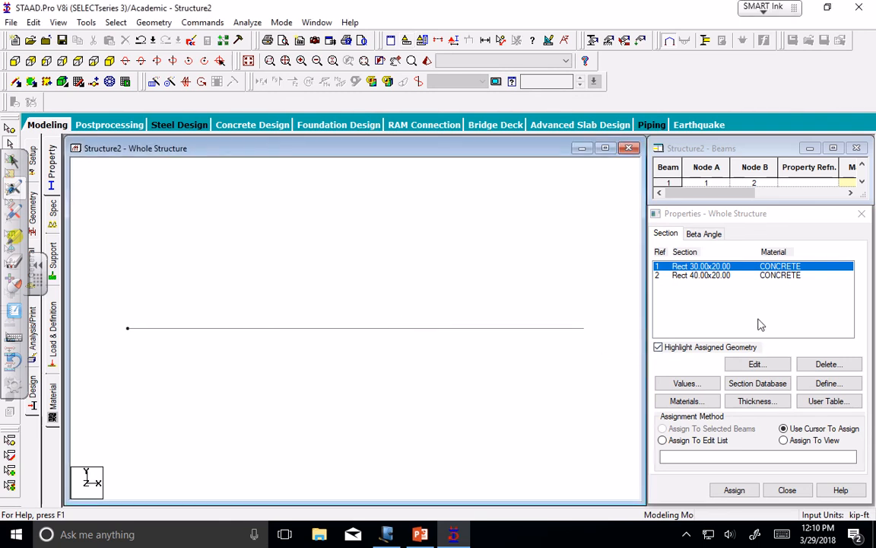
left_click(724, 310)
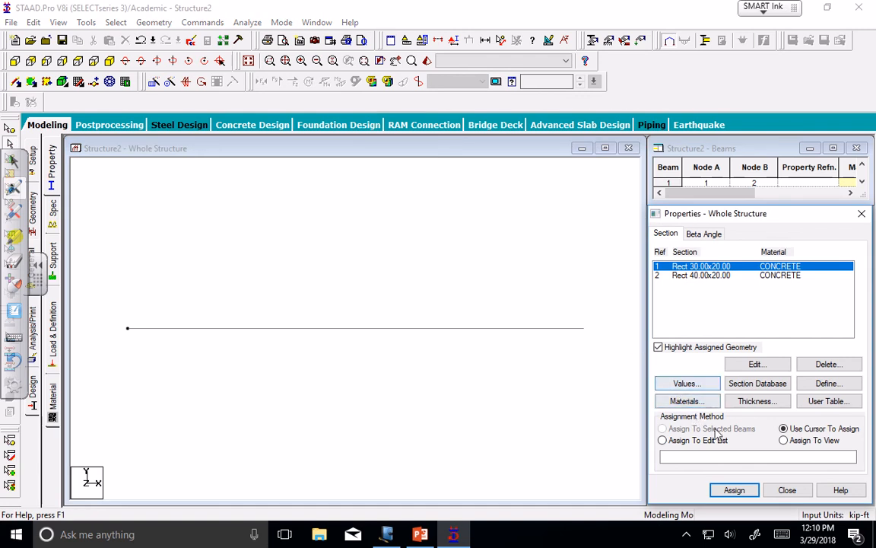
Assign the Rect 30.00x20.00 section to beams 2 and 3 and Rect 40.00x20.00 to beam 1, and close the properties.
left_click(735, 489)
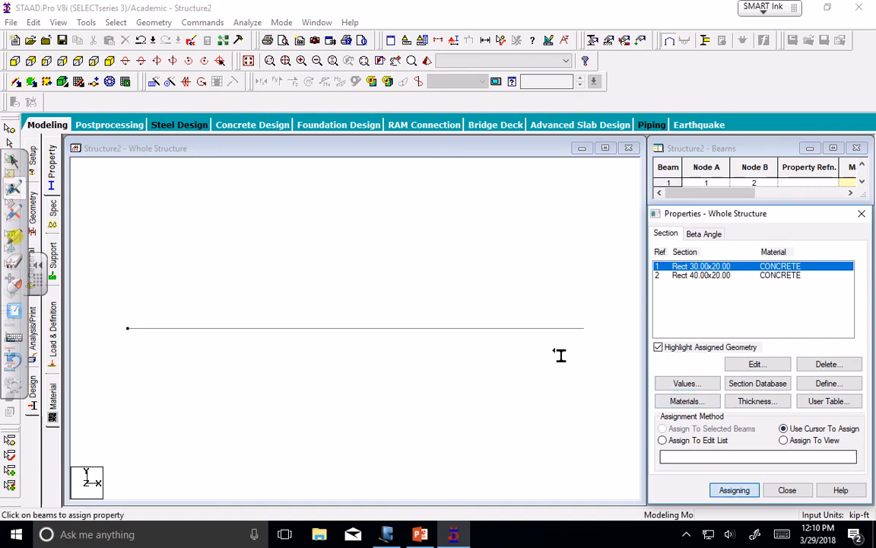
left_click(537, 330)
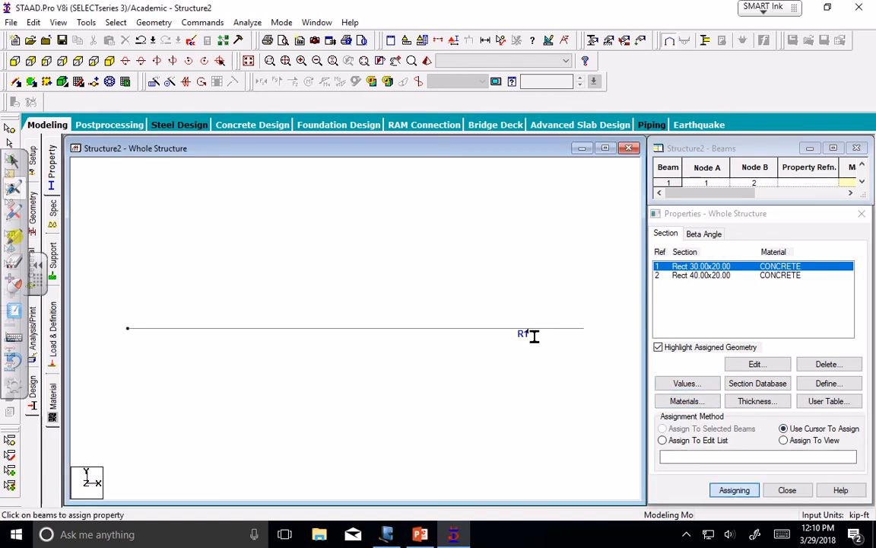
left_click(393, 330)
left_click(701, 276)
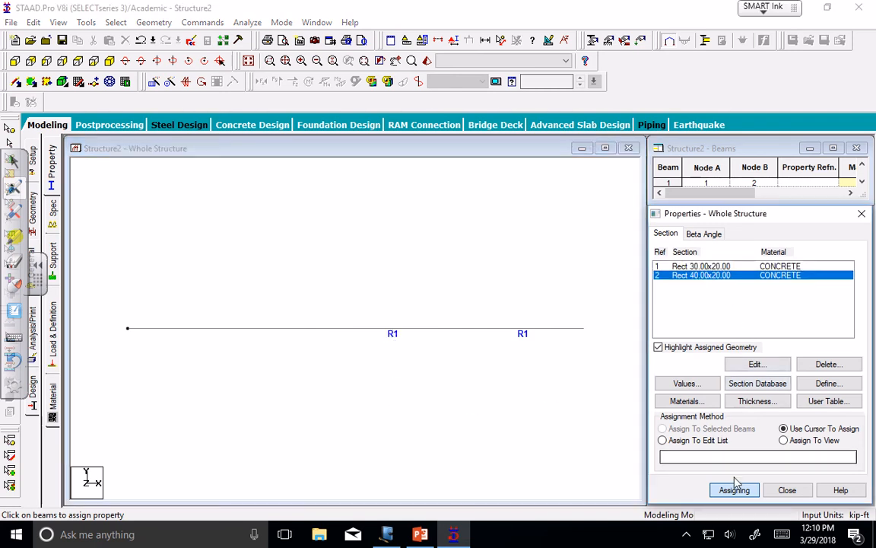
left_click(213, 330)
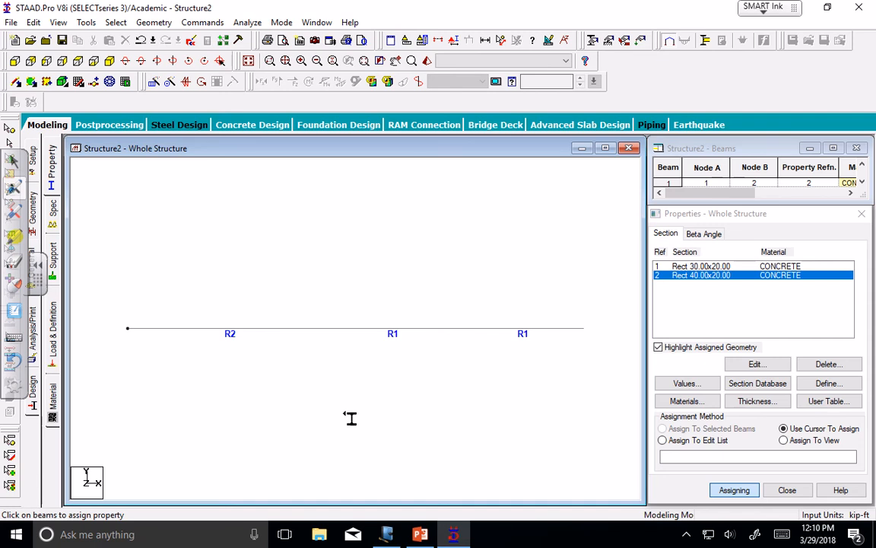
left_click(786, 490)
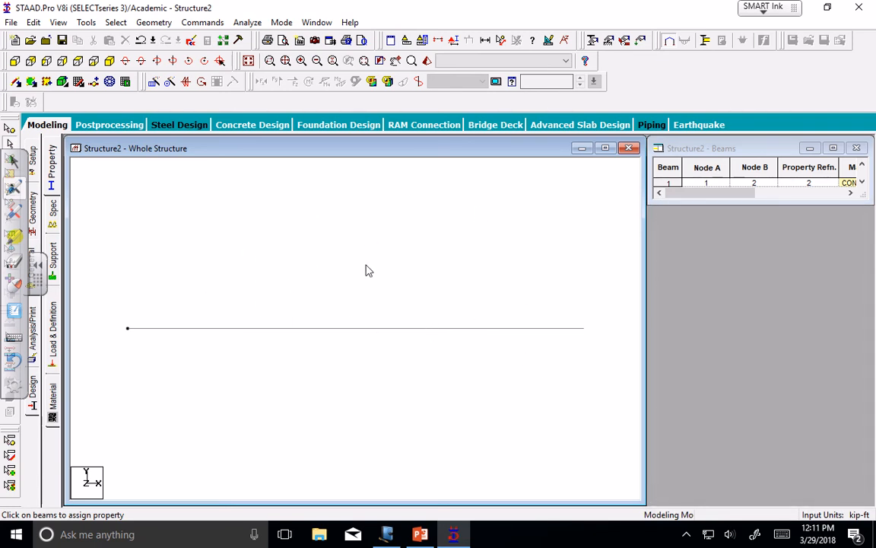
Enlarge the beam table to check the assigned properties, and create a fully fixed support definition.
left_click_drag(729, 202, 698, 283)
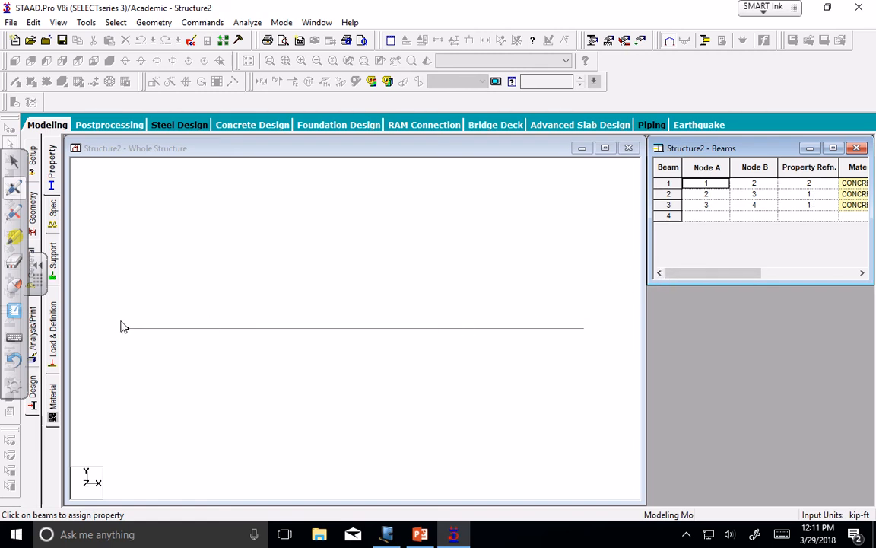
left_click(53, 213)
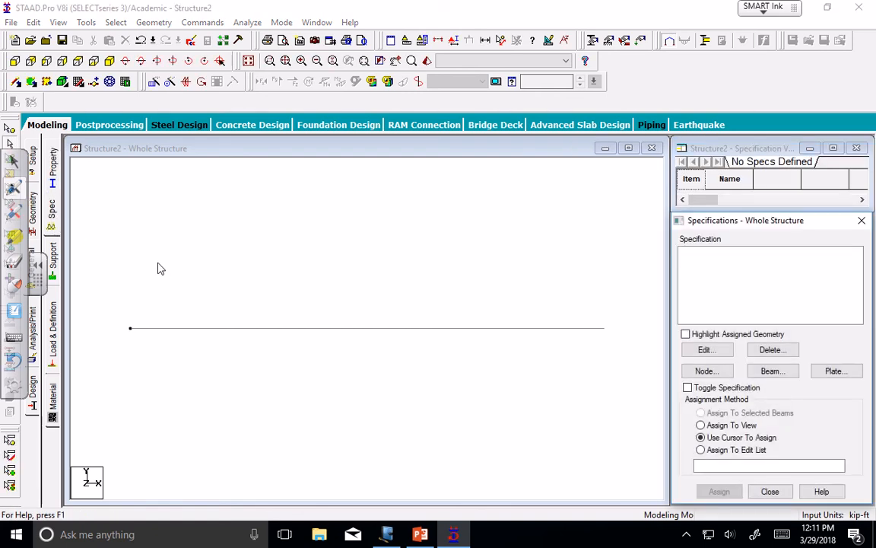
left_click(53, 259)
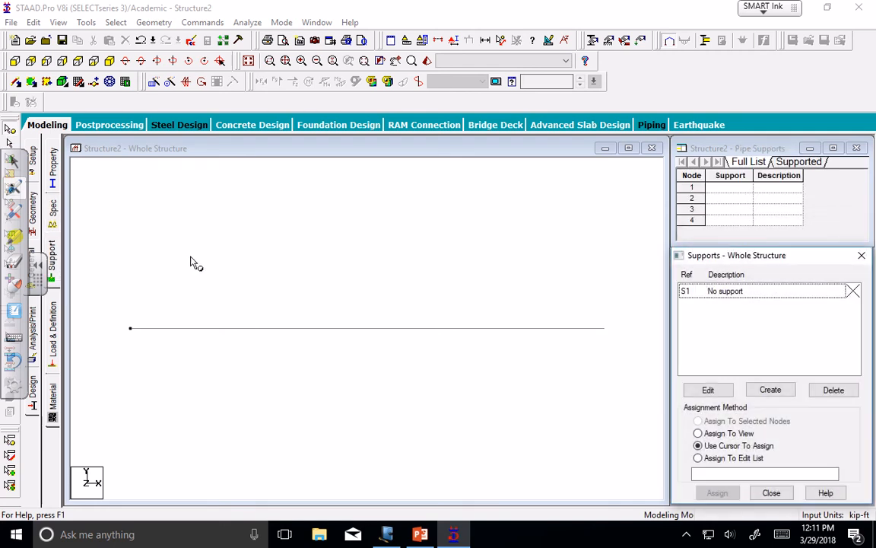
left_click(771, 390)
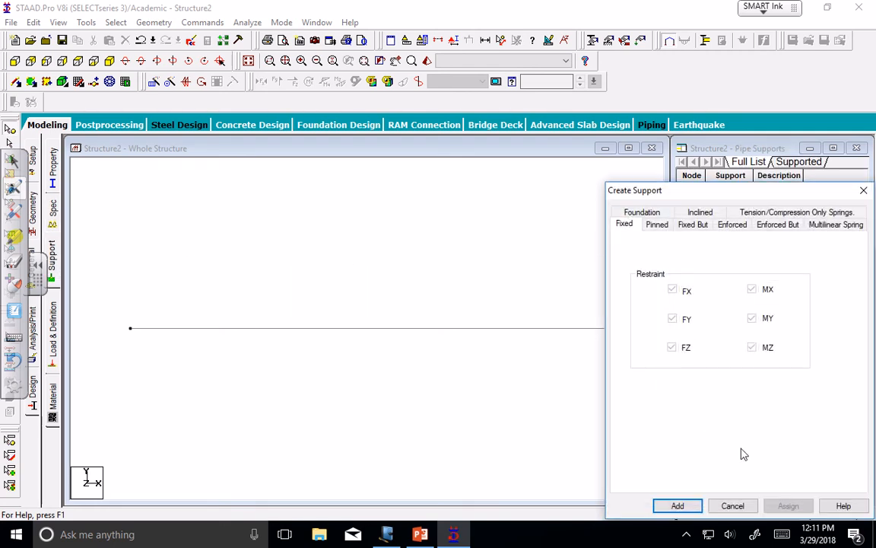
left_click(678, 504)
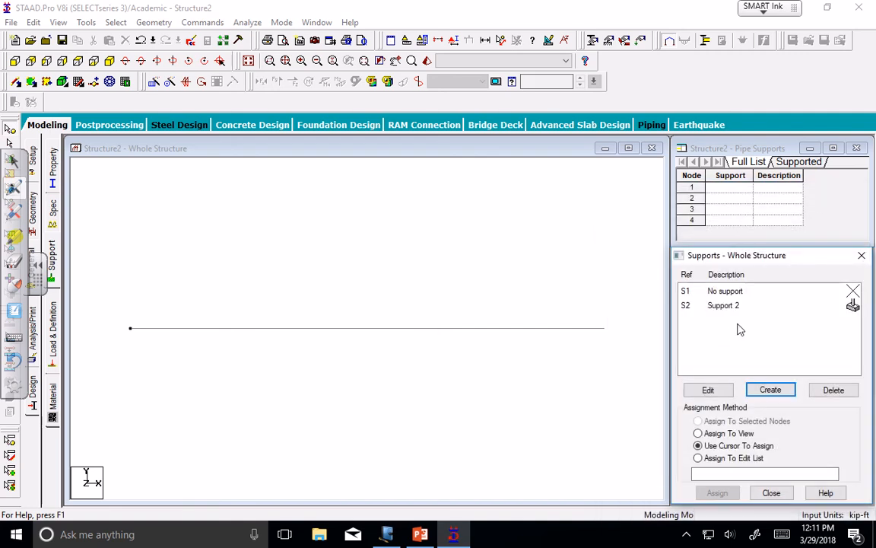
Create a Fixed But support definition with FX, FZ, MX, MY and MZ released, keeping only FY restrained.
left_click(771, 390)
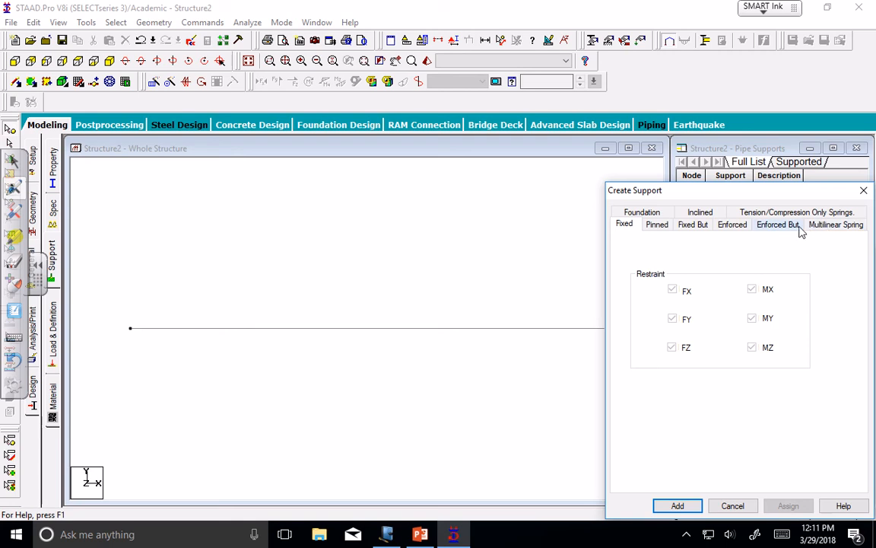
left_click(695, 227)
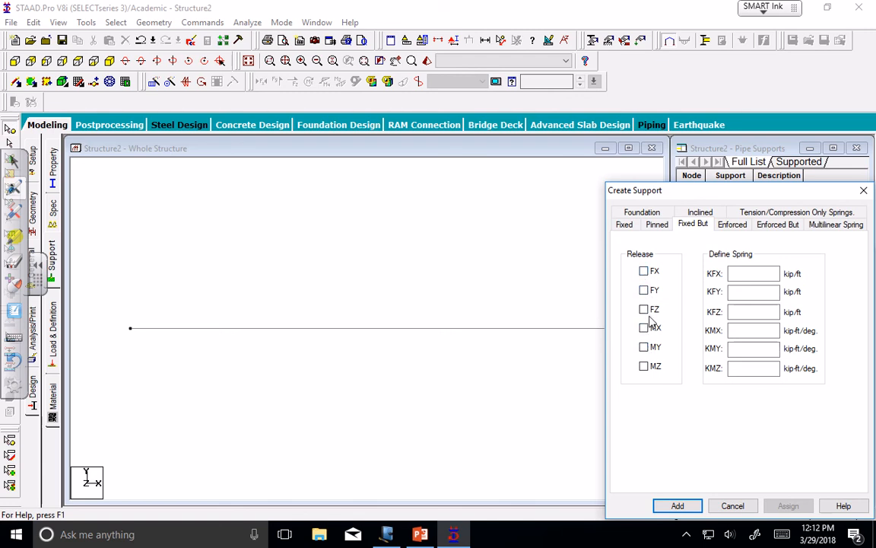
left_click(645, 272)
left_click(644, 309)
left_click(644, 329)
left_click(644, 347)
left_click(644, 366)
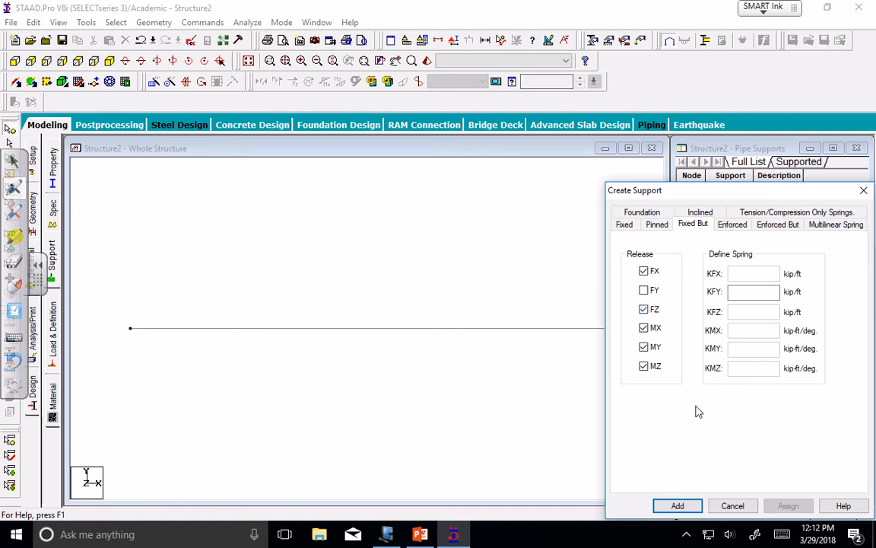
left_click(678, 506)
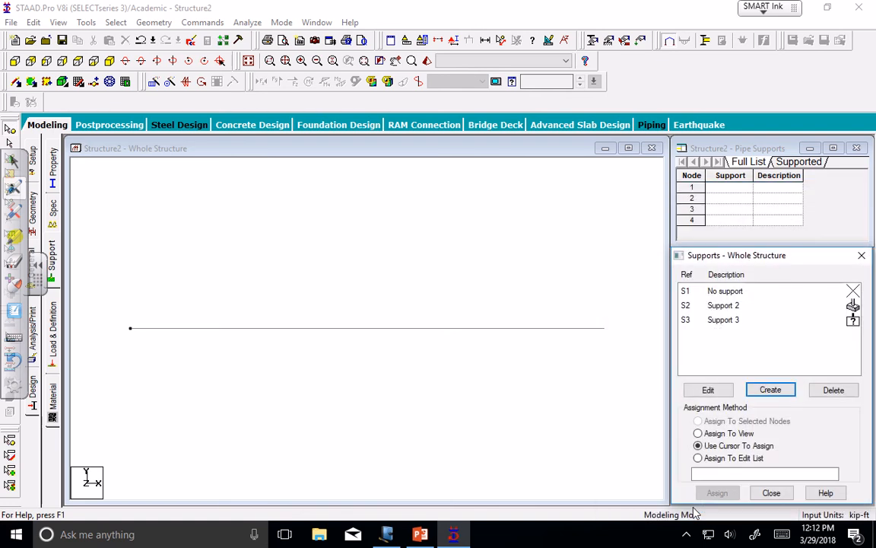
Turn on the node number labels in the structure view.
left_click(726, 321)
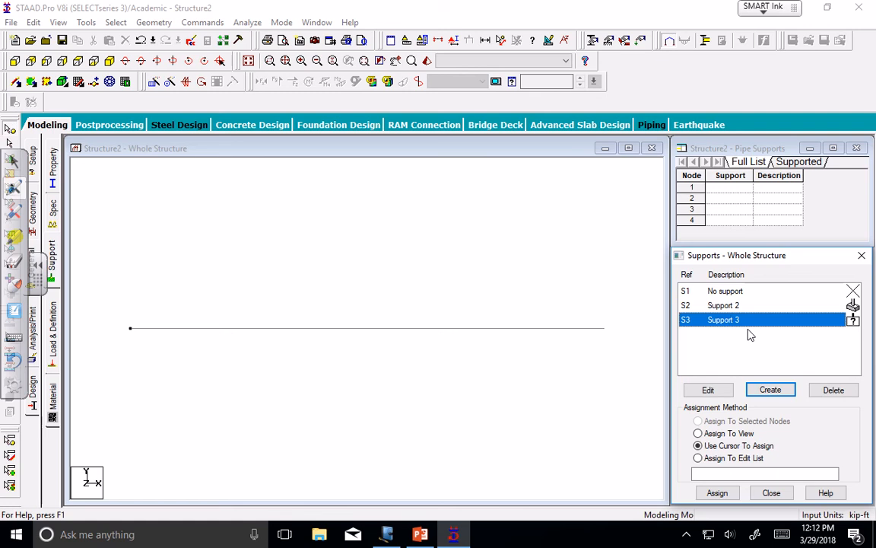
left_click(455, 43)
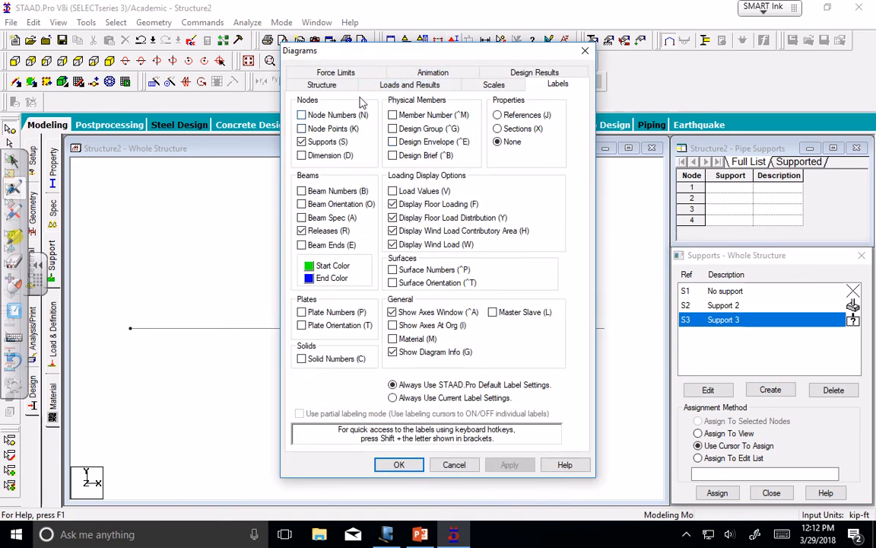
left_click_drag(482, 52, 487, 91)
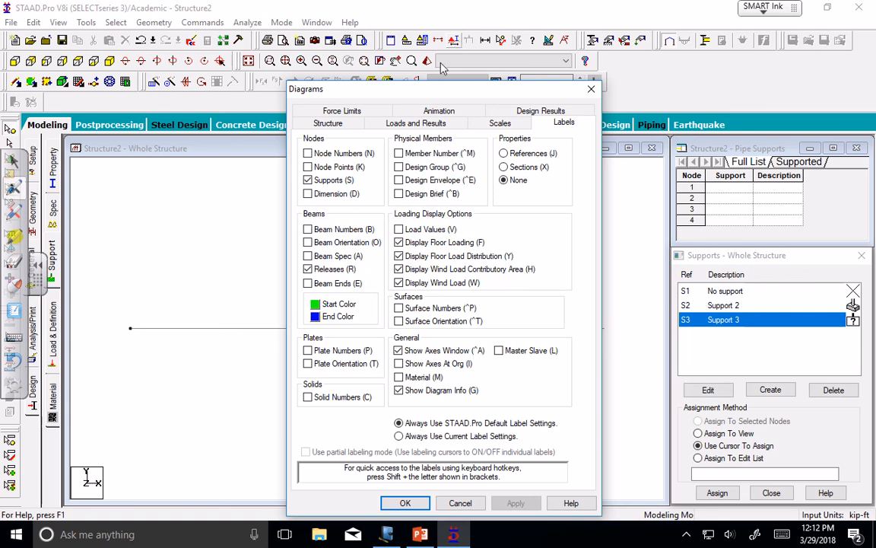
left_click(308, 154)
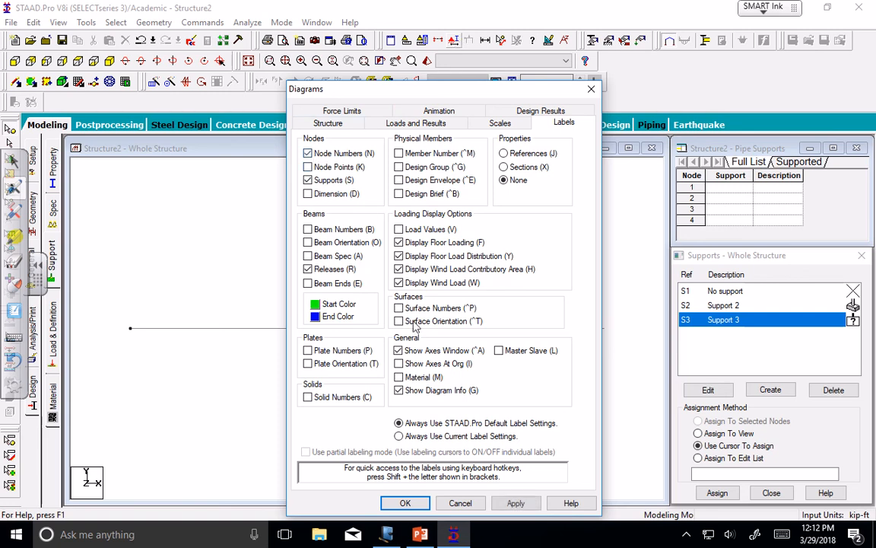
left_click(402, 503)
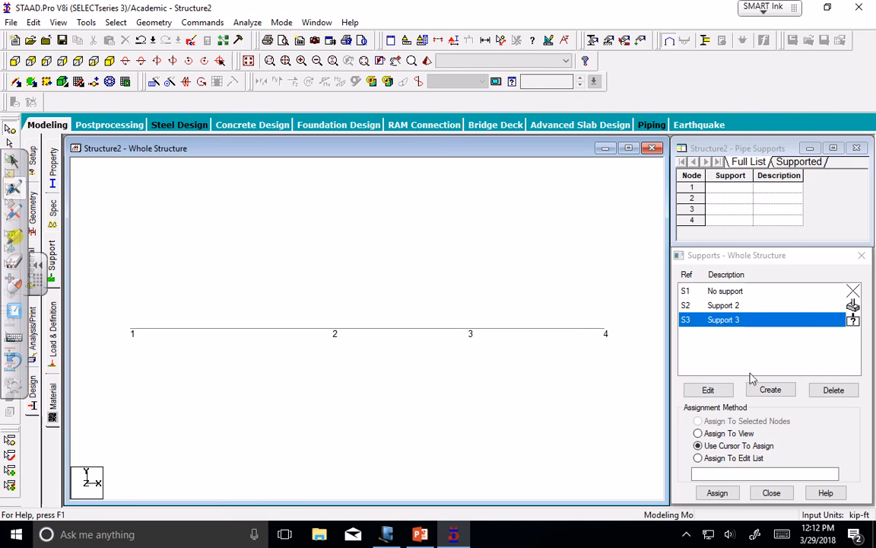
Assign the fixed support to the beam's two end nodes, 1 and 4.
left_click(853, 305)
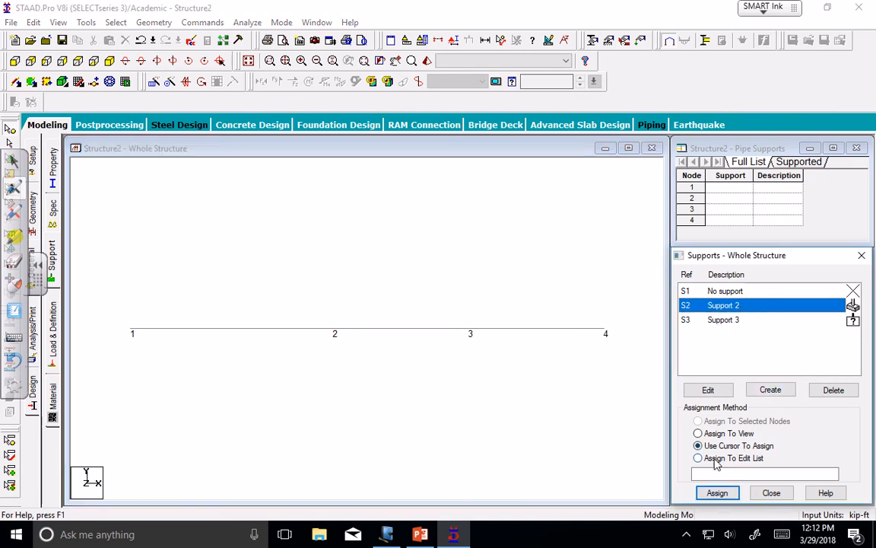
left_click(717, 493)
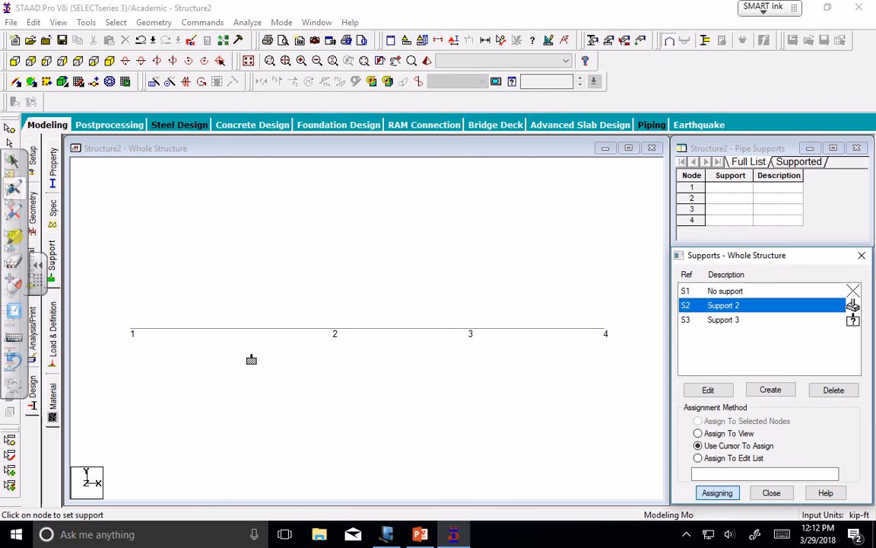
left_click(130, 334)
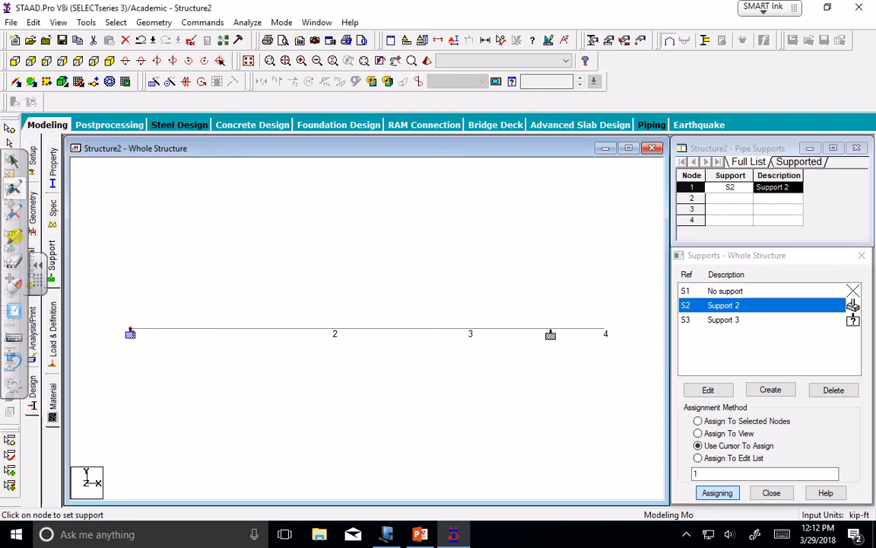
left_click(603, 334)
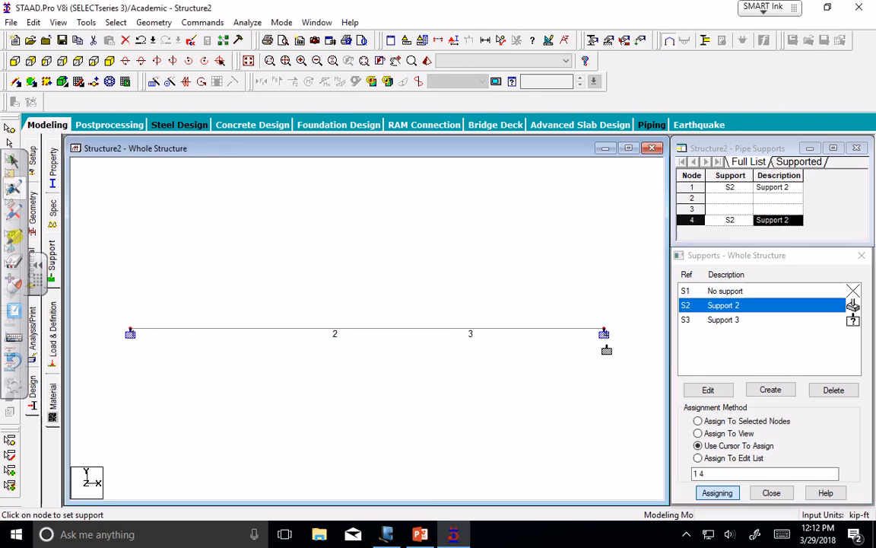
Assign the Fixed But support to the interior nodes 2 and 3, and finish the support definitions.
left_click(732, 320)
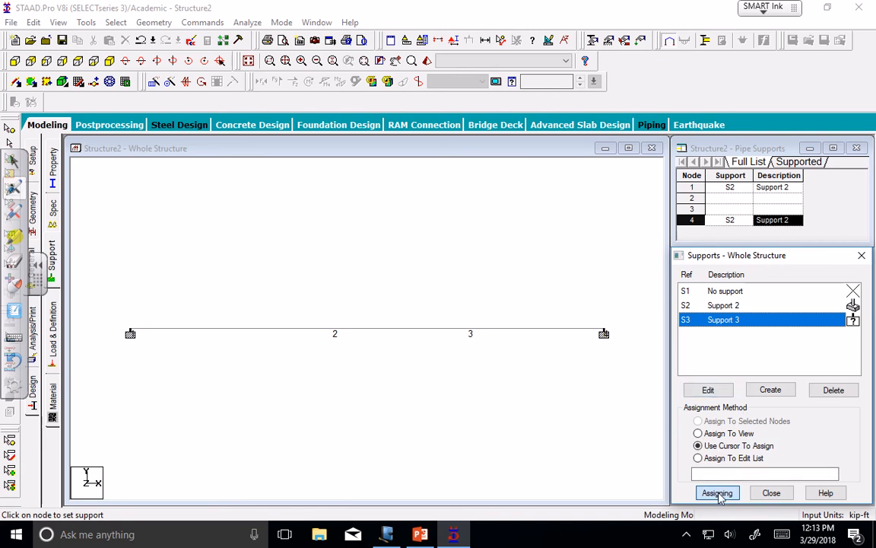
left_click(333, 333)
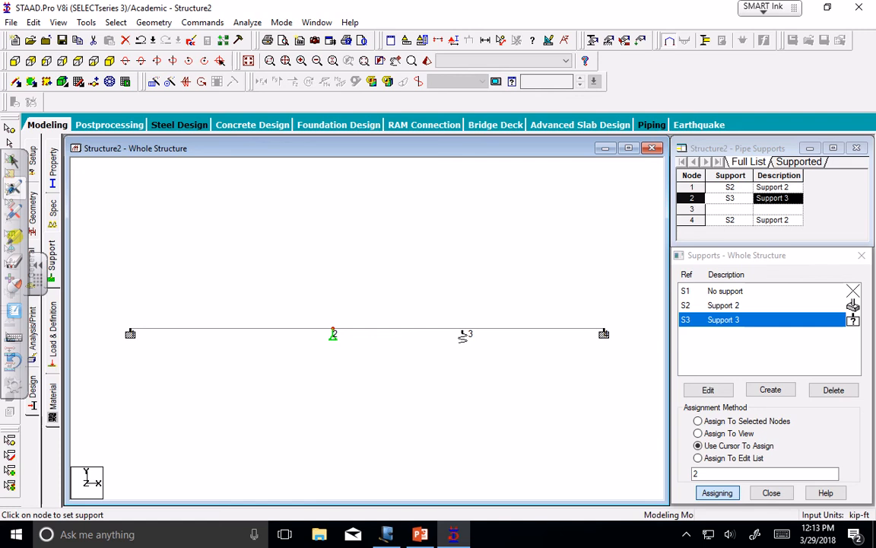
left_click(469, 333)
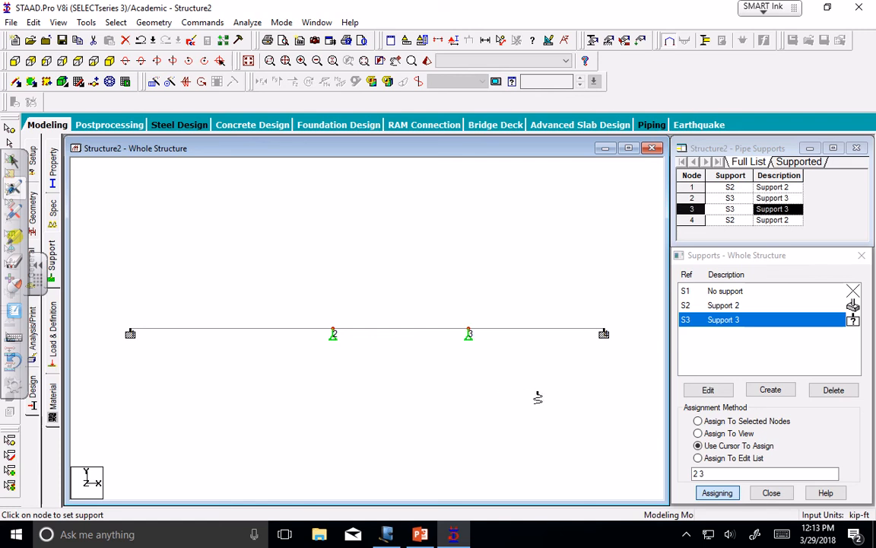
left_click(773, 495)
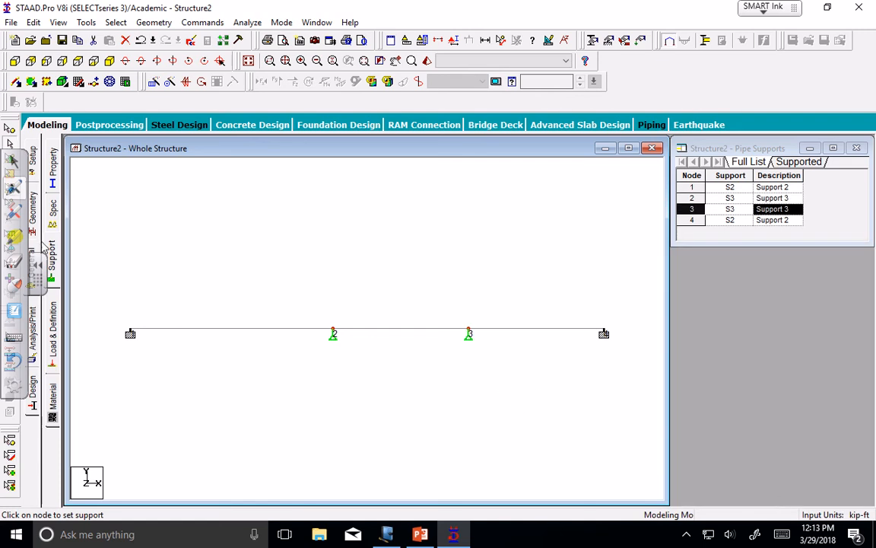
Create primary load case 1 with loading type Dead and the title Dead.
left_click(52, 325)
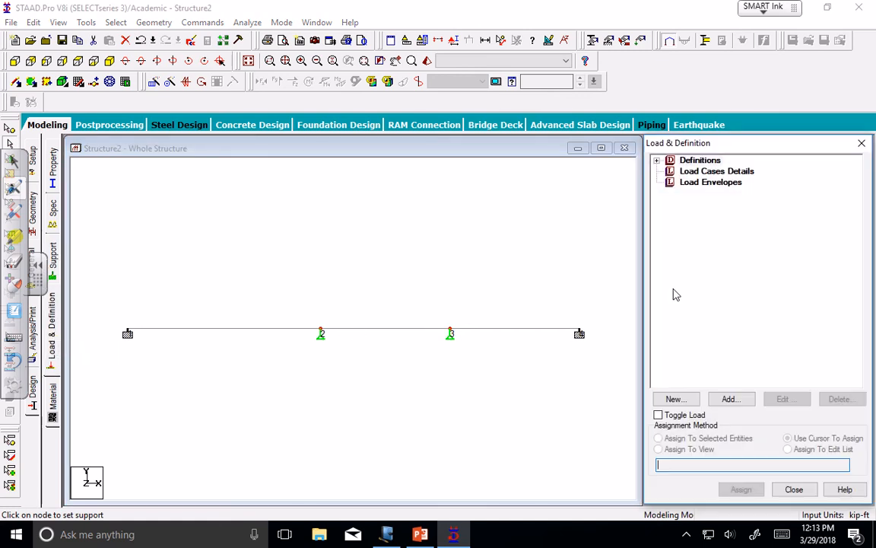
left_click(692, 399)
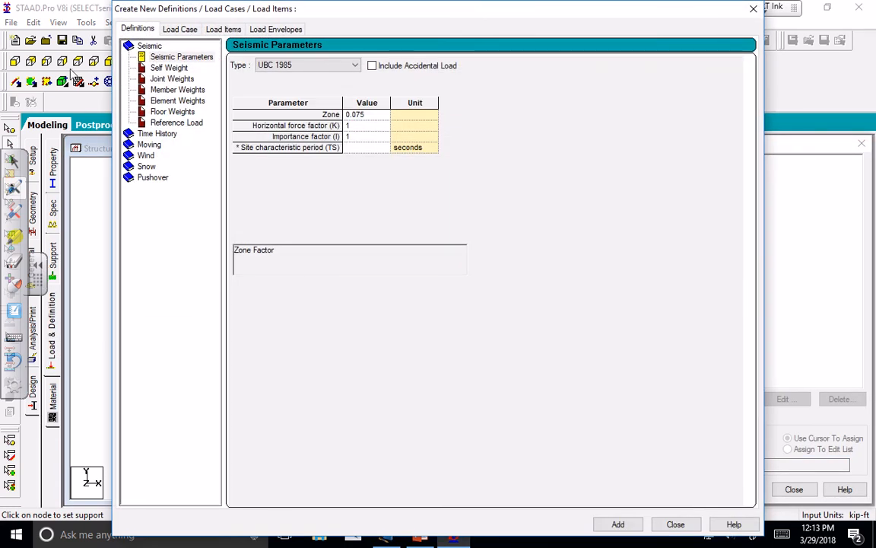
left_click(180, 29)
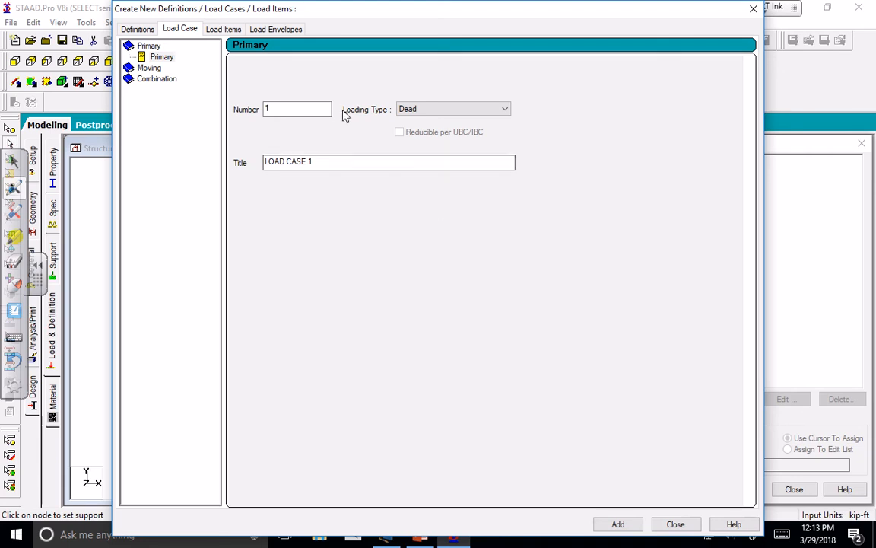
left_click(299, 110)
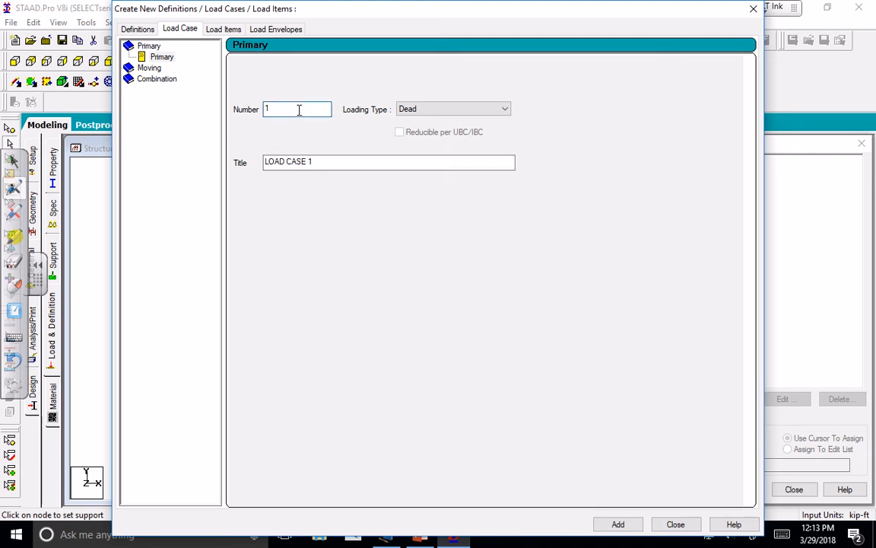
left_click(421, 112)
left_click(423, 112)
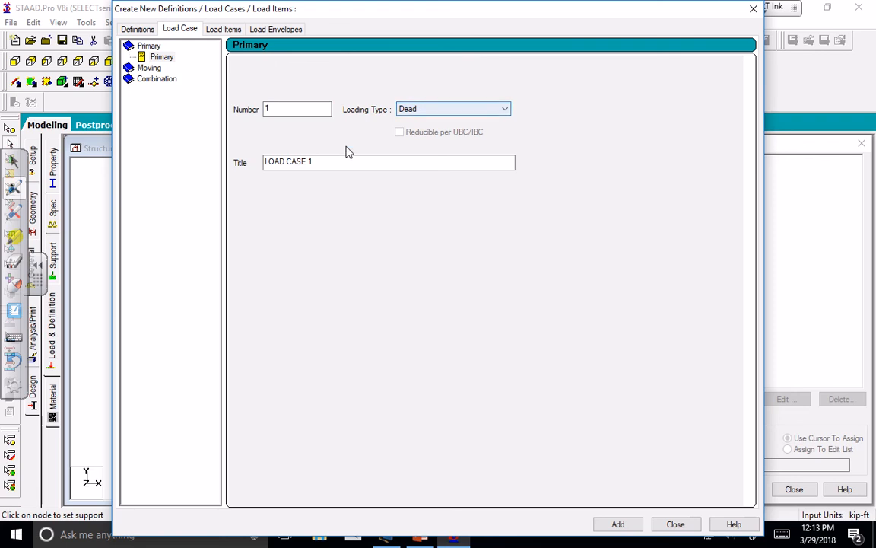
left_click_drag(315, 162, 229, 166)
type("Dead")
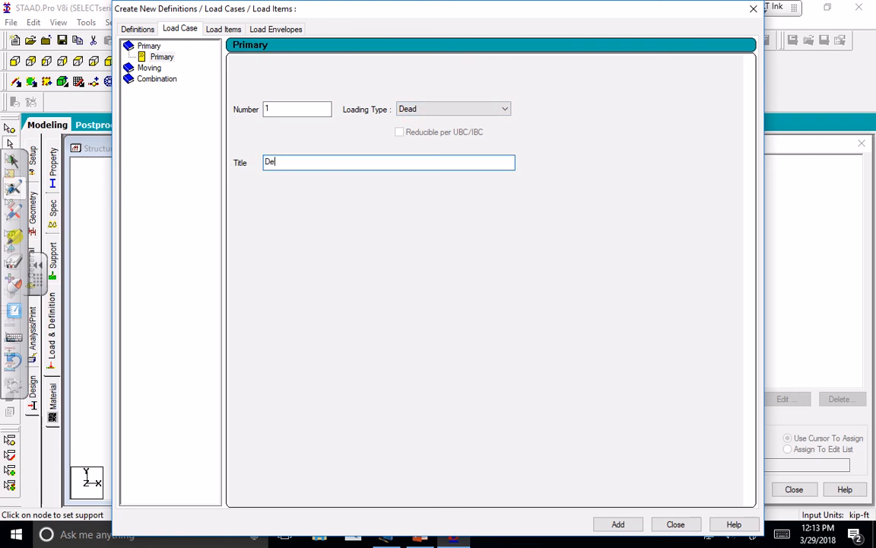
left_click(618, 524)
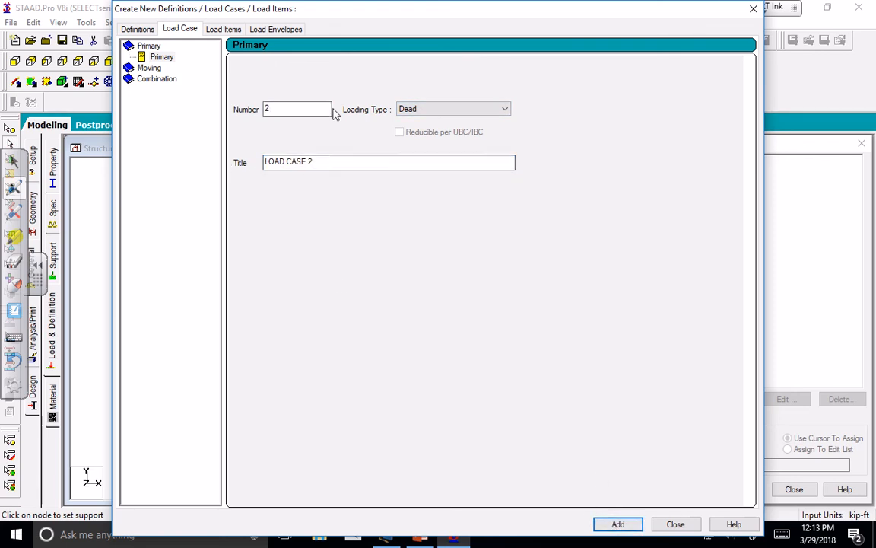
Create primary load case 2 with loading type Live and the title Live, and finish adding load cases.
left_click(429, 109)
left_click(430, 133)
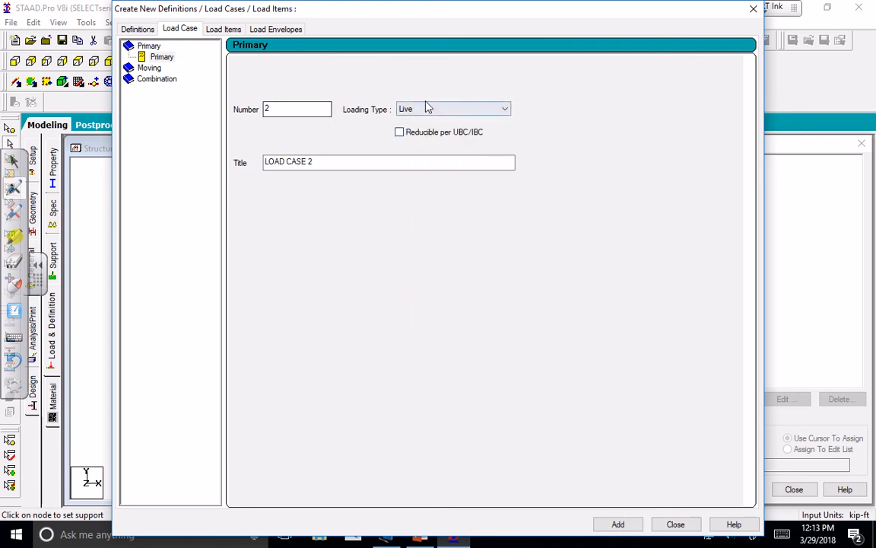
left_click_drag(323, 159, 190, 160)
type("L")
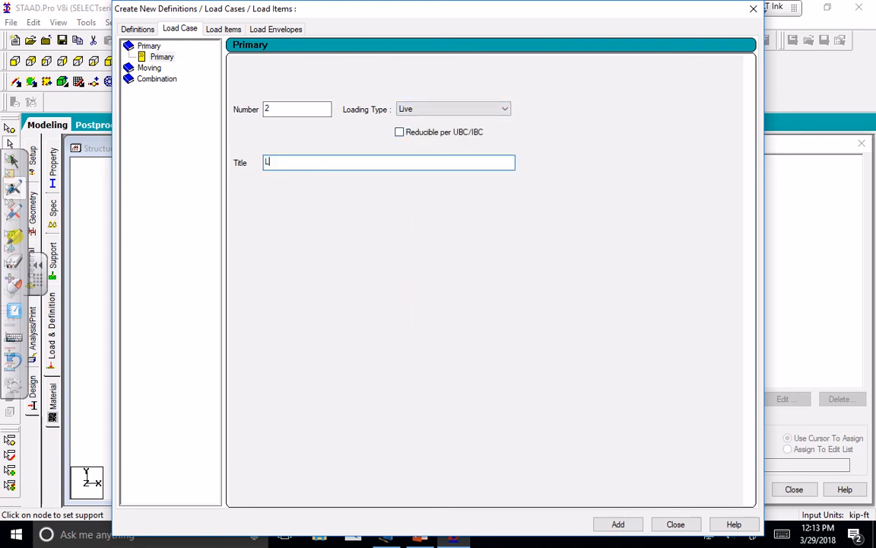
type("ive")
left_click(617, 524)
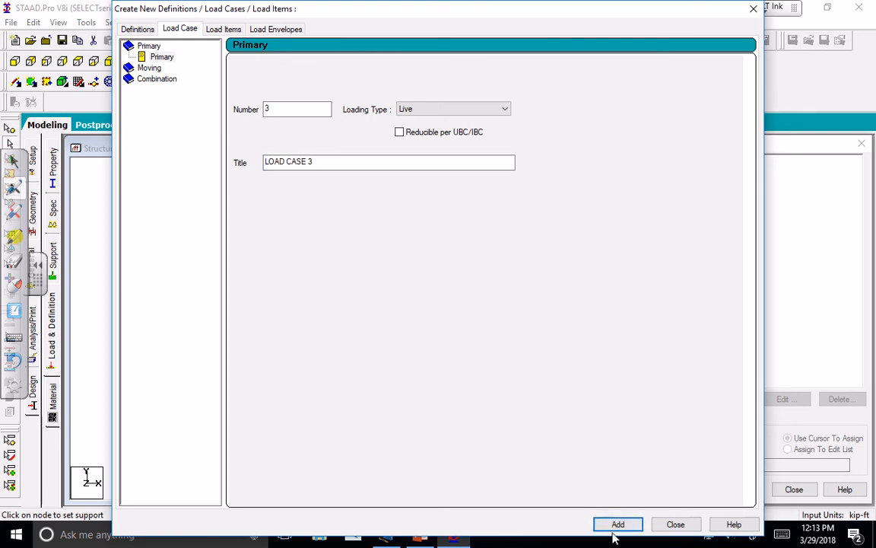
left_click(675, 525)
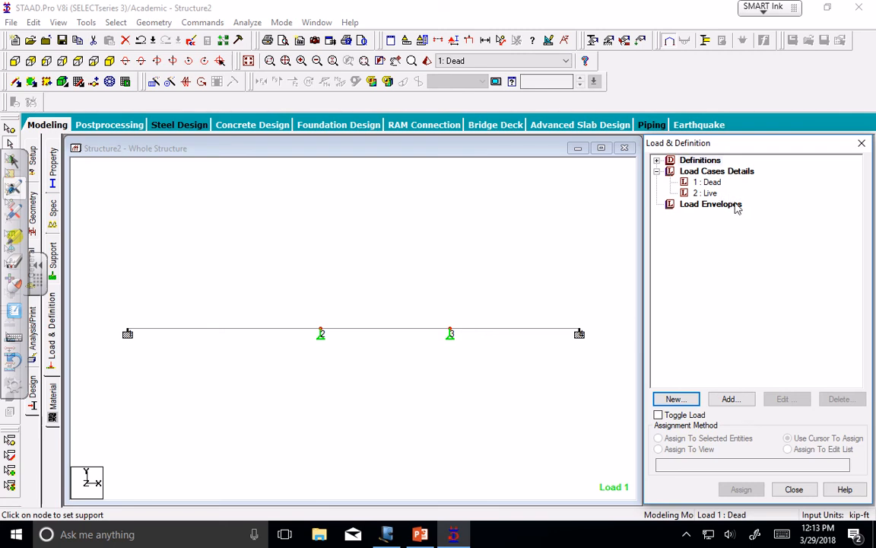
left_click(714, 184)
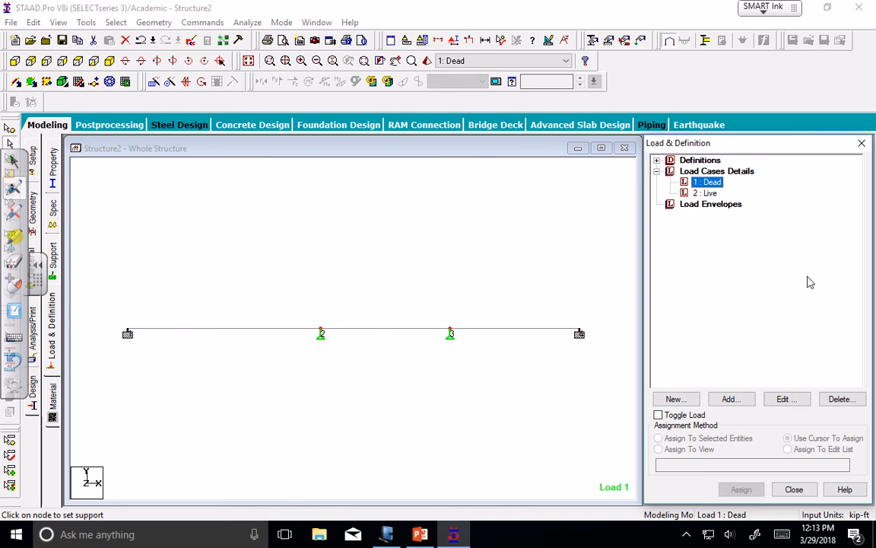
left_click(739, 403)
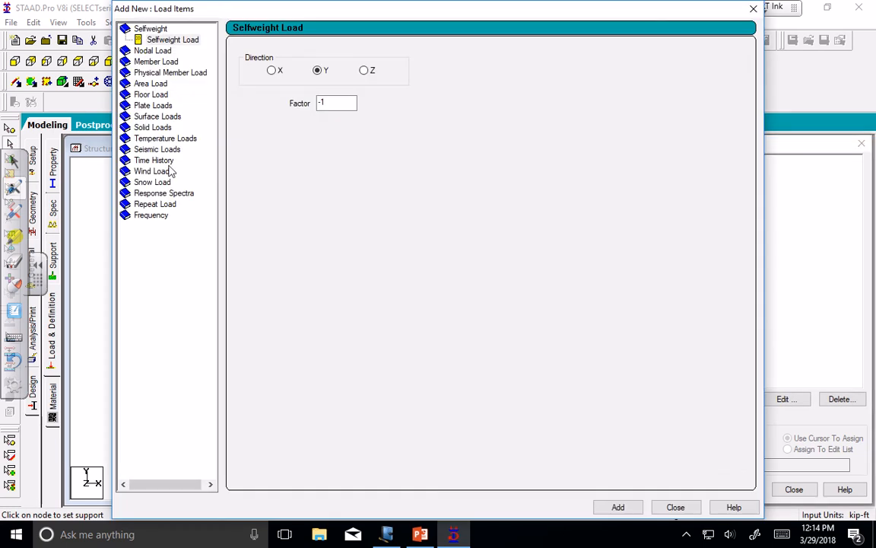
left_click_drag(338, 102, 305, 104)
left_click(156, 62)
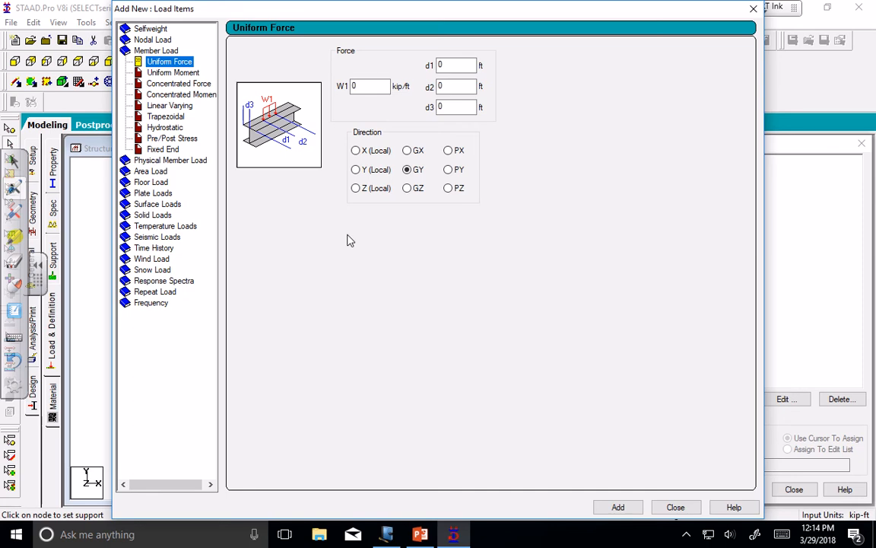
Check the dead load diagram in the Windows Journal beam sketch, return to STAAD.Pro and save the modified structure.
left_click(387, 536)
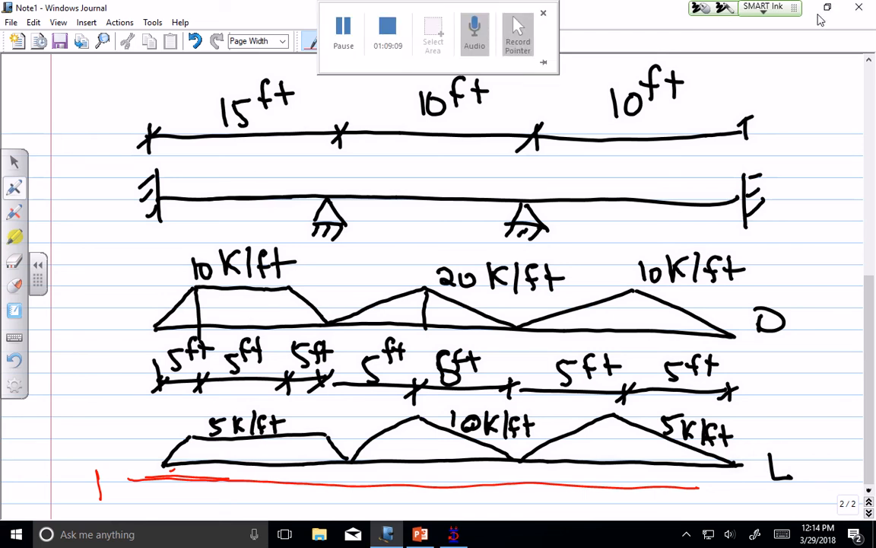
left_click(453, 533)
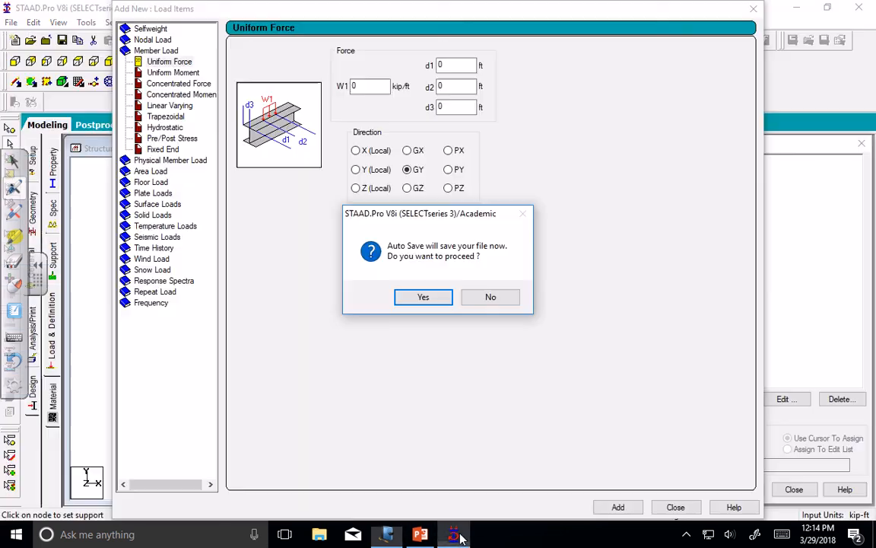
left_click(442, 298)
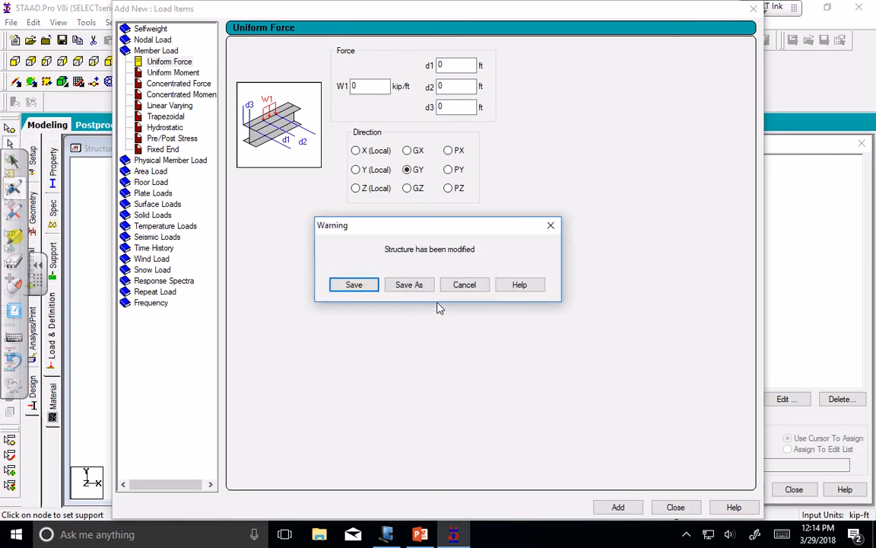
left_click(363, 286)
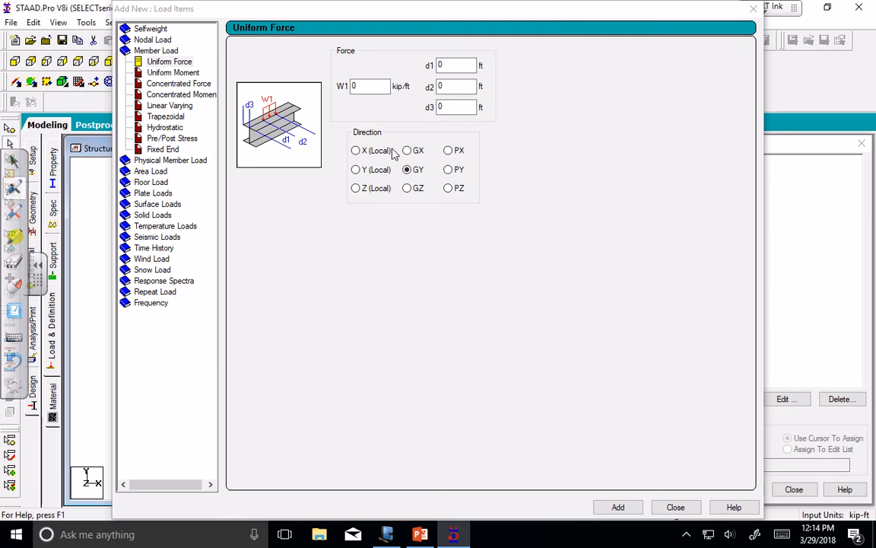
Clear the floating SMART Ink note from the screen and switch back to STAAD.Pro.
left_click(366, 88)
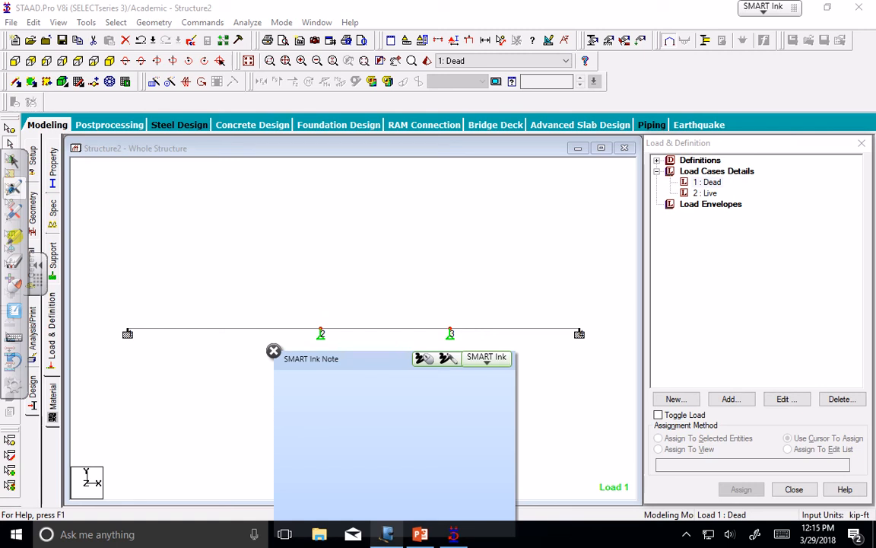
left_click(808, 11)
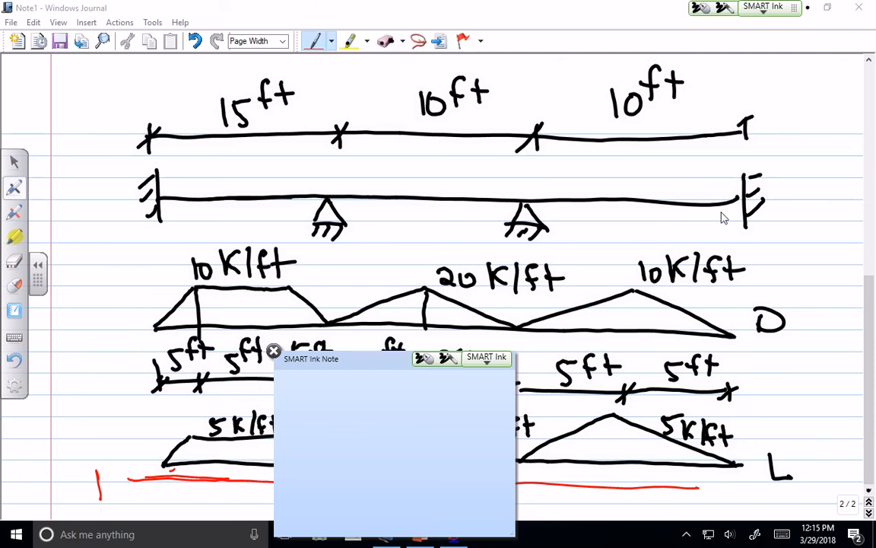
left_click(763, 9)
left_click(626, 31)
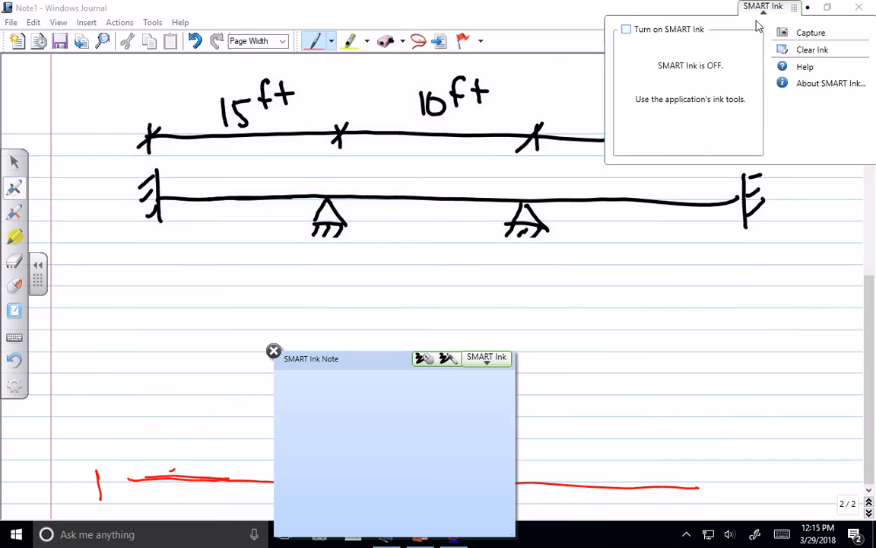
left_click(758, 15)
left_click(809, 9)
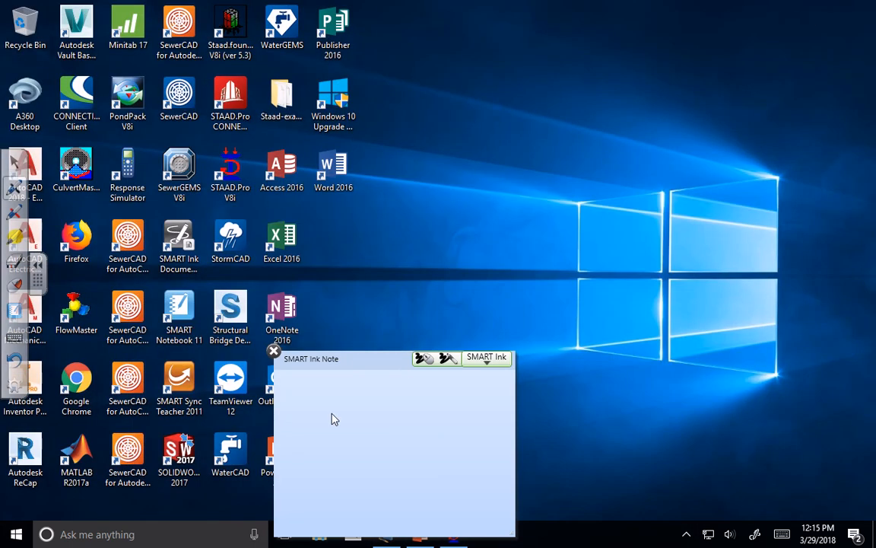
left_click(274, 351)
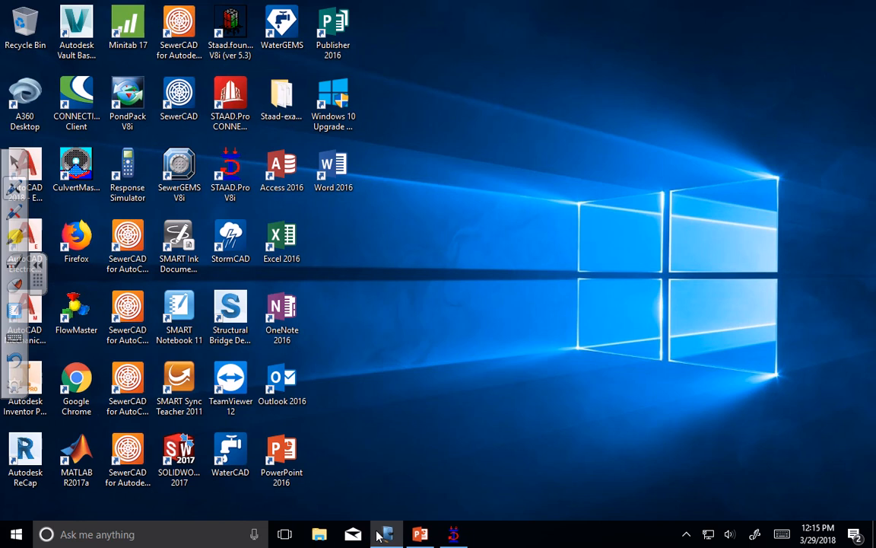
left_click(452, 535)
left_click(450, 535)
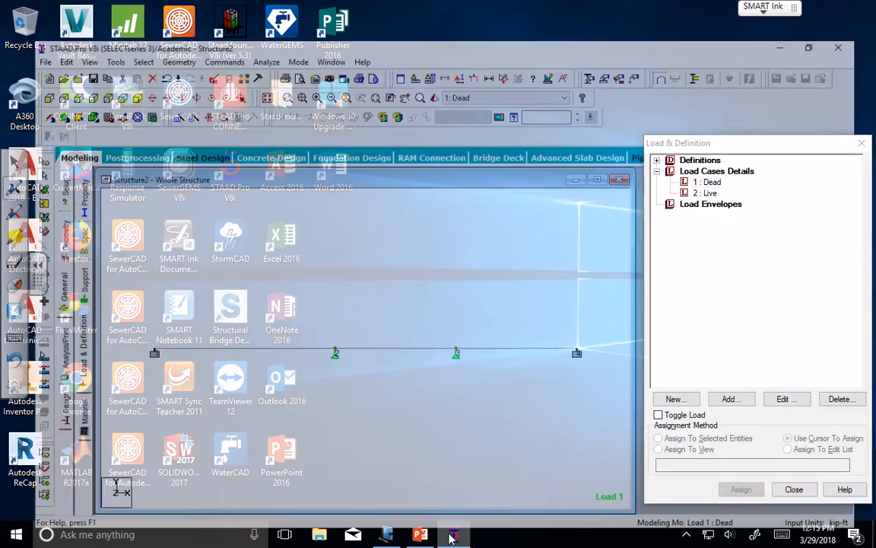
Add a uniform member force to the Dead load case with W1 -10 kip/ft, d1 5 ft and d2 5 ft in GY.
left_click(707, 182)
left_click(730, 399)
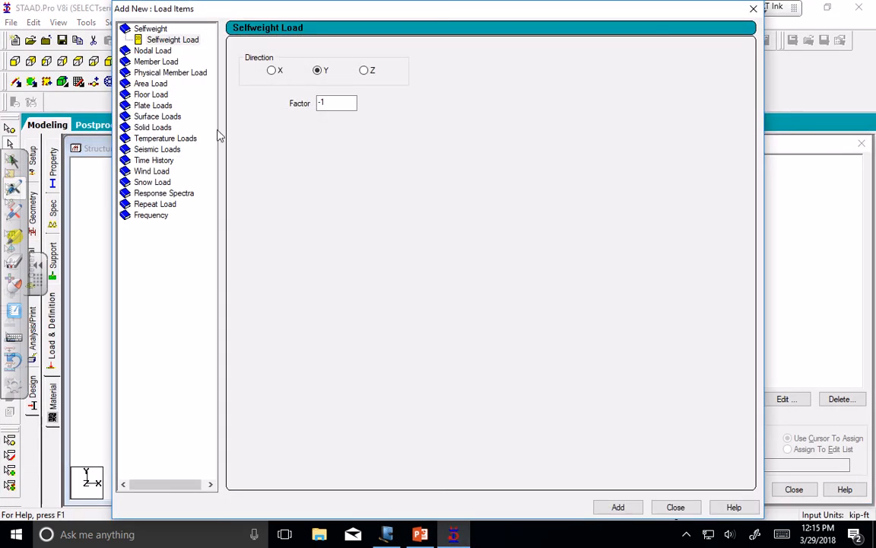
left_click(148, 61)
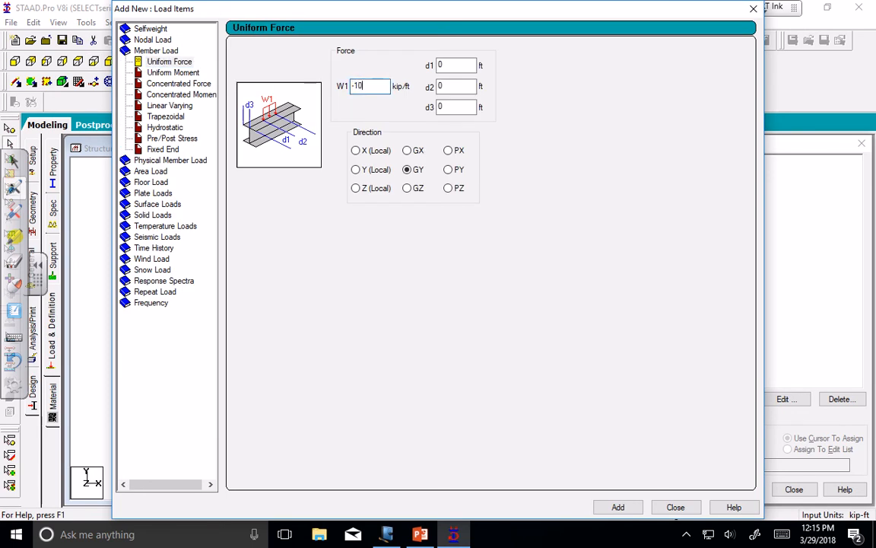
left_click_drag(461, 86, 423, 89)
key("Tab")
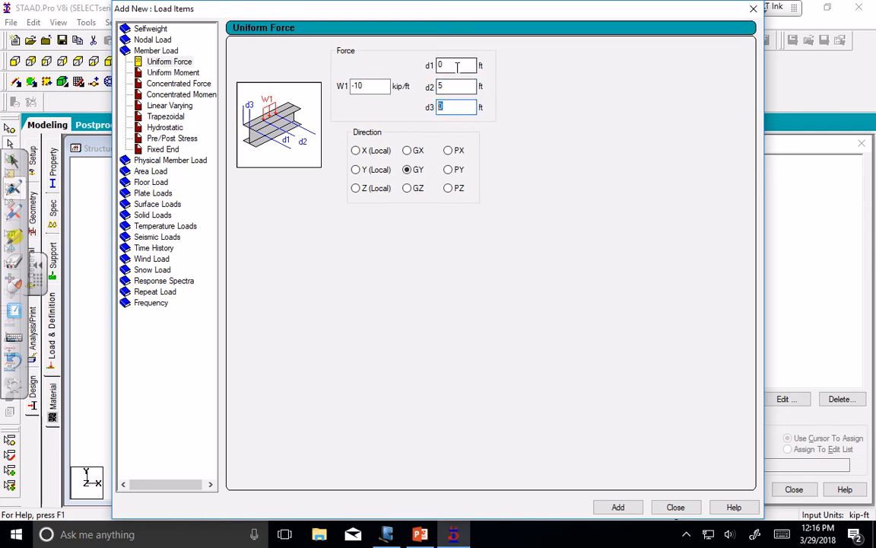
left_click_drag(457, 67, 437, 66)
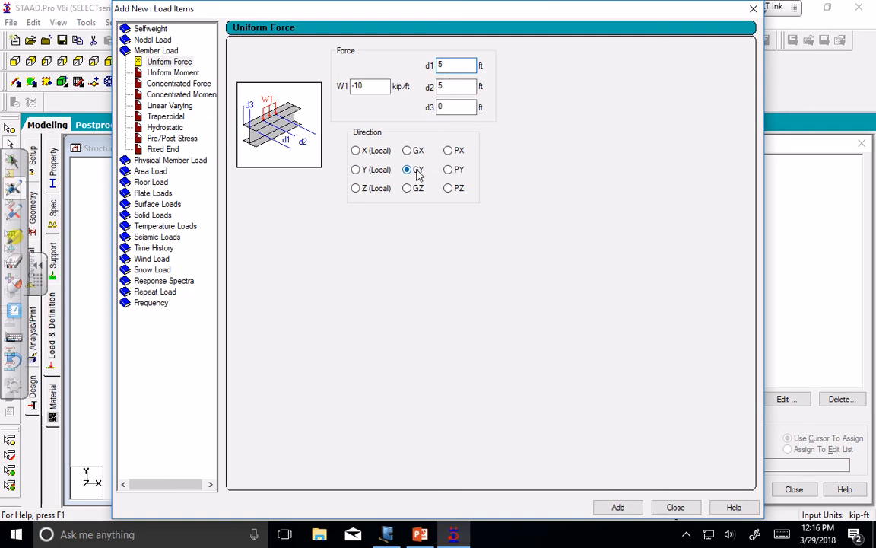
left_click(627, 507)
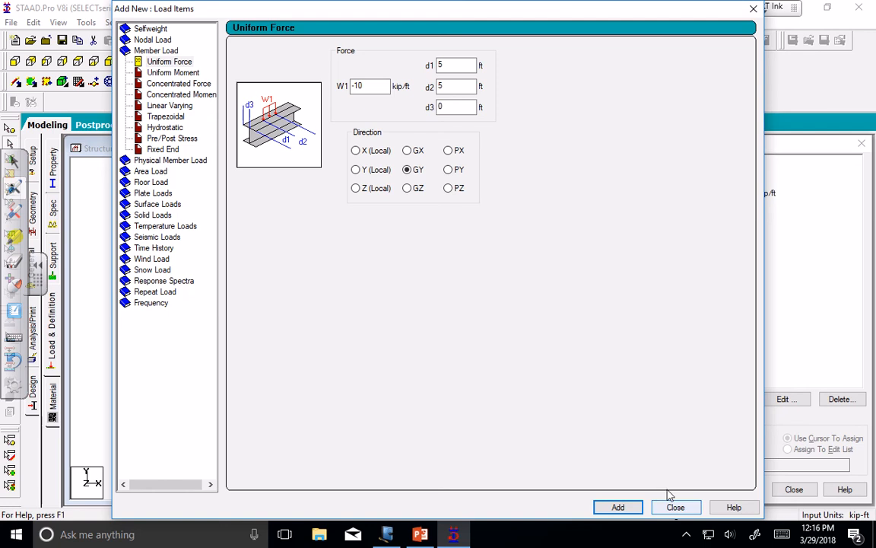
Add a trapezoidal member load to the Dead case with W1 0, W2 -10 kip/ft, d1 0 and d2 5 ft in GY.
left_click_drag(548, 16, 555, 33)
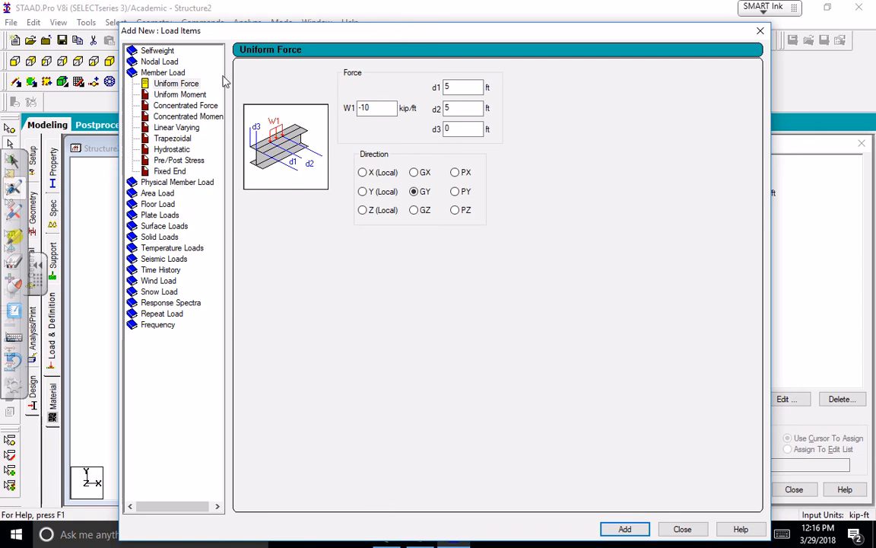
left_click(188, 140)
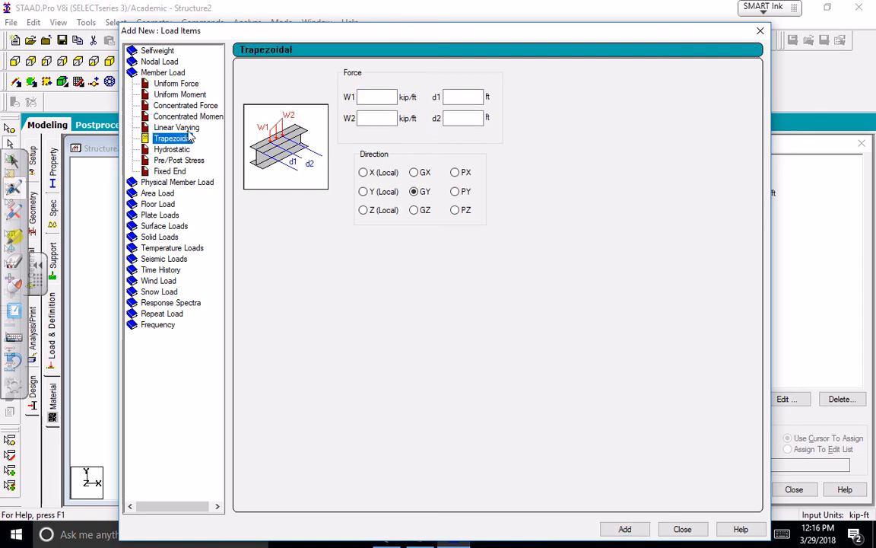
left_click(175, 127)
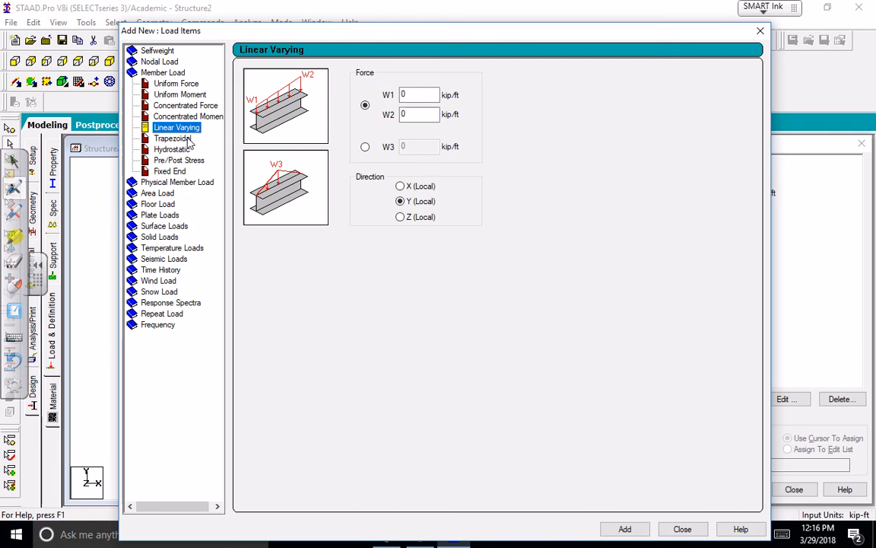
left_click(188, 141)
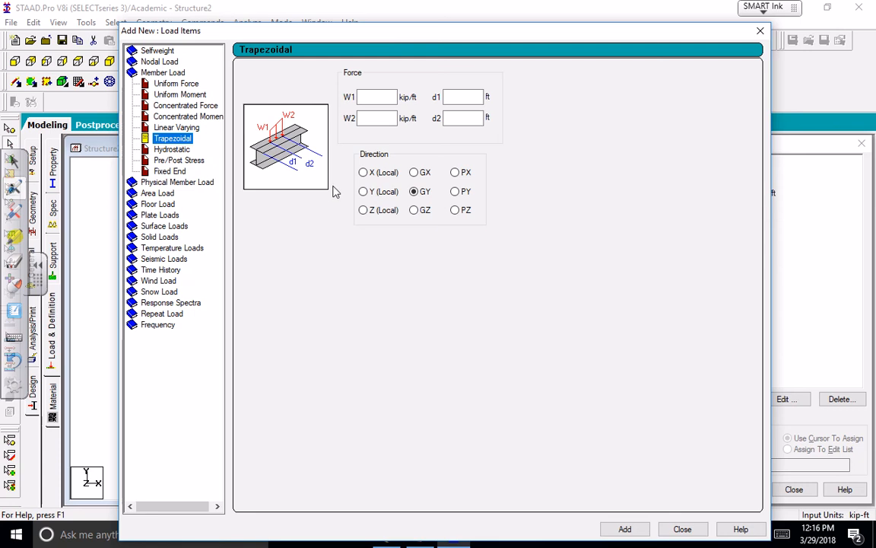
left_click(378, 96)
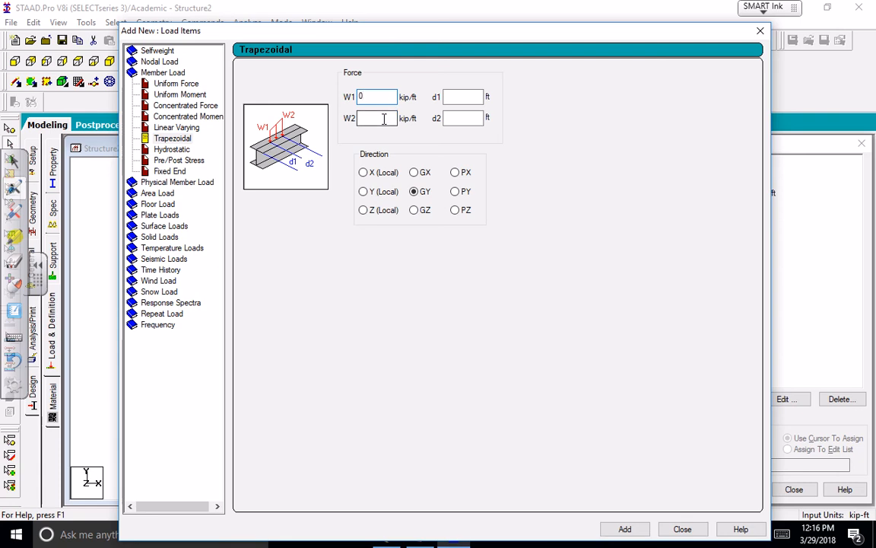
type("-10")
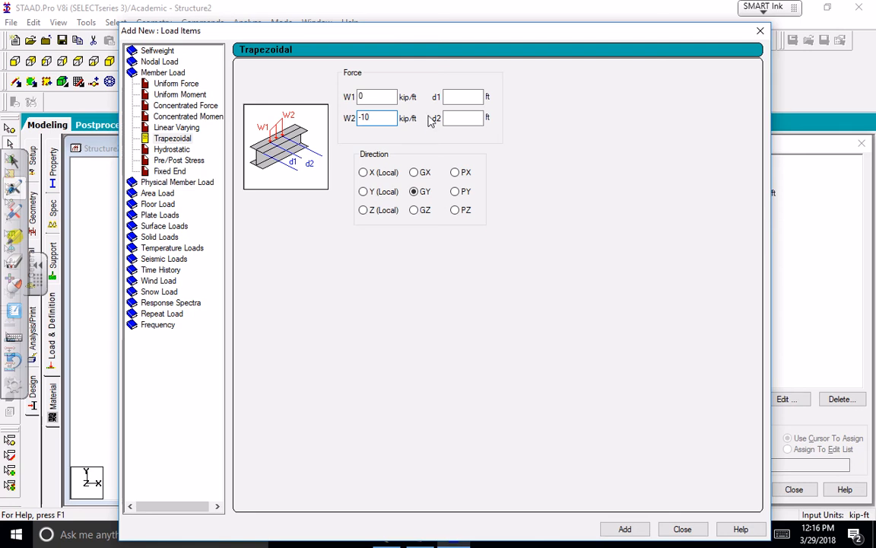
left_click(458, 97)
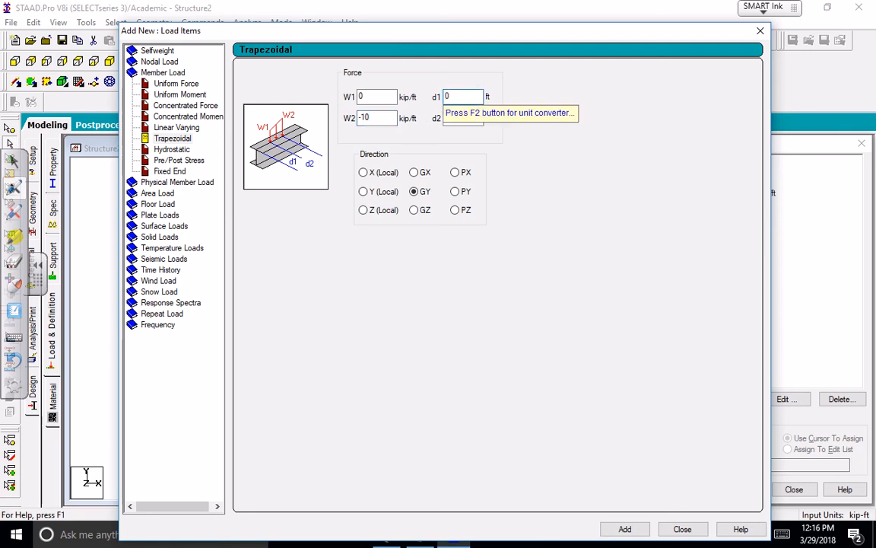
left_click(467, 120)
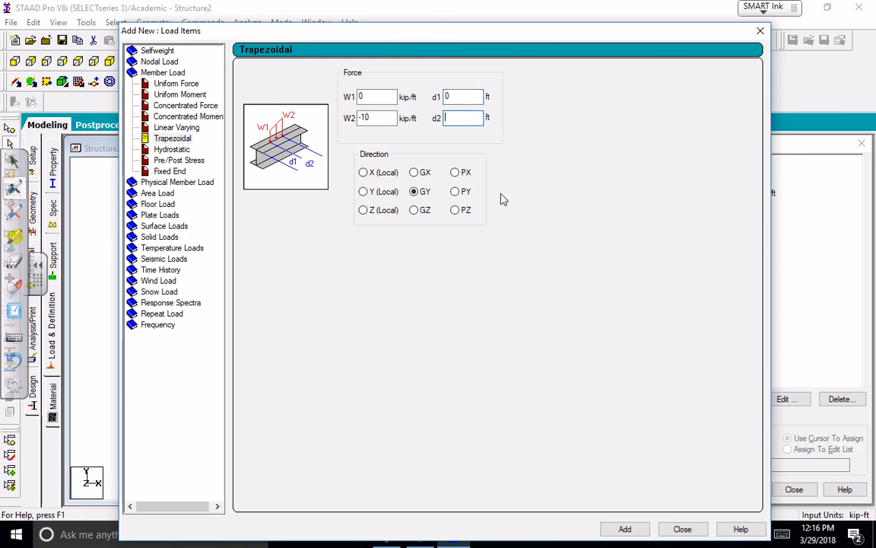
type("5")
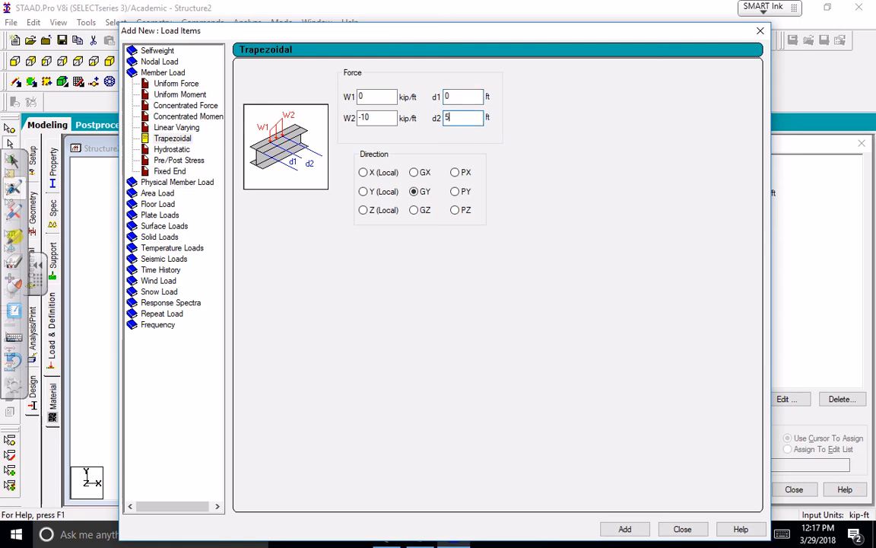
left_click(625, 532)
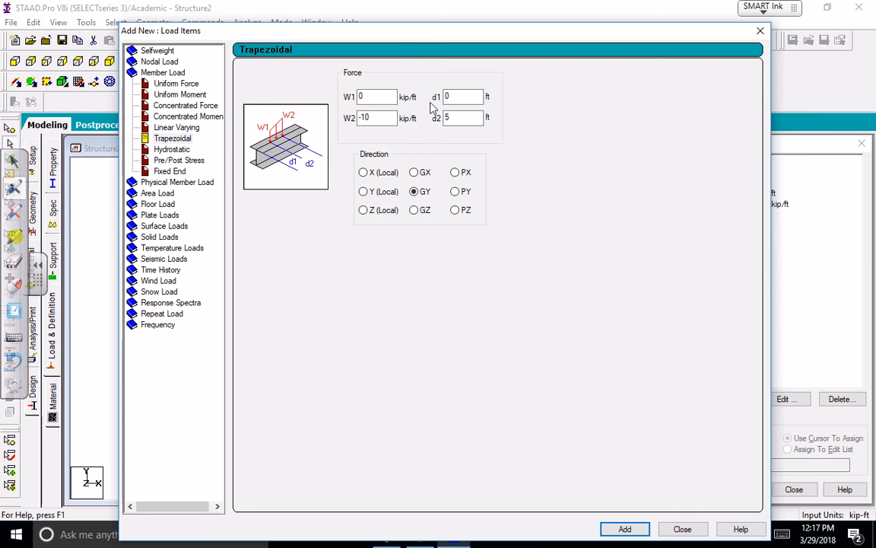
Add a second trapezoidal Dead load with W1 -10, W2 0 kip/ft, d1 10 and d2 5 ft, and finish adding load items.
left_click(373, 100)
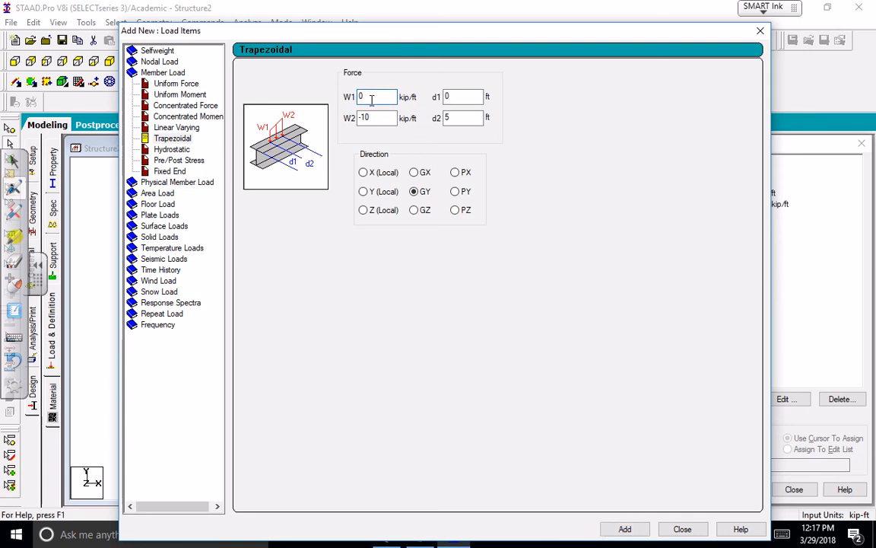
left_click_drag(372, 100, 344, 103)
type("-10")
left_click_drag(372, 116, 347, 118)
type("0")
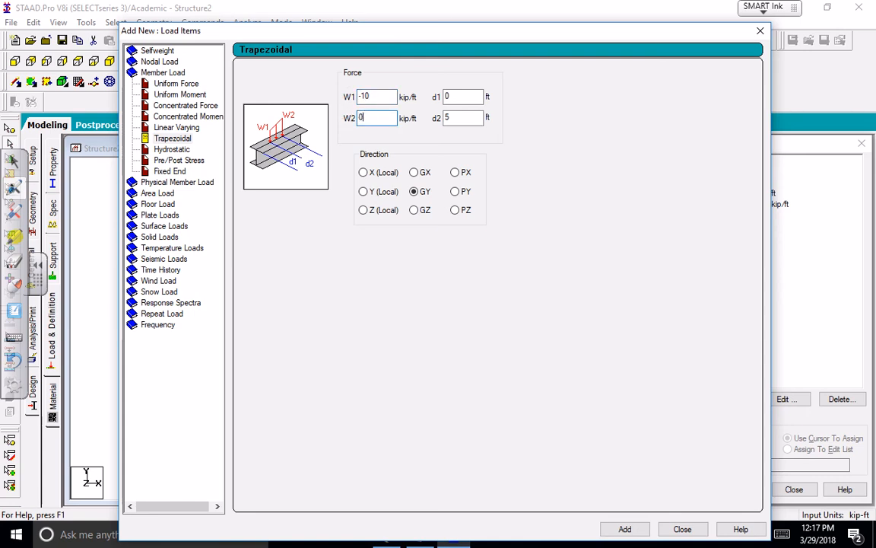
double_click(462, 99)
type("10")
left_click(623, 528)
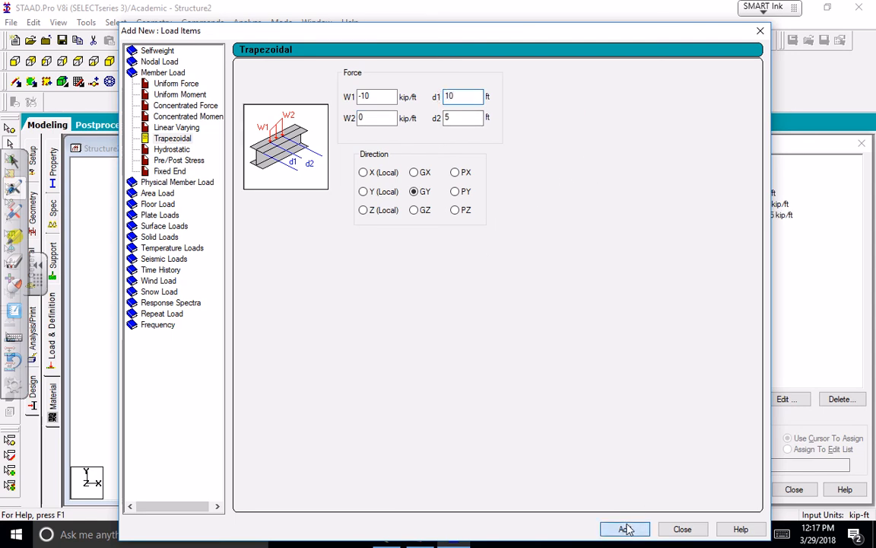
left_click(681, 528)
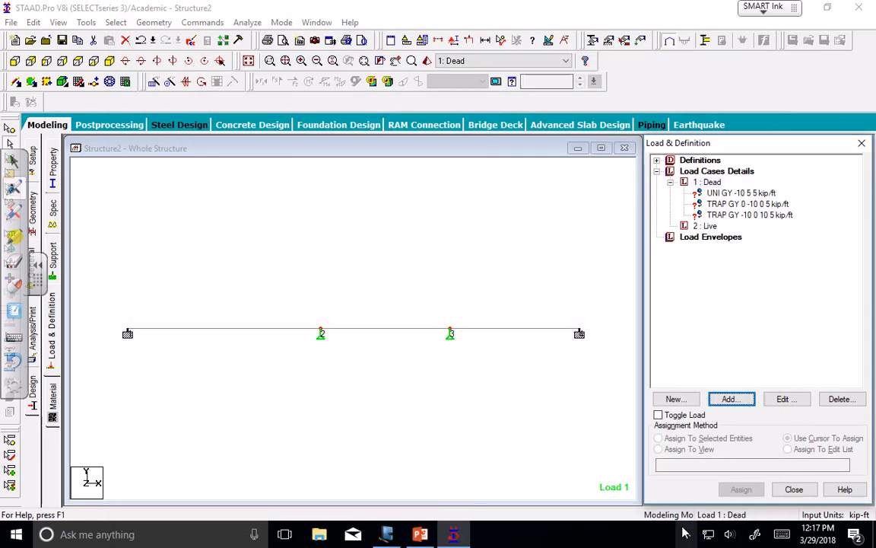
Assign the uniform -10 kip/ft dead load to the first span, between nodes 1 and 2, using the cursor.
left_click(736, 192)
left_click(739, 204)
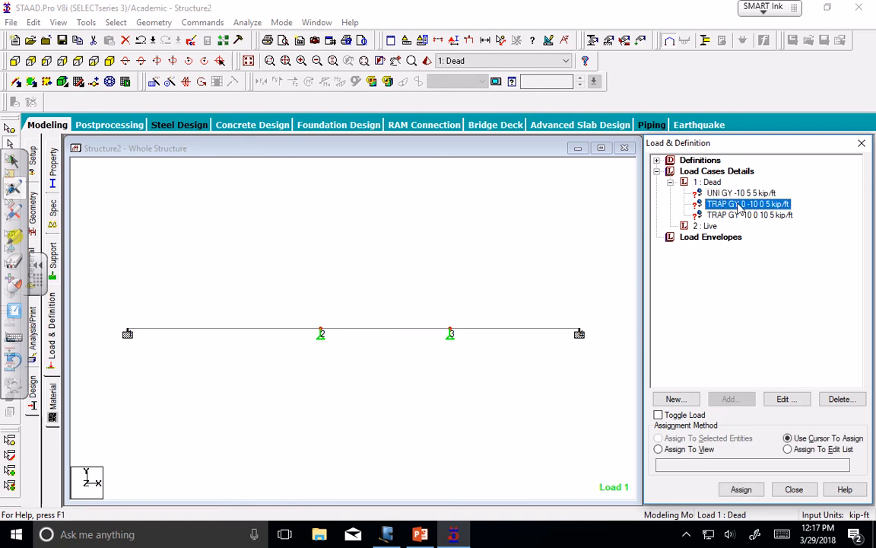
left_click(741, 194)
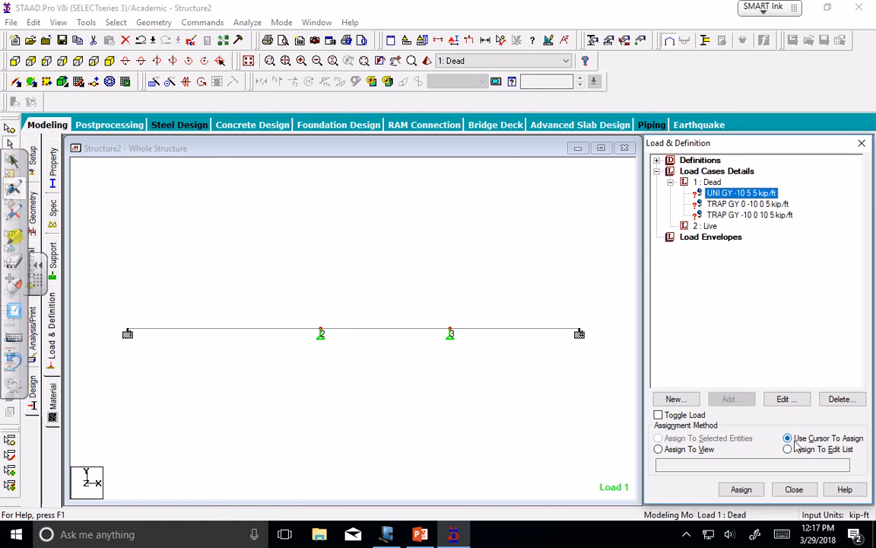
left_click(741, 489)
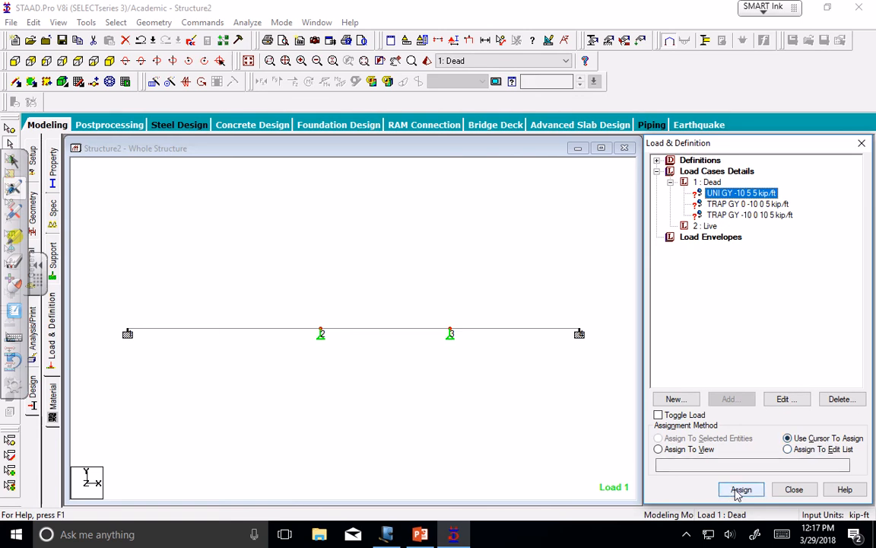
left_click(254, 336)
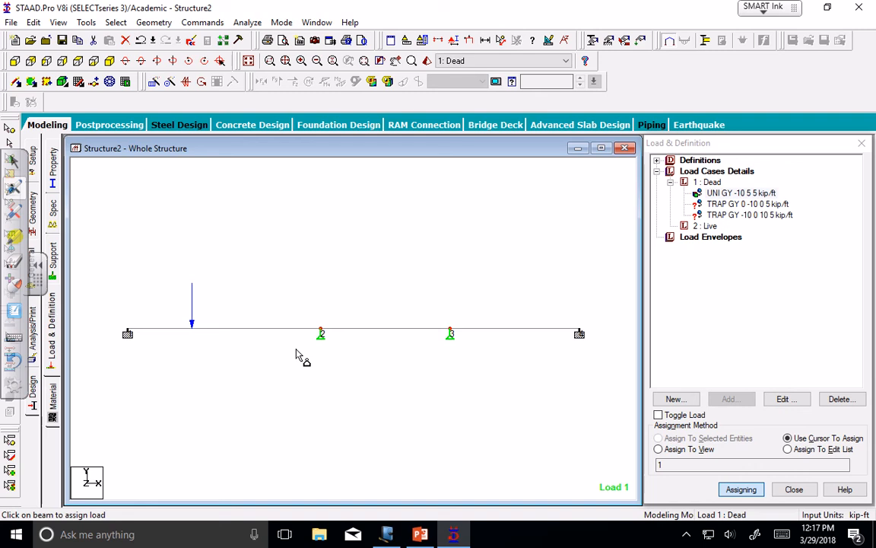
Assign both trapezoidal dead loads to the first span, between nodes 1 and 2.
left_click(723, 204)
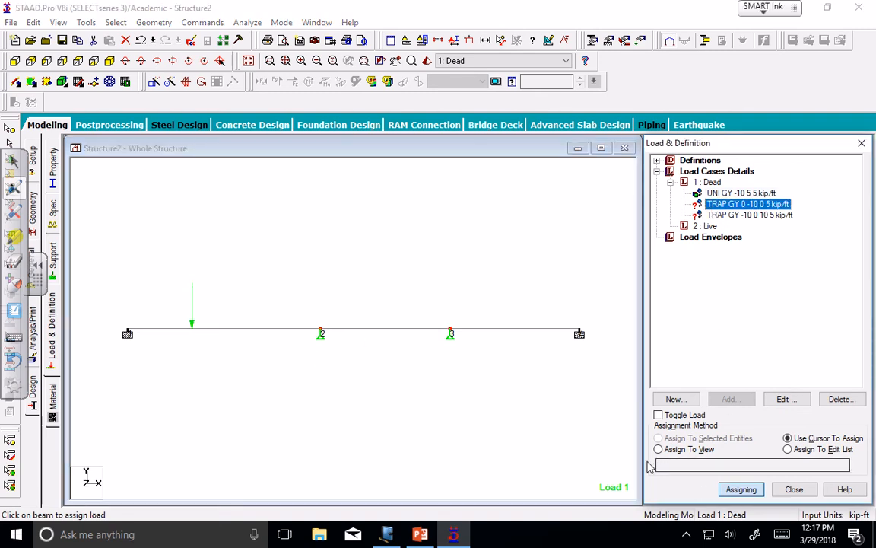
left_click(236, 335)
left_click(737, 216)
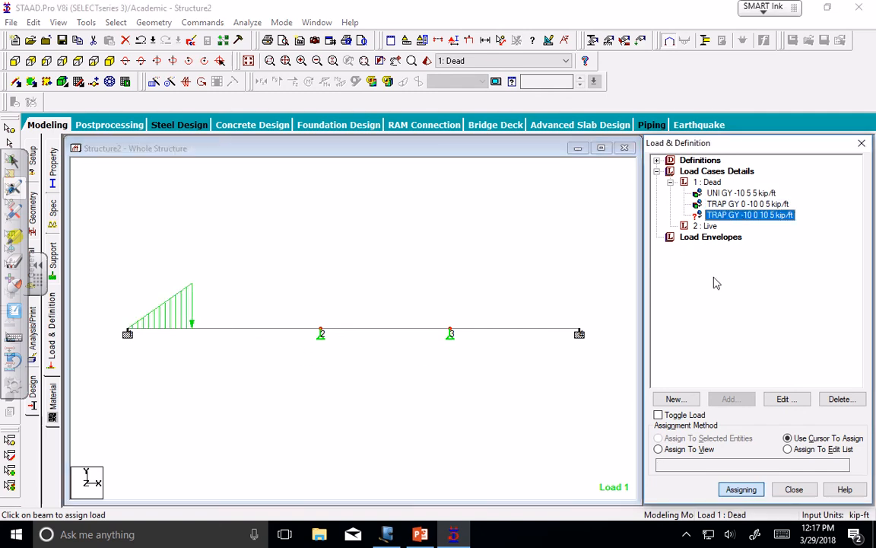
left_click(287, 334)
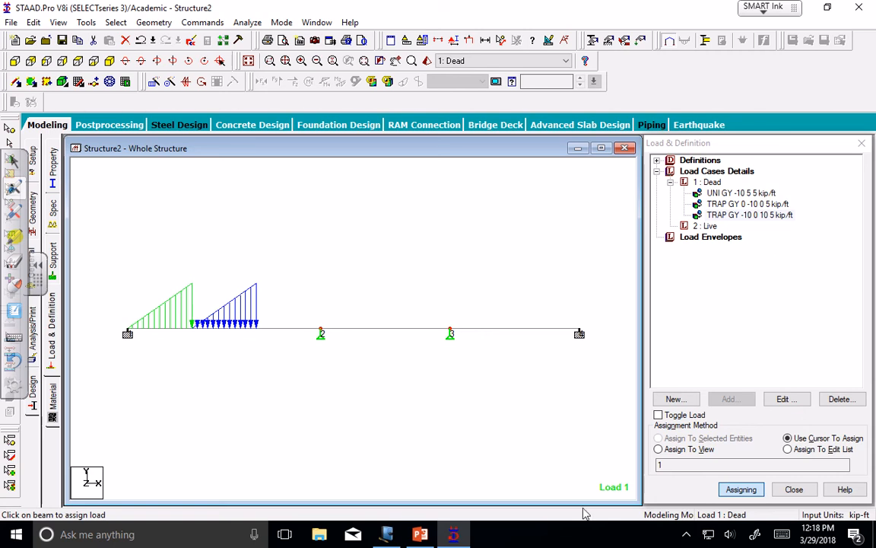
Switch to the PowerPoint presentation.
left_click(420, 534)
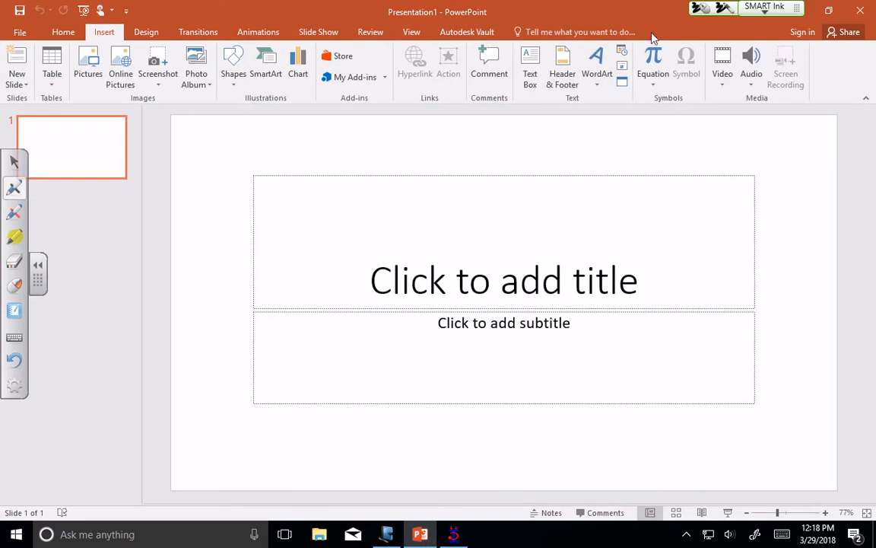